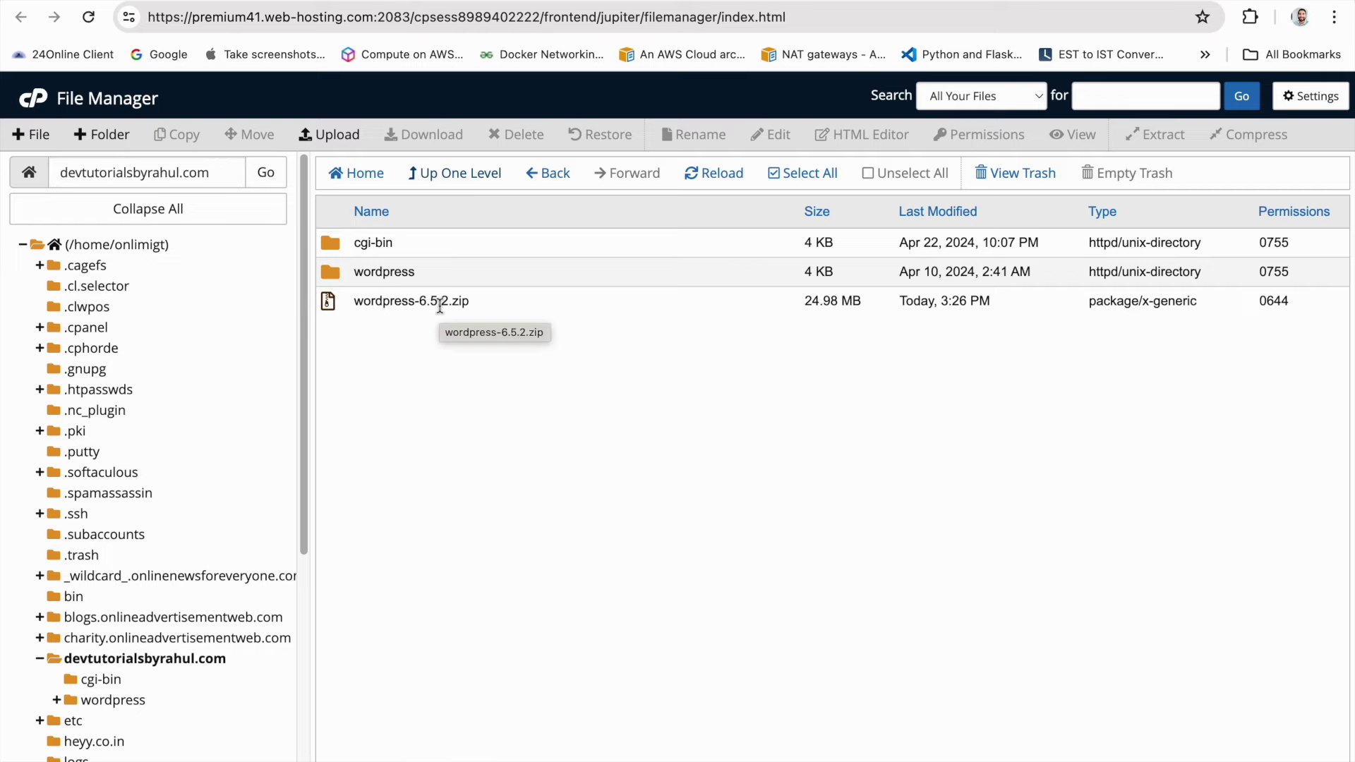
# Move everything in the wordpress folder up into /devtutorialsbyrahul.com
pyautogui.doubleClick(381, 272)
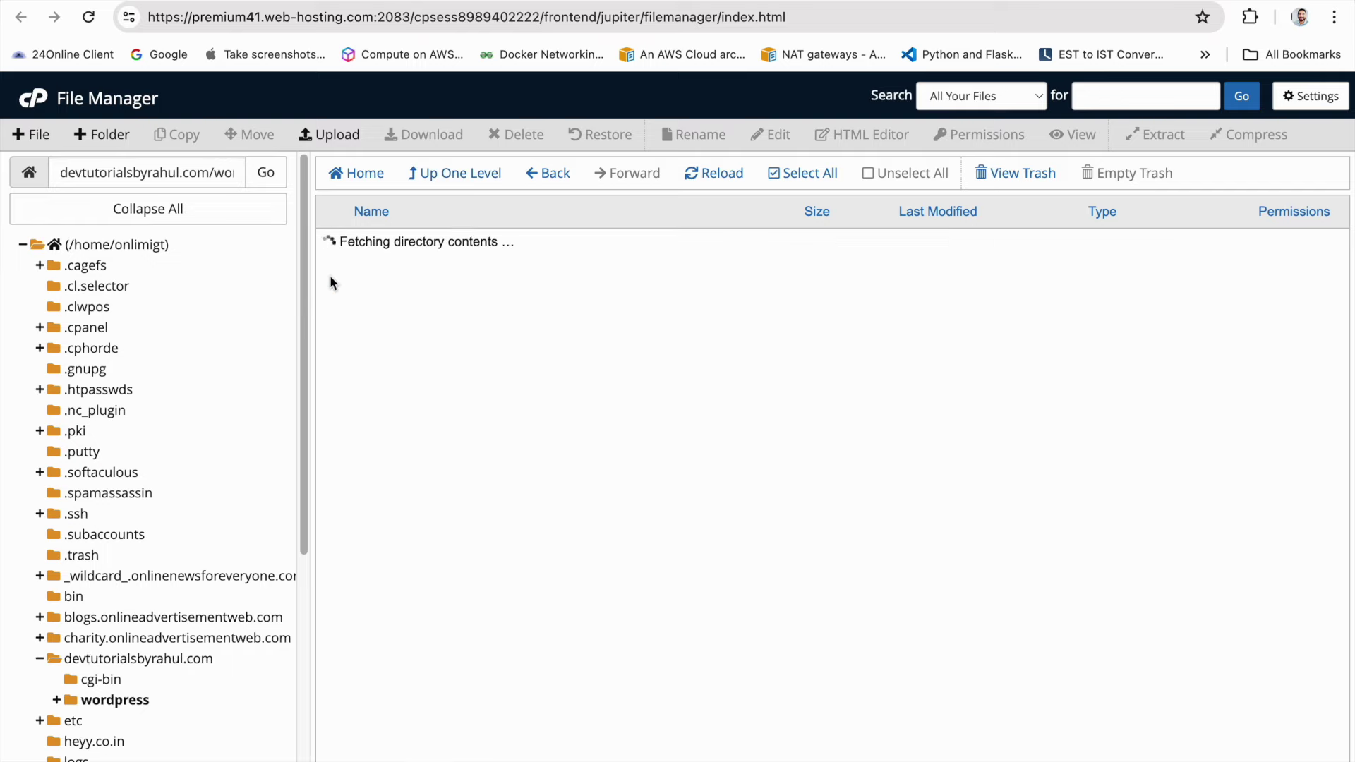
pyautogui.click(784, 173)
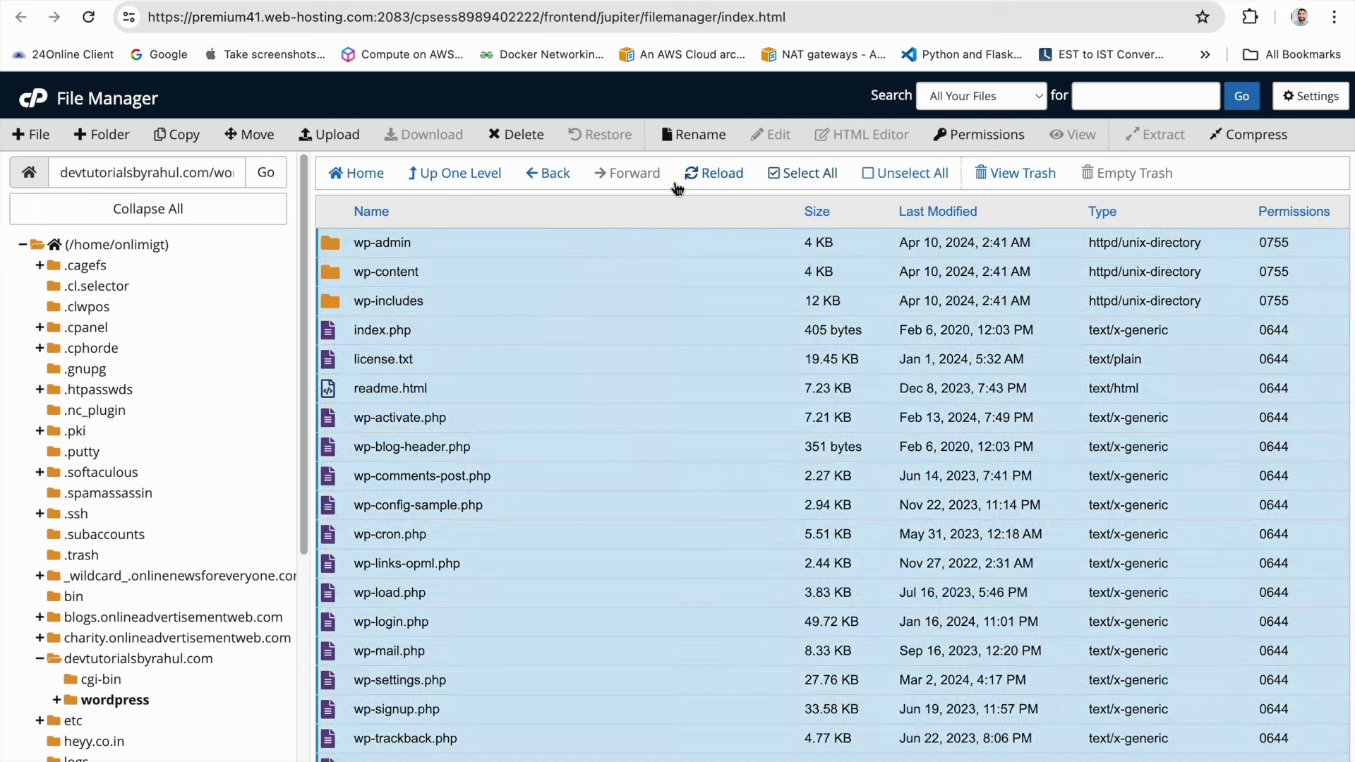
pyautogui.click(258, 144)
pyautogui.click(765, 523)
pyautogui.press('BackSpace')
pyautogui.press('BackSpace')
pyautogui.press('BackSpace')
pyautogui.press('BackSpace')
pyautogui.press('BackSpace')
pyautogui.press('BackSpace')
pyautogui.press('BackSpace')
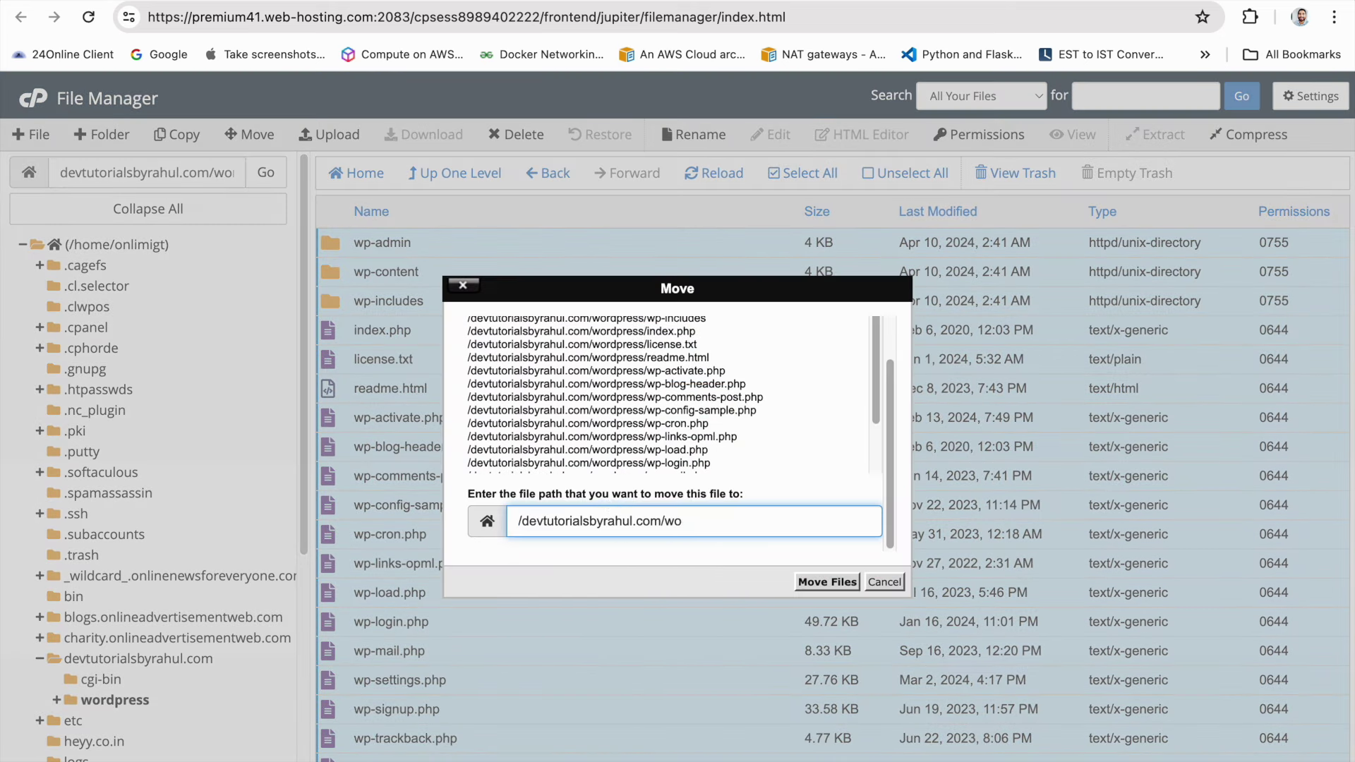
pyautogui.click(827, 581)
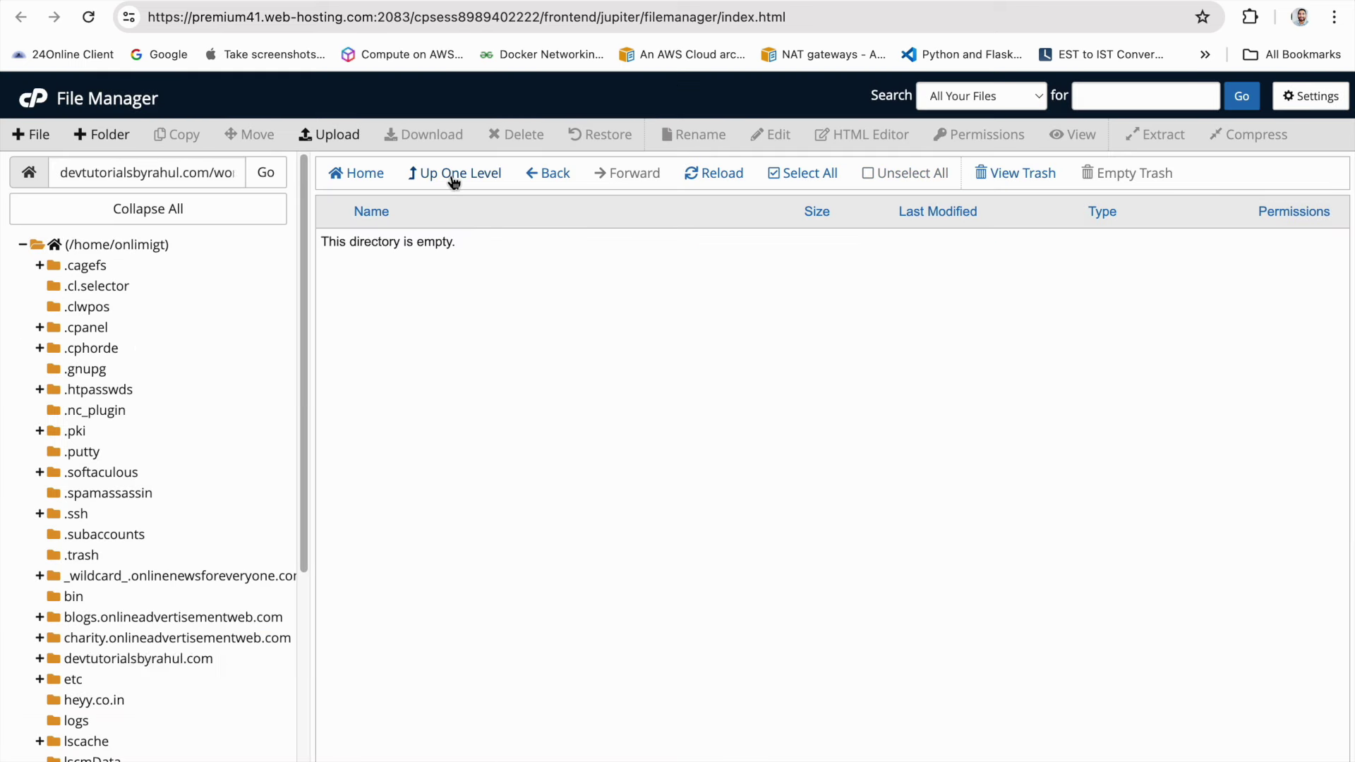
# Permanently delete the emptied wordpress folder from devtutorialsbyrahul.com
pyautogui.click(451, 173)
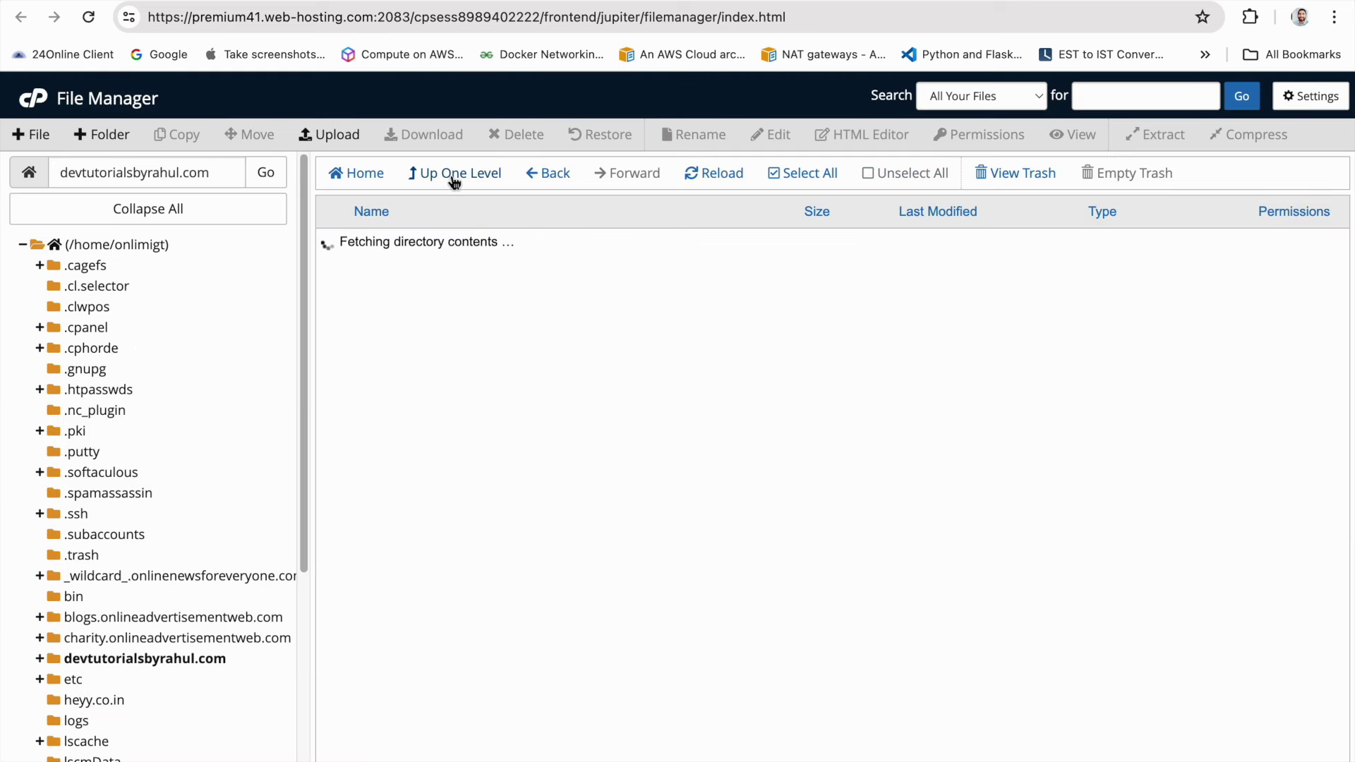
pyautogui.rightClick(356, 275)
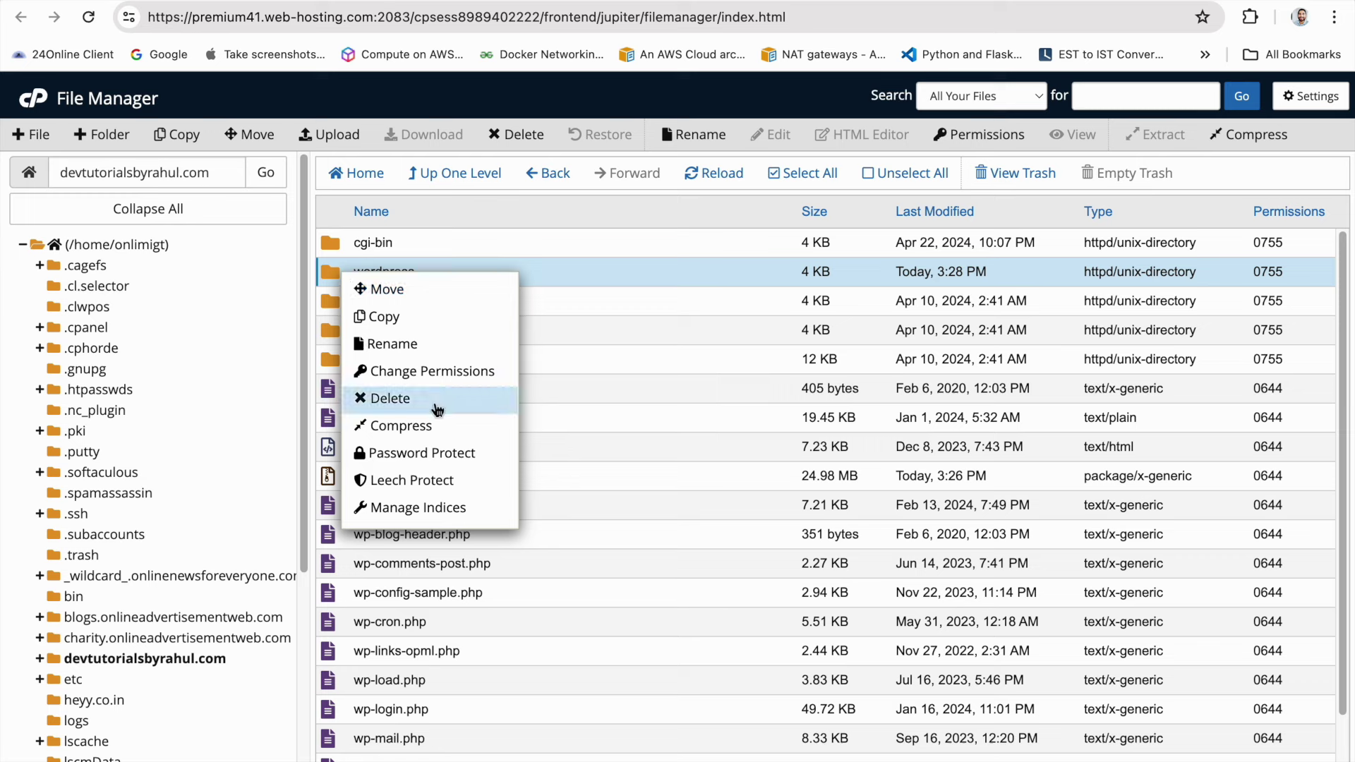
pyautogui.click(433, 397)
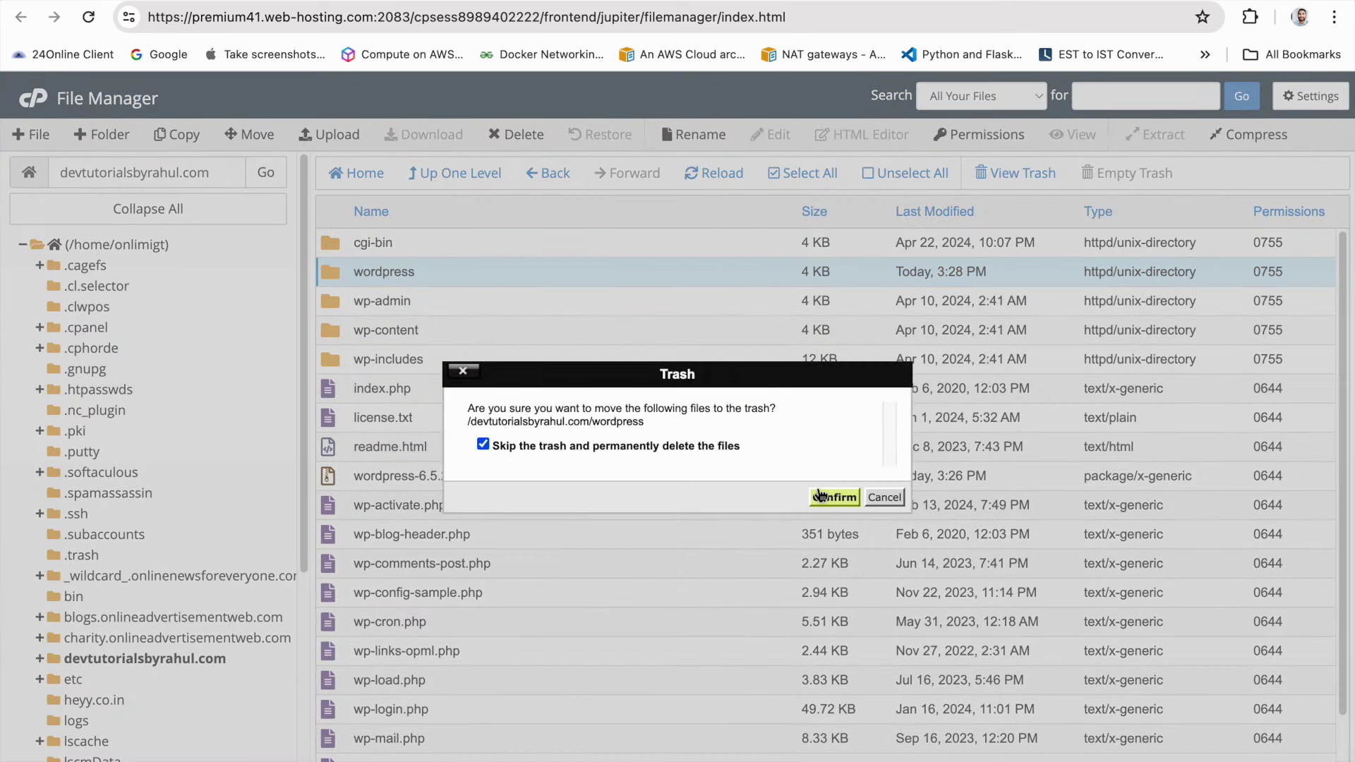
pyautogui.click(822, 497)
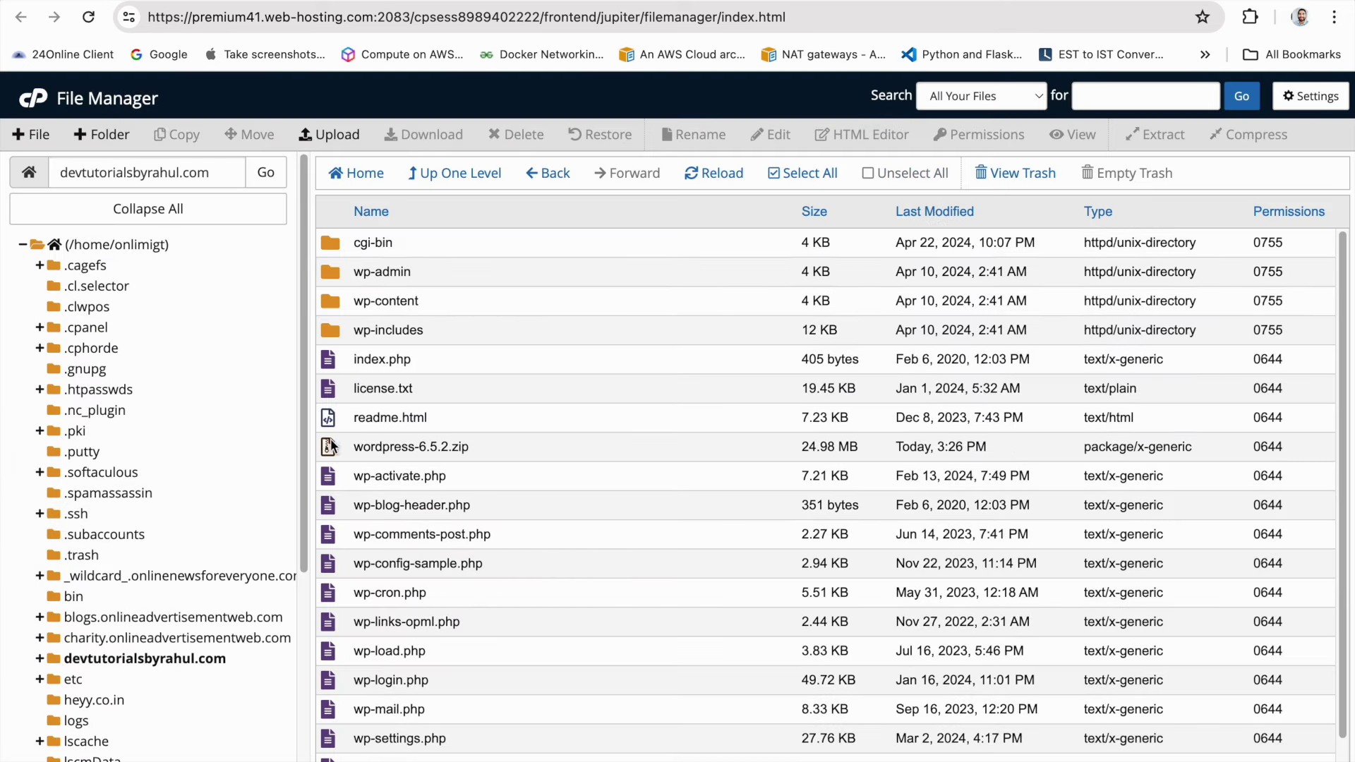
# Delete the wordpress-6.5.2.zip archive and refresh the site folder listing
pyautogui.rightClick(330, 444)
pyautogui.click(437, 618)
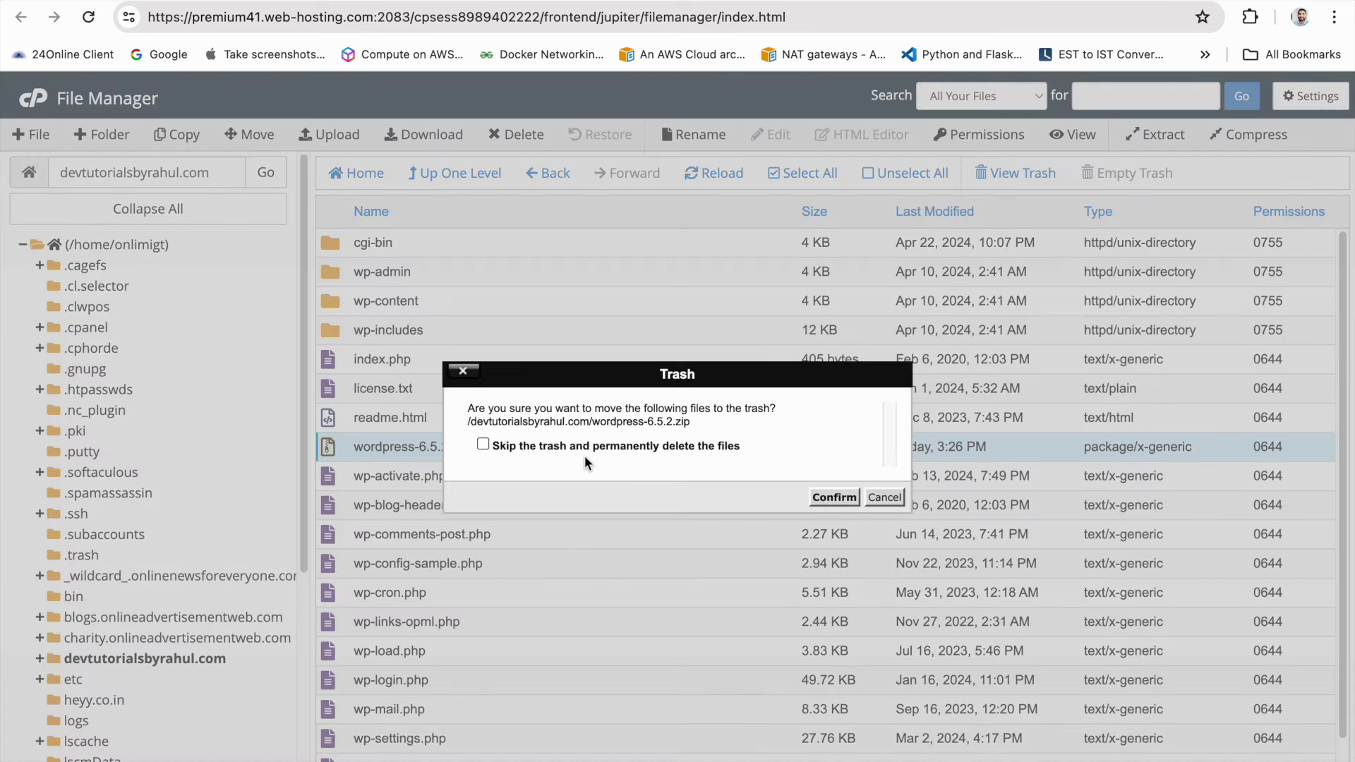
pyautogui.click(822, 496)
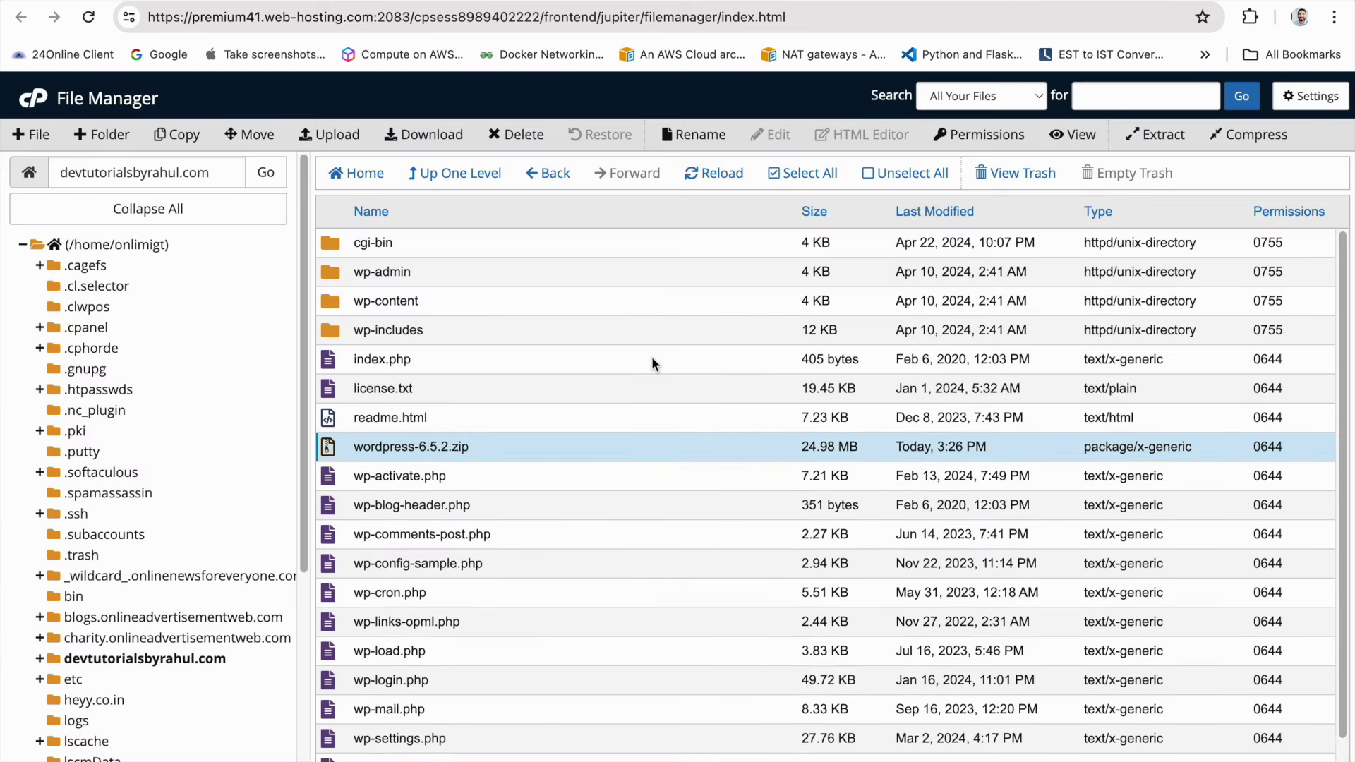
pyautogui.click(691, 188)
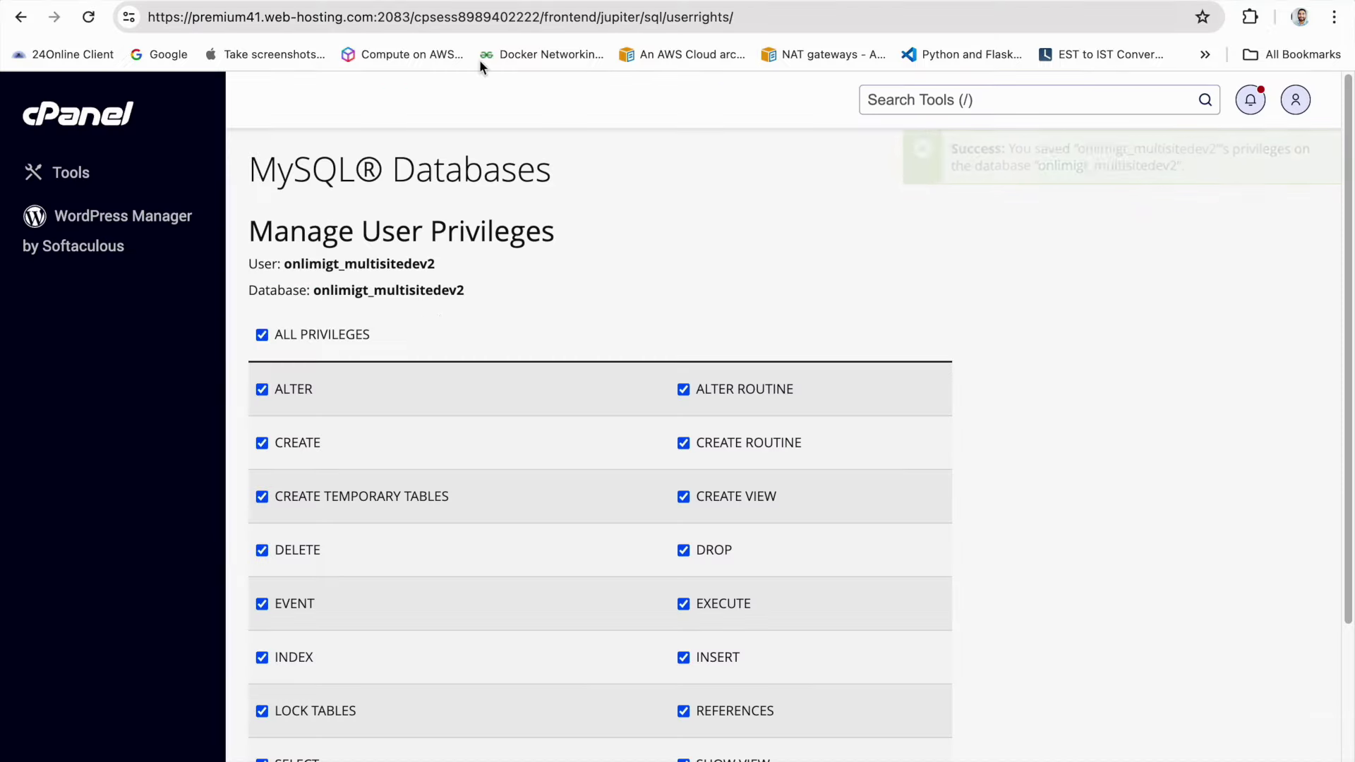
# Reload wp-admin and start the WordPress setup in English (United States)
pyautogui.scroll(-1, 382, 277)
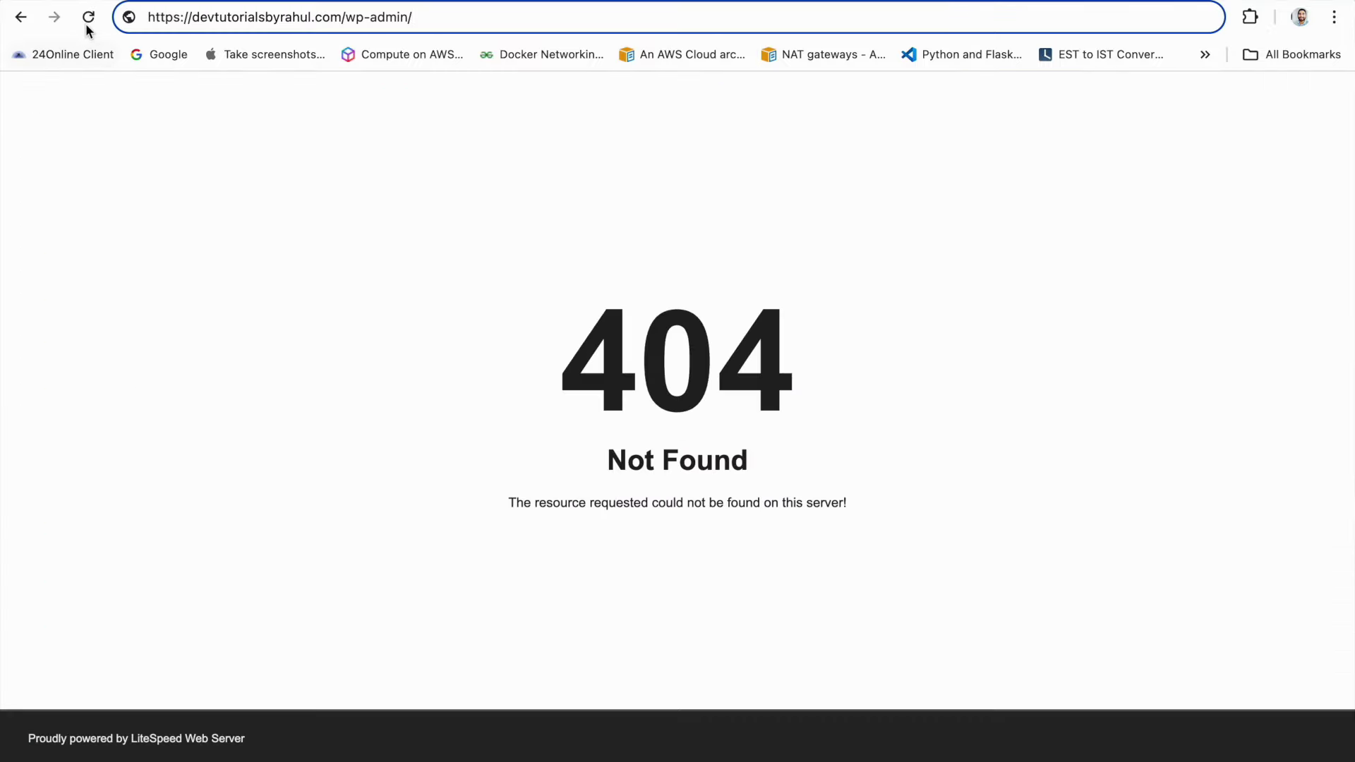
pyautogui.click(88, 17)
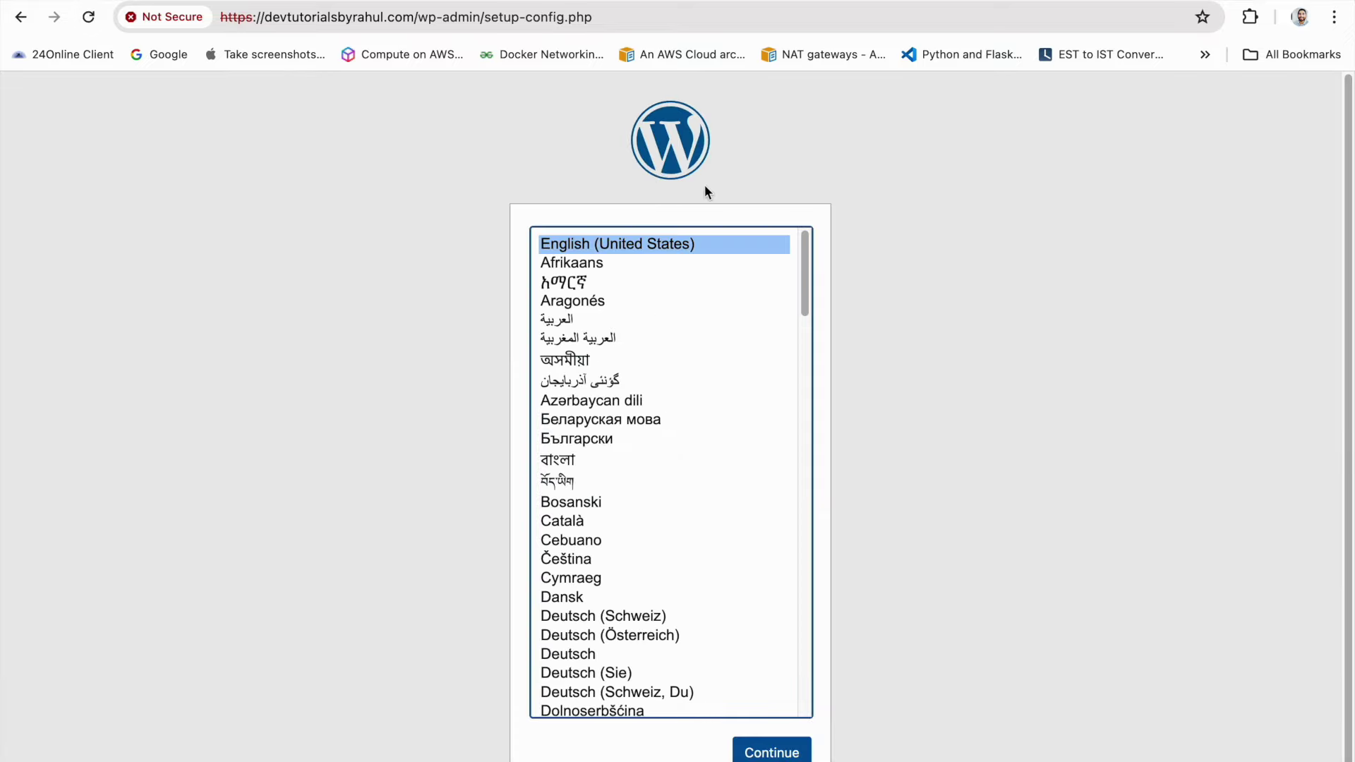
pyautogui.click(772, 752)
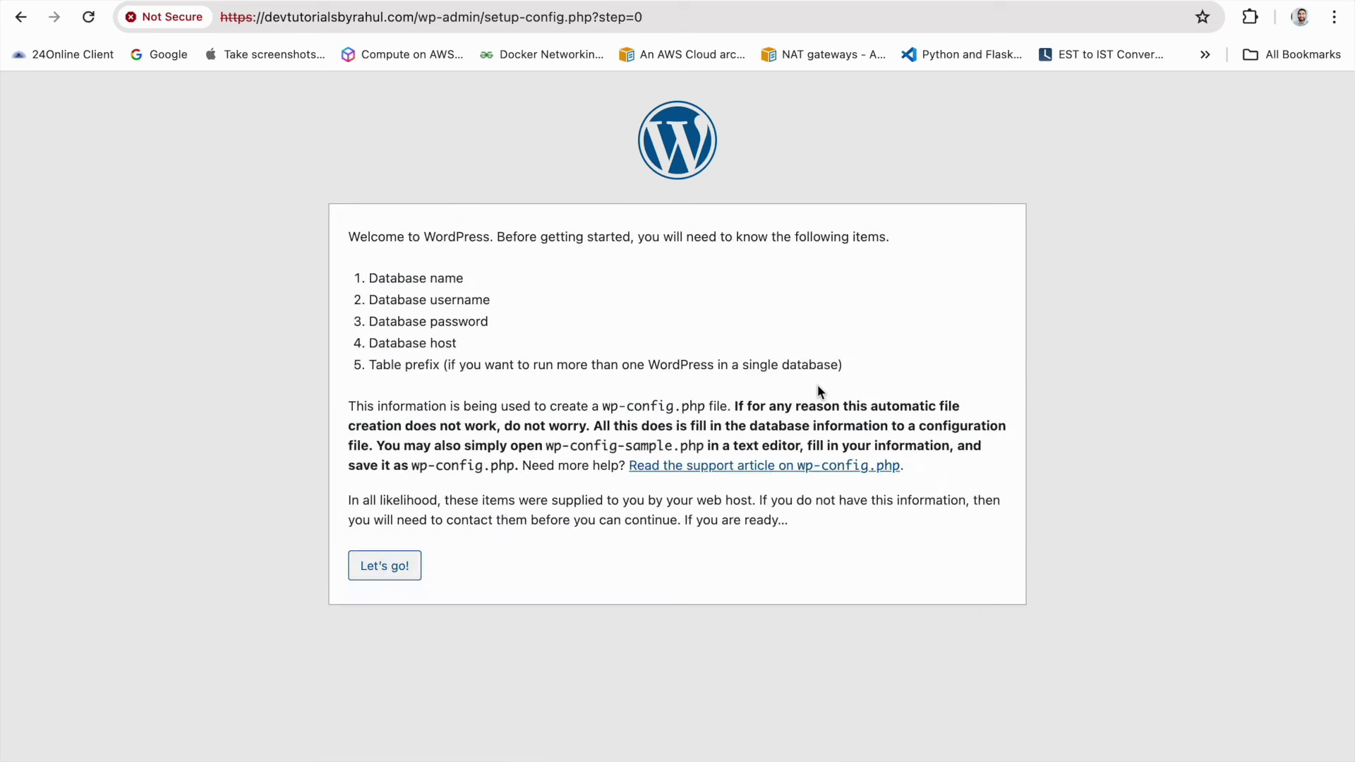
pyautogui.click(393, 563)
# Copy the database name from cPanel's database privileges page
pyautogui.click(477, 2)
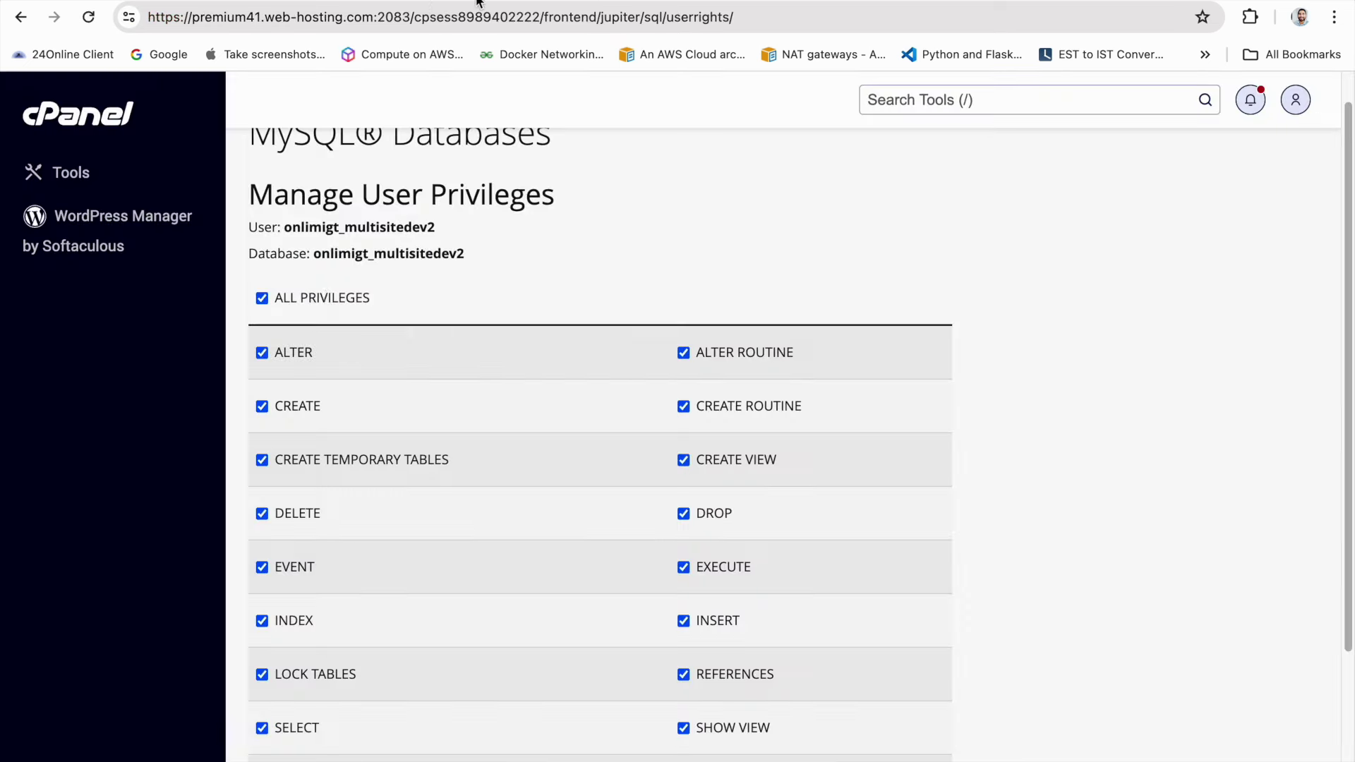
pyautogui.moveTo(315, 256); pyautogui.dragTo(475, 258)
pyautogui.press('super+c')
pyautogui.click(607, 2)
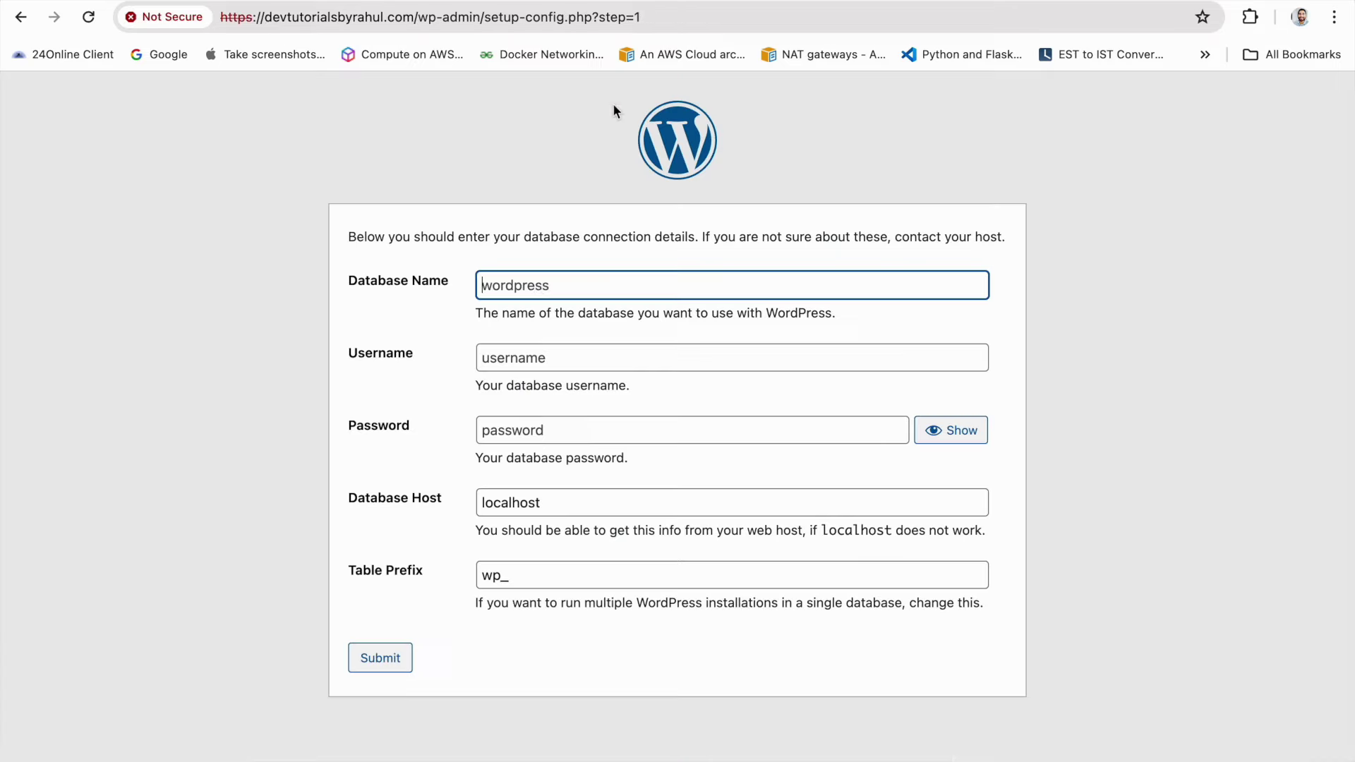
# Fill Database Name and Username with the values copied from cPanel
pyautogui.click(546, 292)
pyautogui.press('super+v')
pyautogui.click(508, 2)
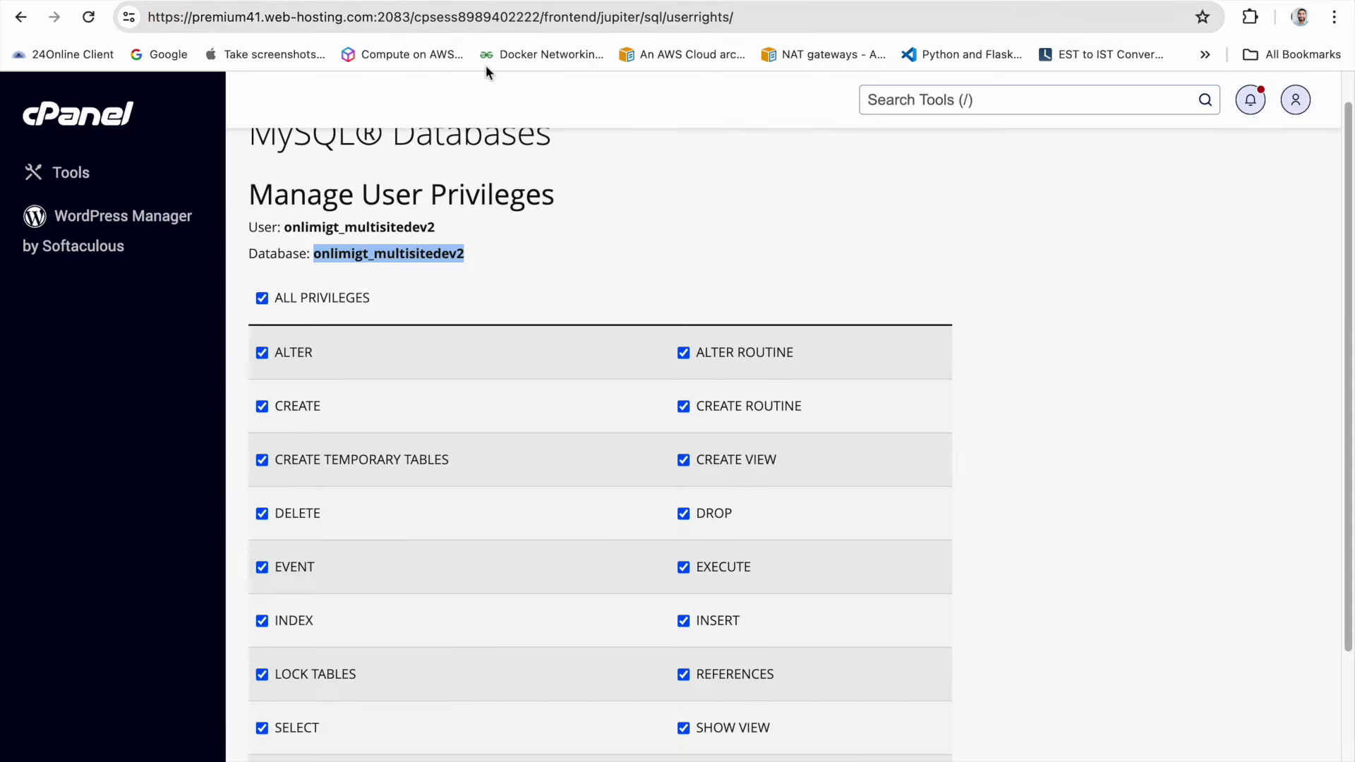
pyautogui.moveTo(286, 226); pyautogui.dragTo(464, 228)
pyautogui.press('super+c')
pyautogui.click(578, 4)
pyautogui.click(577, 361)
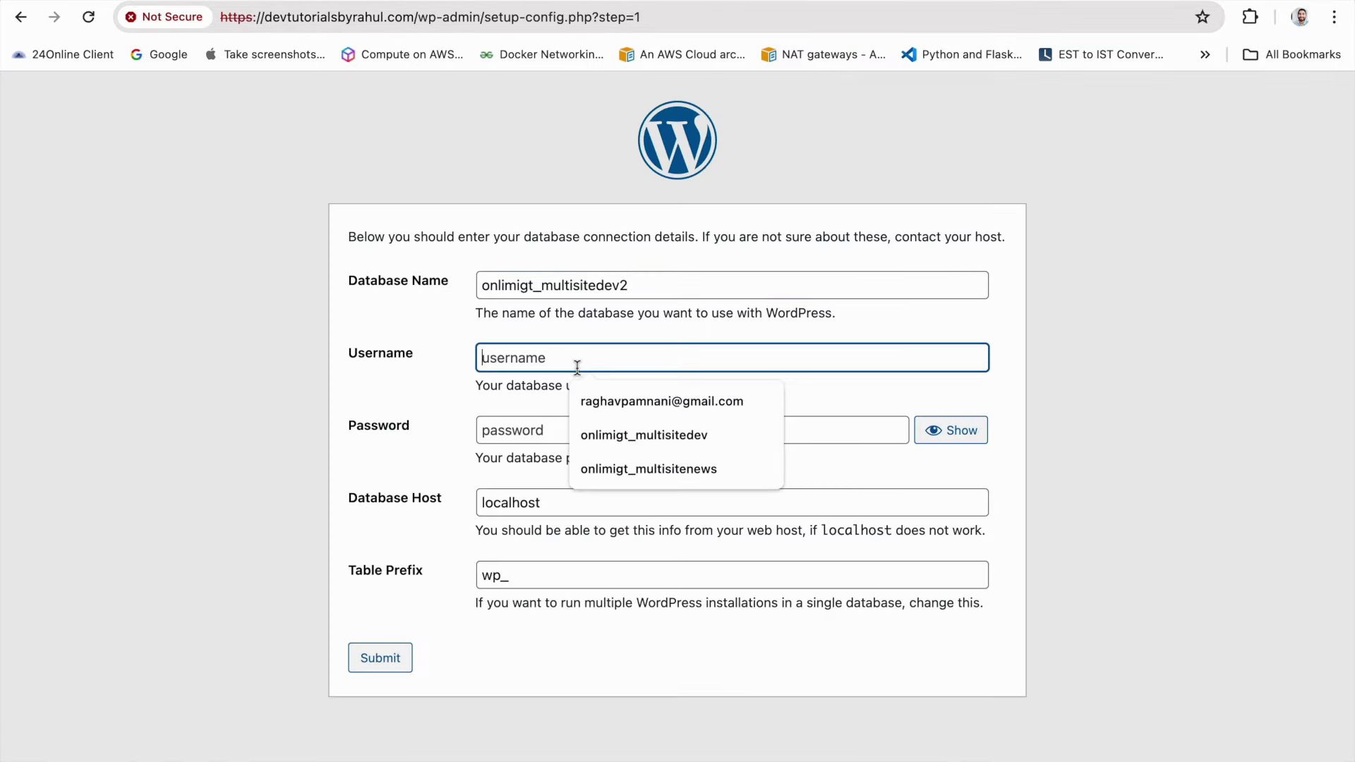
pyautogui.press('super+v')
# Enter the database password copied from the notes into the Password field
pyautogui.hotkey('ctrl', 'Right')
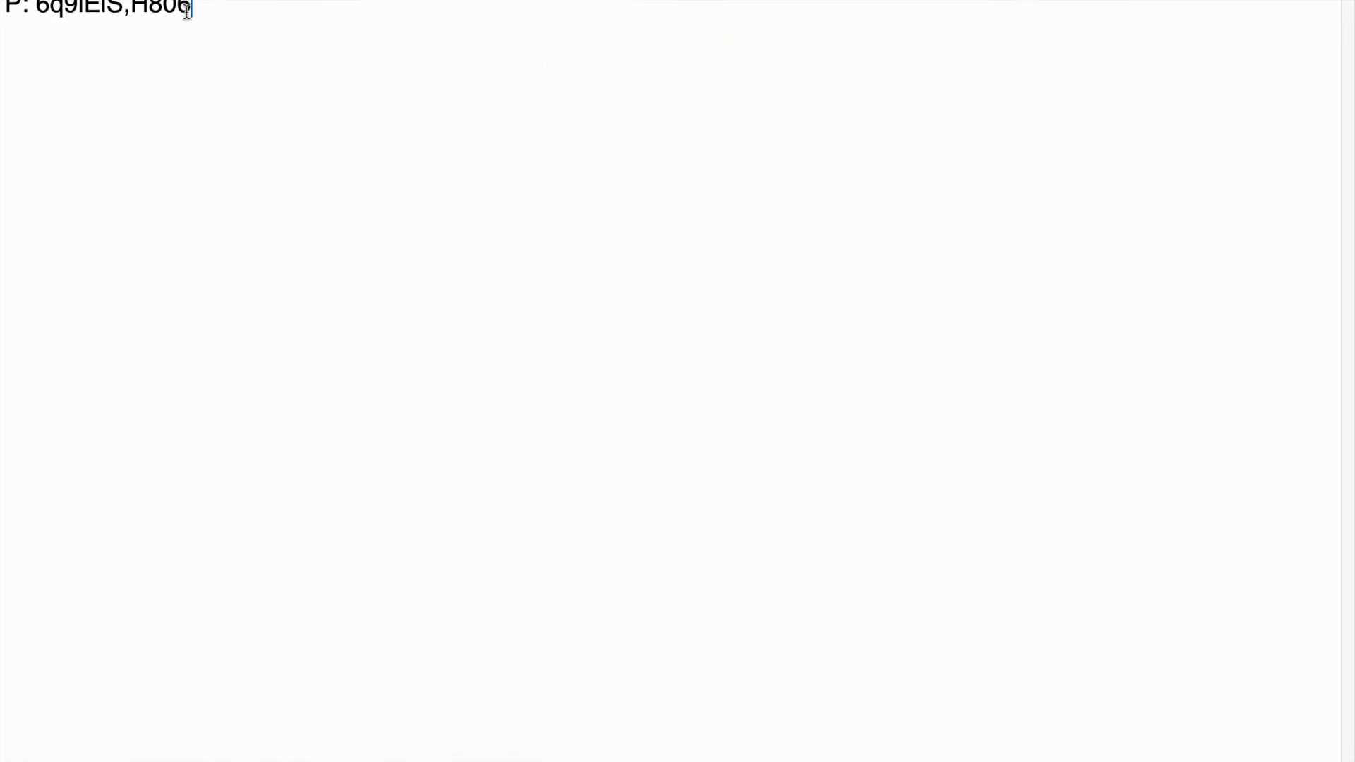
pyautogui.moveTo(191, 8); pyautogui.dragTo(41, 8)
pyautogui.press('super+c')
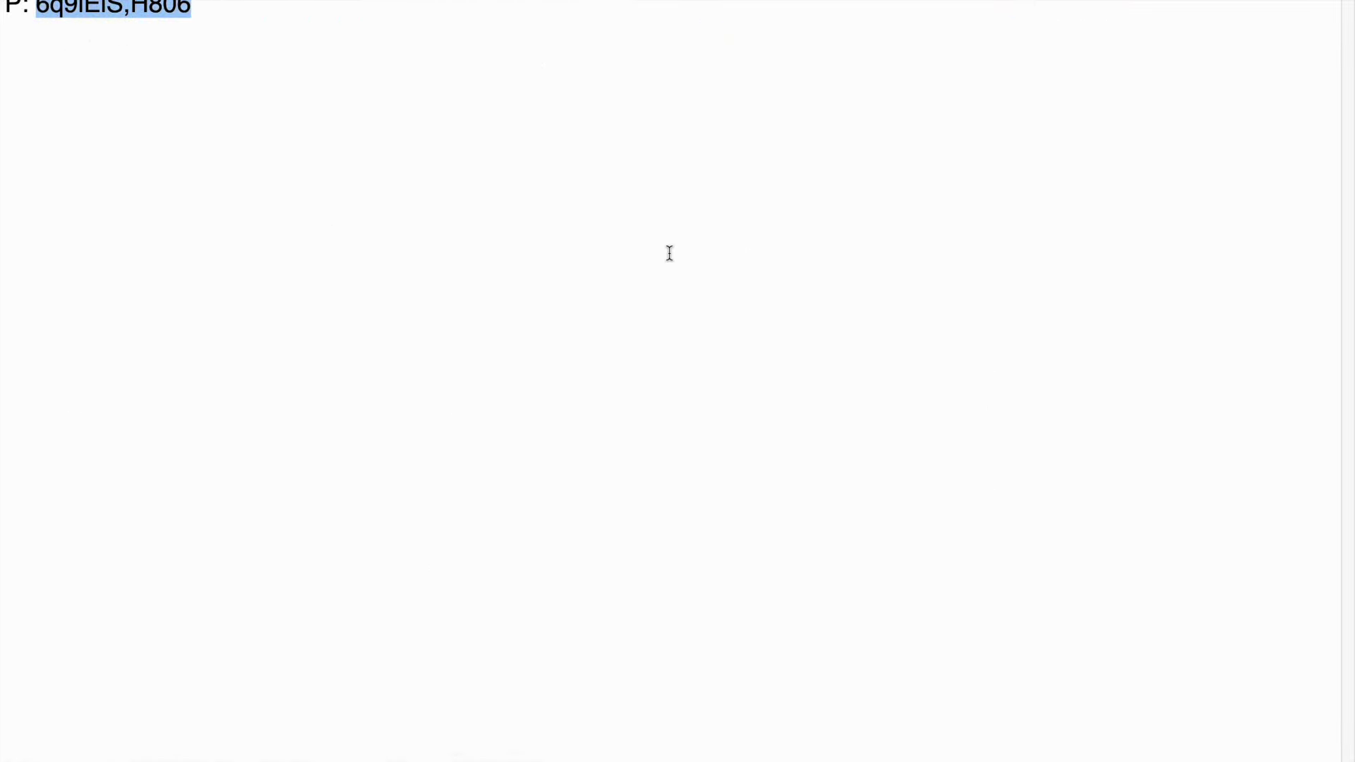
pyautogui.hotkey('ctrl', 'Left')
pyautogui.click(635, 427)
pyautogui.press('super+v')
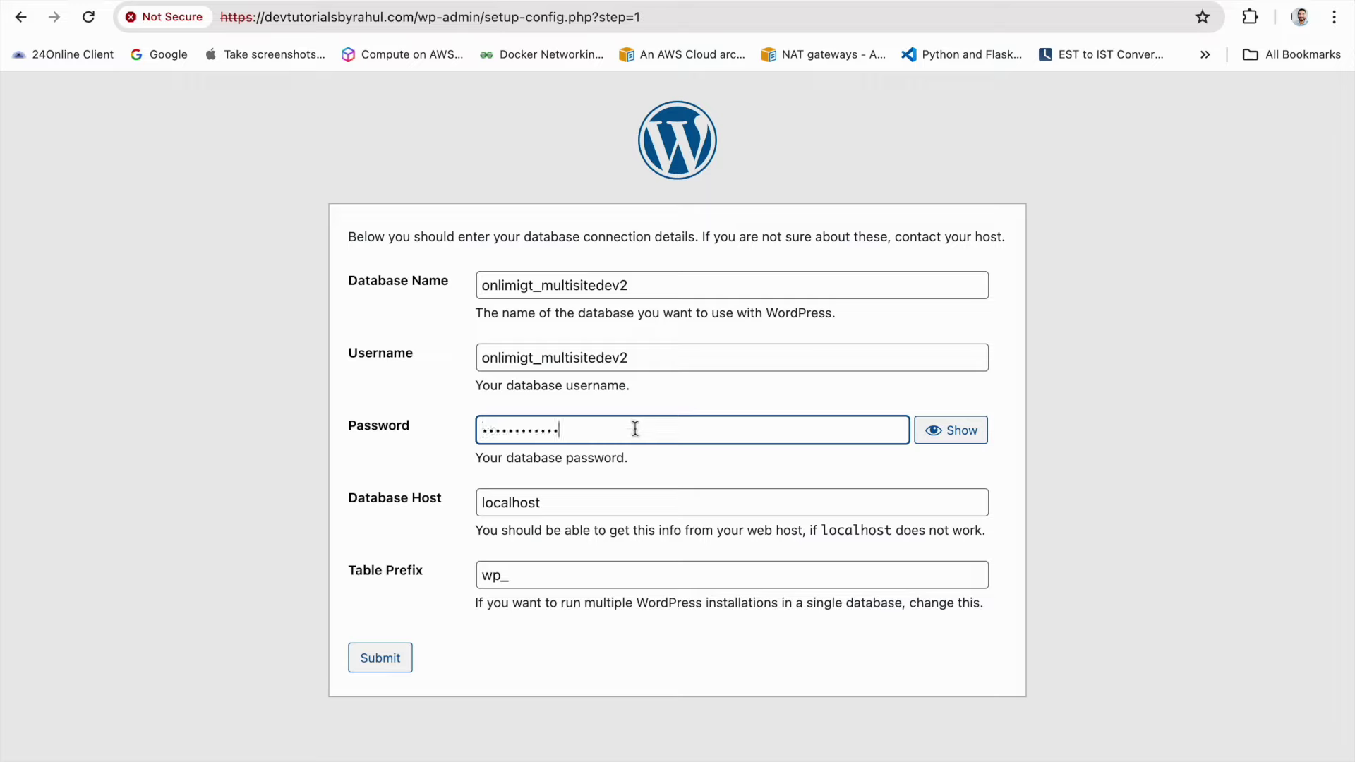
# Set the table prefix to wpmu_, submit the details, and run the installation
pyautogui.click(503, 576)
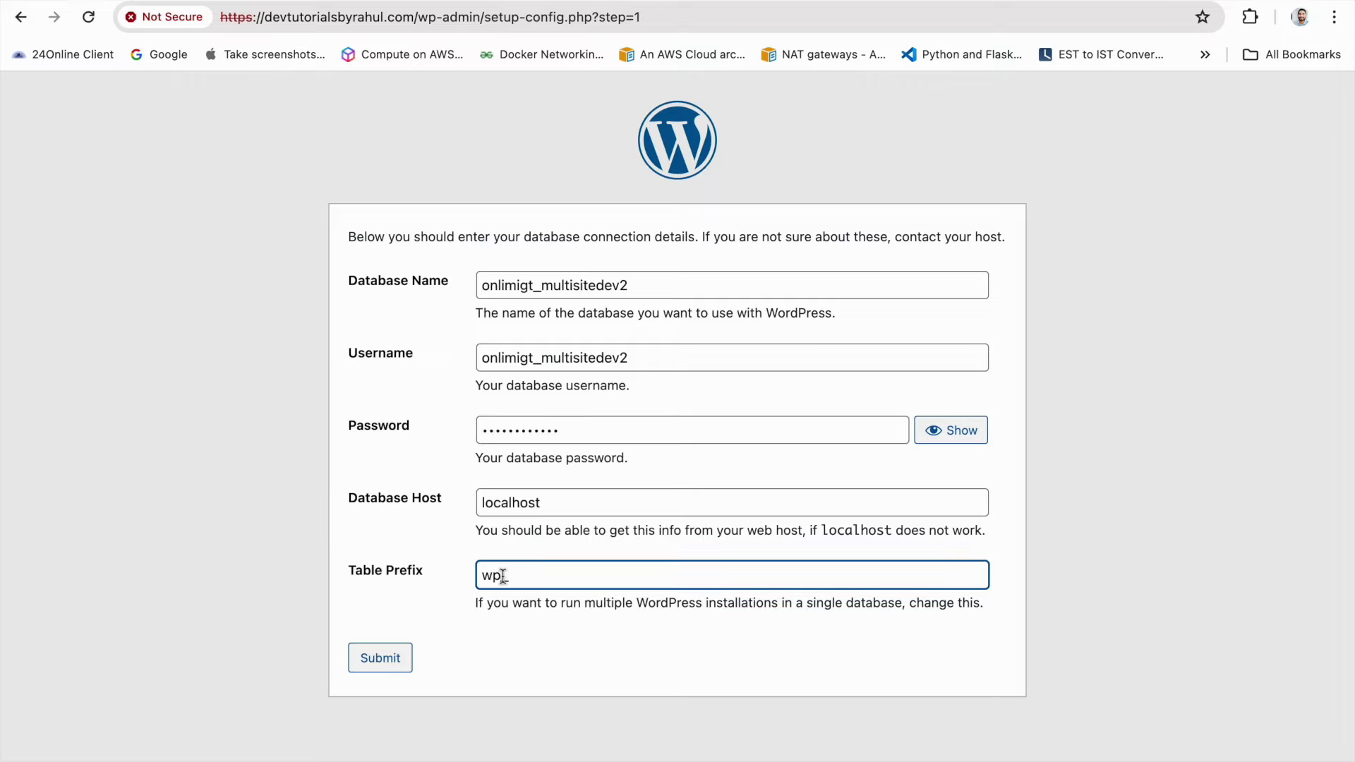
pyautogui.write('mu')
pyautogui.click(380, 656)
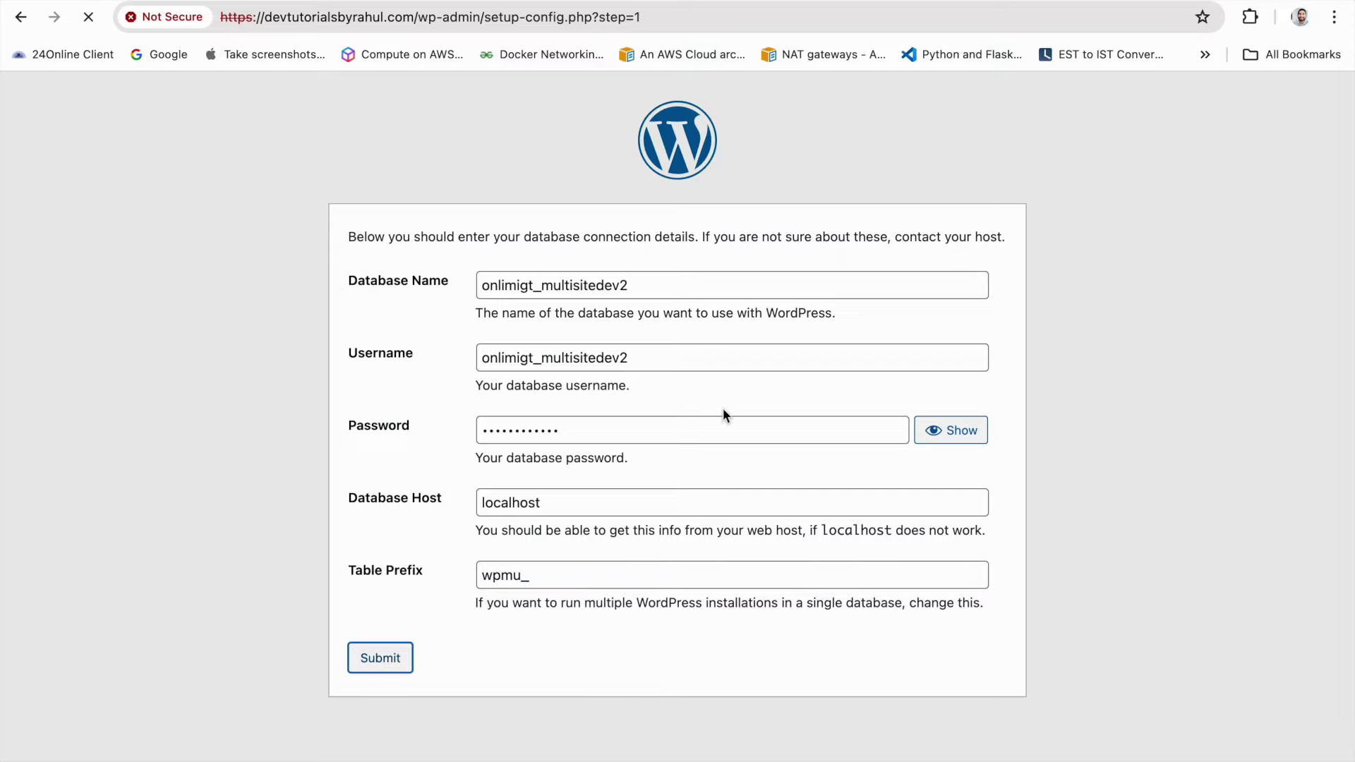
pyautogui.click(432, 308)
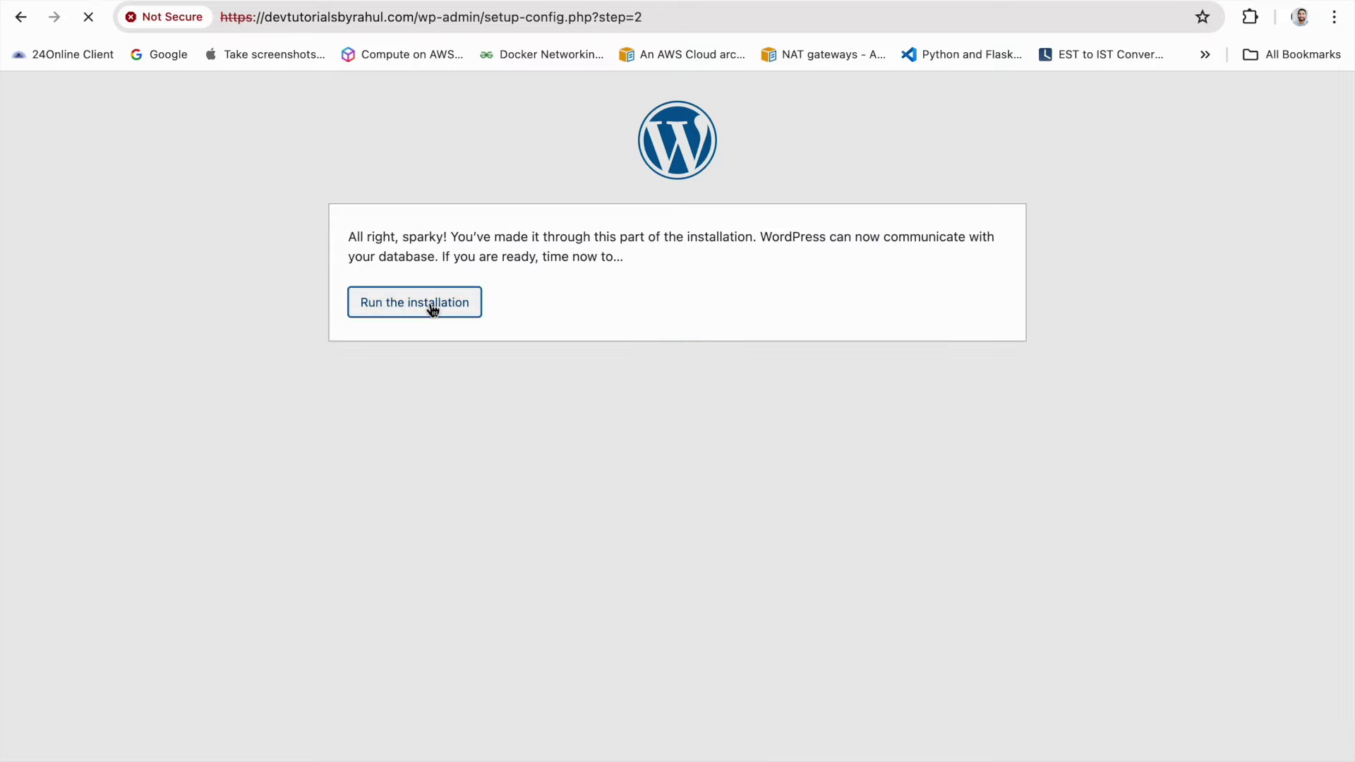
# Set the Site Title to 'Multi Site For Sub Folder'
pyautogui.scroll(-3, 579, 332)
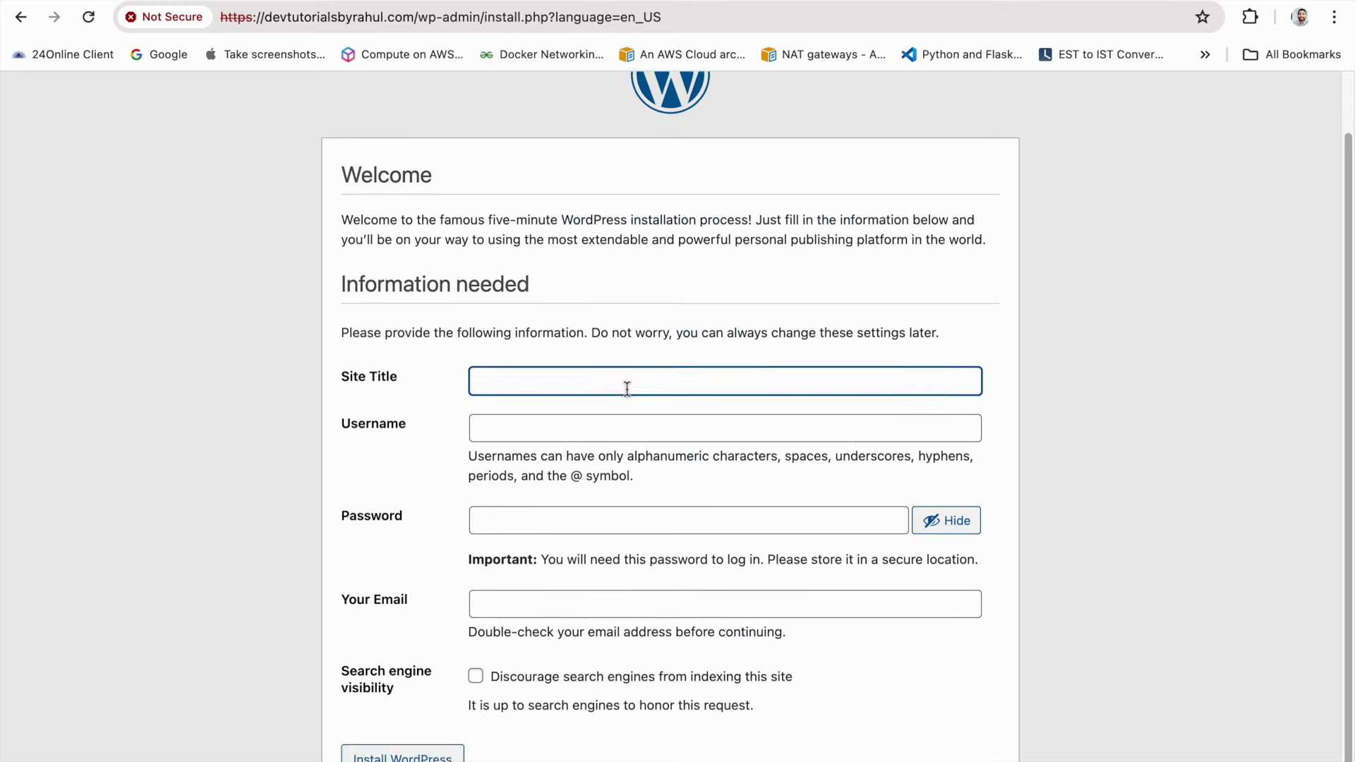
pyautogui.click(573, 361)
pyautogui.click(582, 369)
pyautogui.click(620, 396)
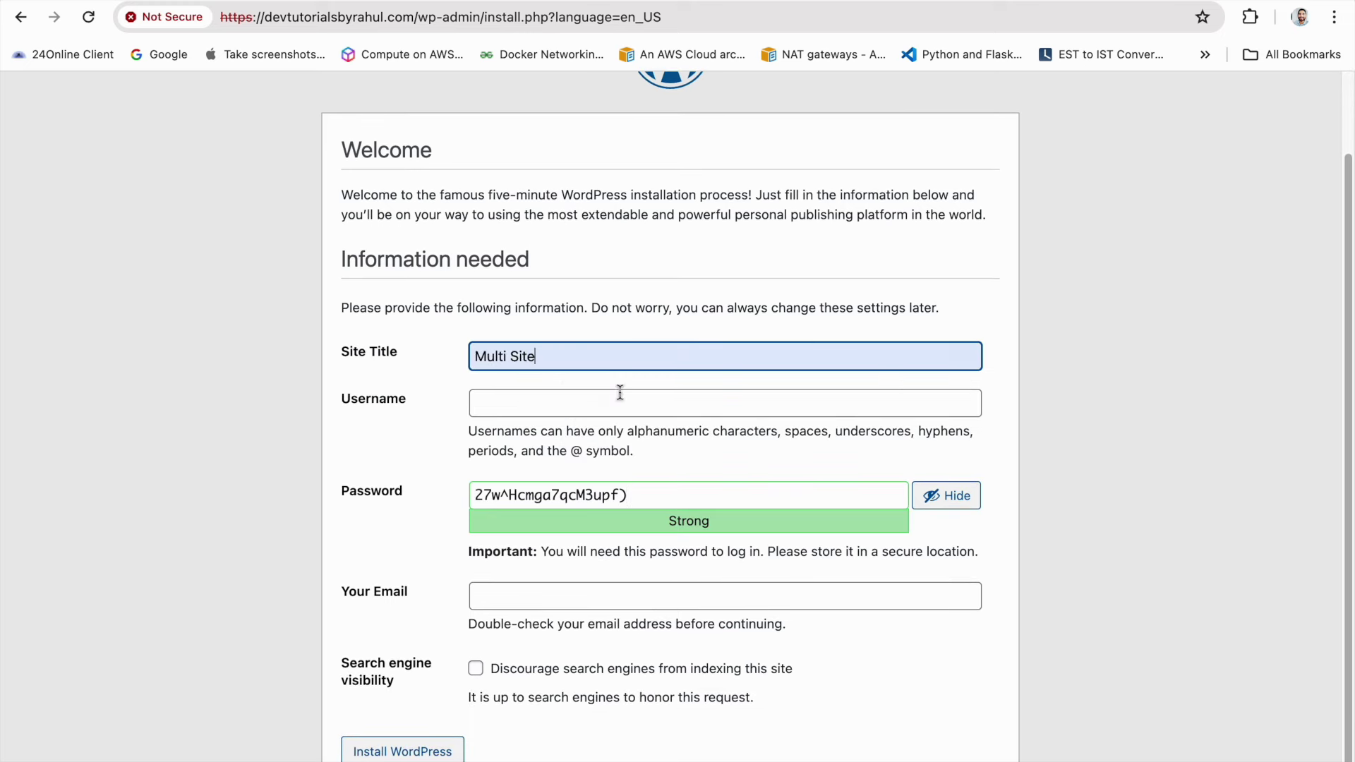
pyautogui.click(645, 388)
# Enter the admin username Admin and copy the generated password
pyautogui.scroll(-1, 621, 386)
pyautogui.click(590, 385)
pyautogui.write('Admin')
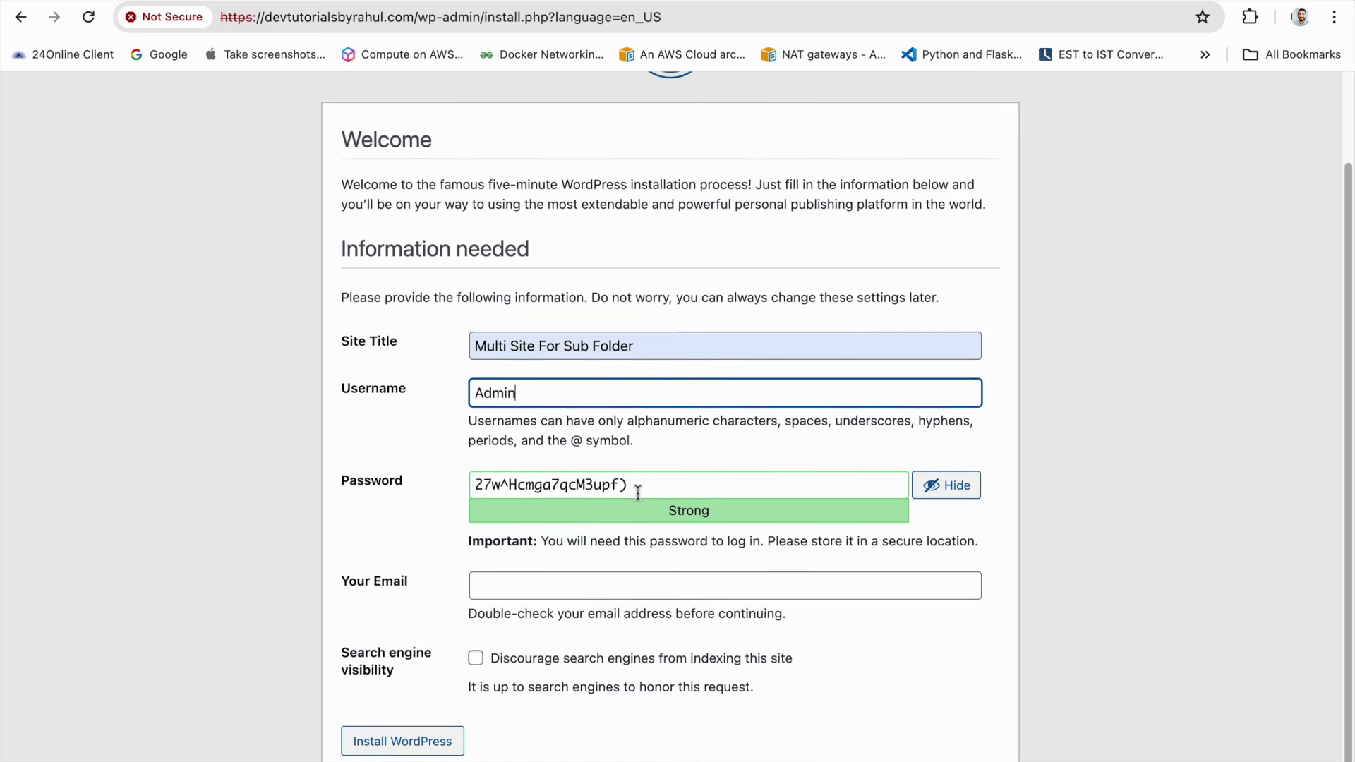
pyautogui.click(638, 492)
pyautogui.tripleClick(638, 492)
# Fill in the admin e-mail, discourage search engines, and install WordPress
pyautogui.click(586, 580)
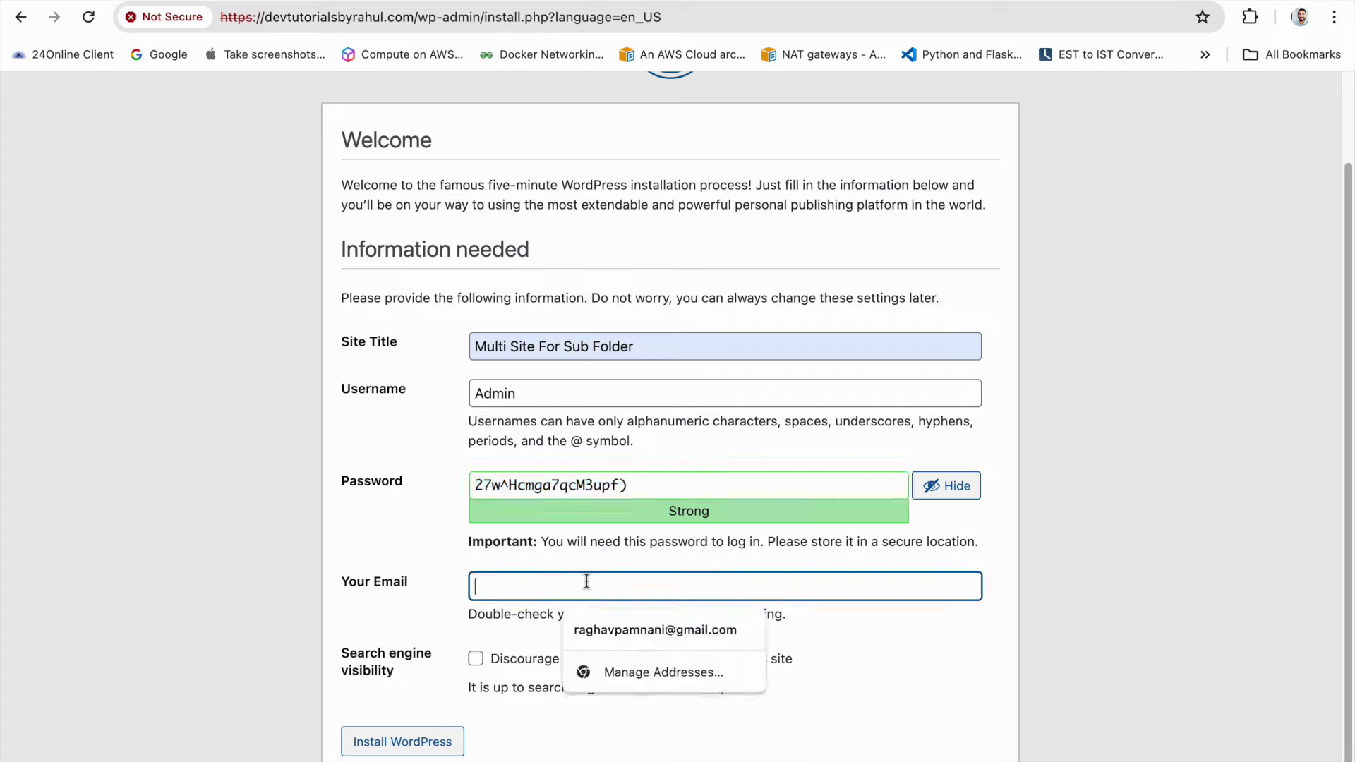
pyautogui.write('io')
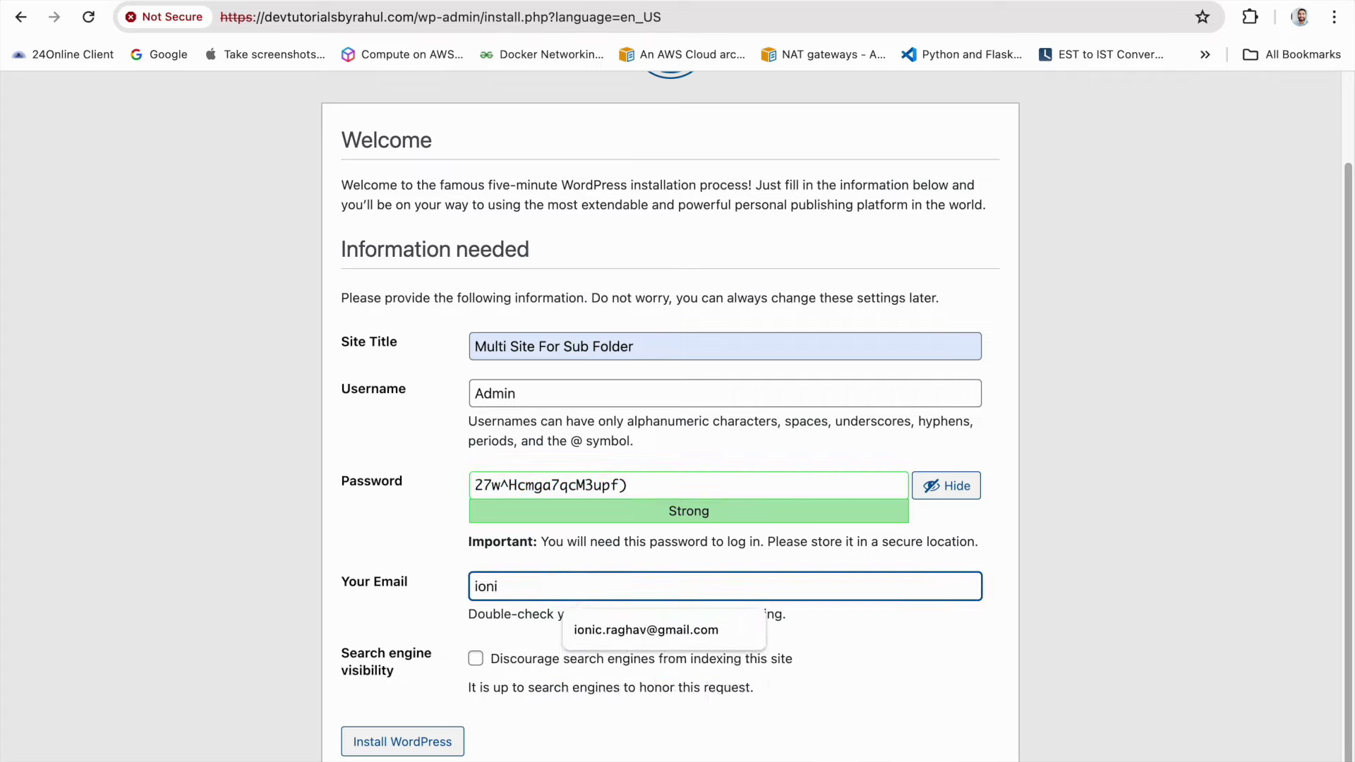
pyautogui.write('ni')
pyautogui.click(635, 630)
pyautogui.click(521, 659)
pyautogui.click(402, 741)
pyautogui.tripleClick(687, 496)
pyautogui.press('super+c')
pyautogui.click(372, 439)
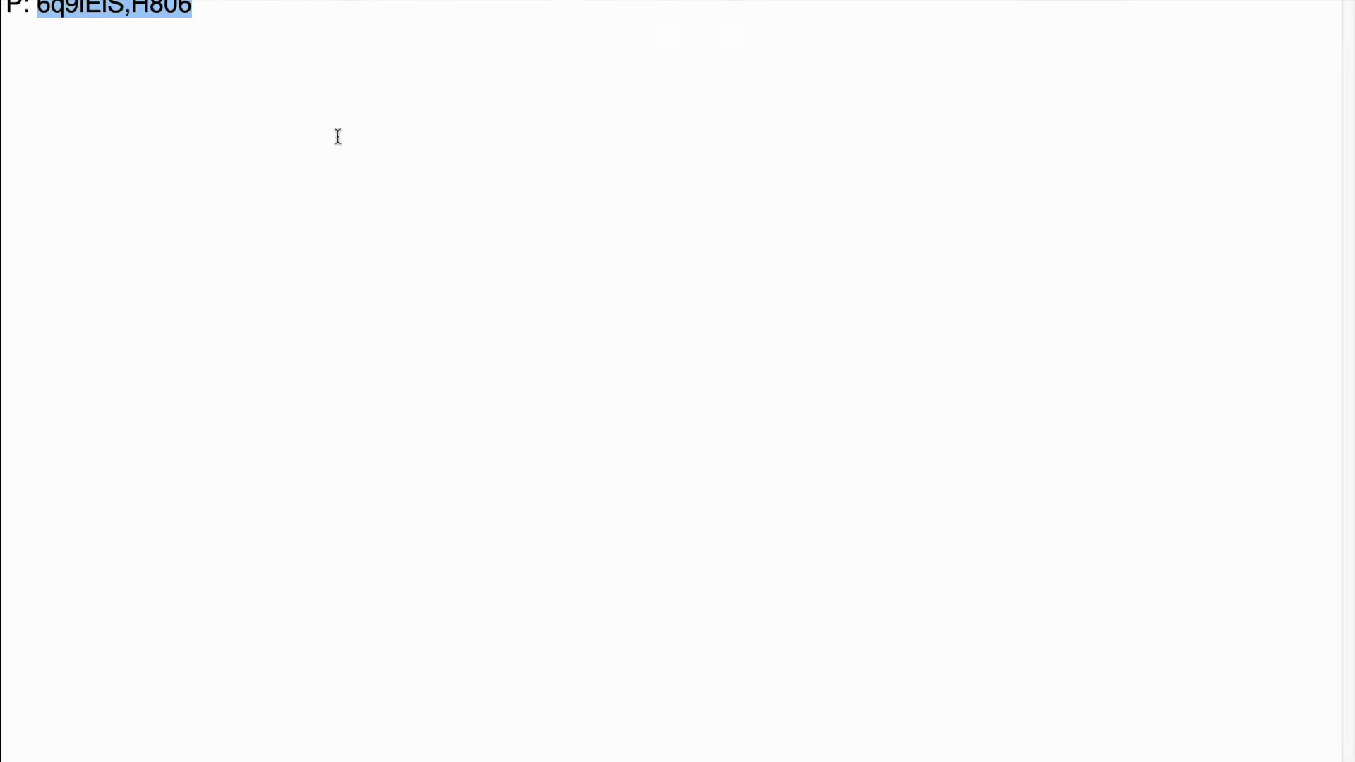
# Save the admin password to the notes on a new 'P:' line
pyautogui.click(324, 94)
pyautogui.press('Return')
pyautogui.press('Return')
pyautogui.write('P:')
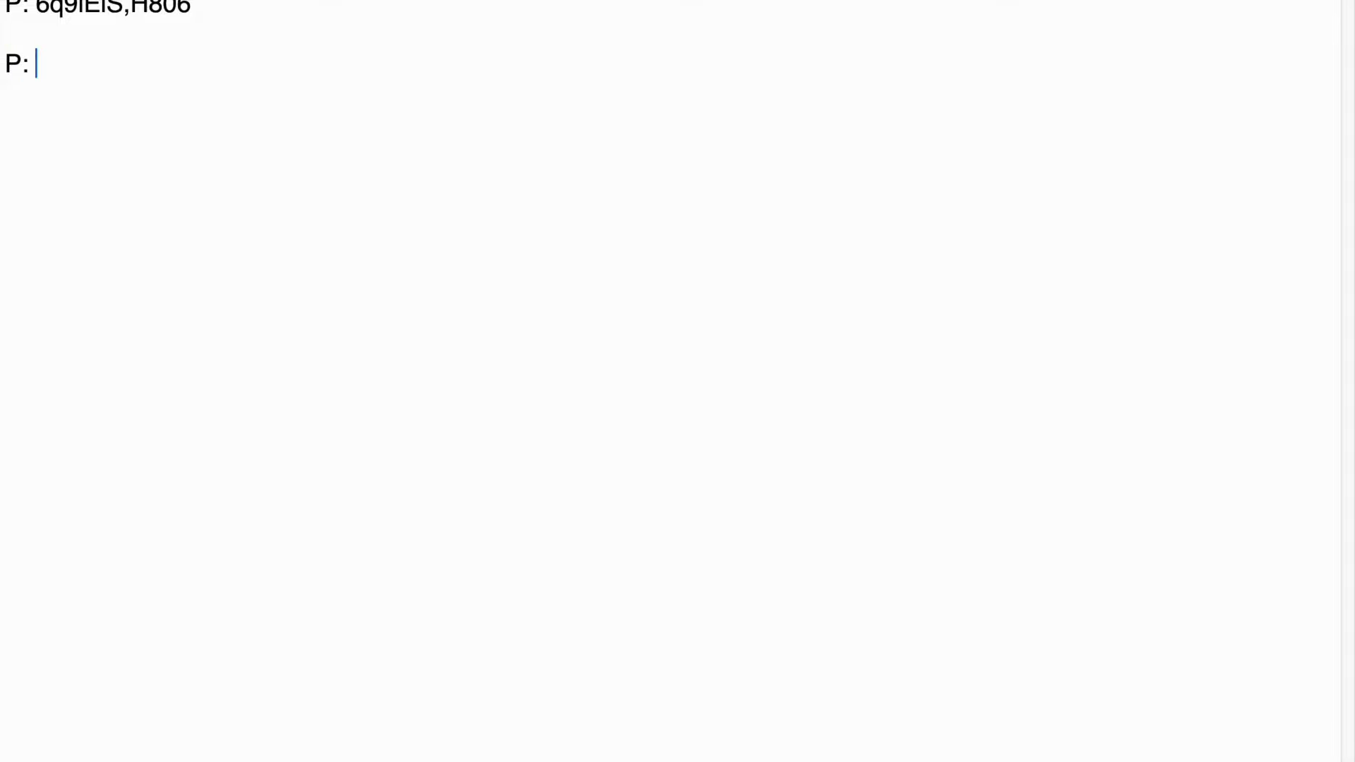
pyautogui.press('super+v')
# Log in to the WordPress dashboard as Admin with the saved password
pyautogui.press('super+Tab')
pyautogui.click(554, 307)
pyautogui.write('Admin')
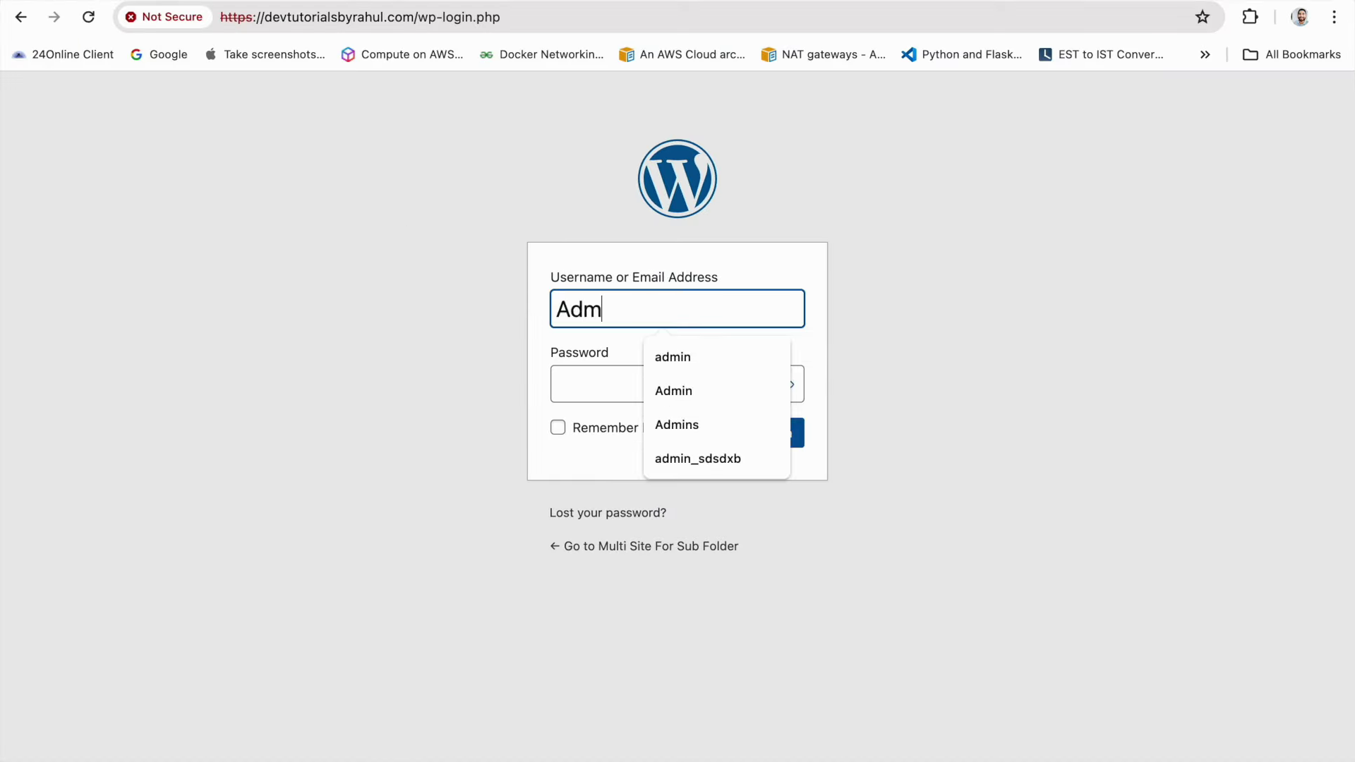
pyautogui.click(578, 384)
pyautogui.press('super+v')
pyautogui.click(602, 434)
pyautogui.click(769, 436)
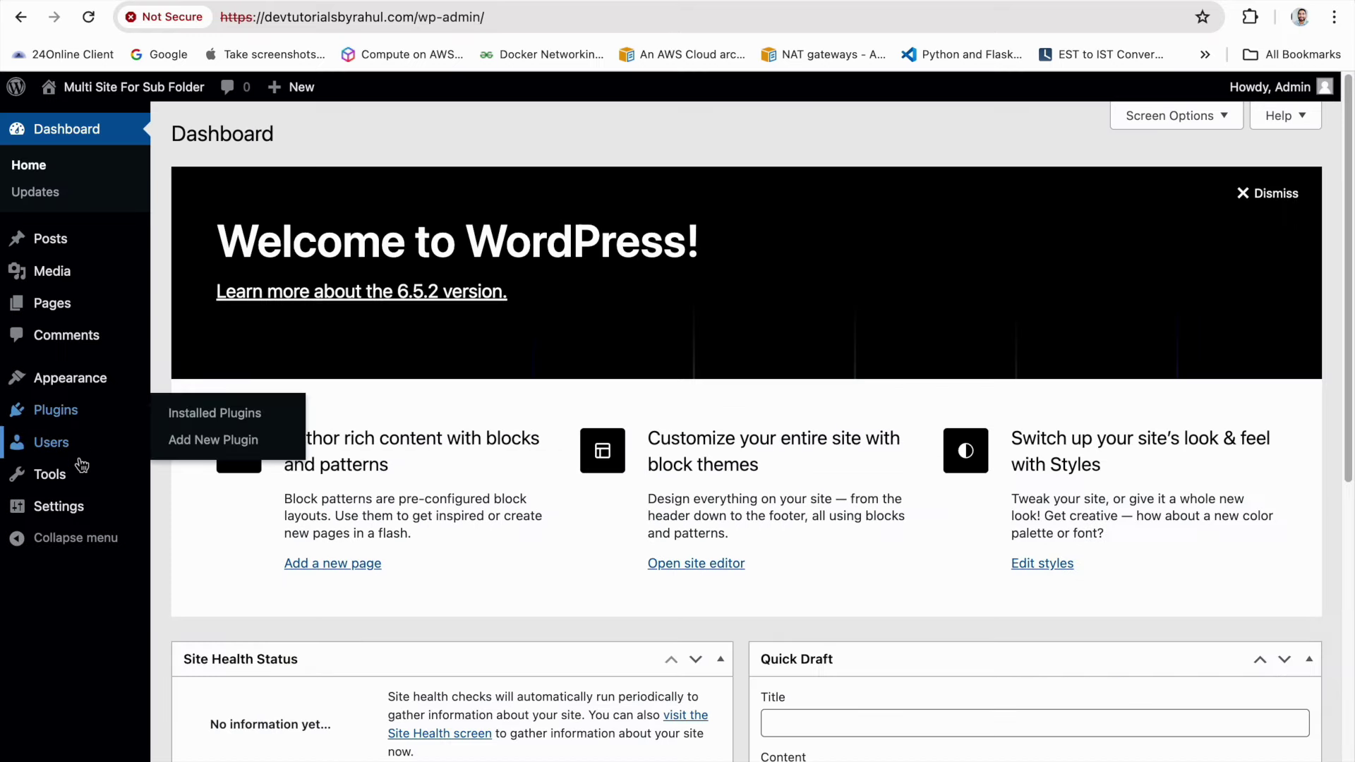
# Return to File Manager and refresh the devtutorialsbyrahul.com file list
pyautogui.moveTo(89, 474)
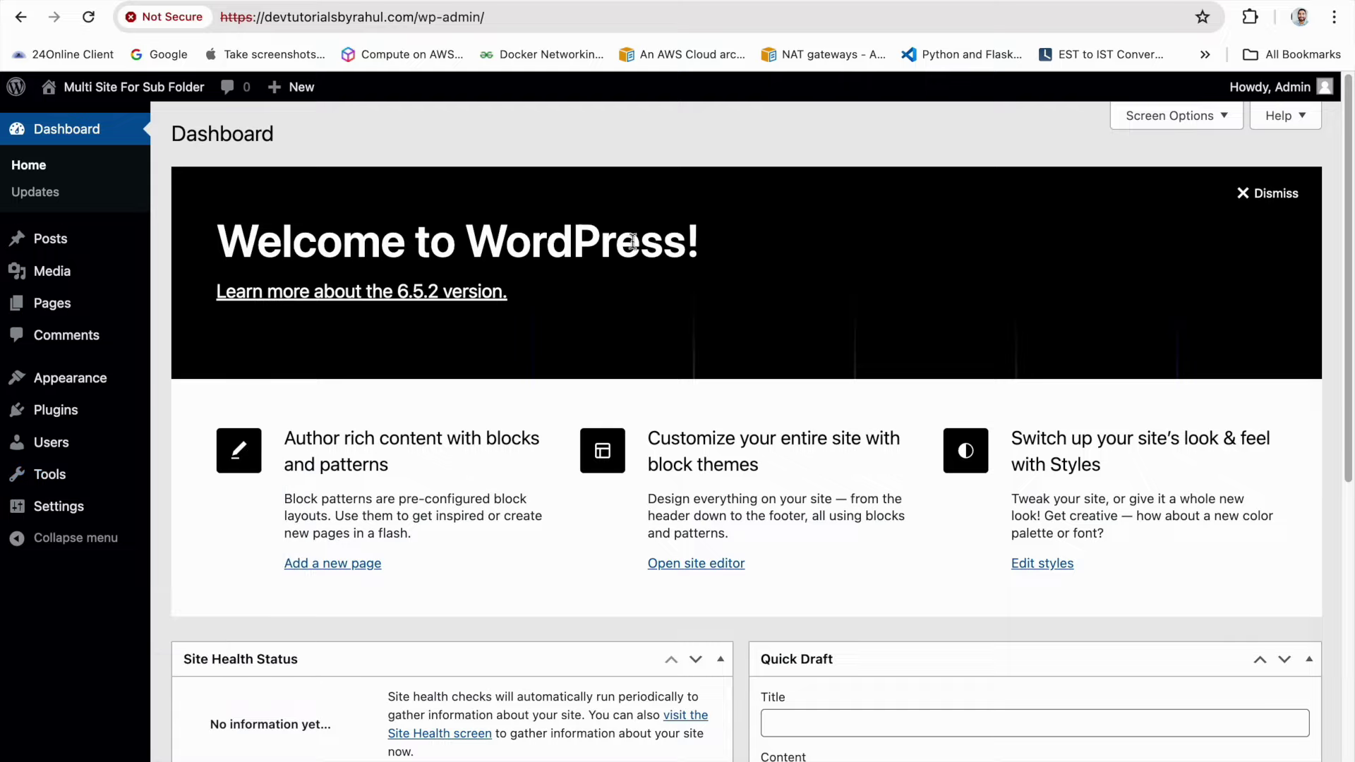
pyautogui.click(591, 2)
pyautogui.click(731, 182)
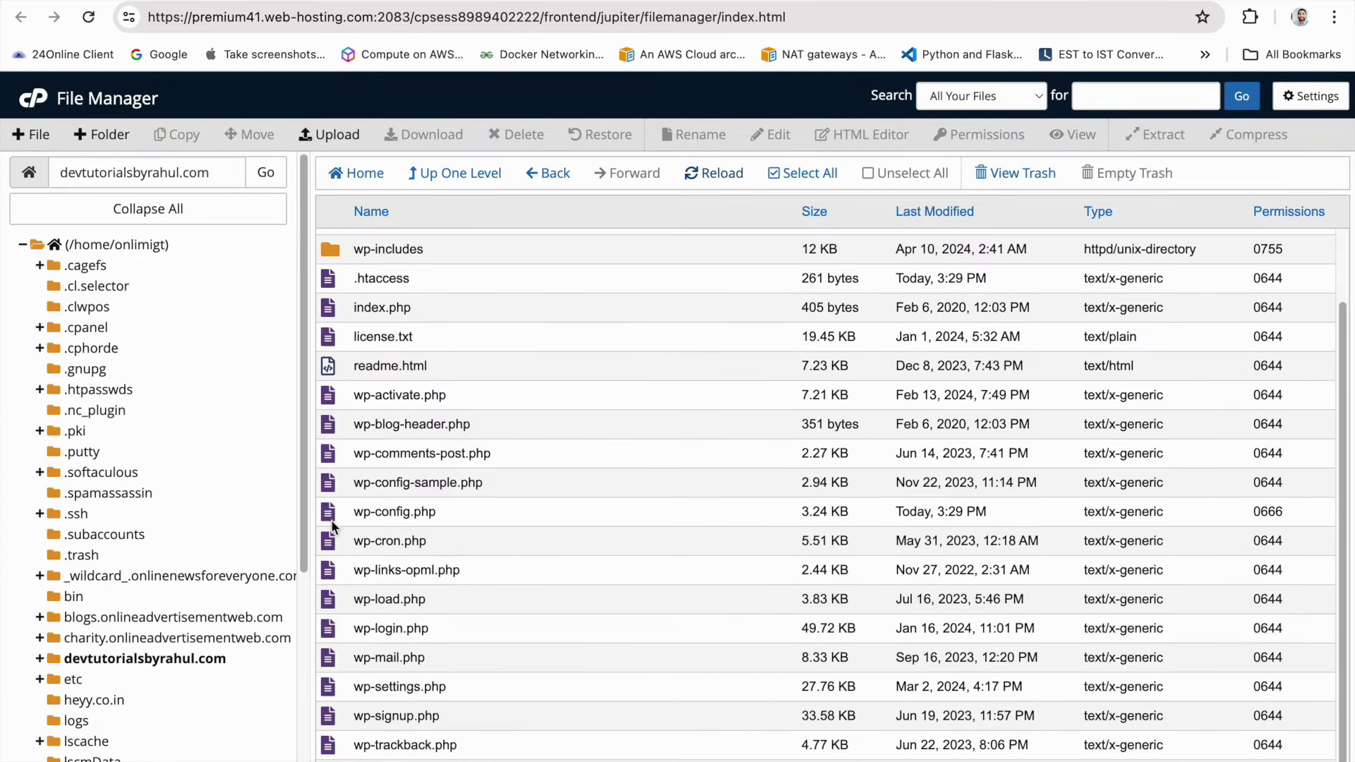
# Open wp-config.php in the File Manager code editor
pyautogui.rightClick(332, 520)
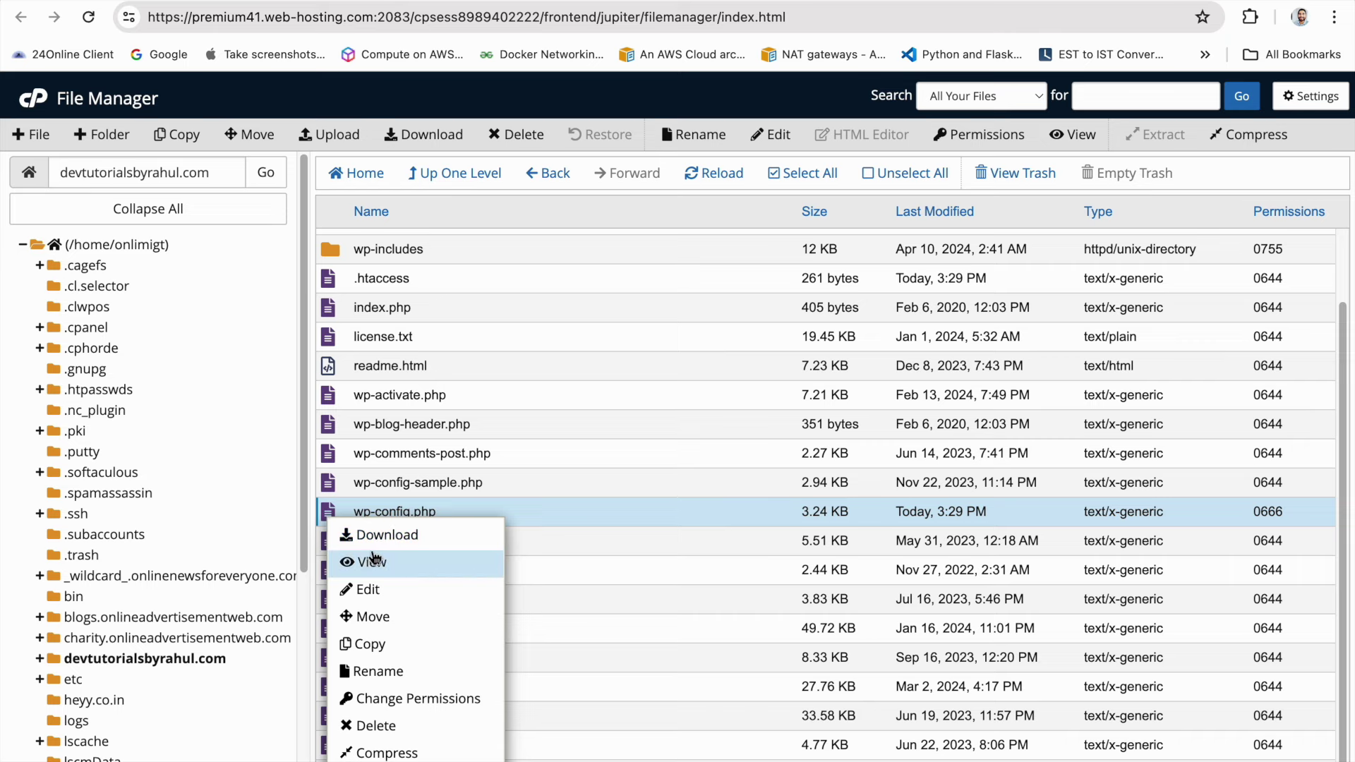
pyautogui.click(373, 589)
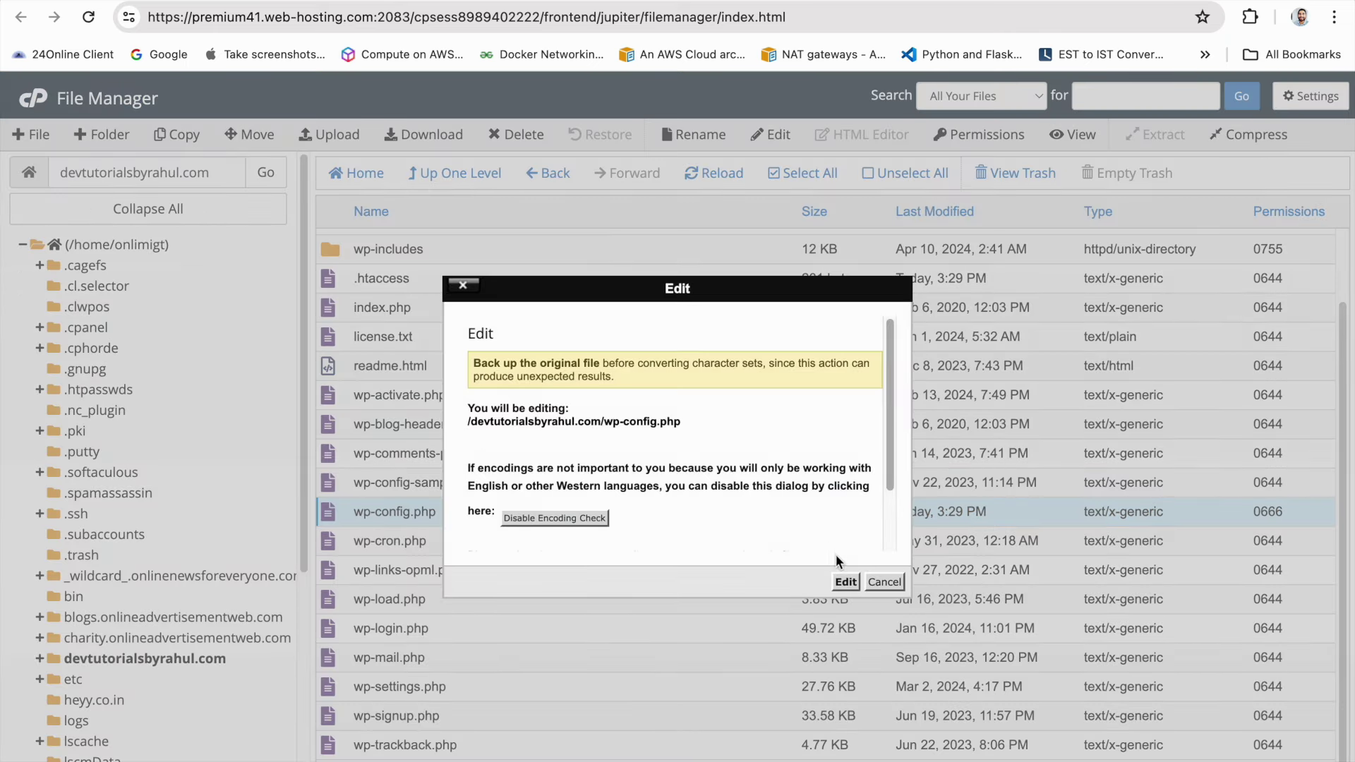
pyautogui.click(845, 581)
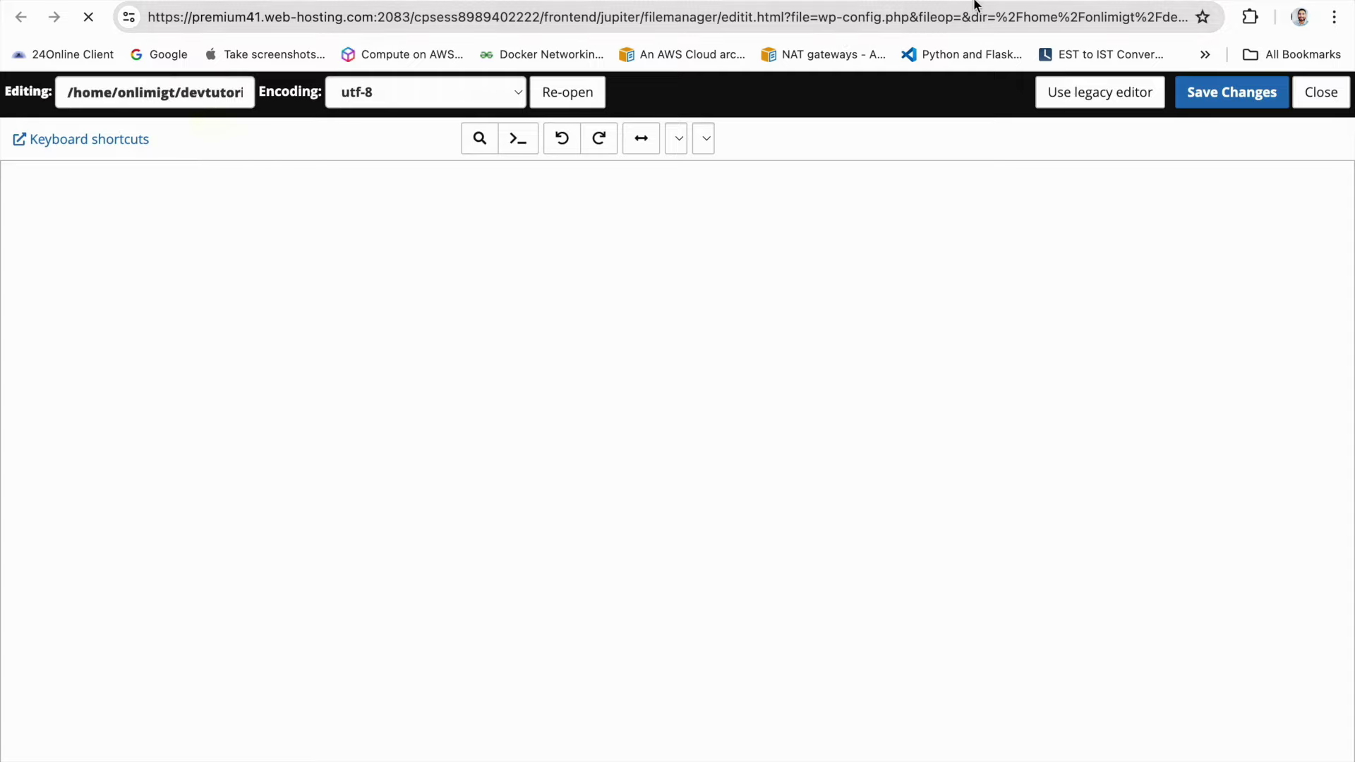
pyautogui.scroll(-10, 489, 342)
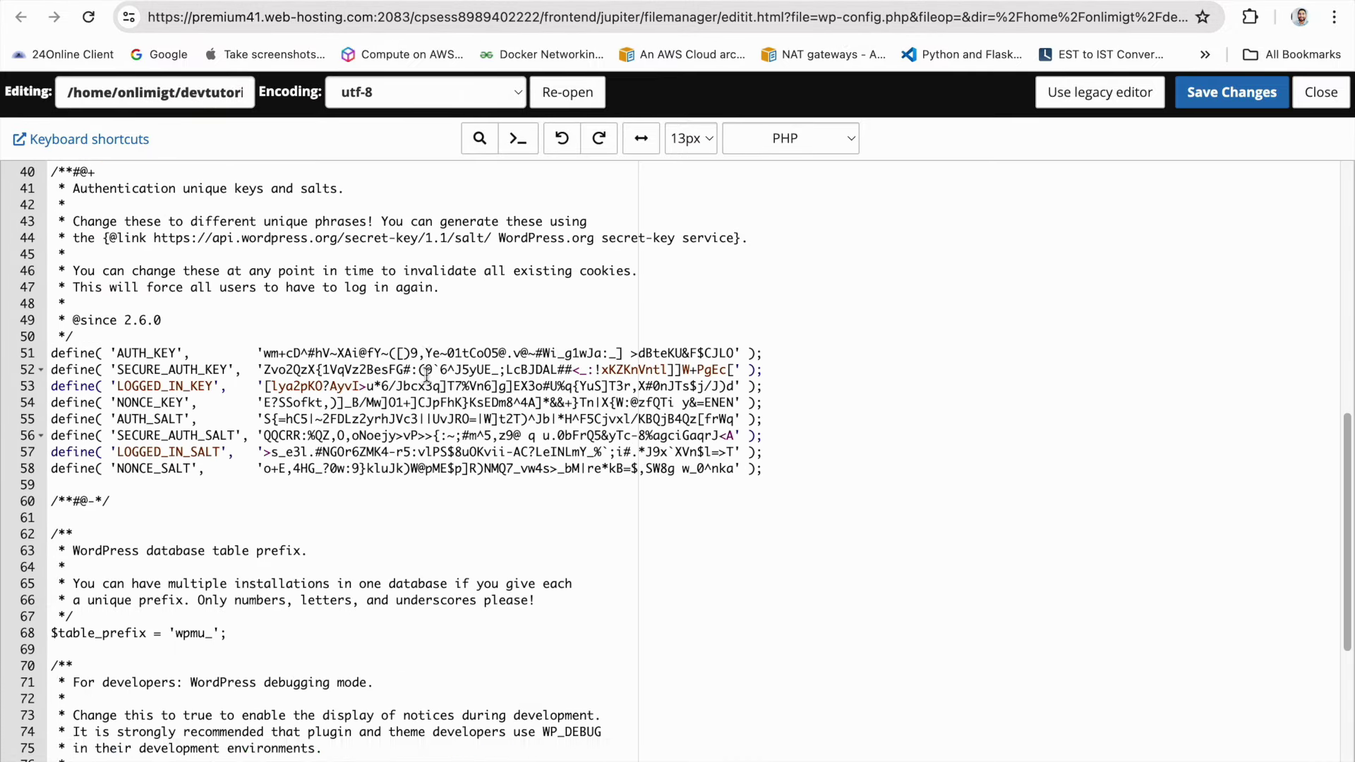
pyautogui.scroll(-5, 427, 375)
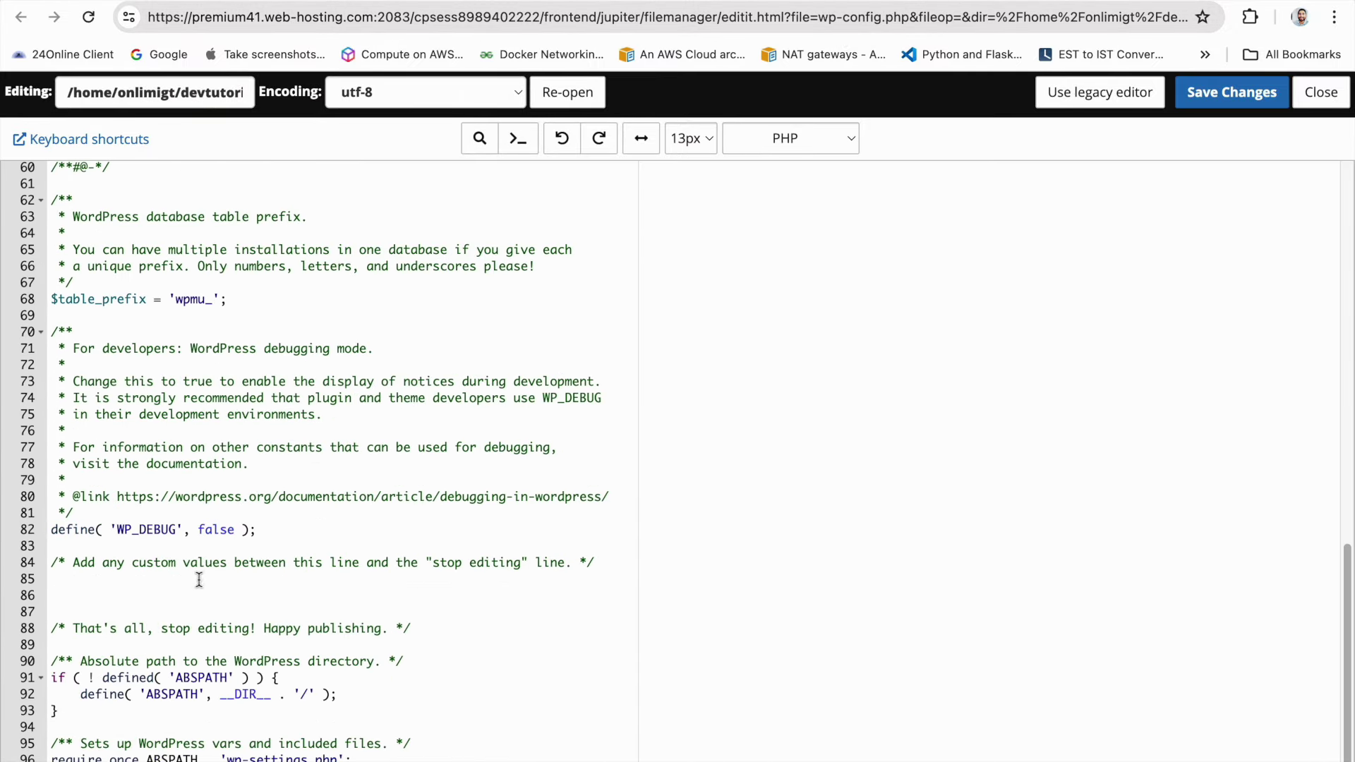
# Paste the Multisite comment and WP_ALLOW_MULTISITE true define at line 86 and save
pyautogui.click(192, 594)
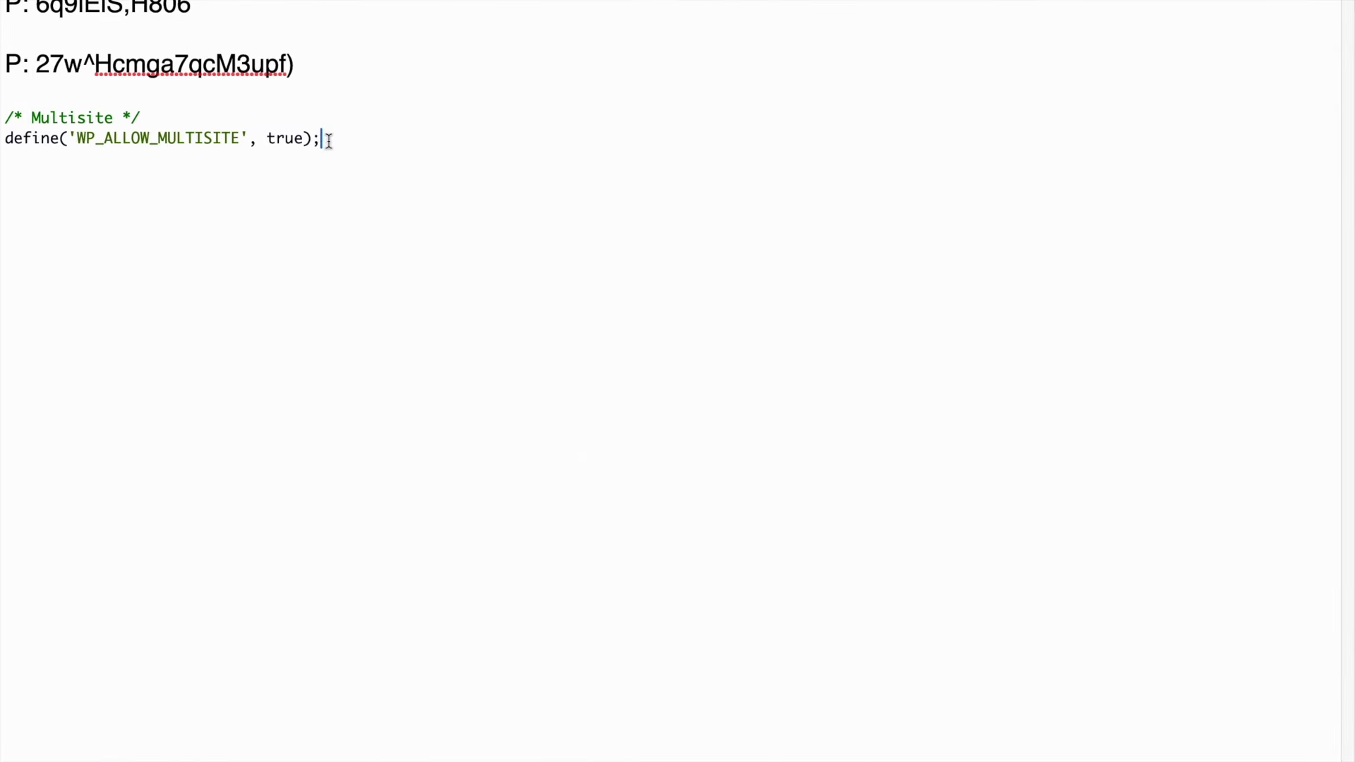
pyautogui.moveTo(321, 139); pyautogui.dragTo(5, 112)
pyautogui.hotkey('ctrl', 'c')
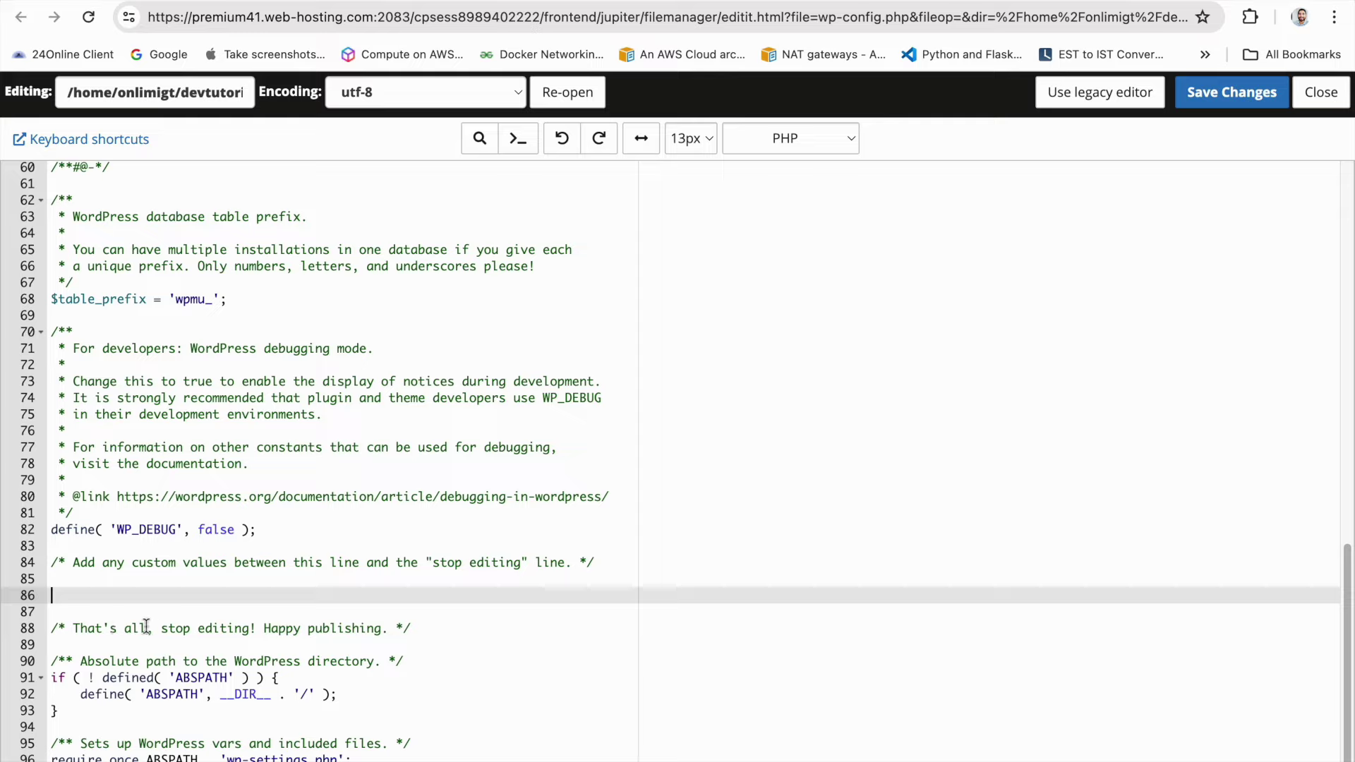
pyautogui.click(278, 605)
pyautogui.click(275, 597)
pyautogui.hotkey('ctrl', 'v')
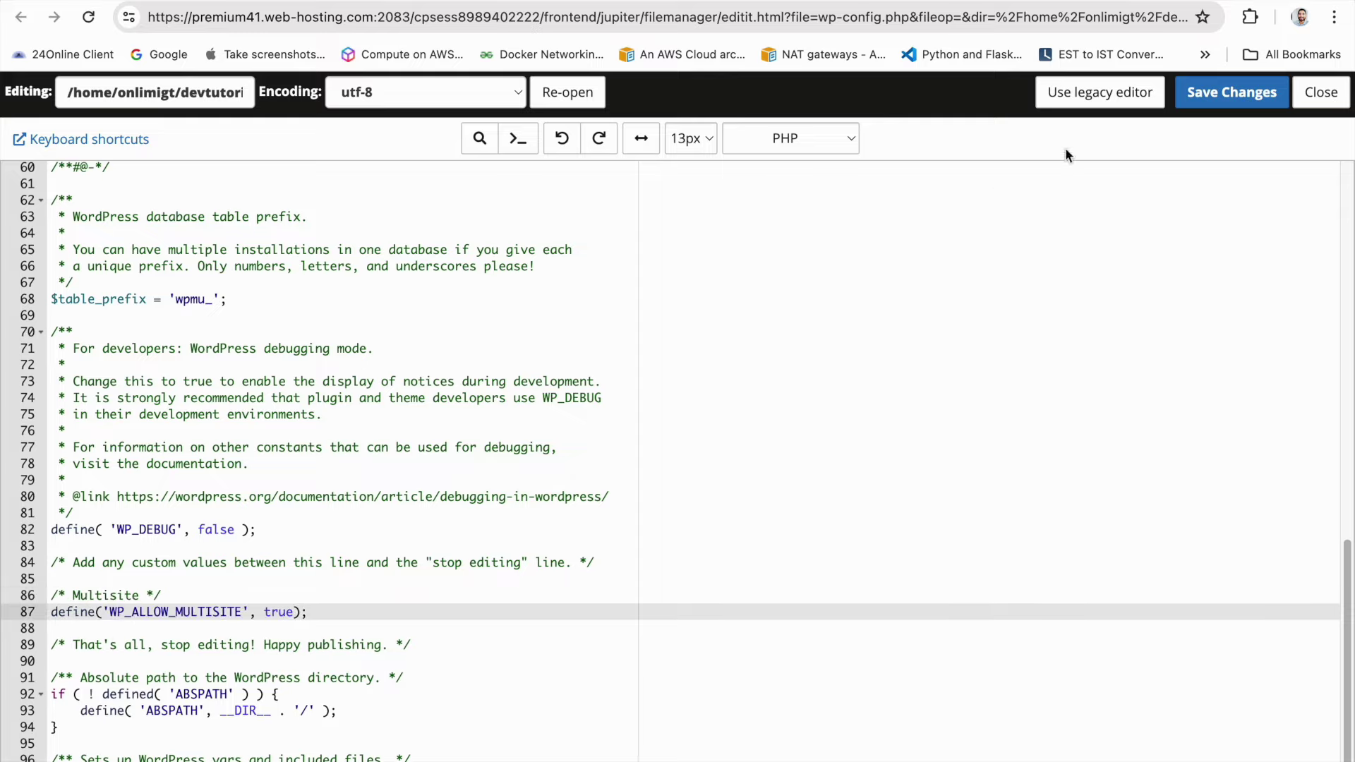
pyautogui.click(1205, 103)
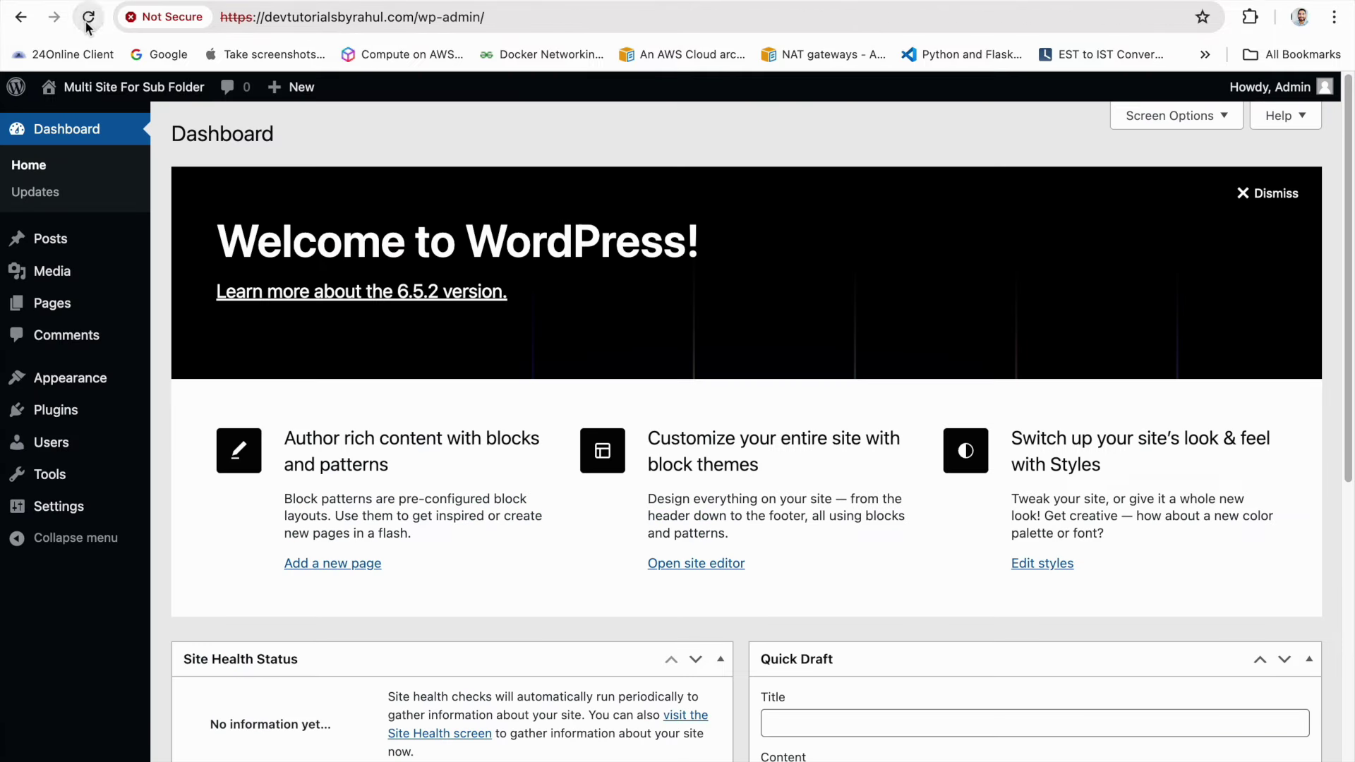
pyautogui.click(88, 17)
# On Network Setup, choose sub-directory addresses for the network's sites
pyautogui.moveTo(88, 479)
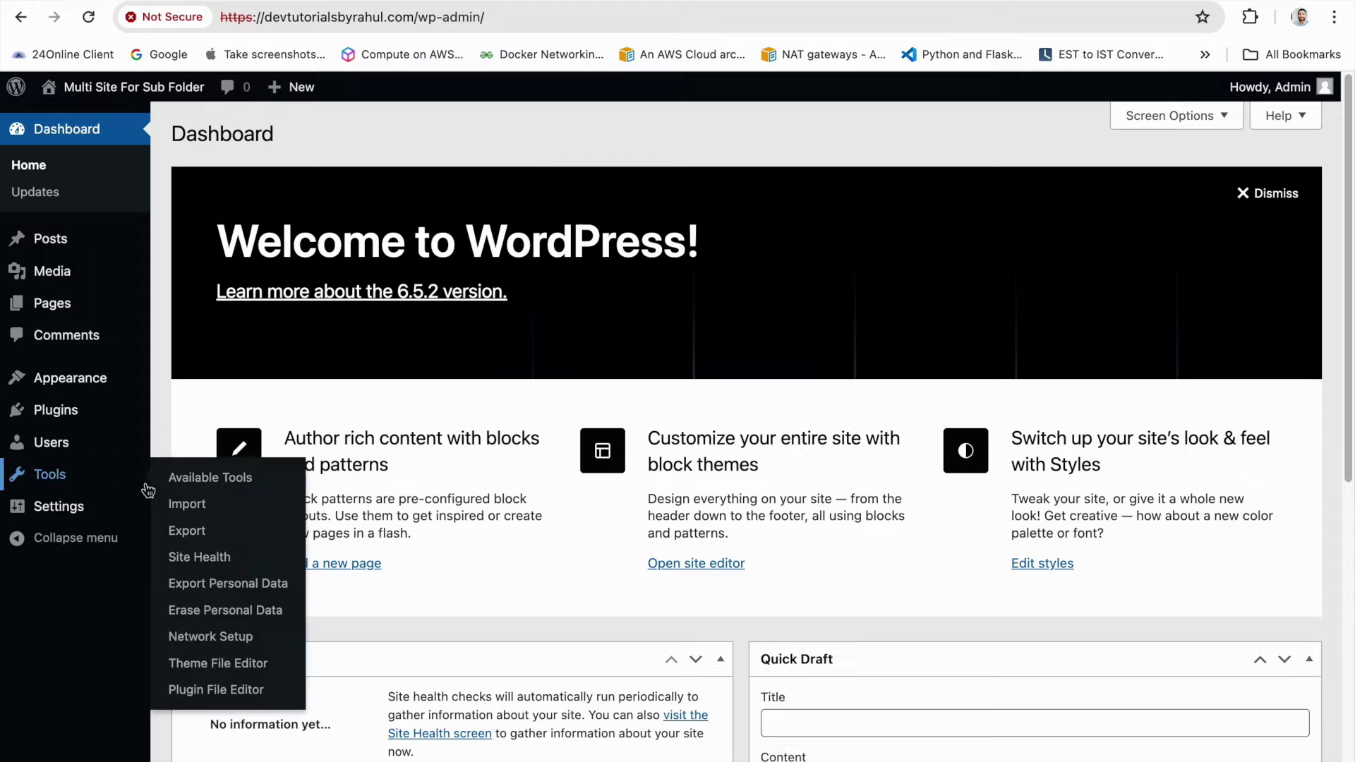
pyautogui.click(203, 635)
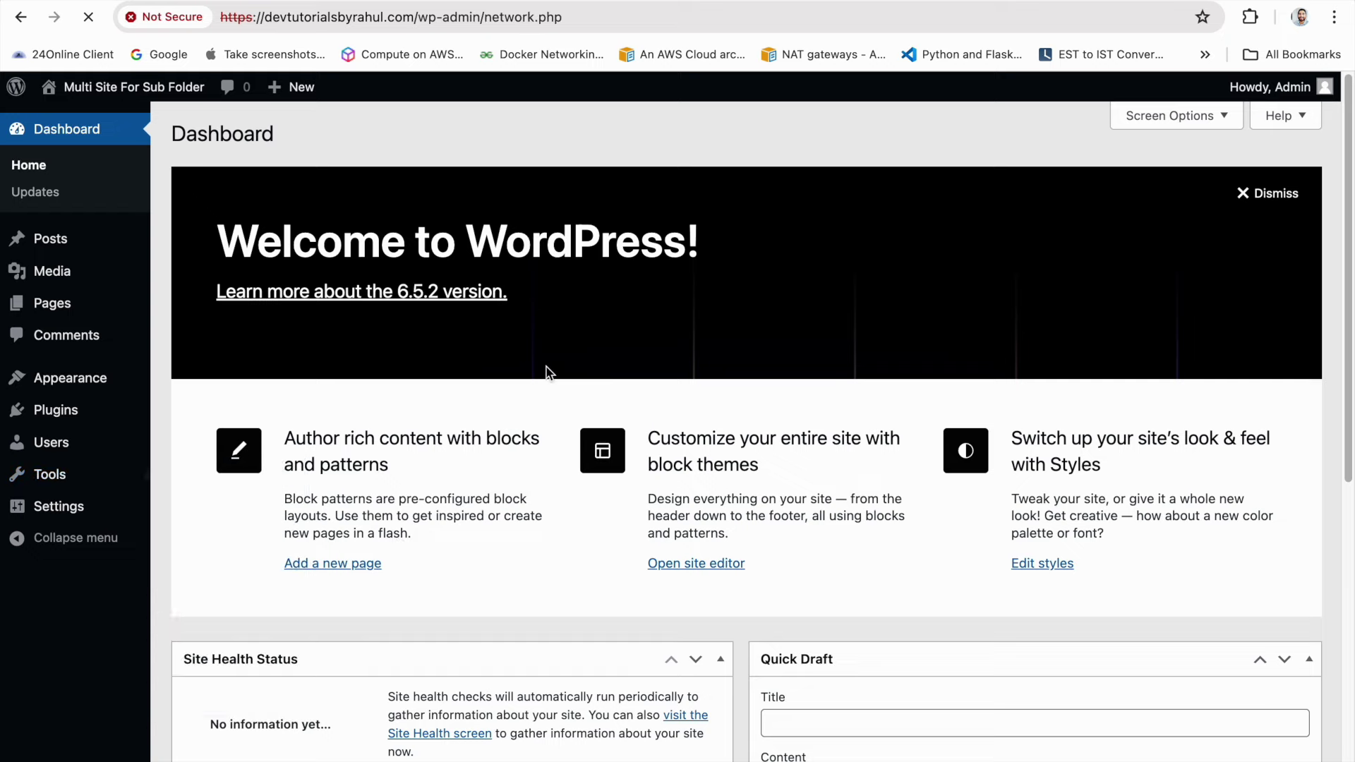
pyautogui.scroll(-1, 511, 371)
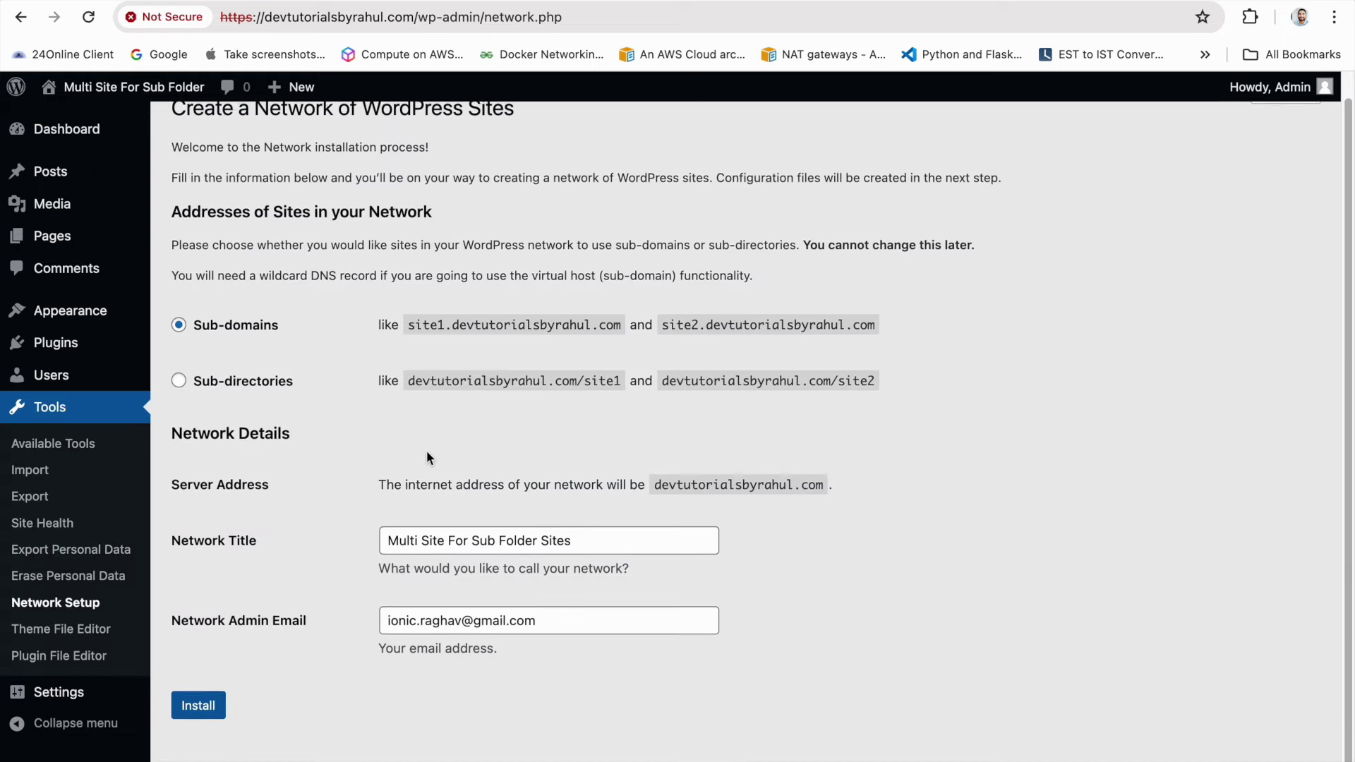
pyautogui.click(236, 381)
pyautogui.click(243, 328)
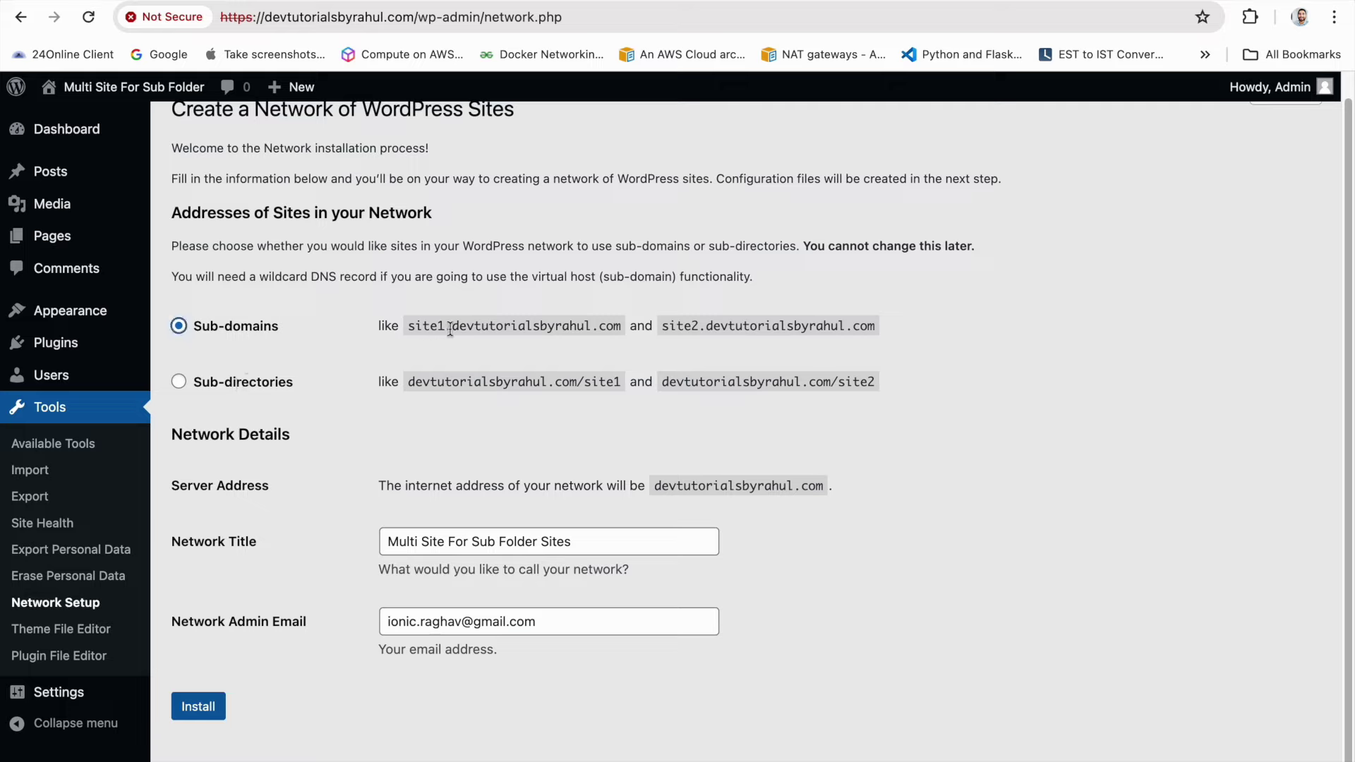
pyautogui.moveTo(452, 329); pyautogui.dragTo(409, 329)
pyautogui.moveTo(663, 327); pyautogui.dragTo(812, 322)
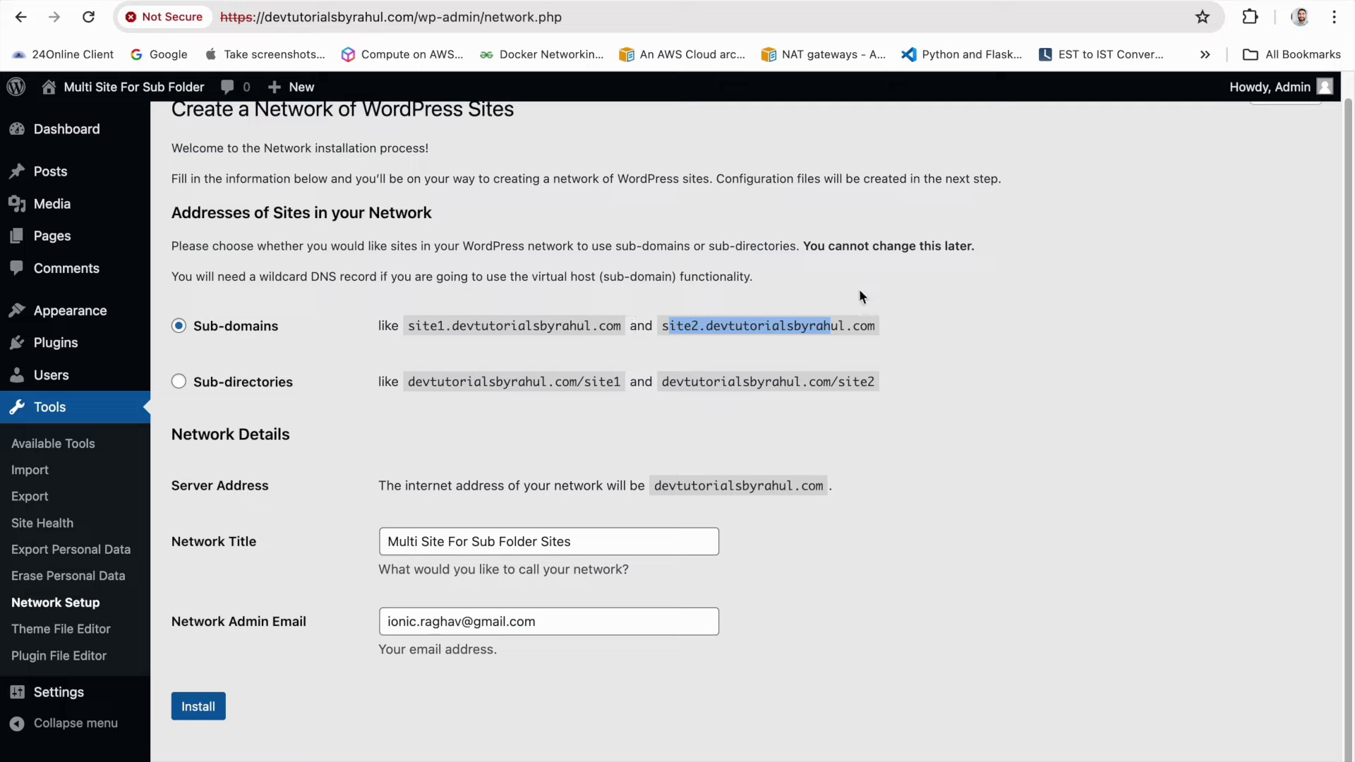
pyautogui.click(270, 381)
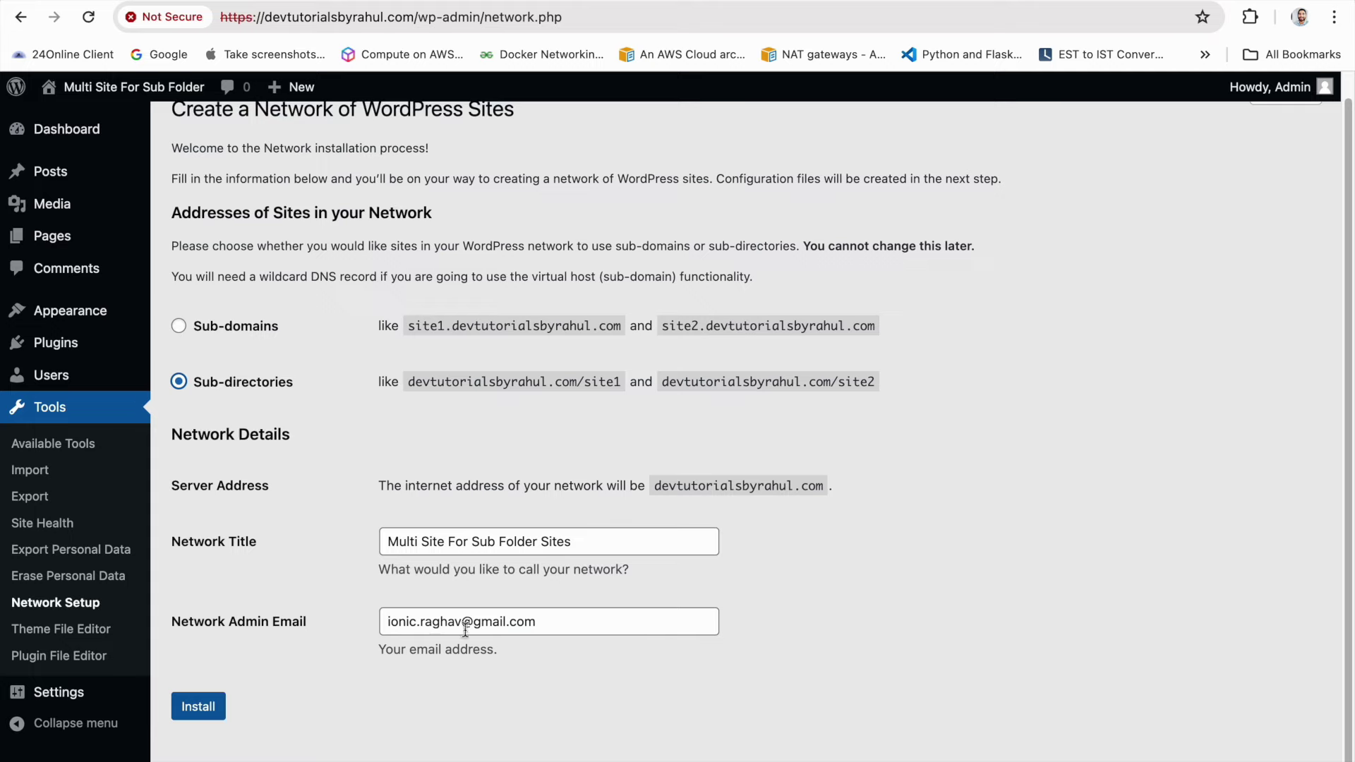
# Install the network and select the six wp-config.php configuration lines
pyautogui.click(196, 706)
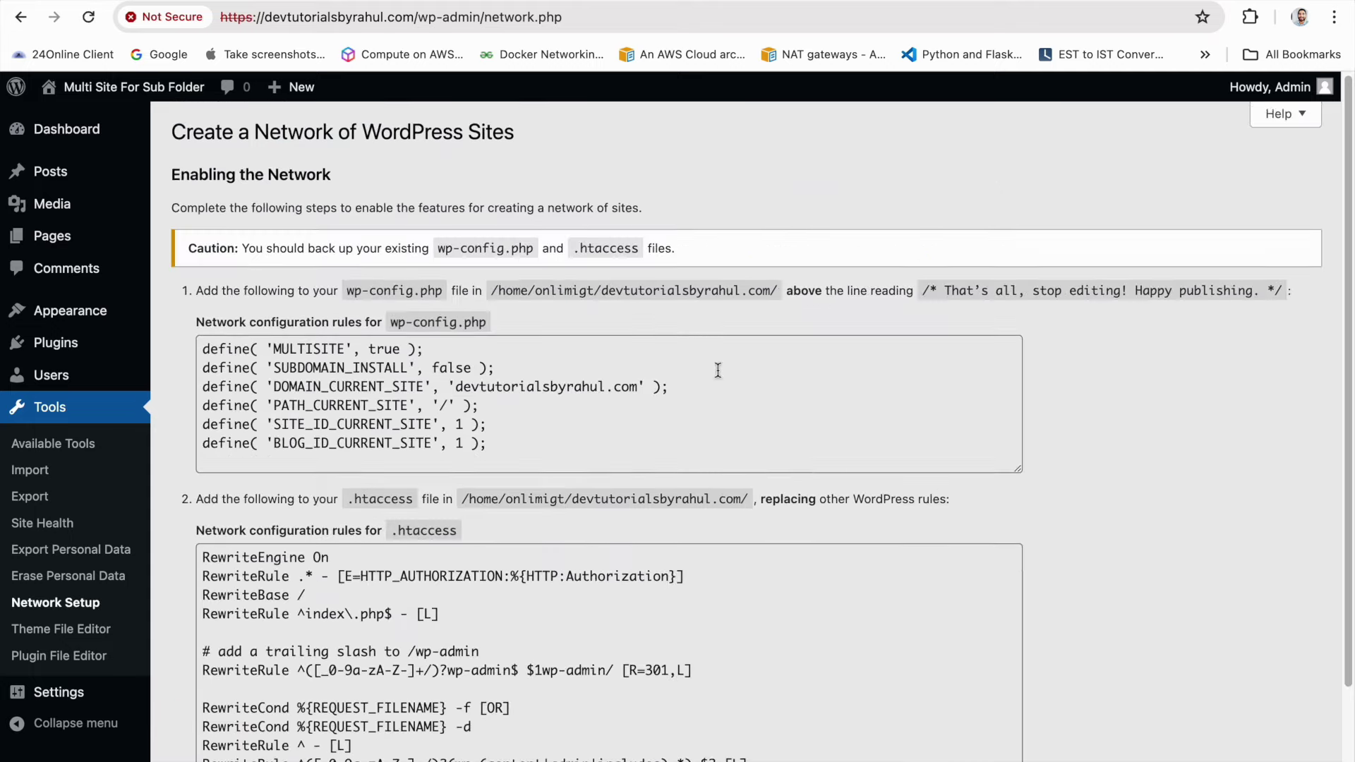
pyautogui.scroll(-3, 716, 369)
pyautogui.scroll(2, 581, 393)
pyautogui.moveTo(512, 406); pyautogui.dragTo(184, 324)
pyautogui.hotkey('ctrl', 'c')
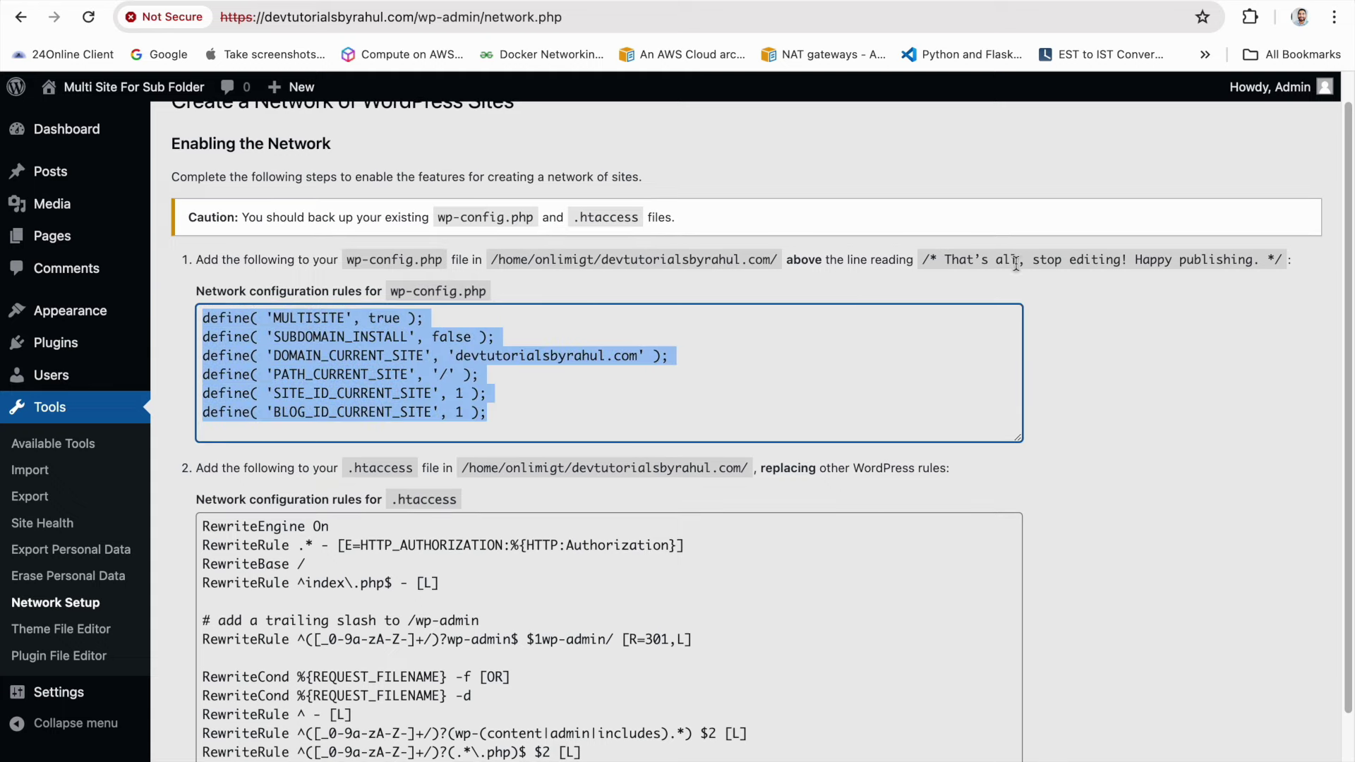
# Paste the six network define lines below WP_ALLOW_MULTISITE, with SUBDOMAIN_INSTALL false
pyautogui.scroll(-1, 455, 354)
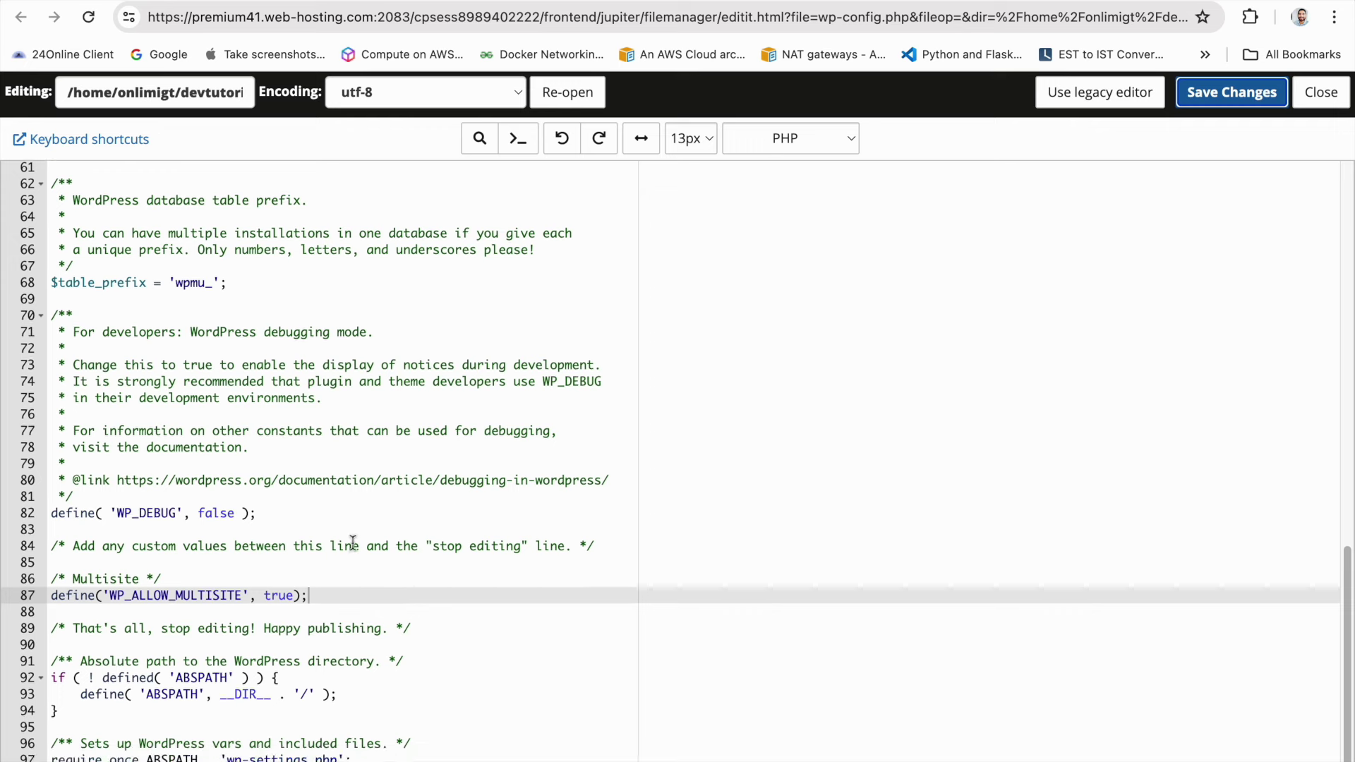
pyautogui.press('Return')
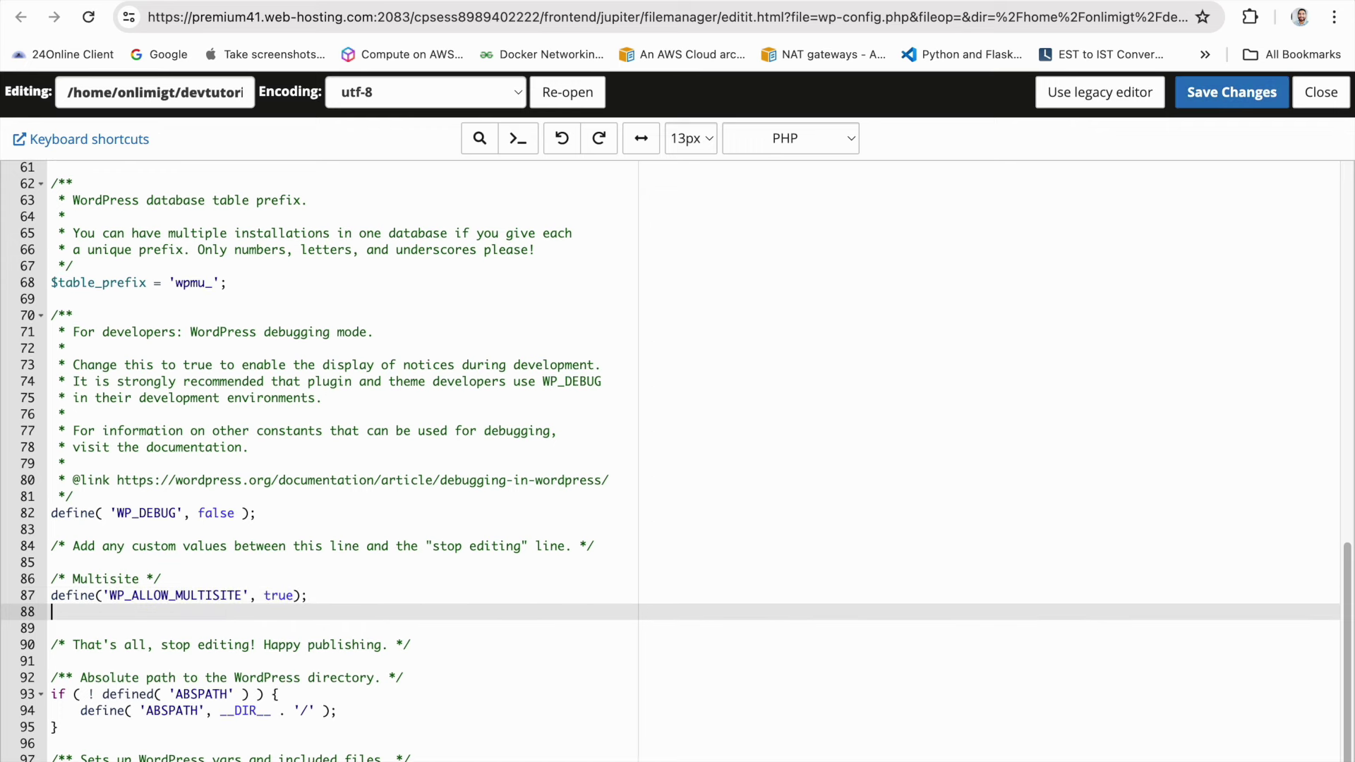
pyautogui.hotkey('ctrl', 'v')
pyautogui.scroll(-3, 371, 581)
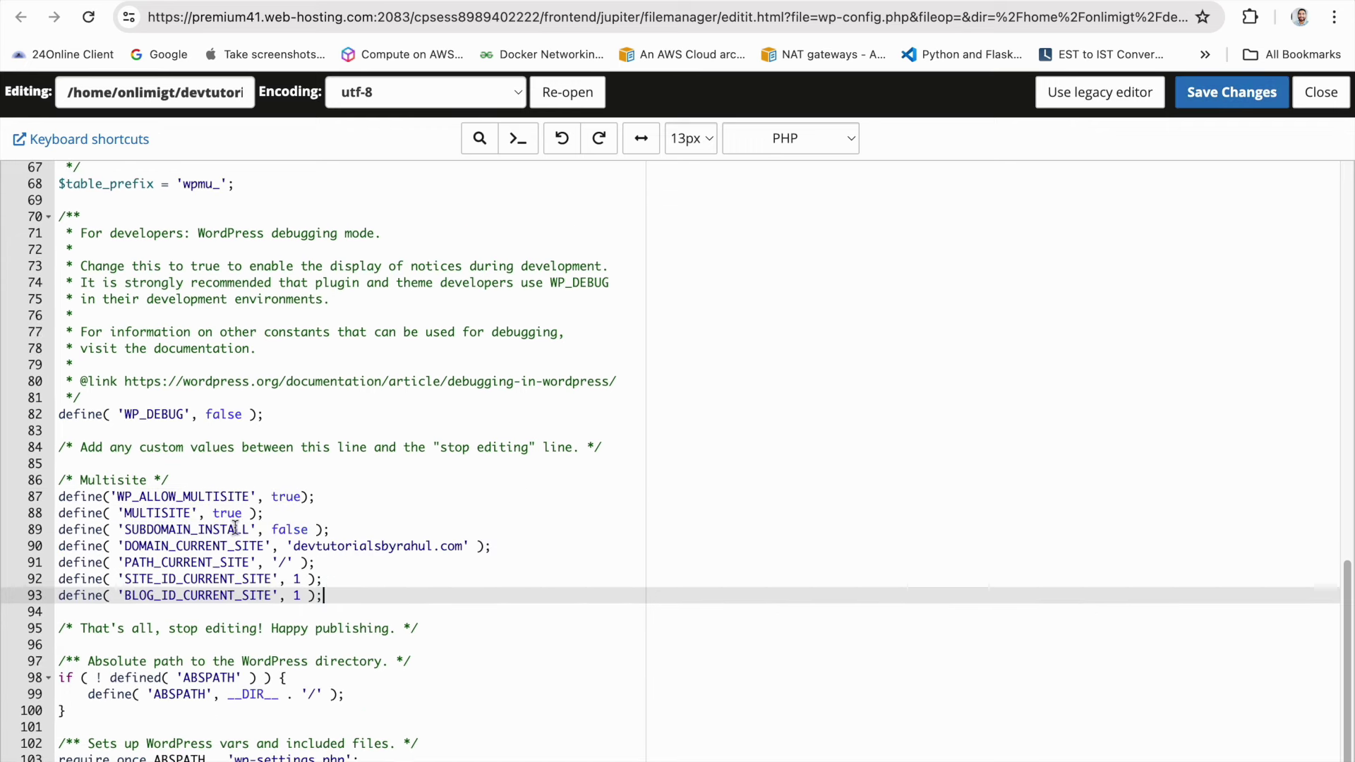
pyautogui.click(286, 529)
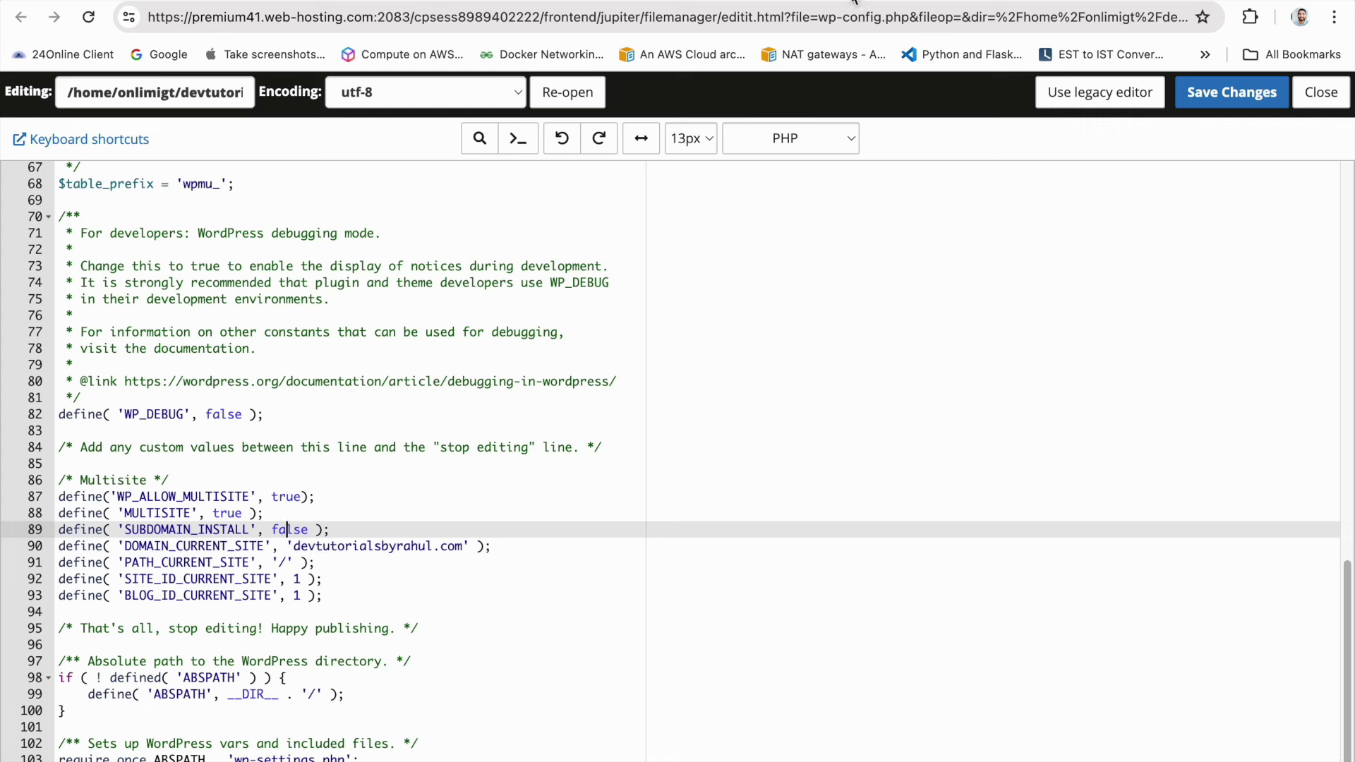
# Select the .htaccess rules on Network Setup, then save wp-config.php
pyautogui.click(853, 2)
pyautogui.scroll(-3, 494, 634)
pyautogui.moveTo(441, 679); pyautogui.dragTo(199, 418)
pyautogui.hotkey('ctrl', 'c')
pyautogui.click(720, 2)
pyautogui.click(1231, 92)
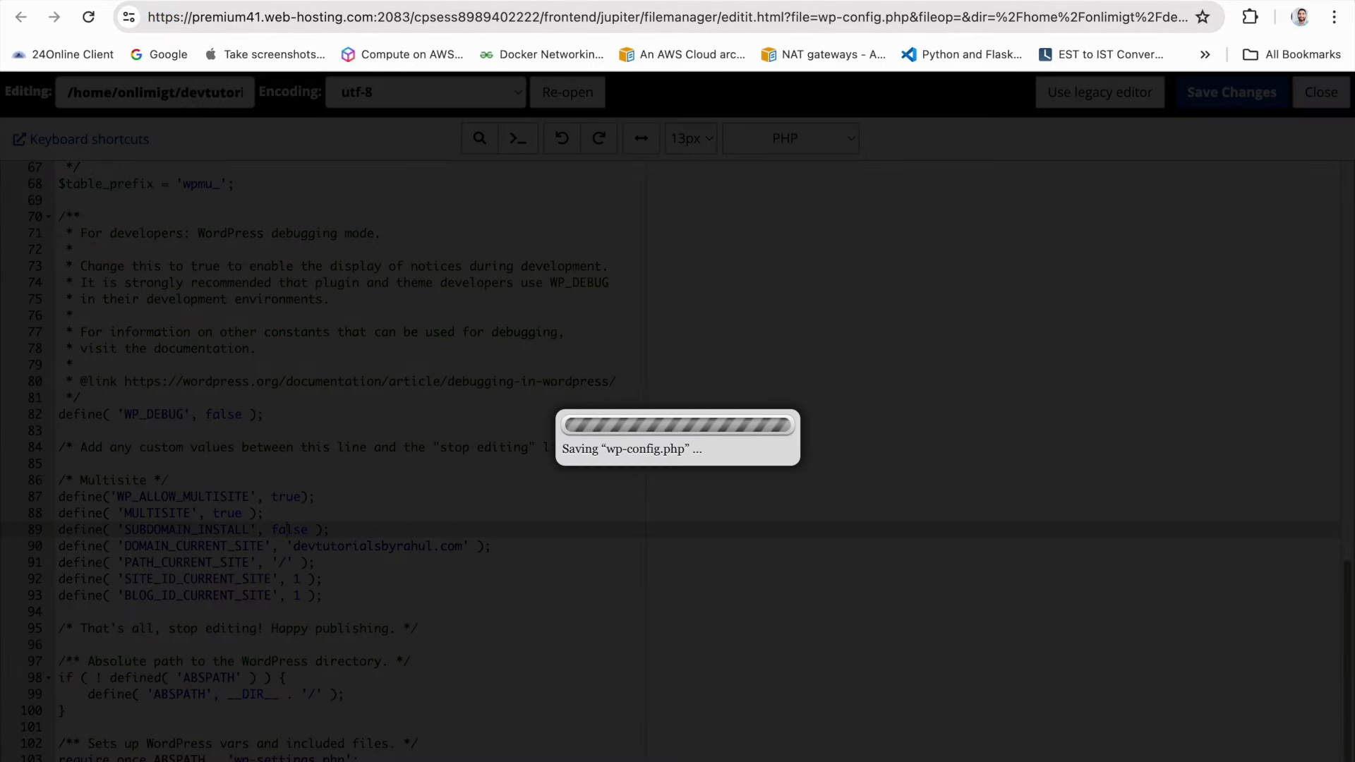
# Open the .htaccess file in the File Manager editor
pyautogui.scroll(2, 564, 357)
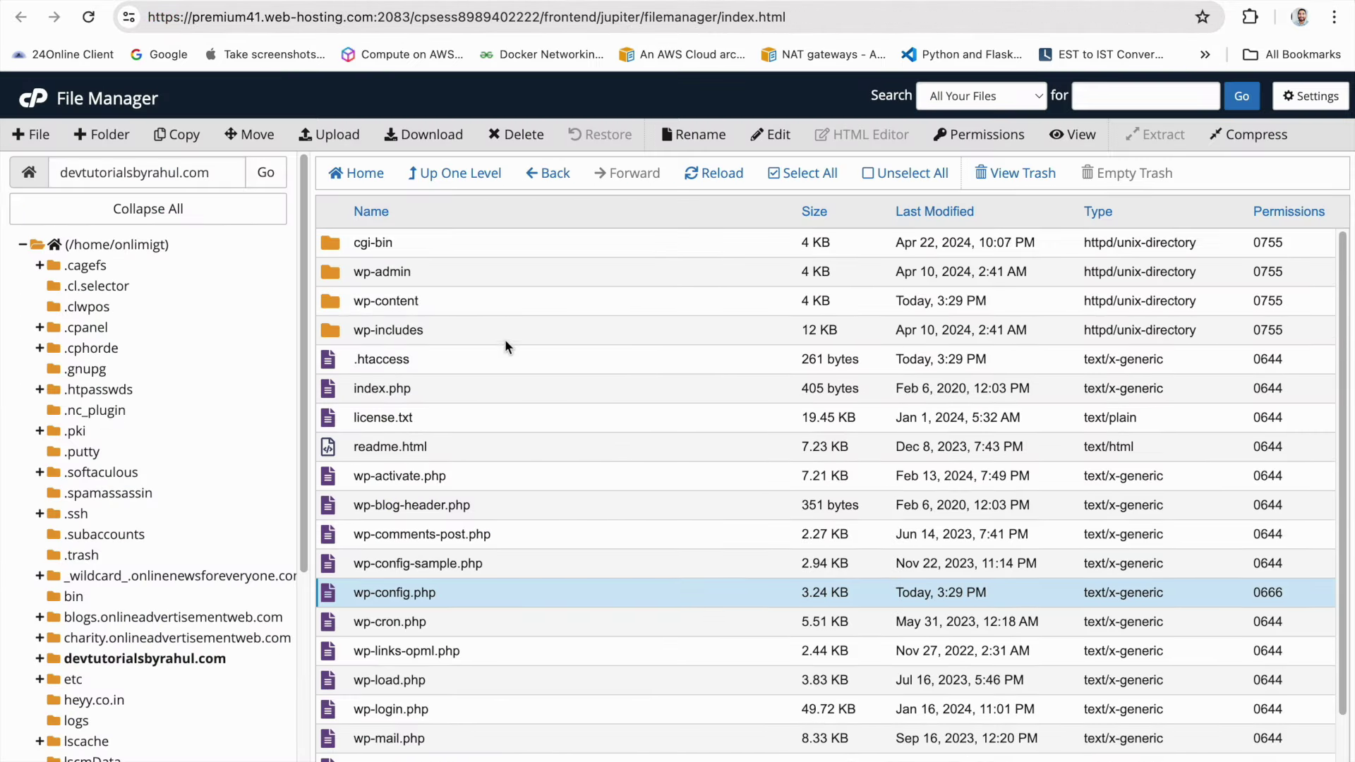
pyautogui.click(1305, 96)
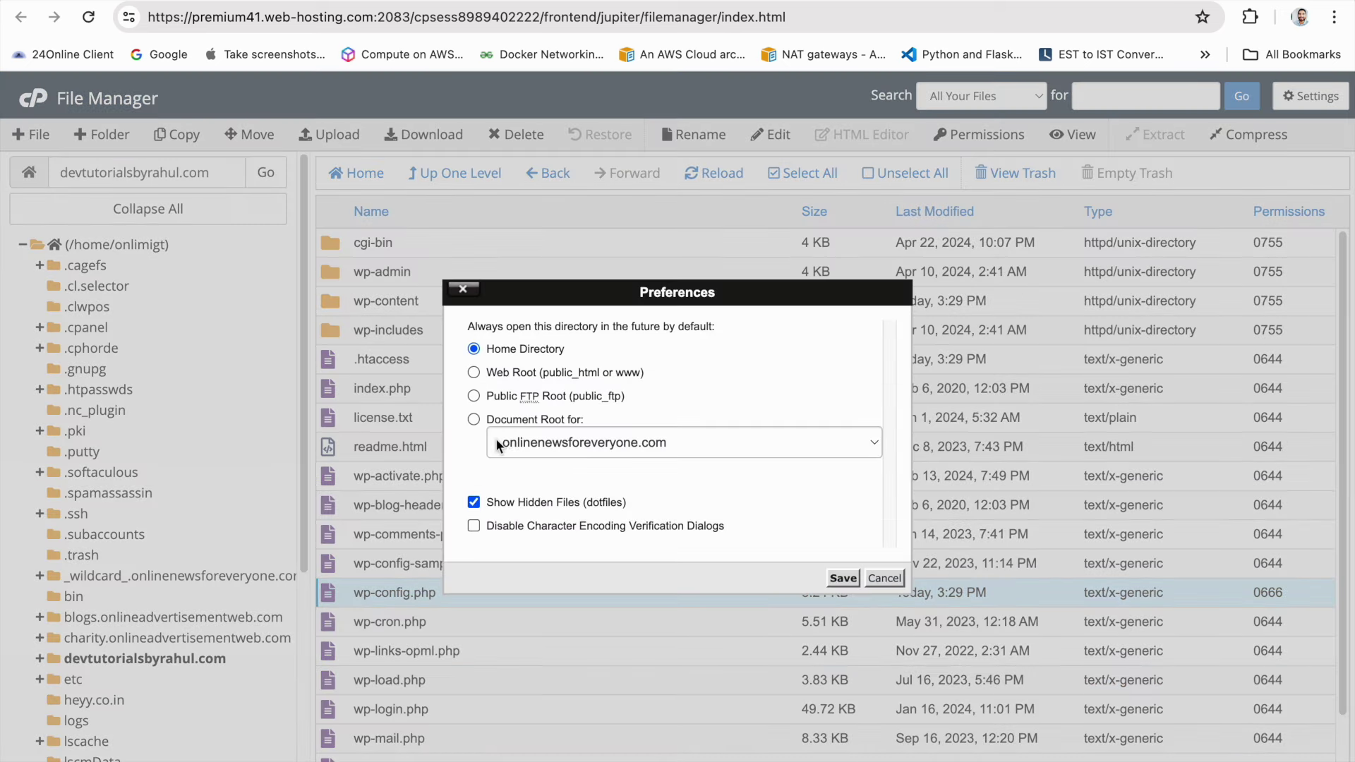
pyautogui.click(884, 577)
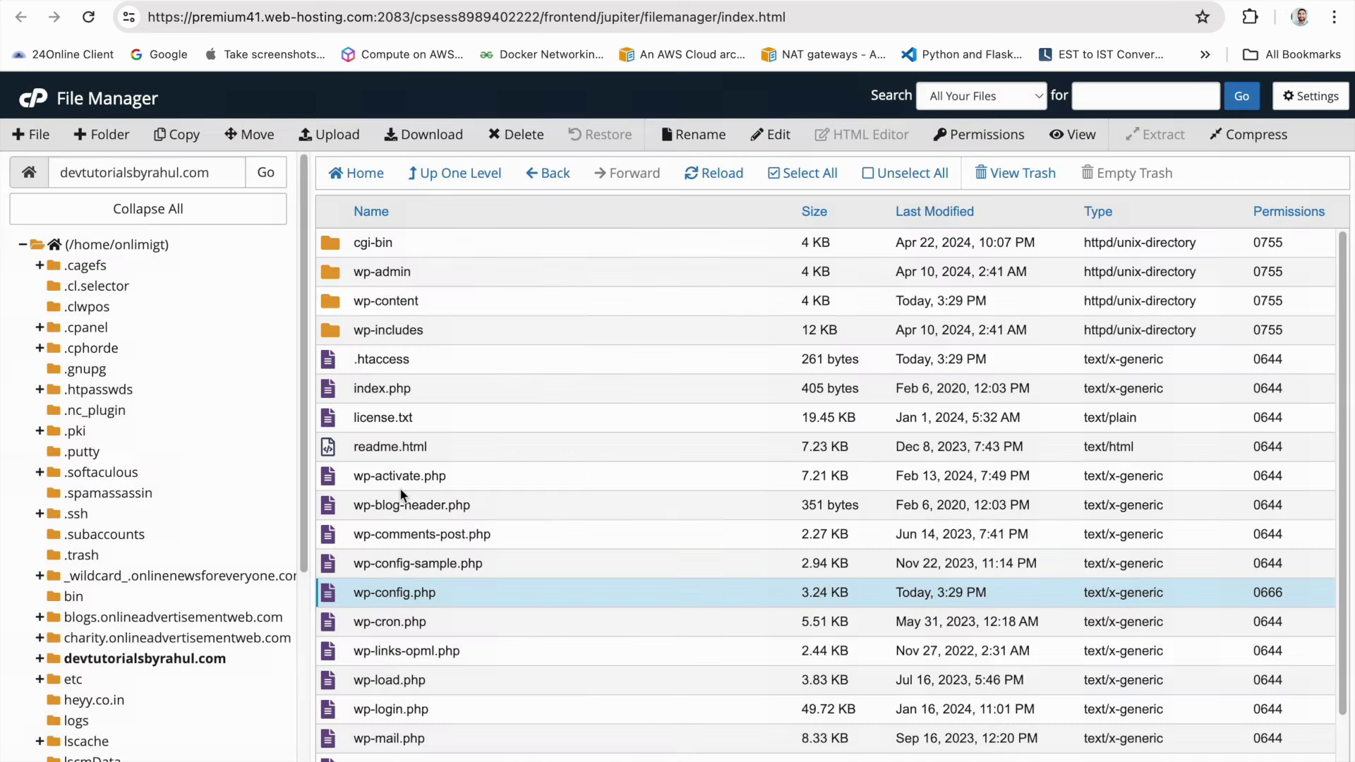
pyautogui.click(333, 367)
pyautogui.rightClick(332, 367)
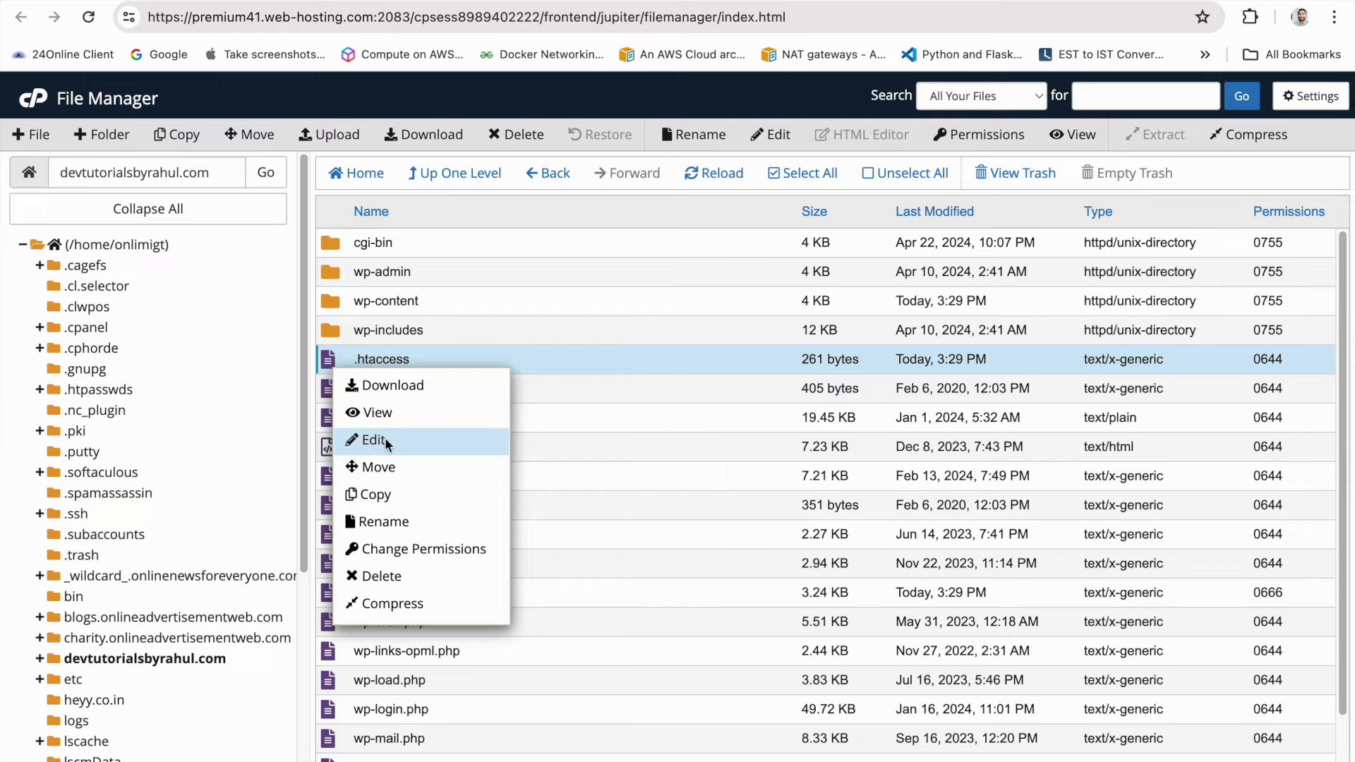
pyautogui.click(385, 443)
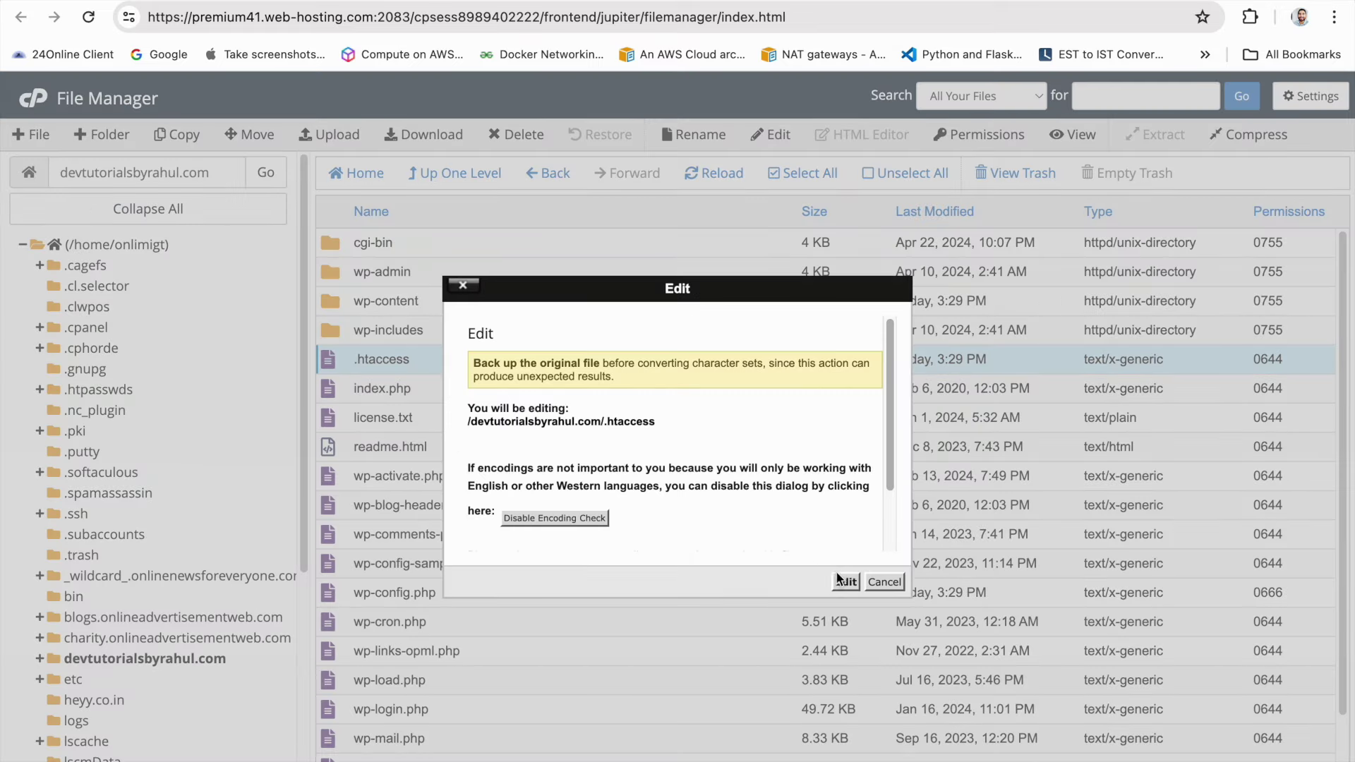
pyautogui.click(847, 580)
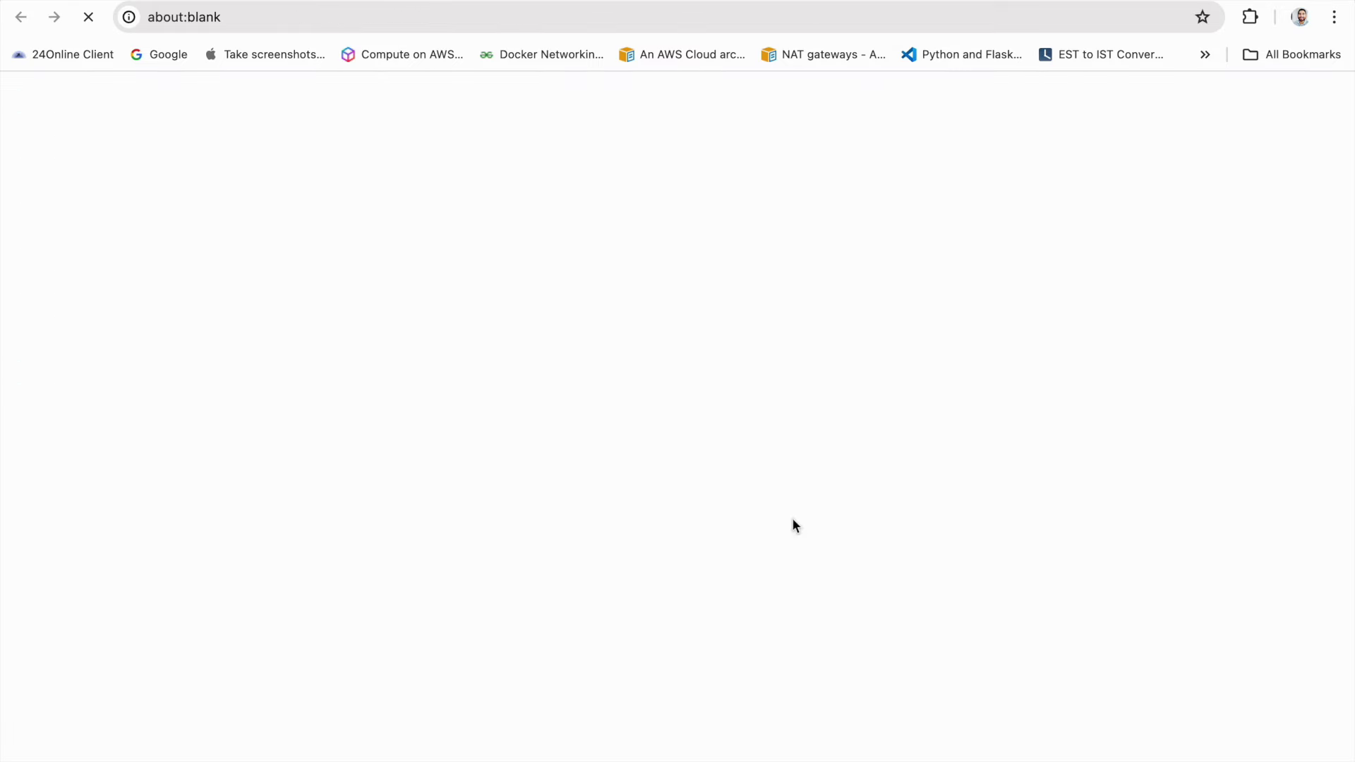
# Replace the old rewrite block with the network rules, remove blank lines, and save
pyautogui.moveTo(151, 379); pyautogui.dragTo(49, 252)
pyautogui.hotkey('ctrl', 'v')
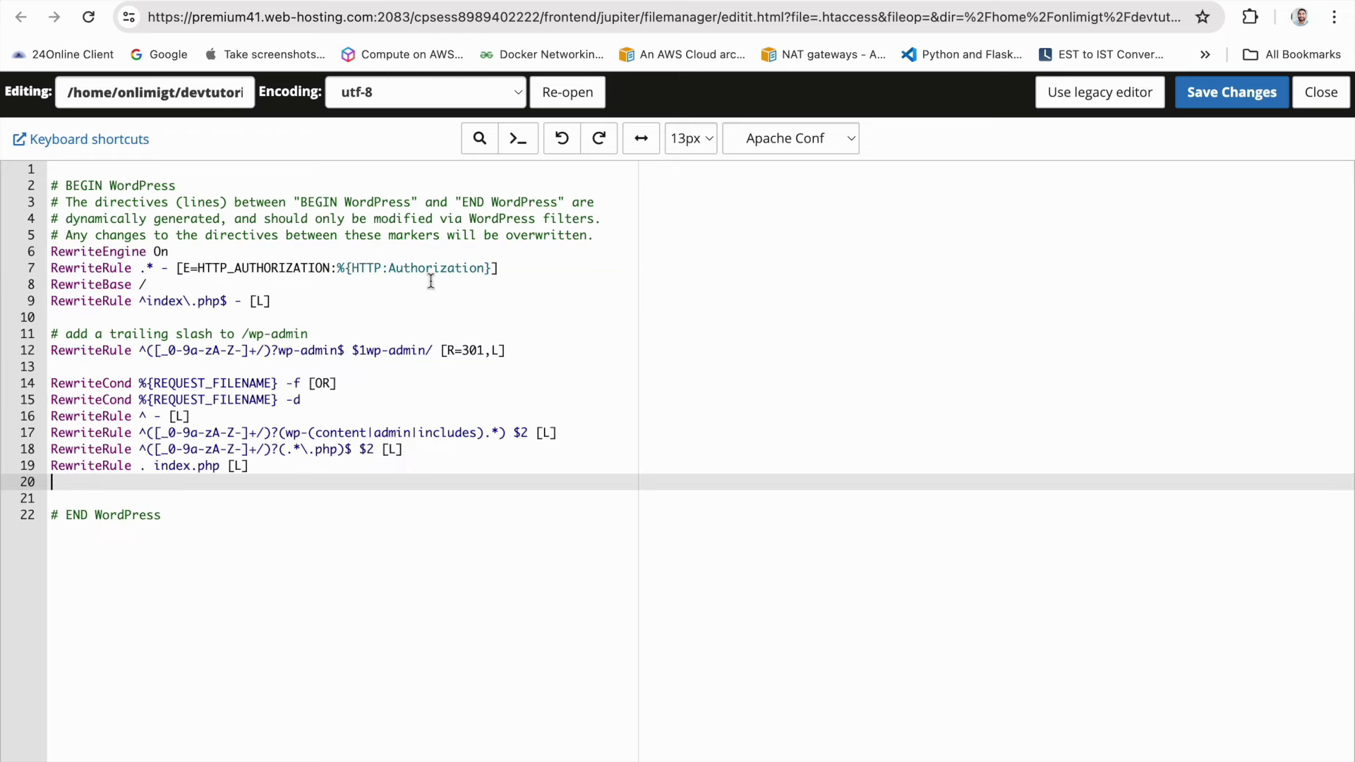
pyautogui.press('Delete')
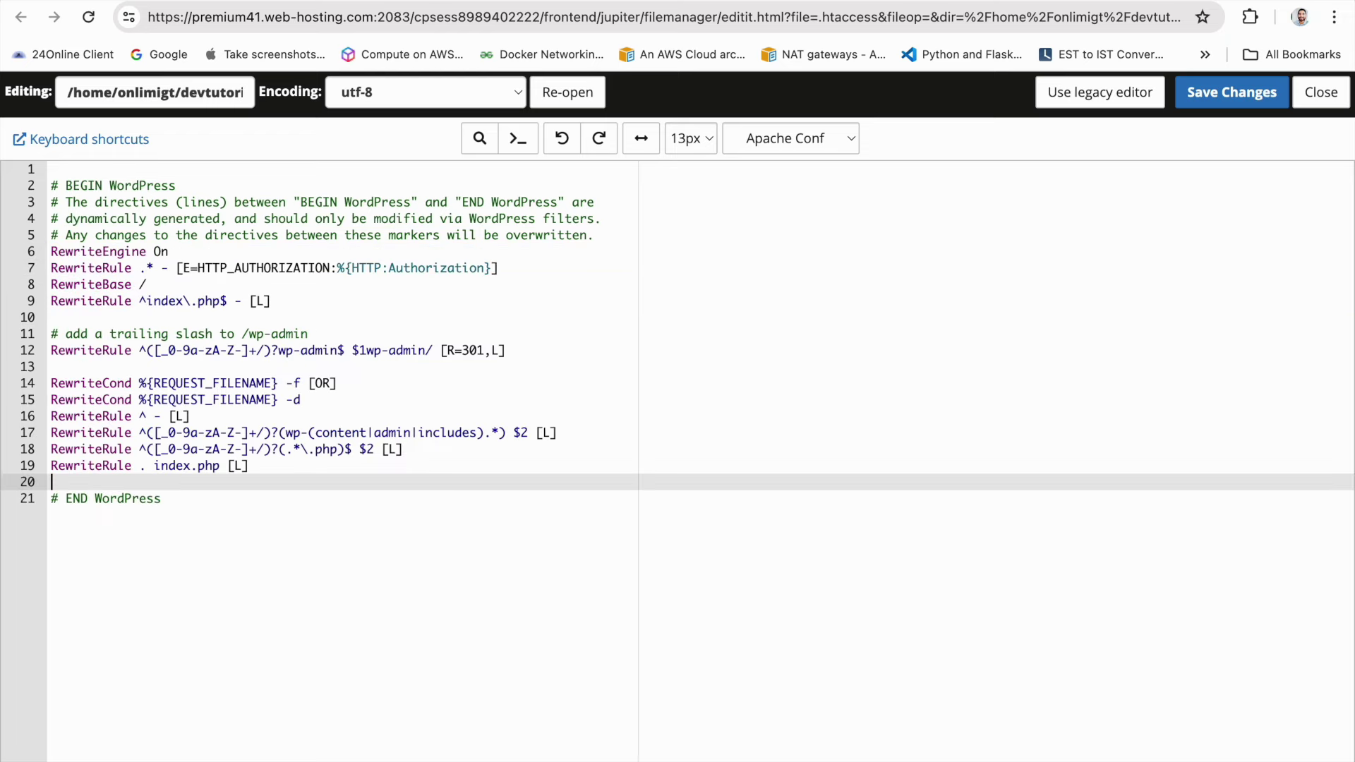
pyautogui.press('BackSpace')
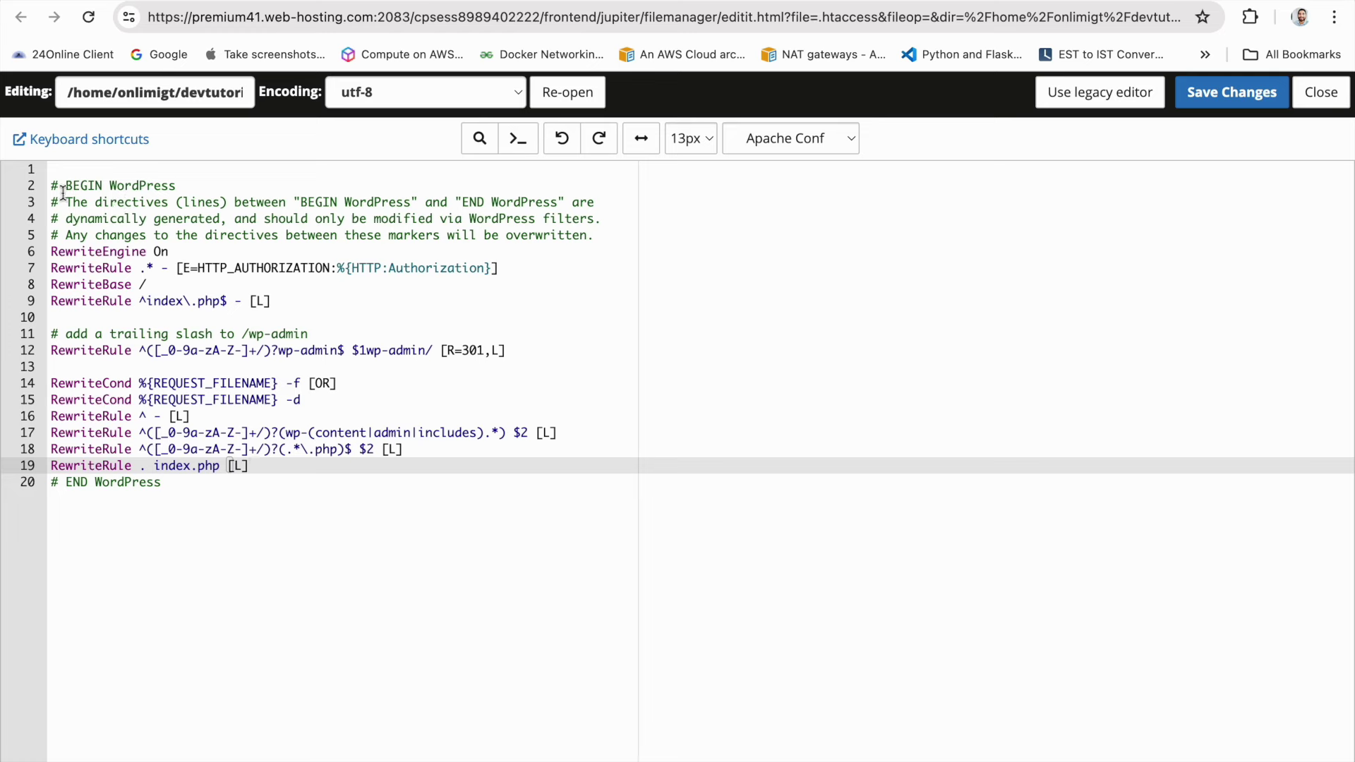
pyautogui.click(50, 185)
pyautogui.press('BackSpace')
pyautogui.click(1232, 100)
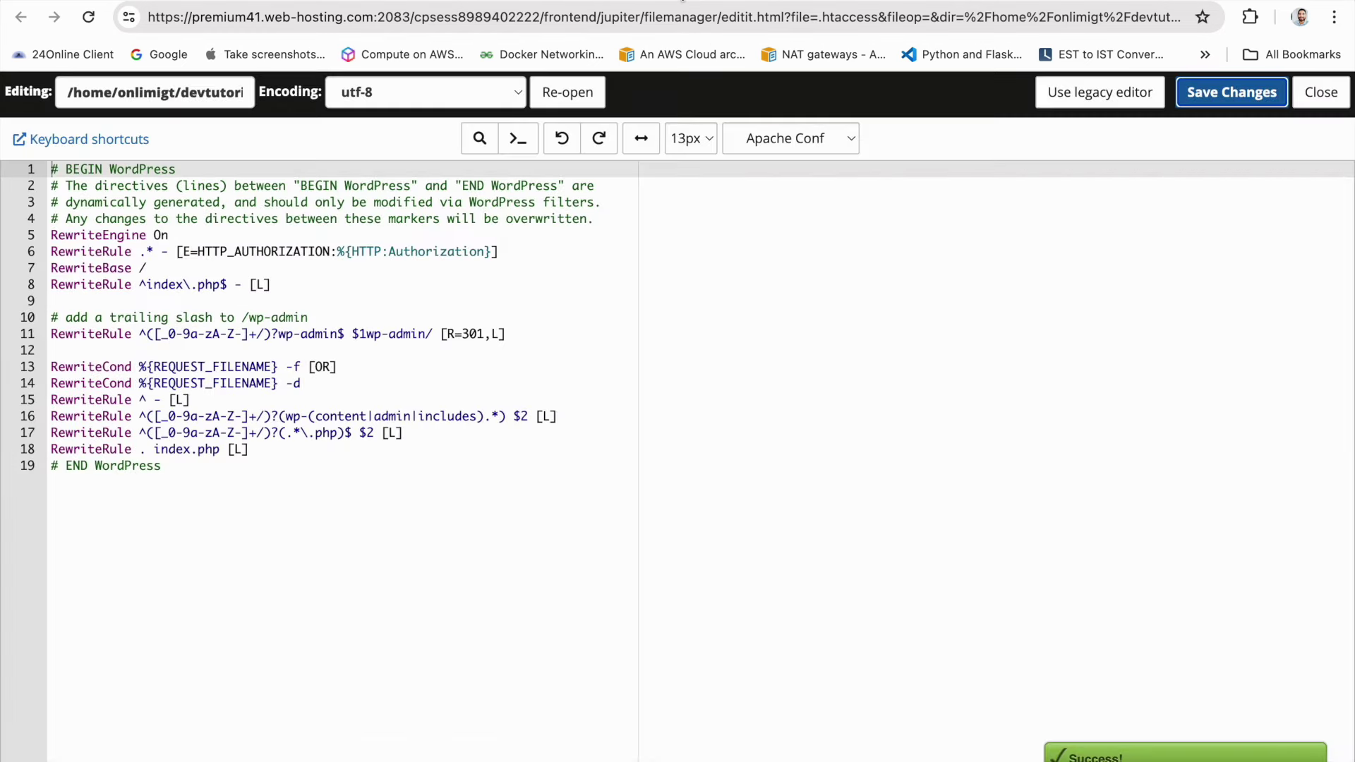
pyautogui.click(1321, 91)
pyautogui.hotkey('ctrl', 'shift', 'Tab')
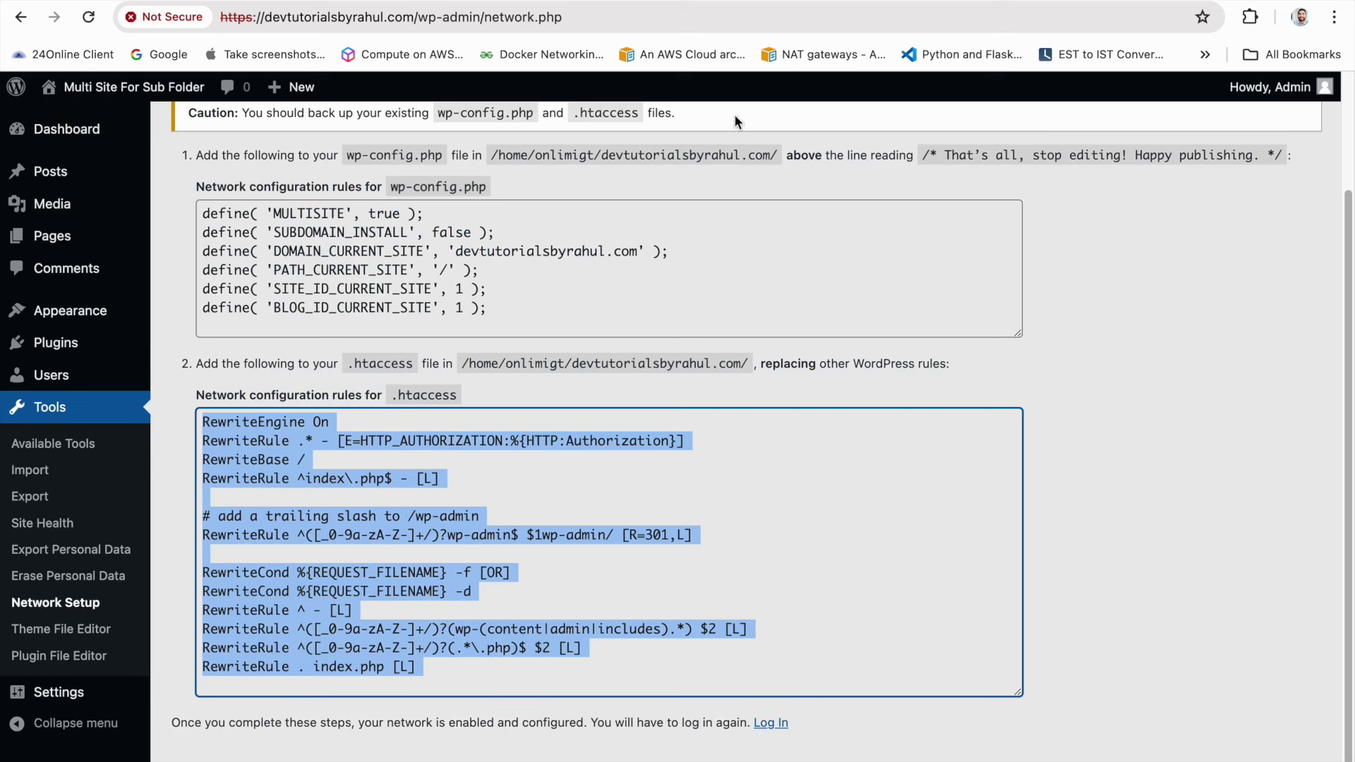
# Reload Network Setup and copy the stored admin password from the notes
pyautogui.scroll(3, 893, 219)
pyautogui.hotkey('ctrl', 'r')
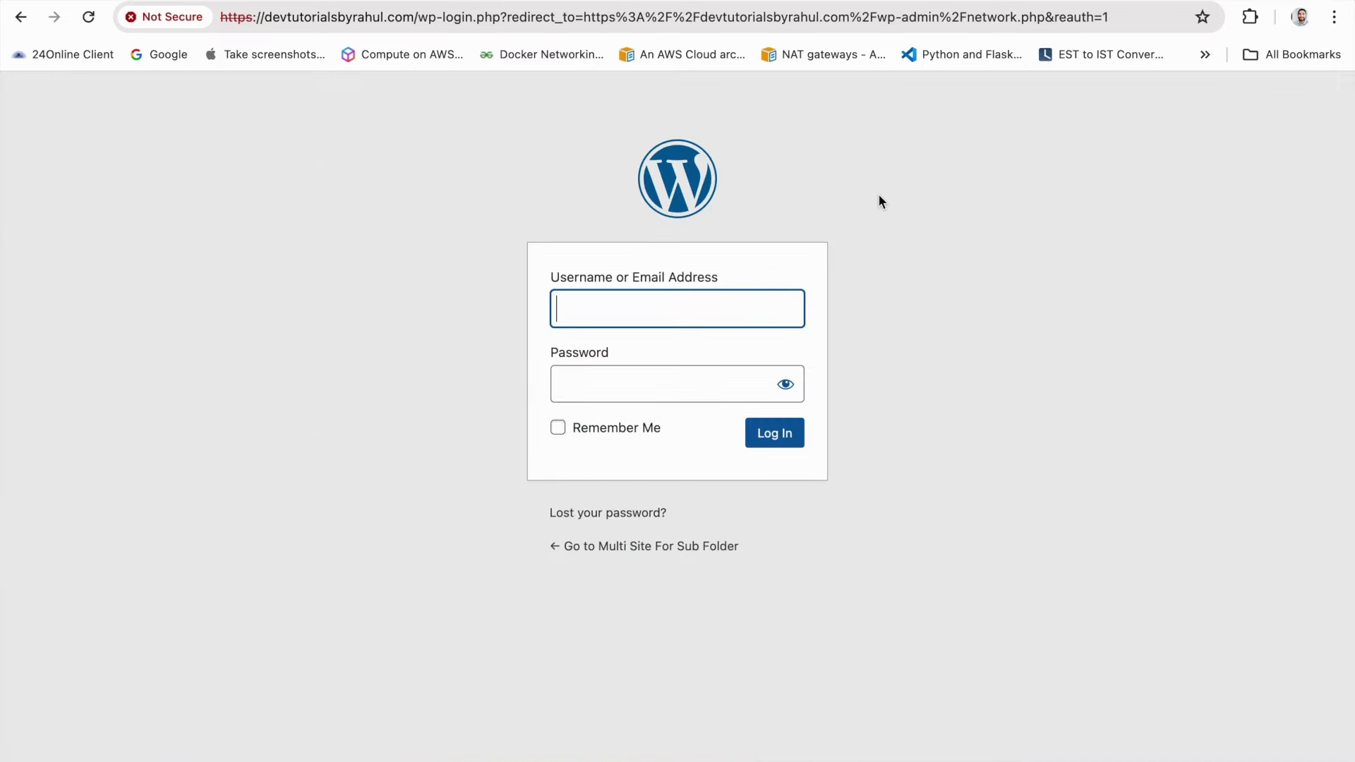
pyautogui.click(737, 302)
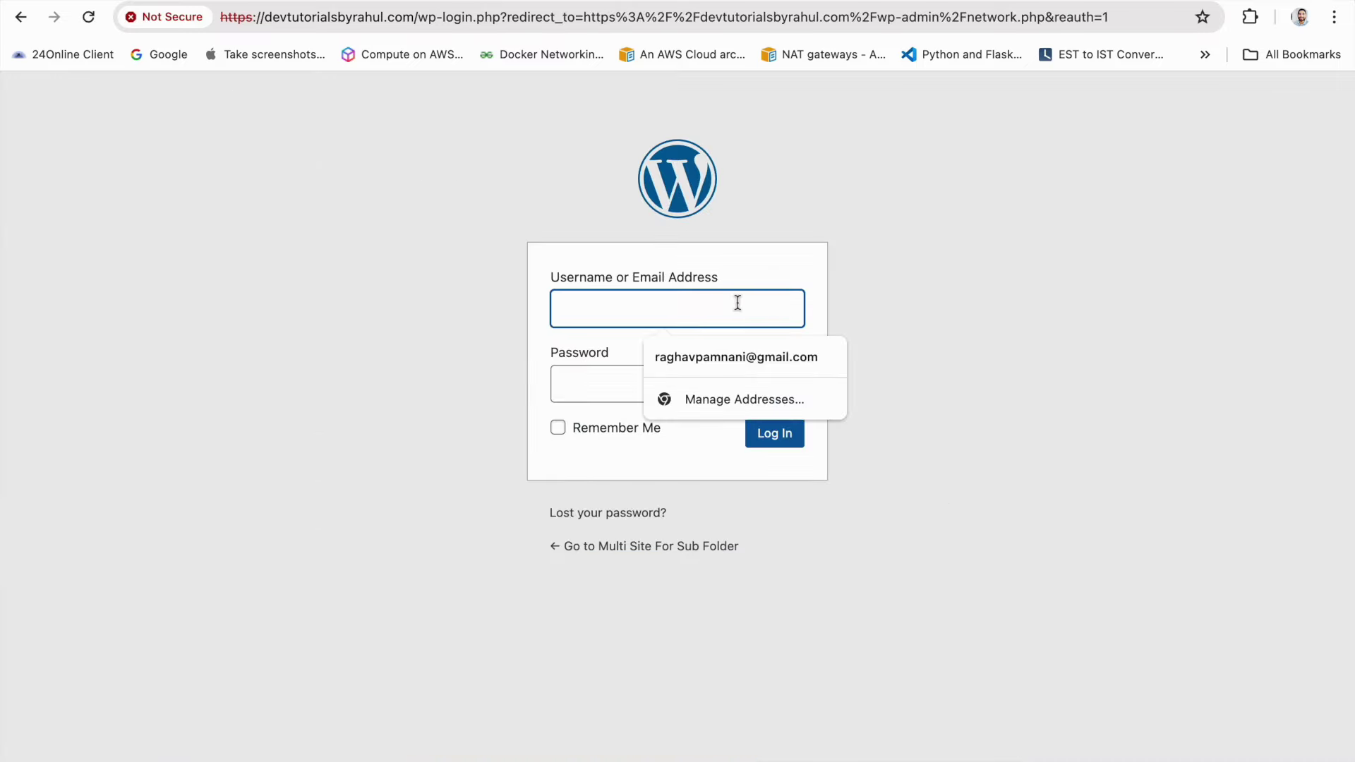
pyautogui.press('super+Tab')
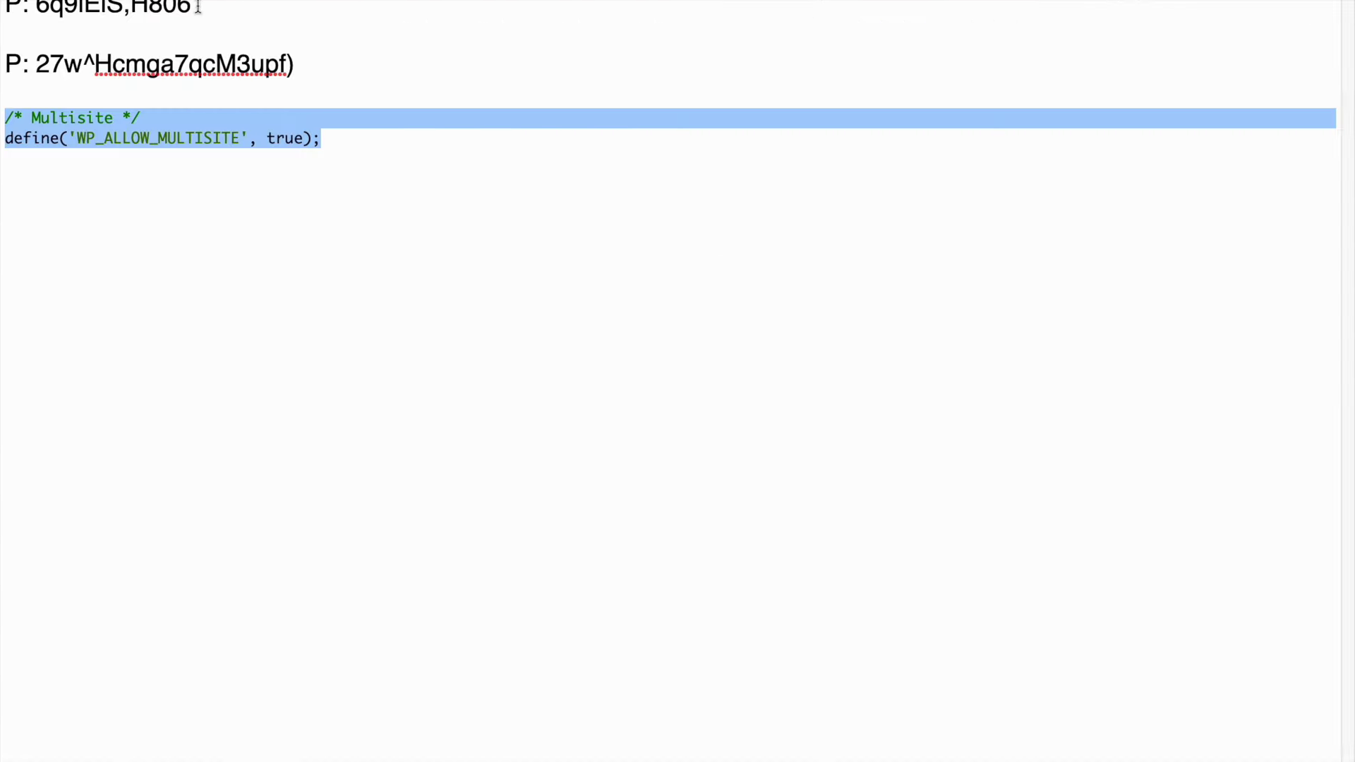
pyautogui.moveTo(311, 64); pyautogui.dragTo(37, 66)
pyautogui.press('super+Tab')
# Log in as Admin, dismiss the Welcome panel, and collapse Site Health Status
pyautogui.click(589, 318)
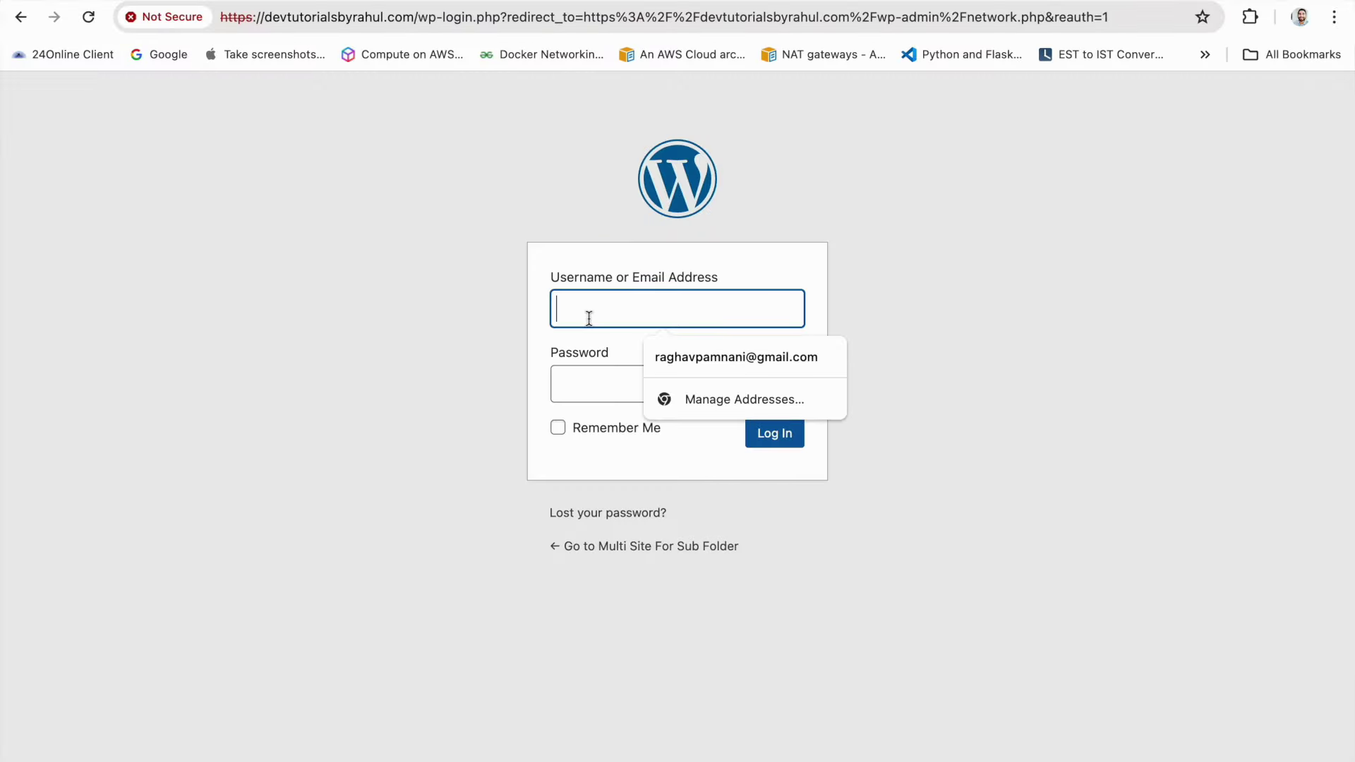
pyautogui.write('Admin')
pyautogui.press('Tab')
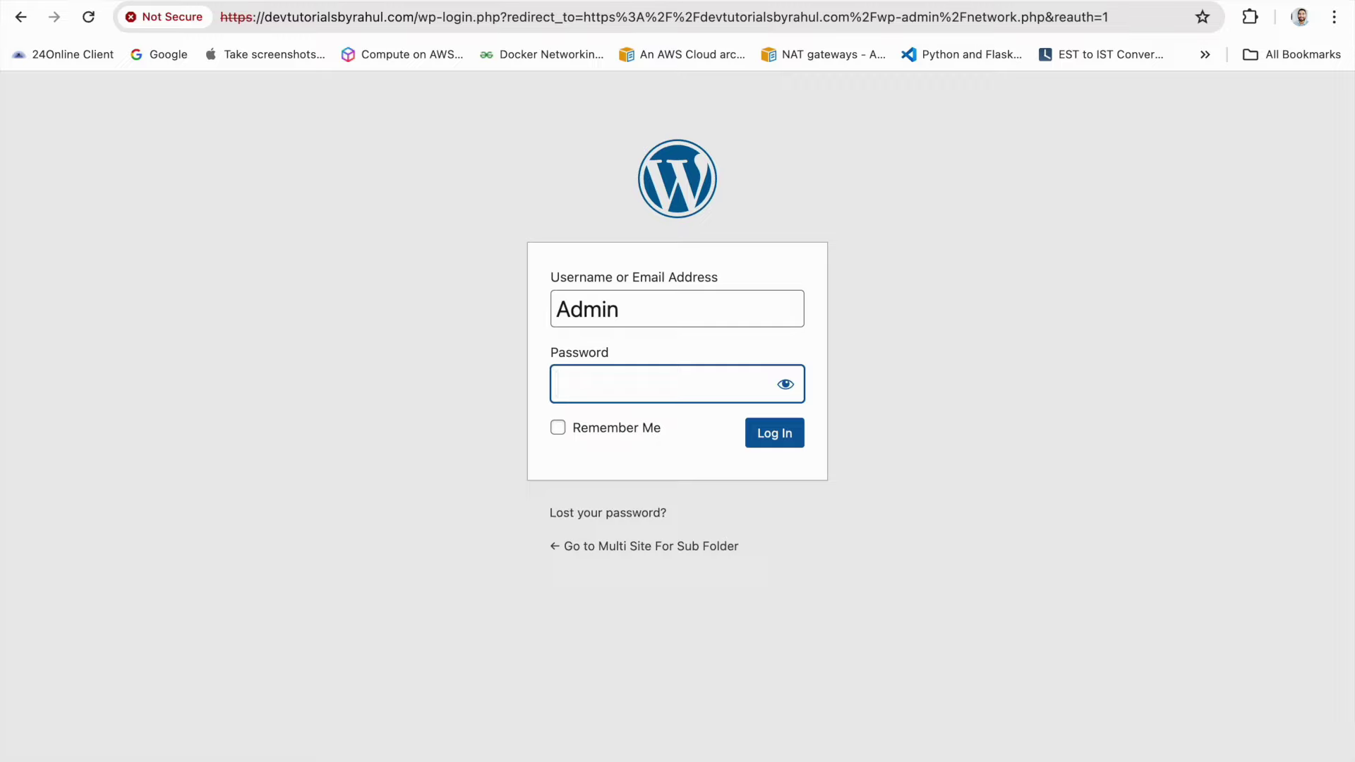
pyautogui.press('super+v')
pyautogui.click(630, 423)
pyautogui.click(759, 436)
pyautogui.hotkey('ctrl', 'v')
pyautogui.click(774, 433)
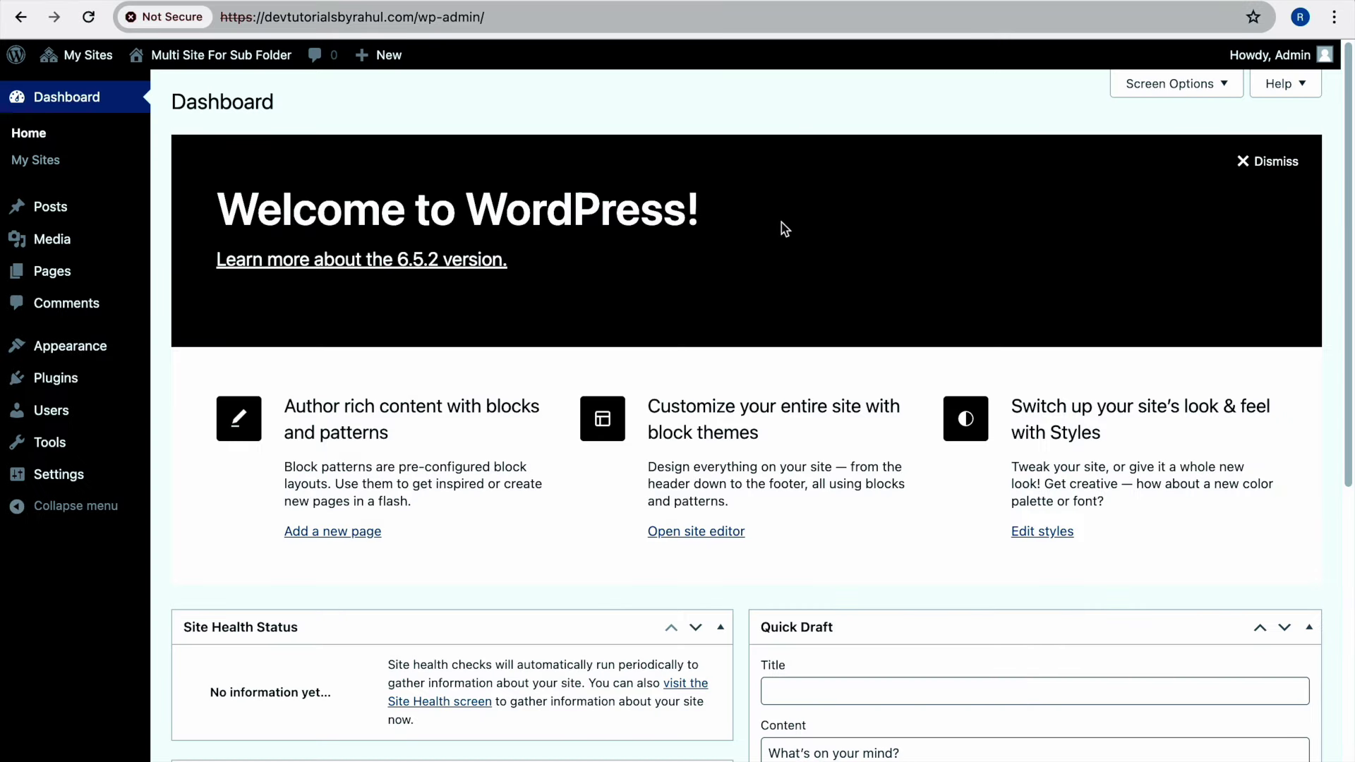
pyautogui.click(1252, 172)
pyautogui.click(721, 147)
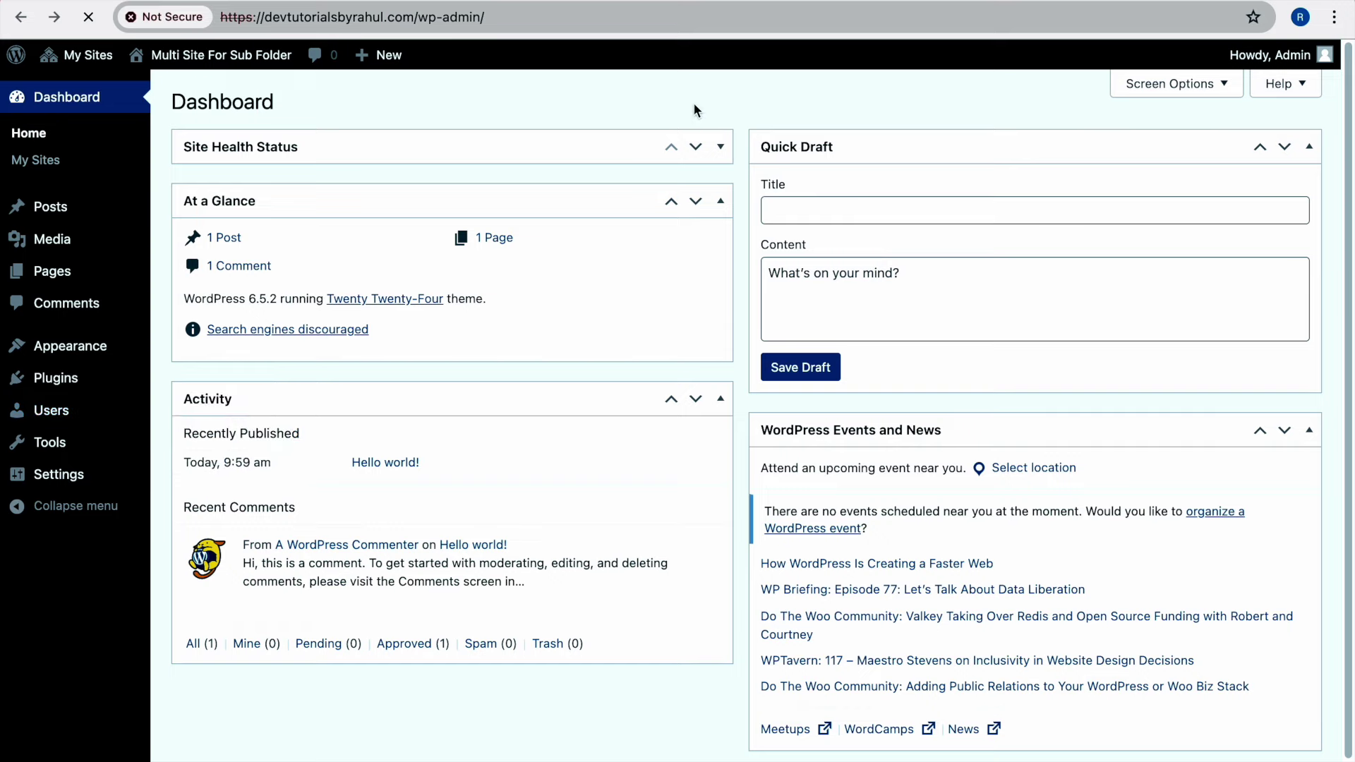
# Switch to Network Admin and review the network's Sites list and Users list
pyautogui.moveTo(251, 248)
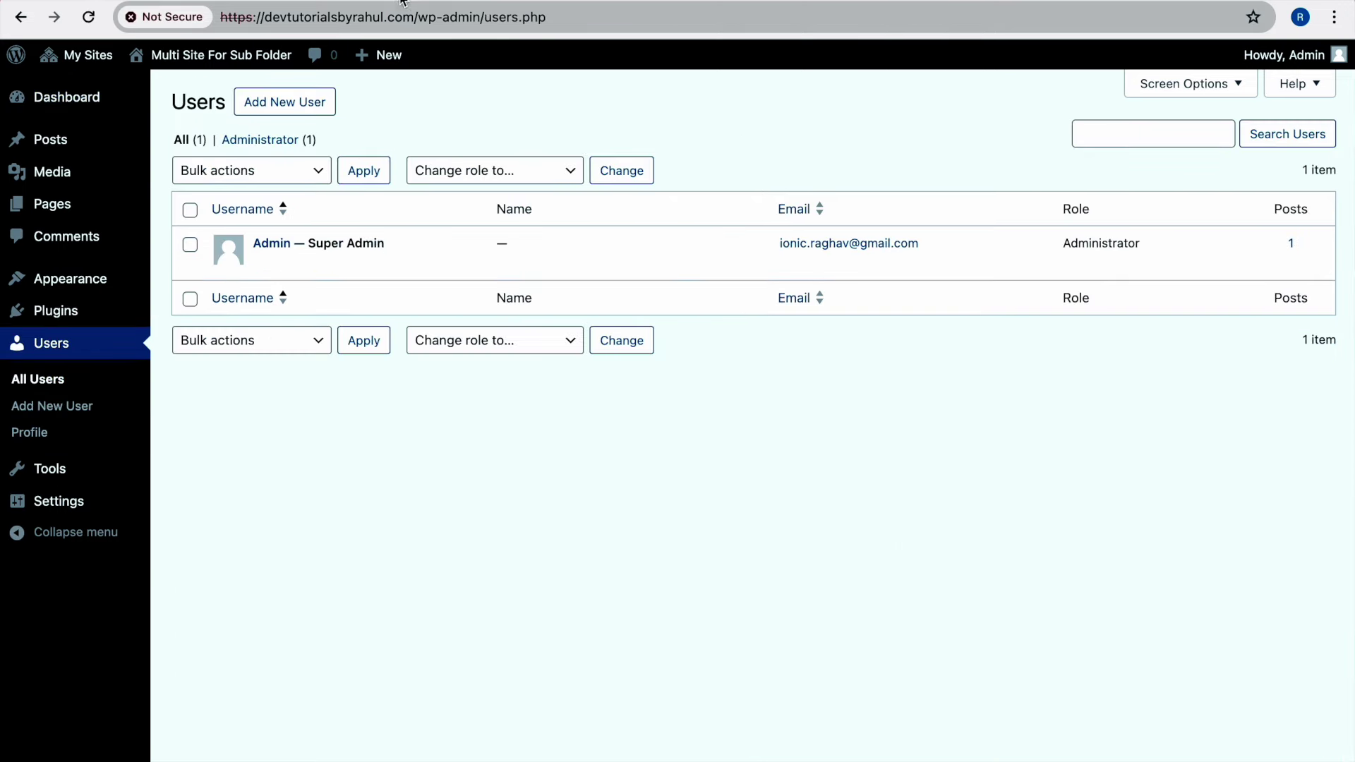
pyautogui.press('super+bracketleft')
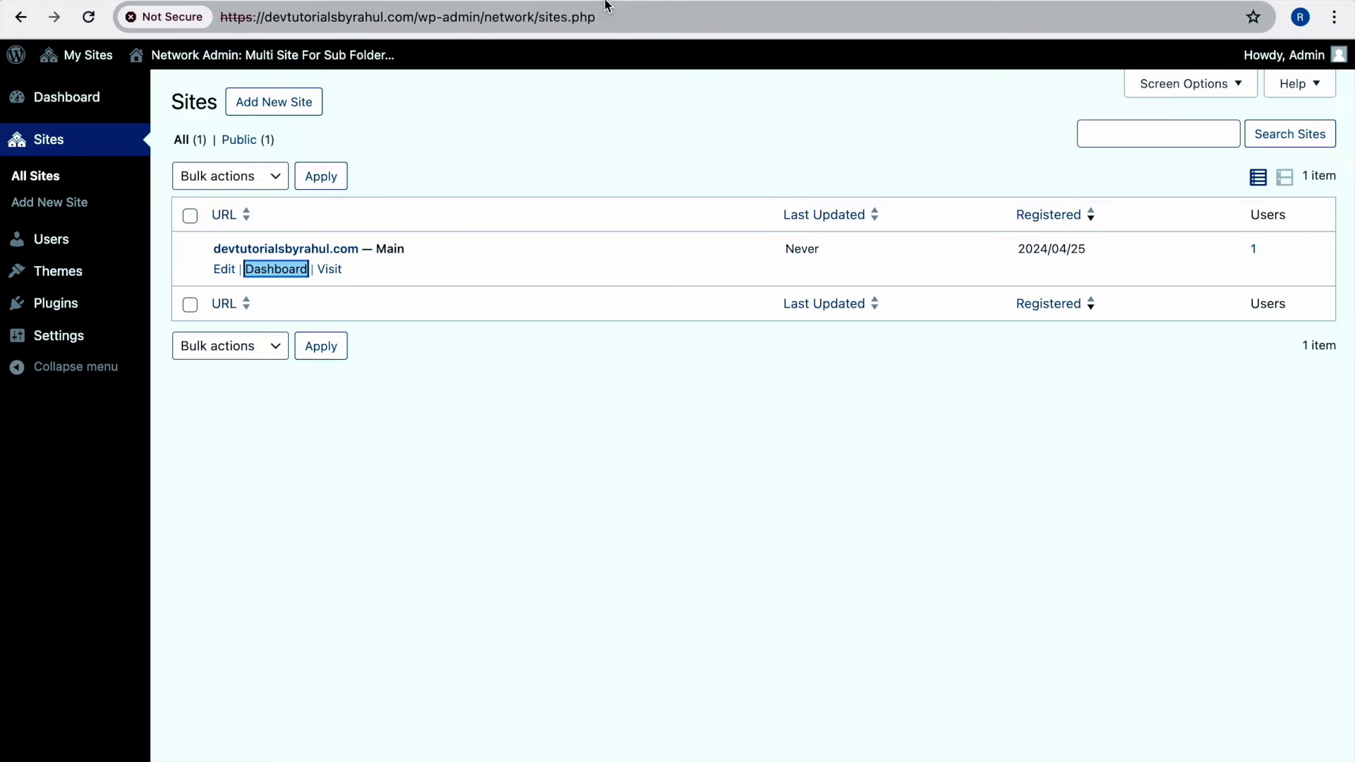
pyautogui.moveTo(62, 243)
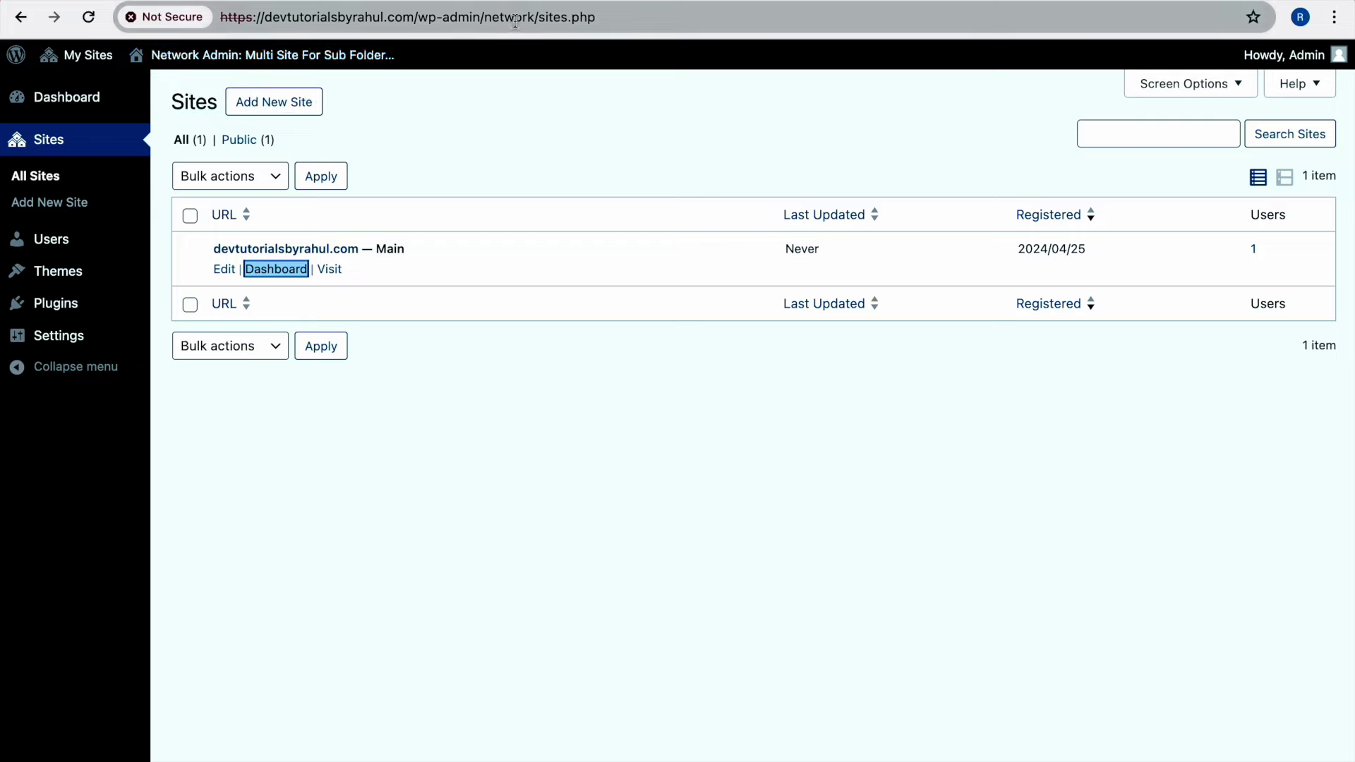
pyautogui.moveTo(112, 65)
pyautogui.moveTo(175, 126)
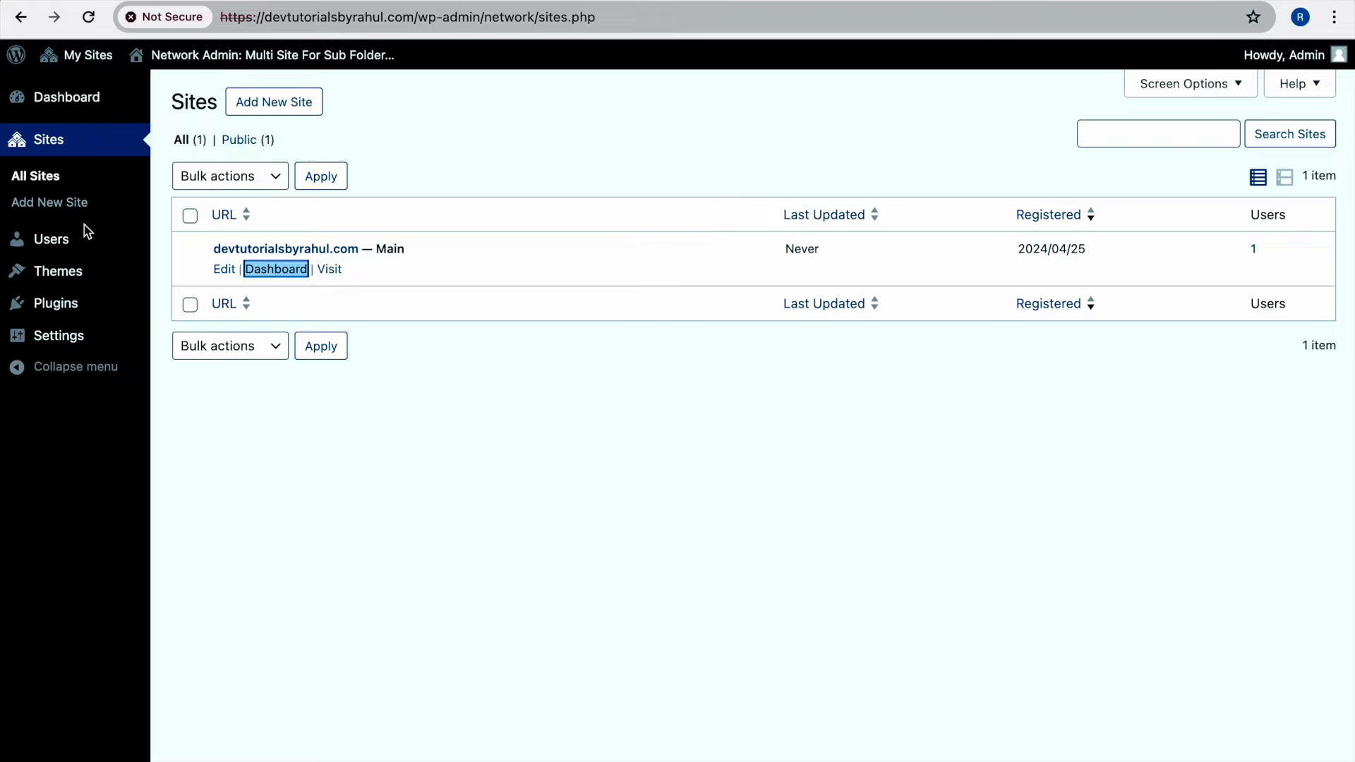
pyautogui.click(194, 242)
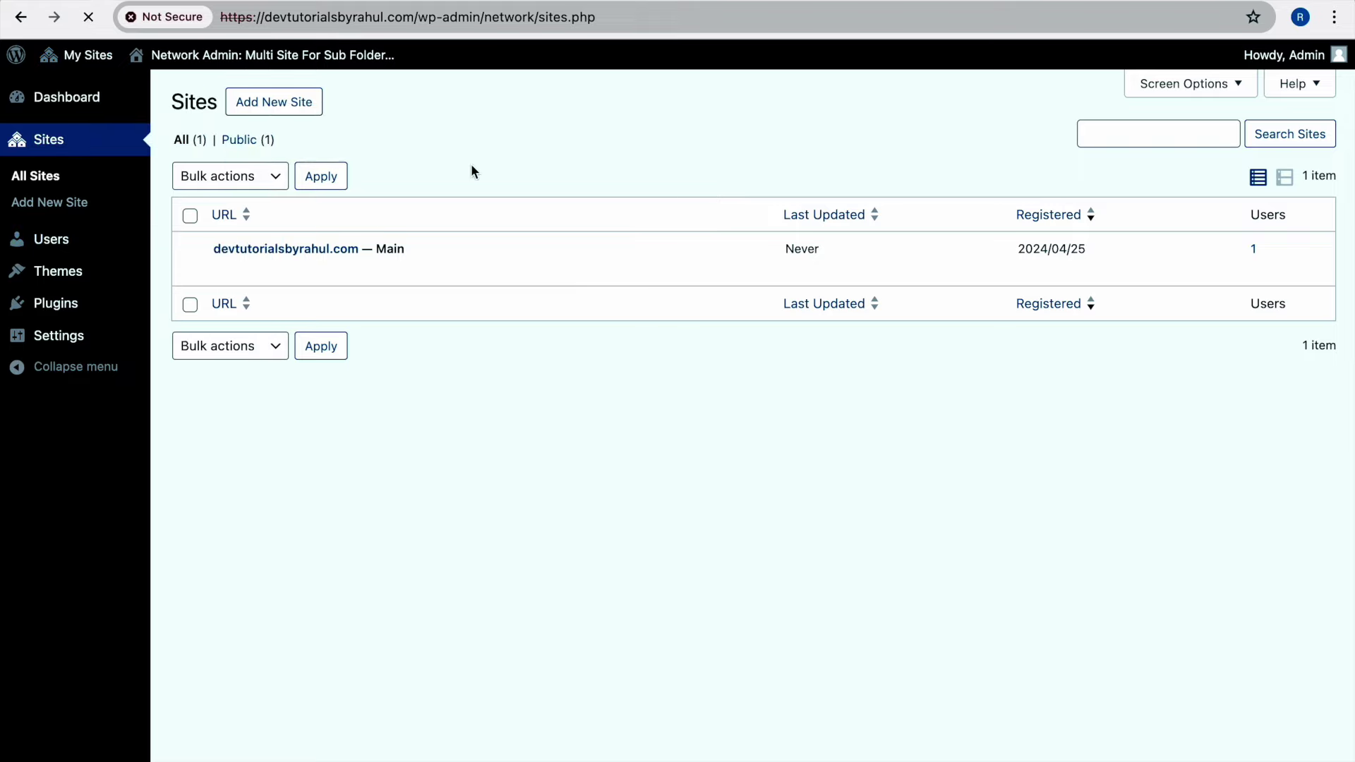
# Review the network's installed themes and installed plugins, with Akismet and Hello Dolly not network activated
pyautogui.moveTo(78, 268)
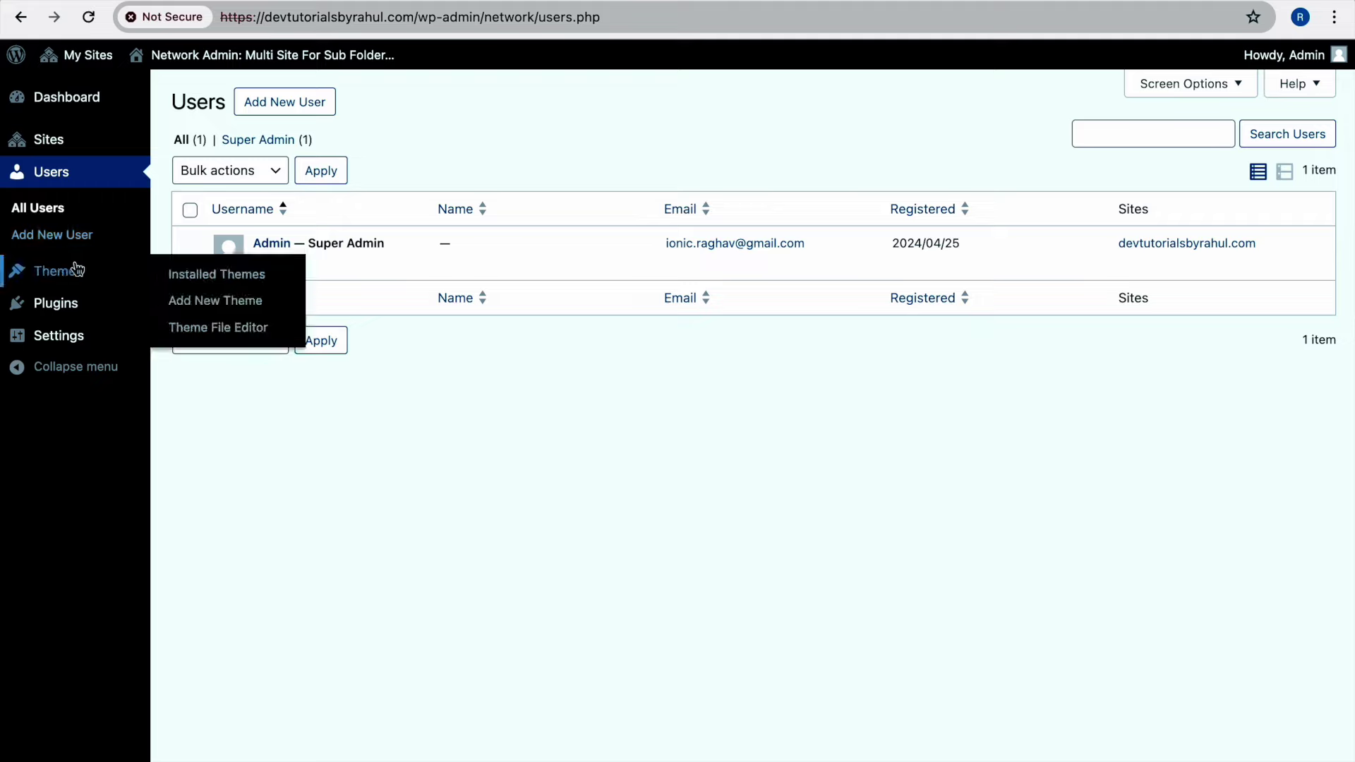
pyautogui.moveTo(64, 152)
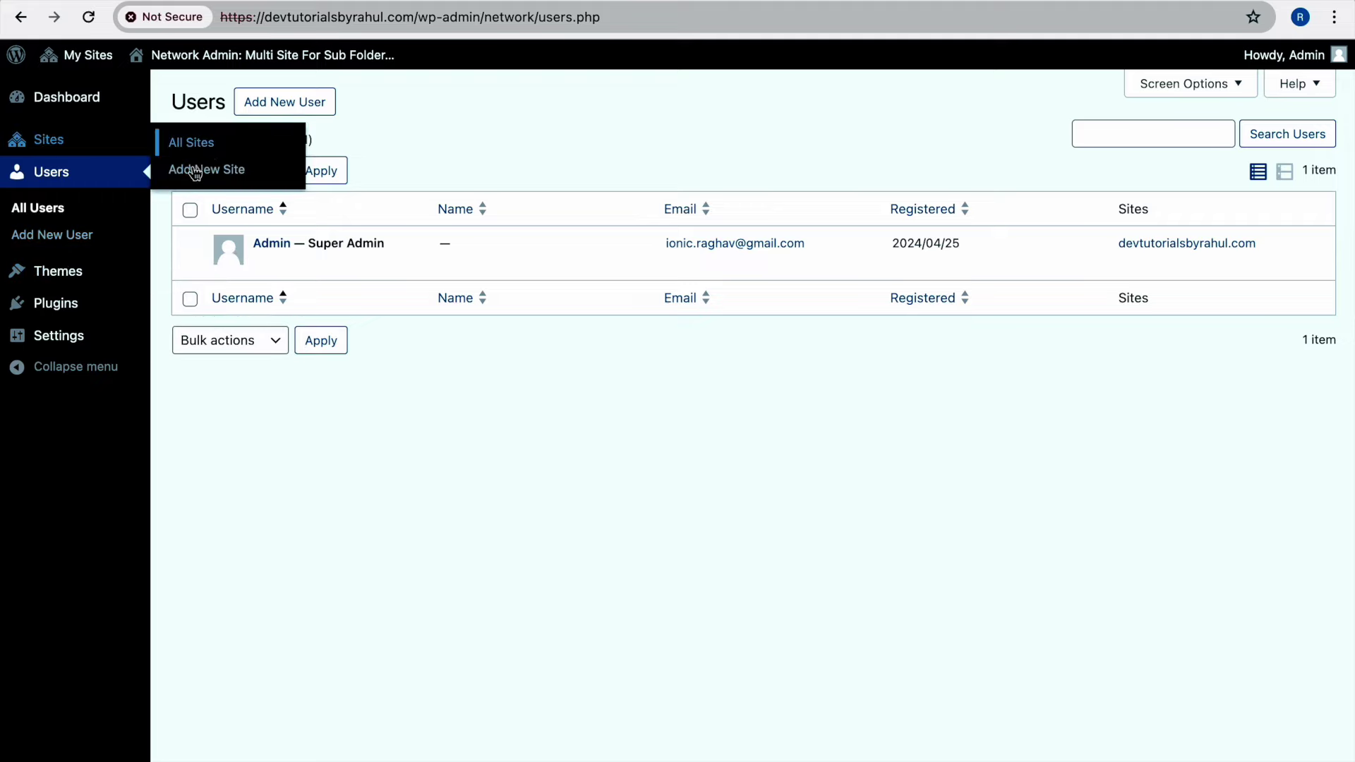
pyautogui.click(205, 275)
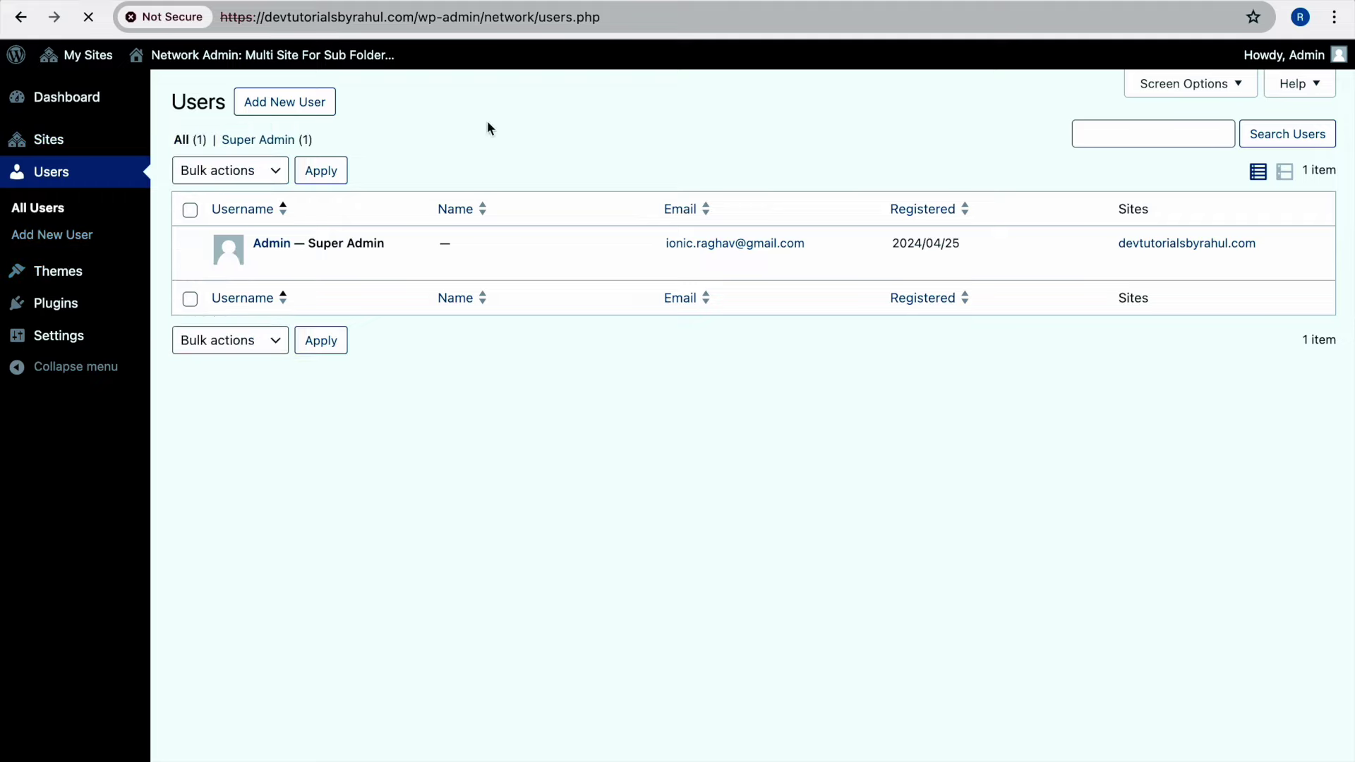
pyautogui.scroll(-1, 325, 385)
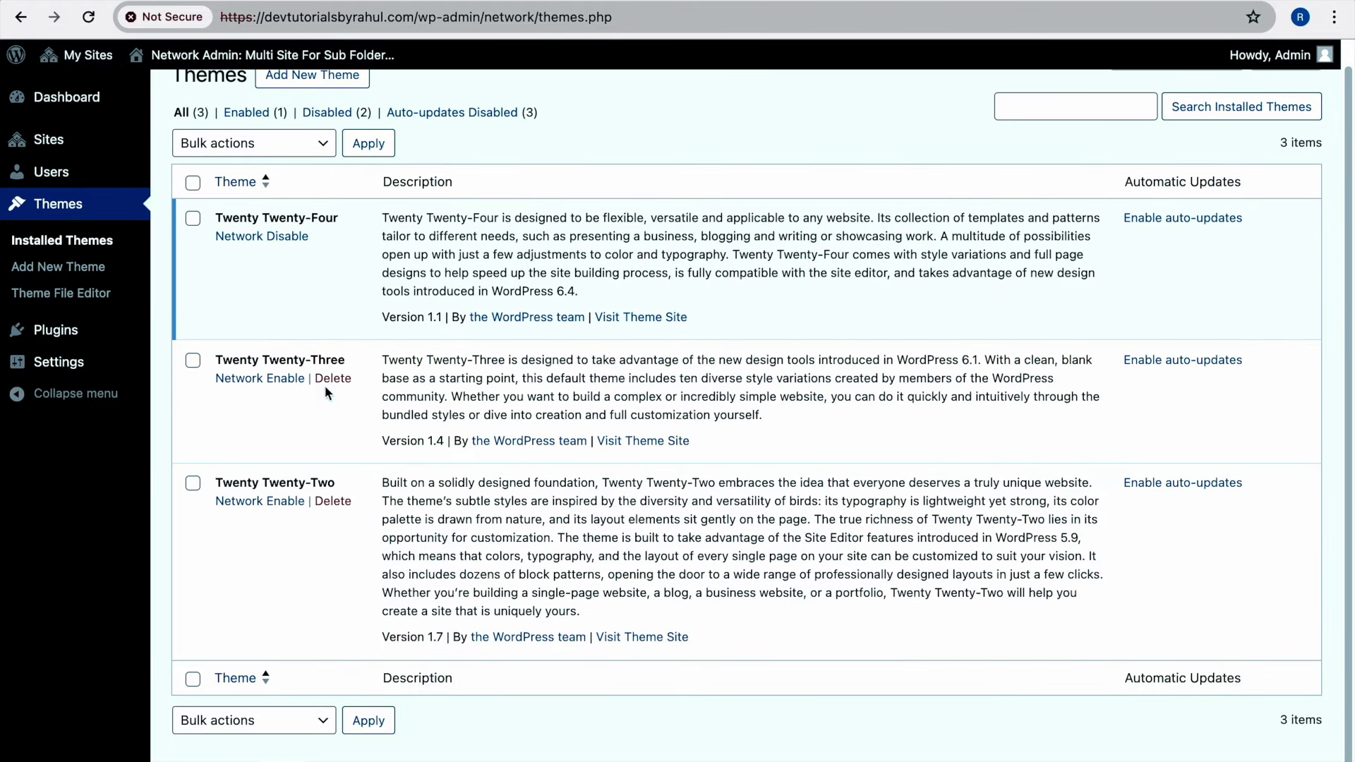
pyautogui.scroll(1, 329, 230)
pyautogui.scroll(1, 321, 381)
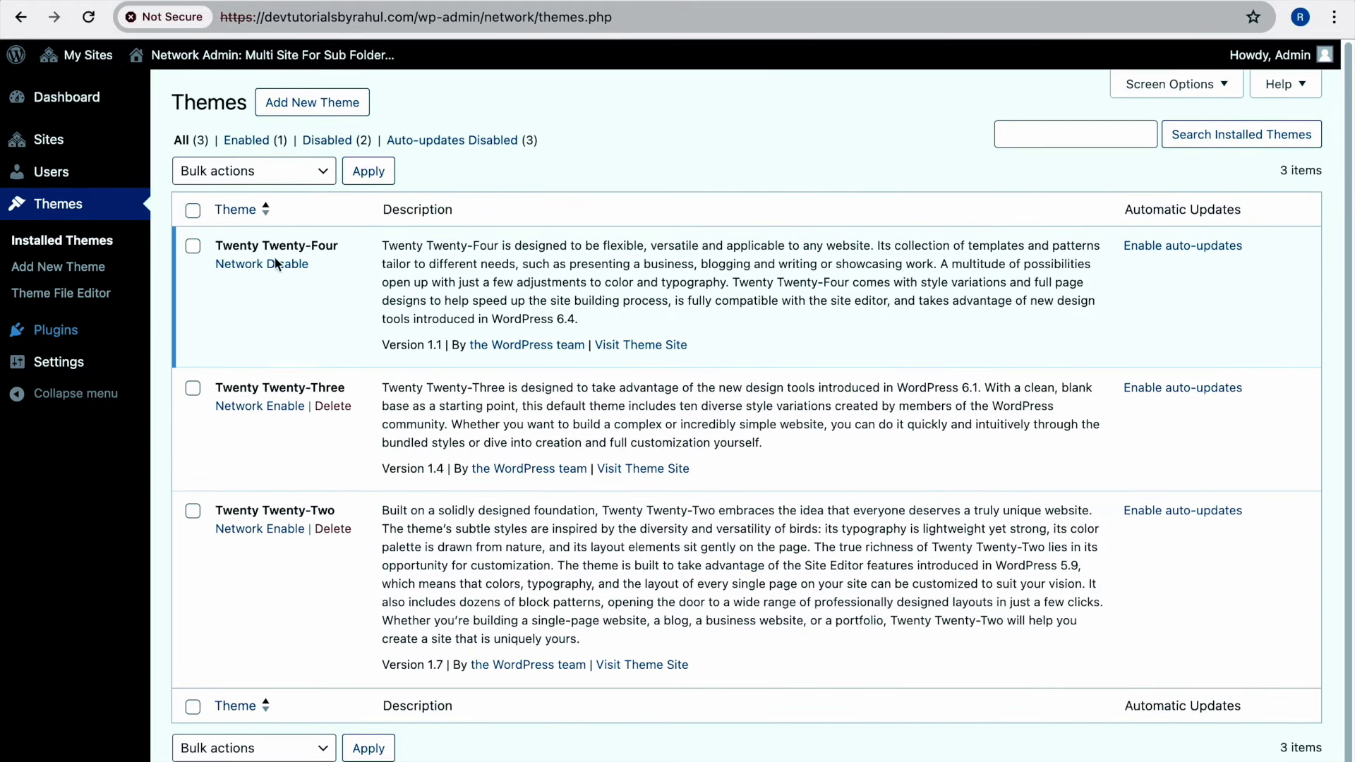
pyautogui.click(185, 332)
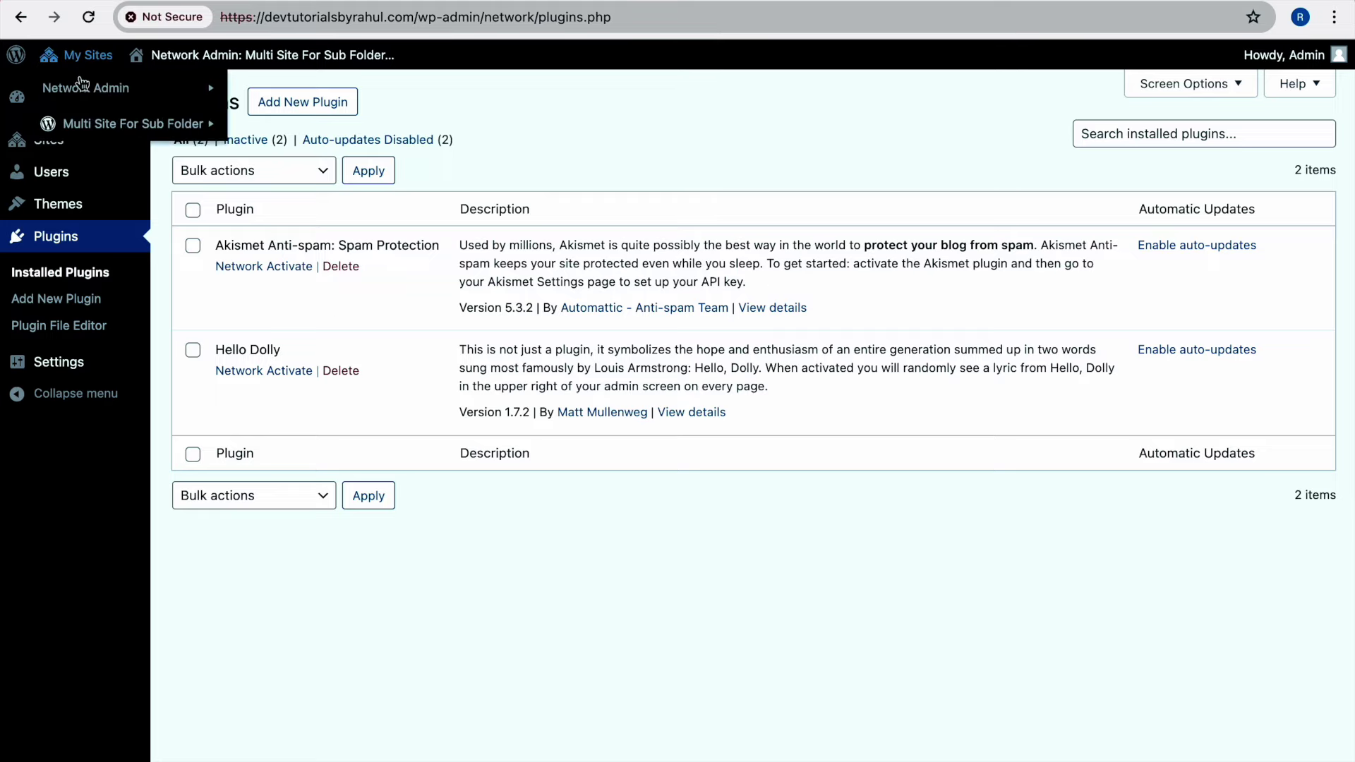
pyautogui.rightClick(285, 133)
# Open the site dashboard in a new tab and check its plugins and Twenty Twenty-Four theme details
pyautogui.click(310, 133)
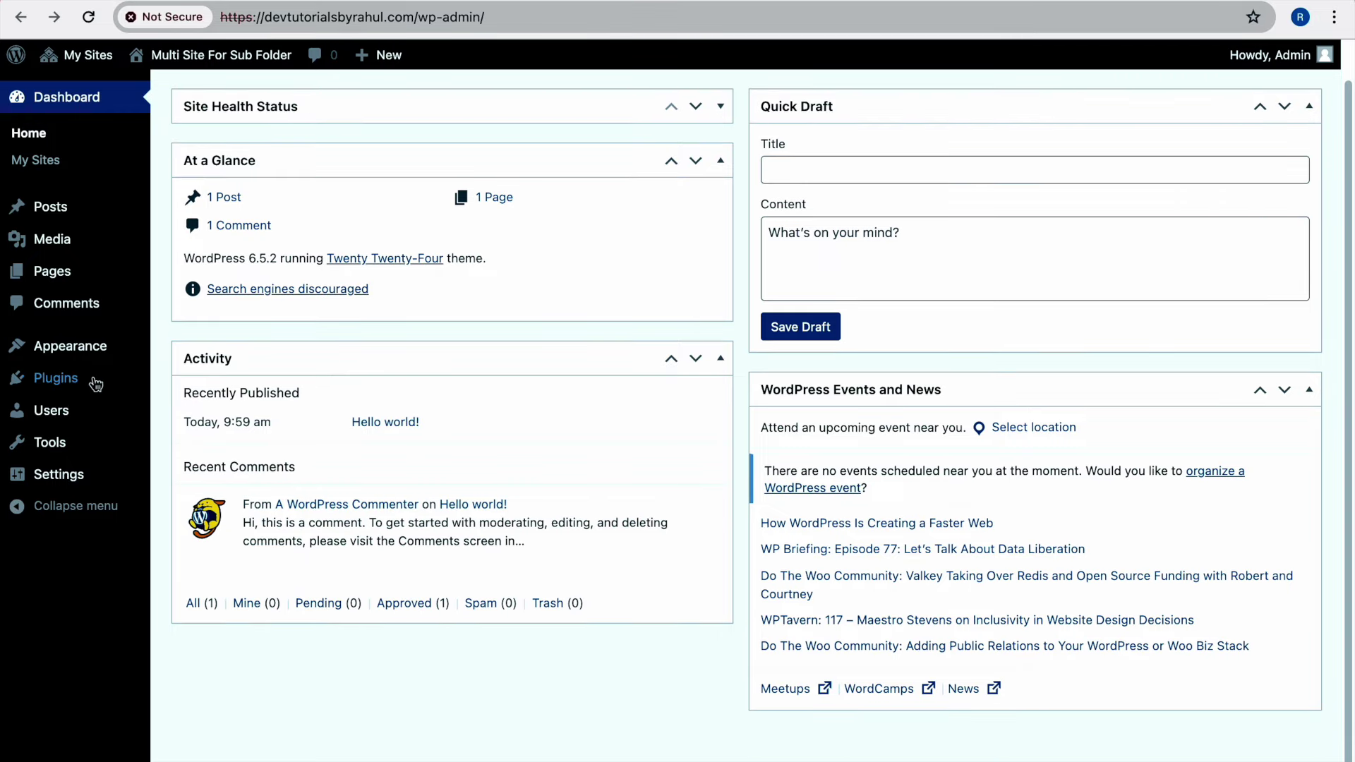
pyautogui.click(112, 386)
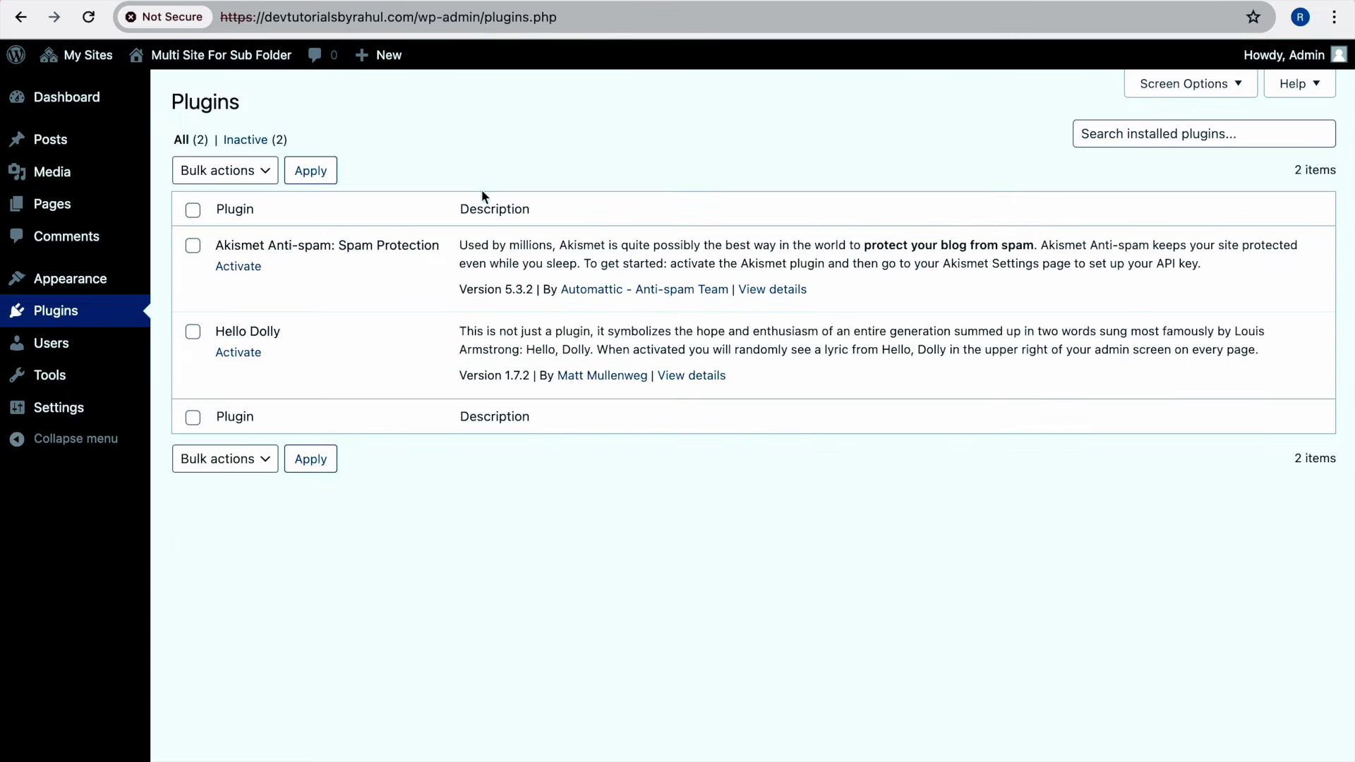
pyautogui.moveTo(53, 343)
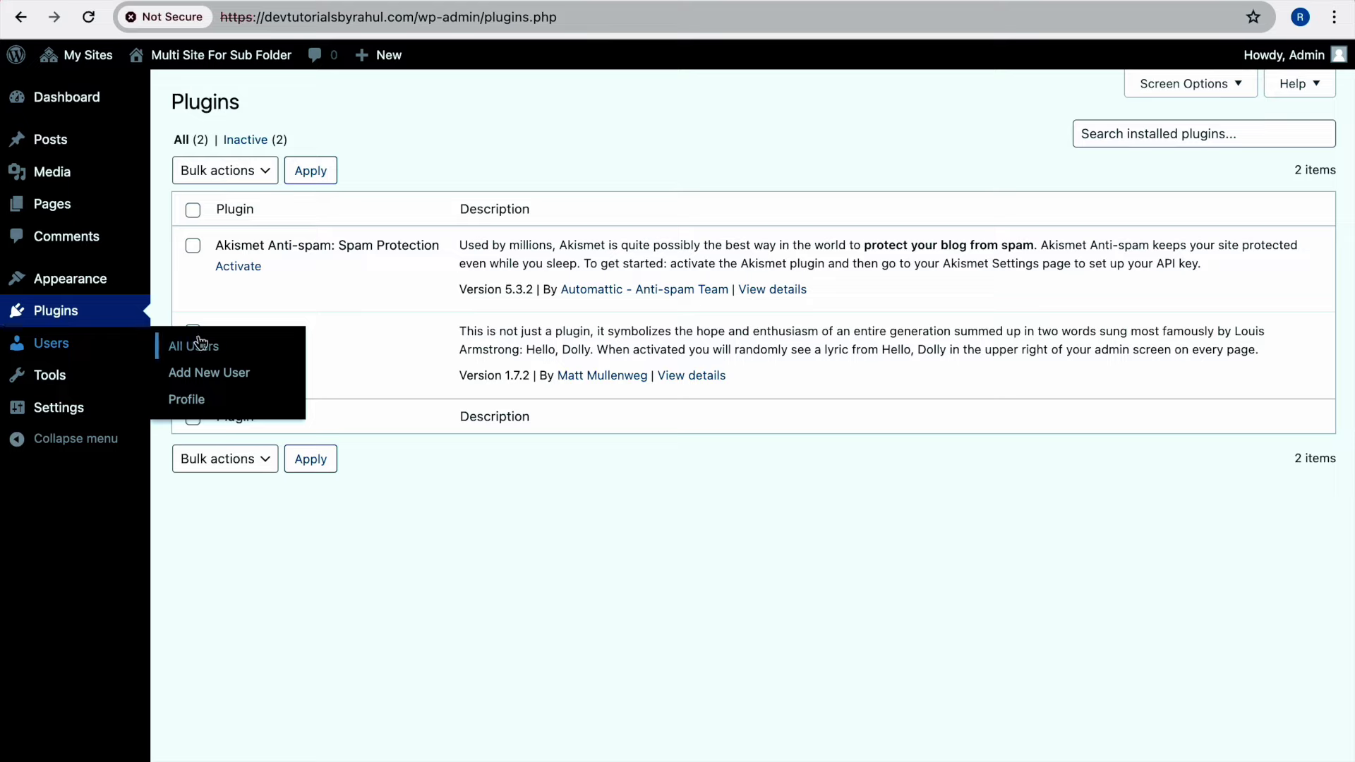
pyautogui.click(185, 284)
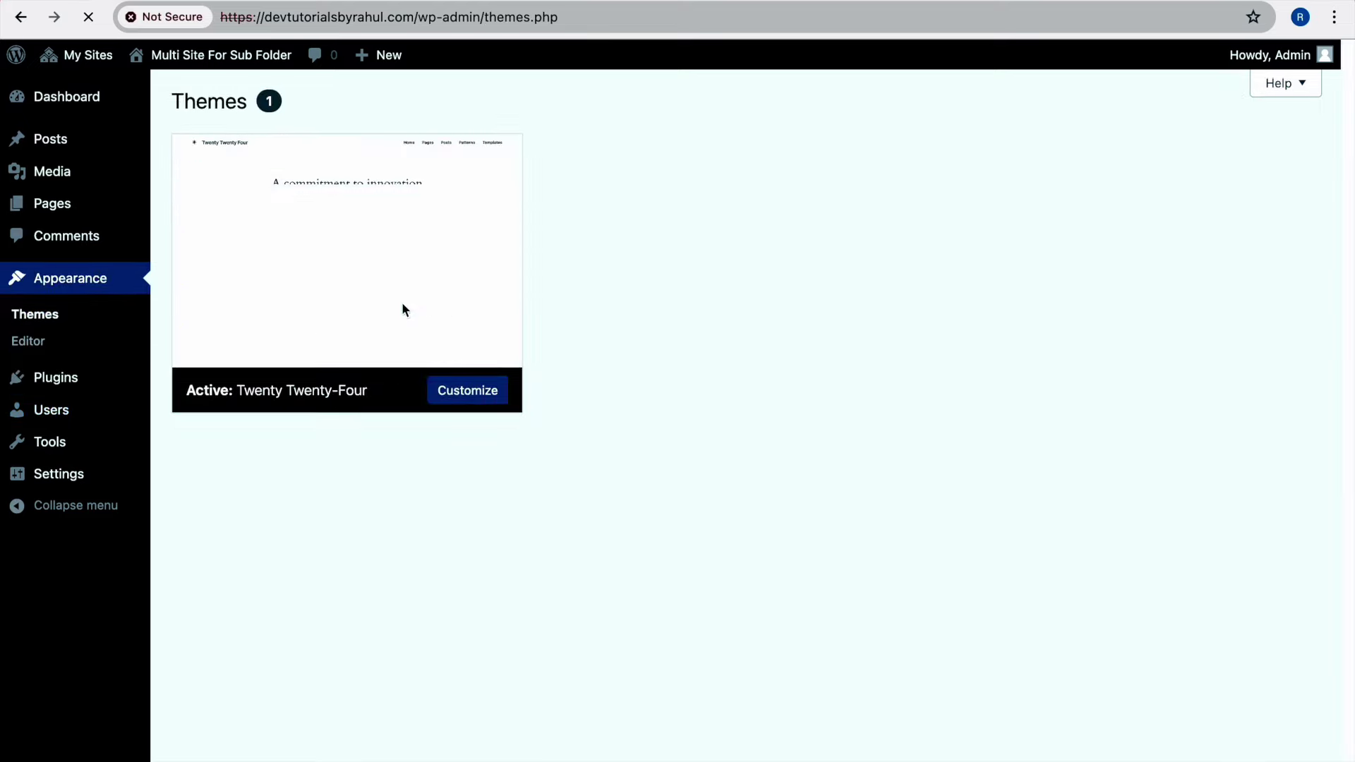
pyautogui.click(403, 309)
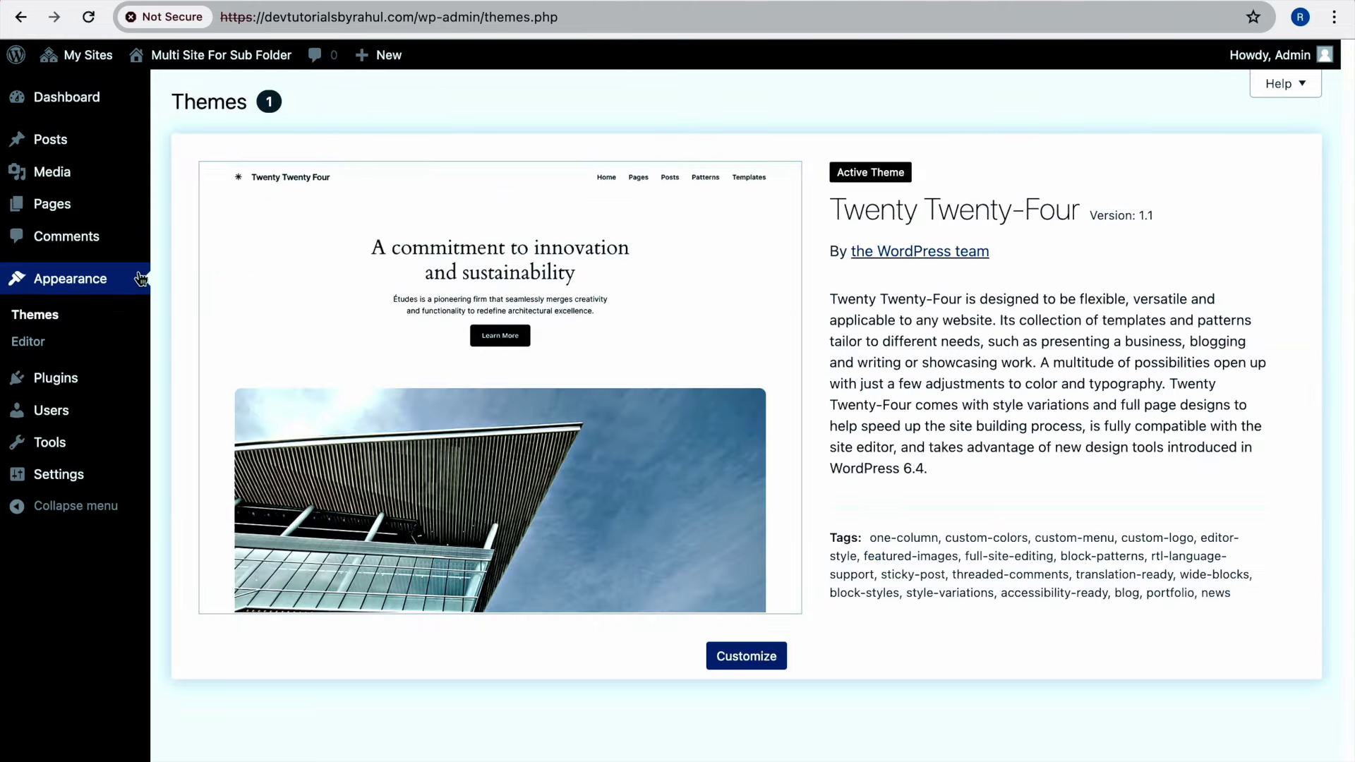
pyautogui.click(118, 383)
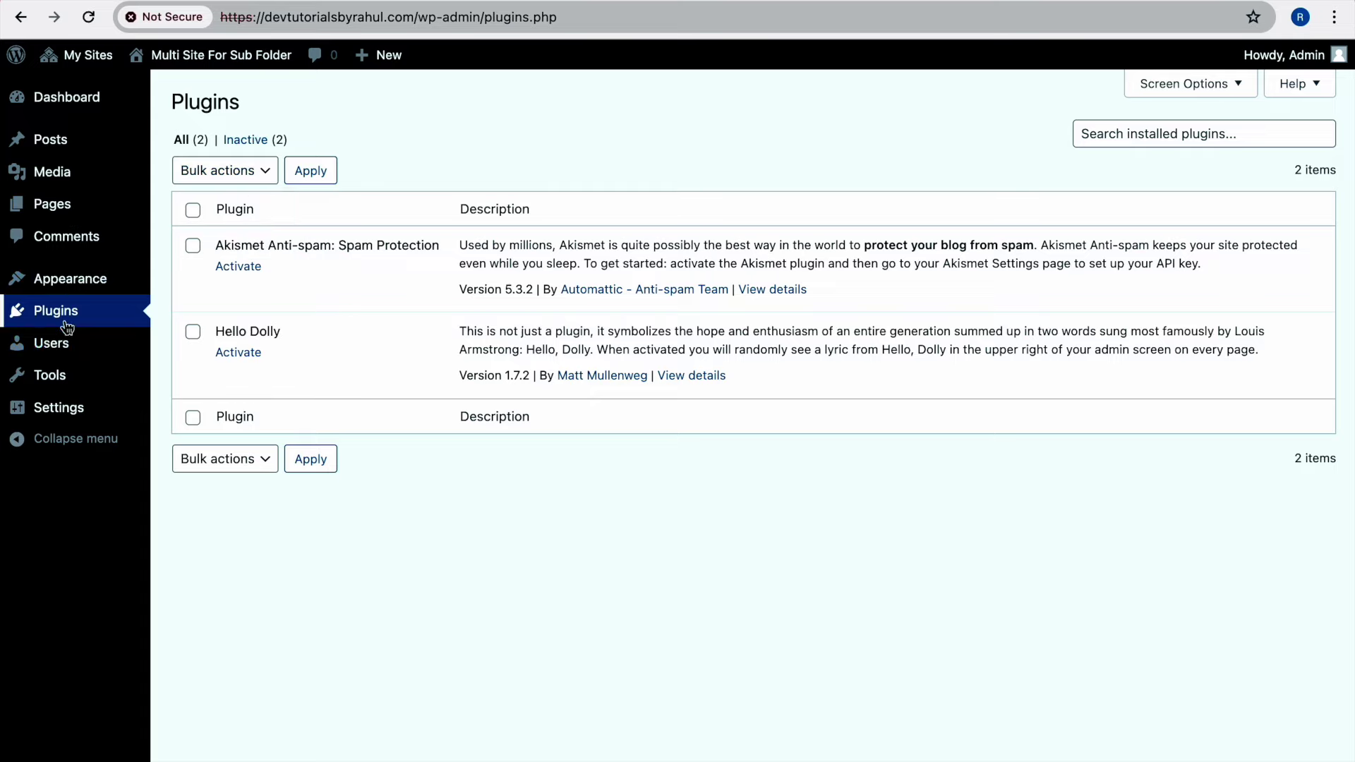
# Check the subsite's users, noting the Admin account, then return to the network's All Sites list
pyautogui.click(182, 347)
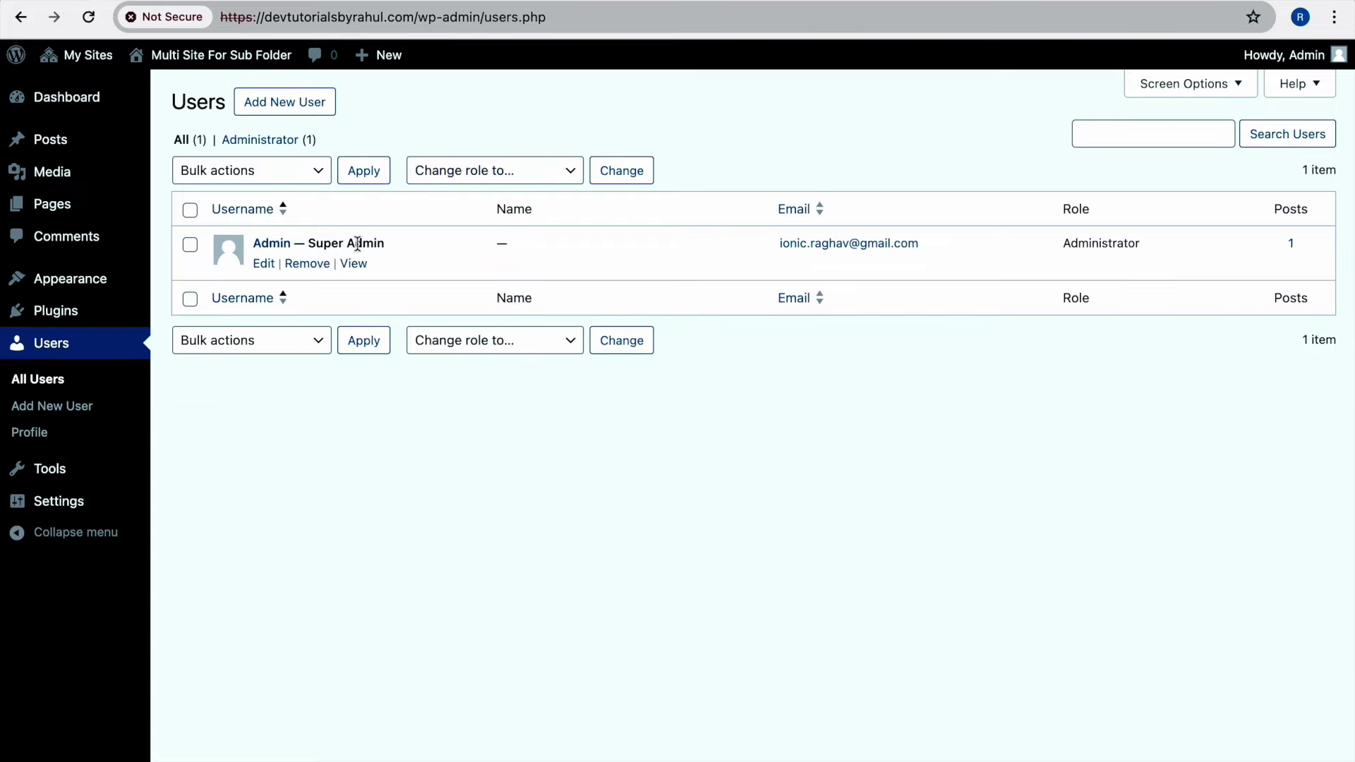
pyautogui.doubleClick(346, 243)
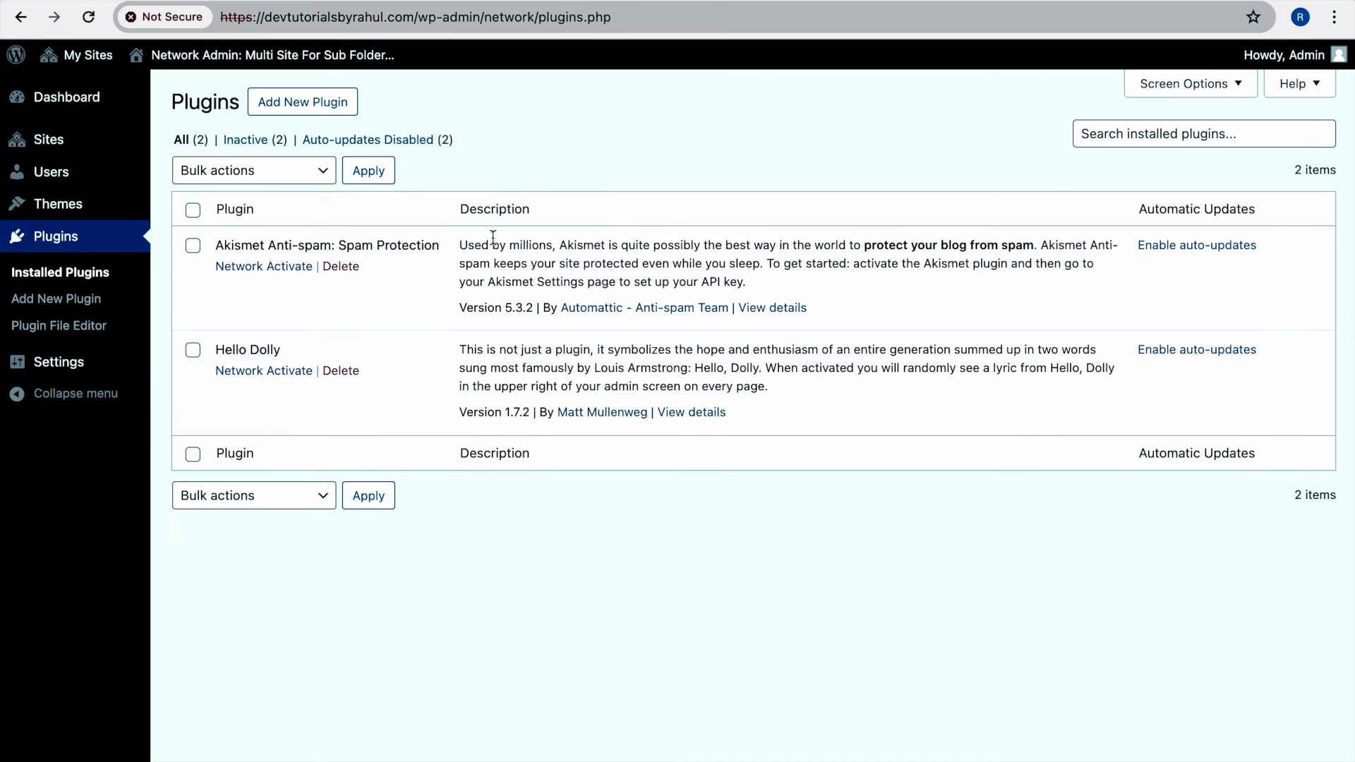
pyautogui.moveTo(79, 146)
pyautogui.click(198, 143)
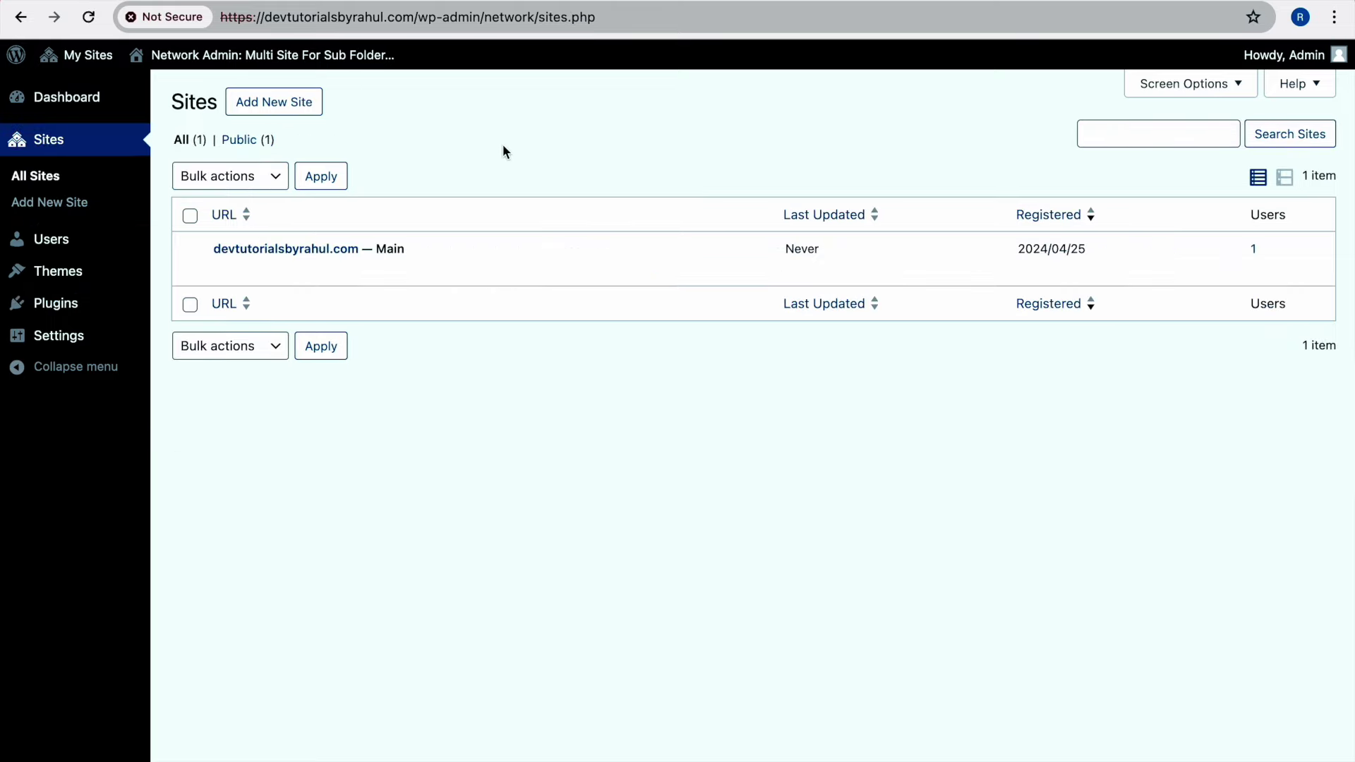
# Start a new network site with address blogssite and title Blogs Website
pyautogui.click(273, 102)
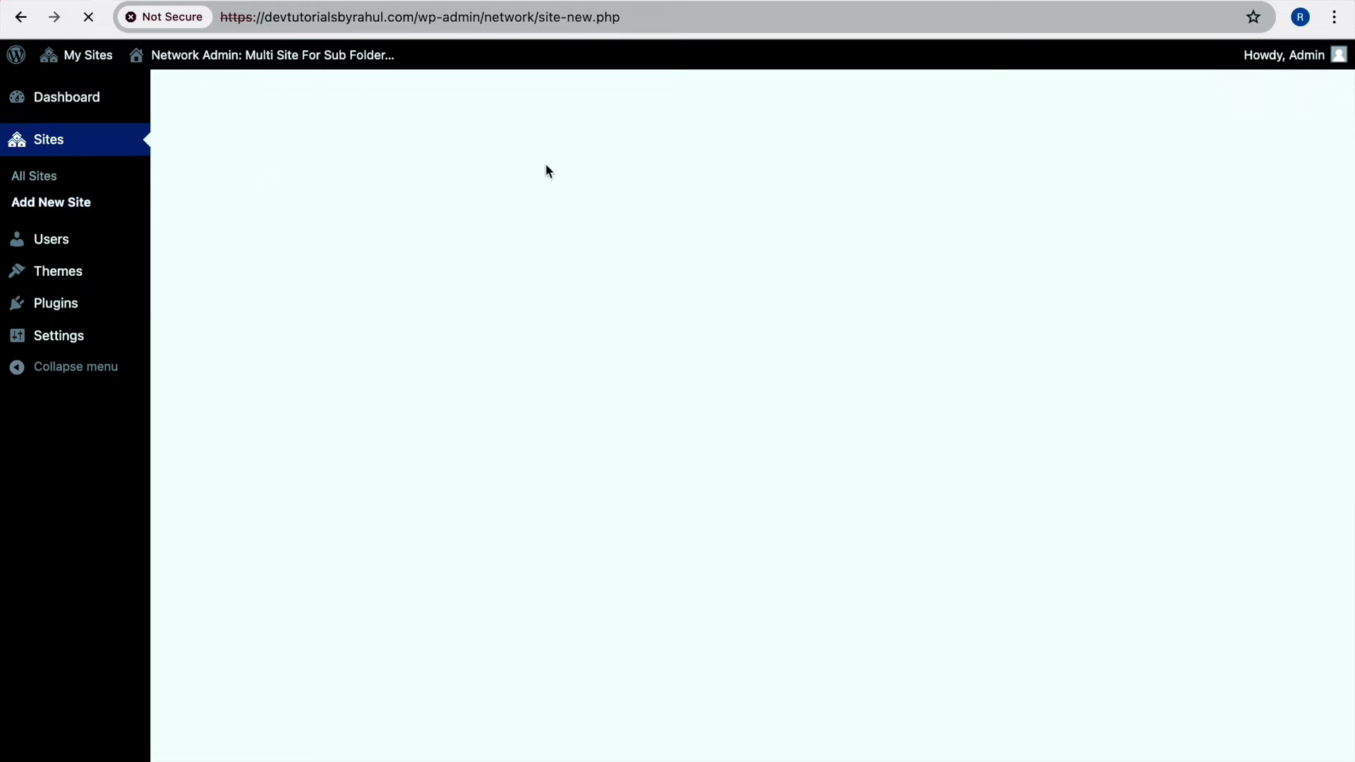
pyautogui.click(583, 197)
pyautogui.write('blogs')
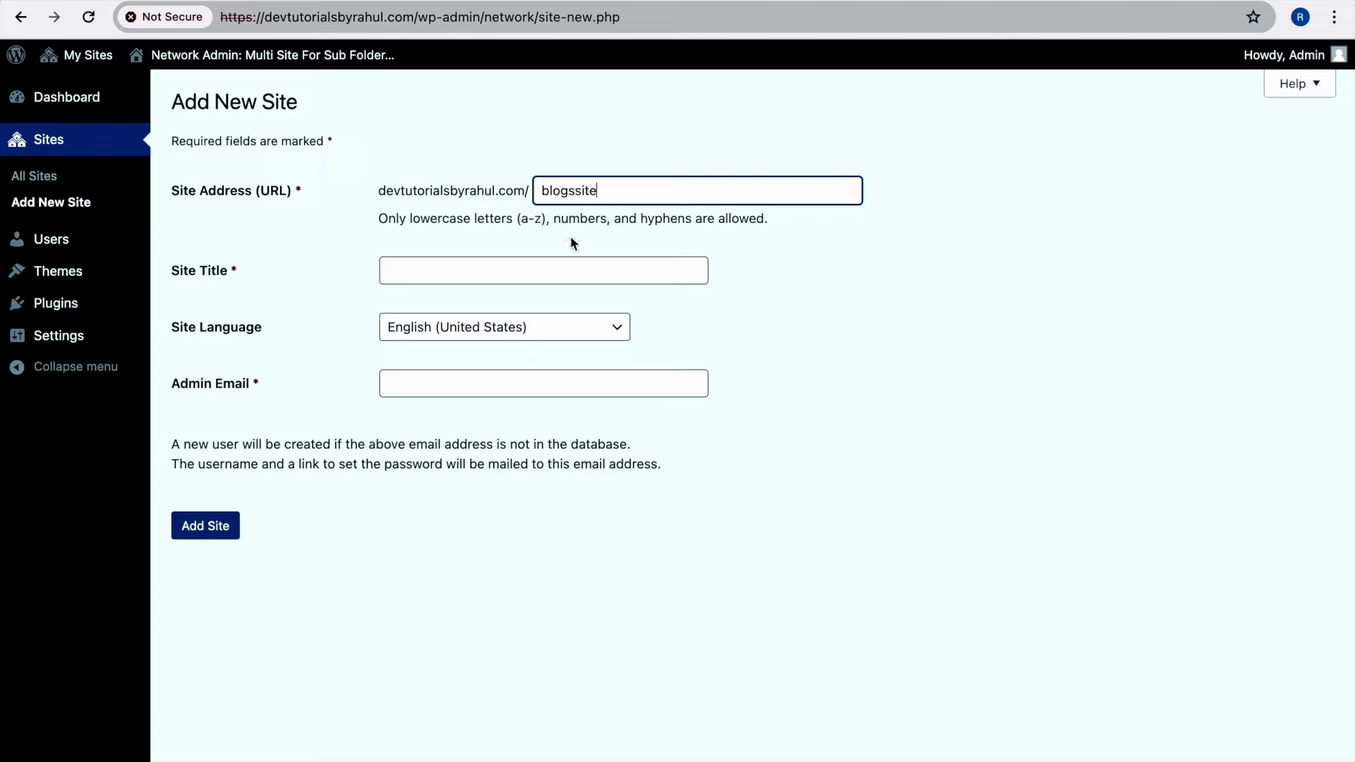
pyautogui.write('site')
pyautogui.click(557, 268)
pyautogui.click(553, 311)
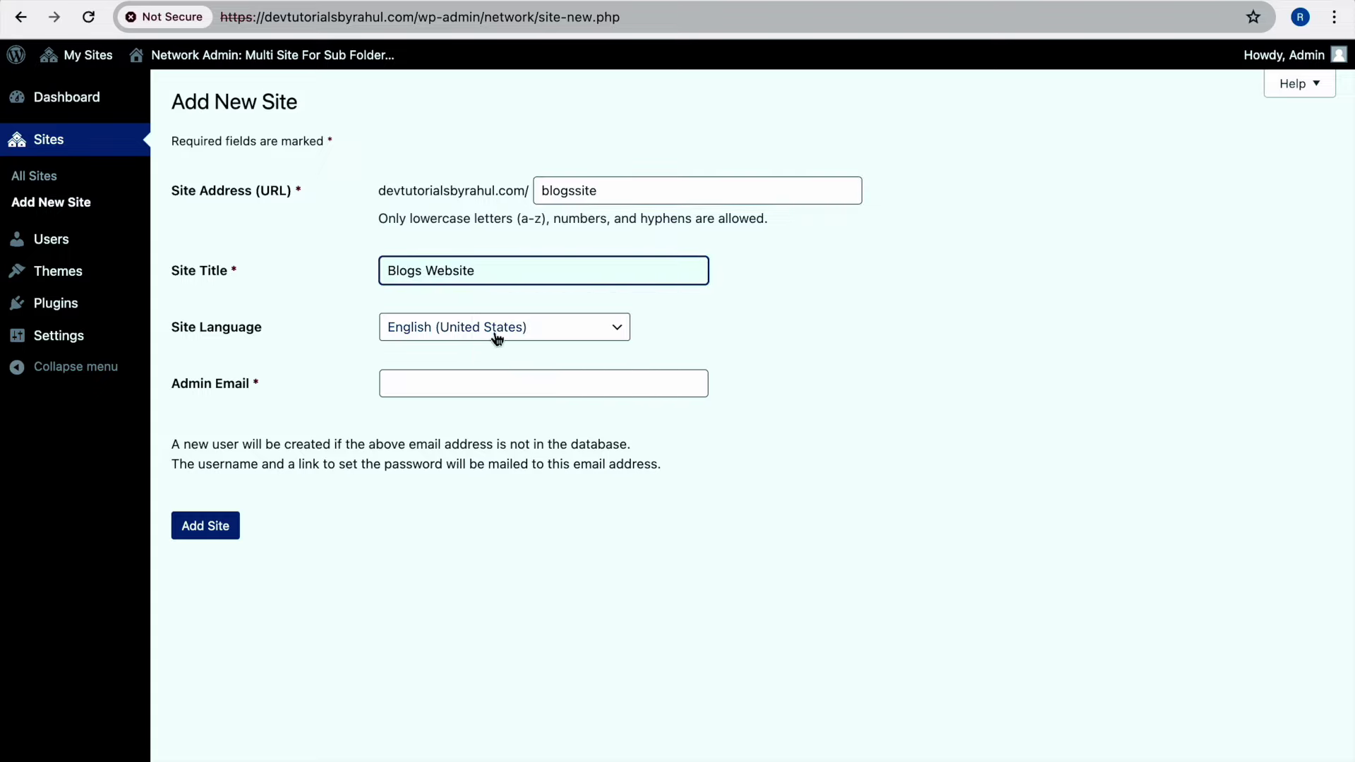
# Enter the new site's admin e-mail address and add the site
pyautogui.click(510, 381)
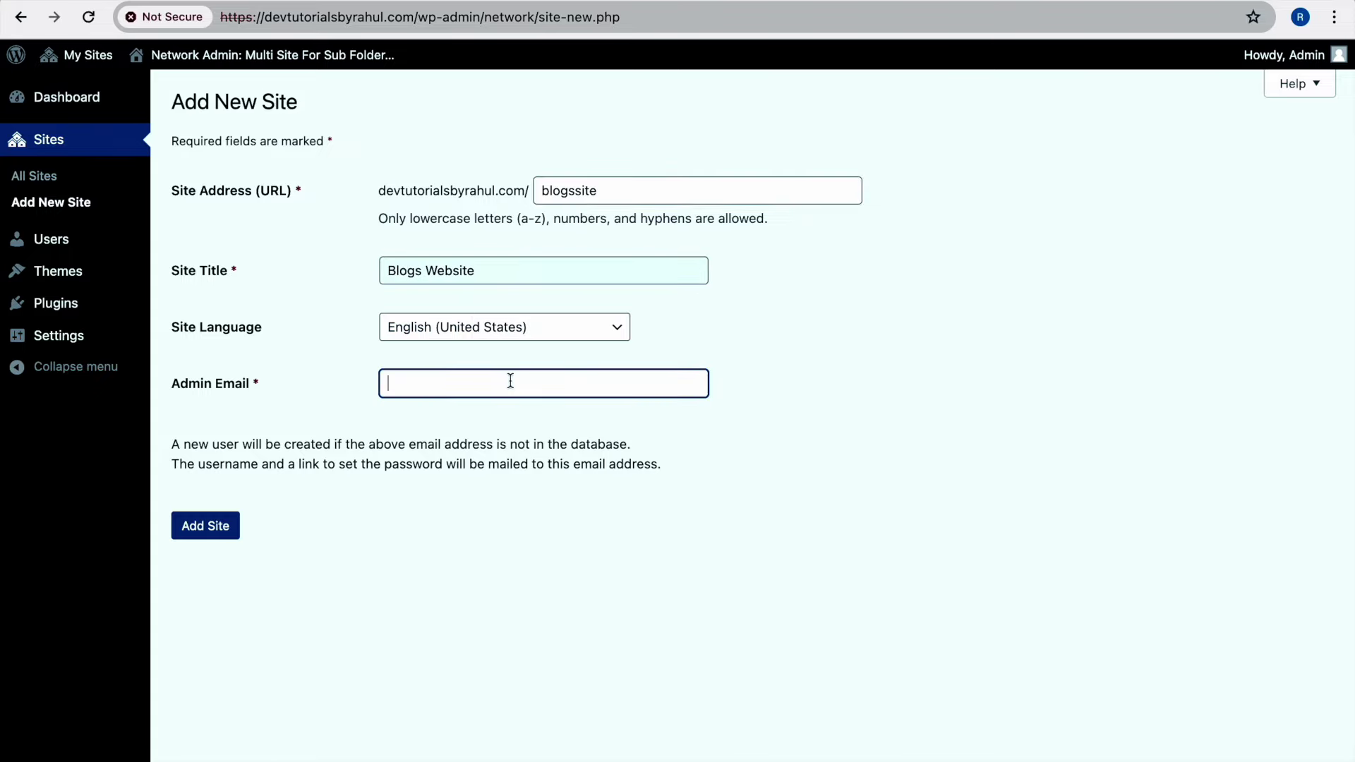
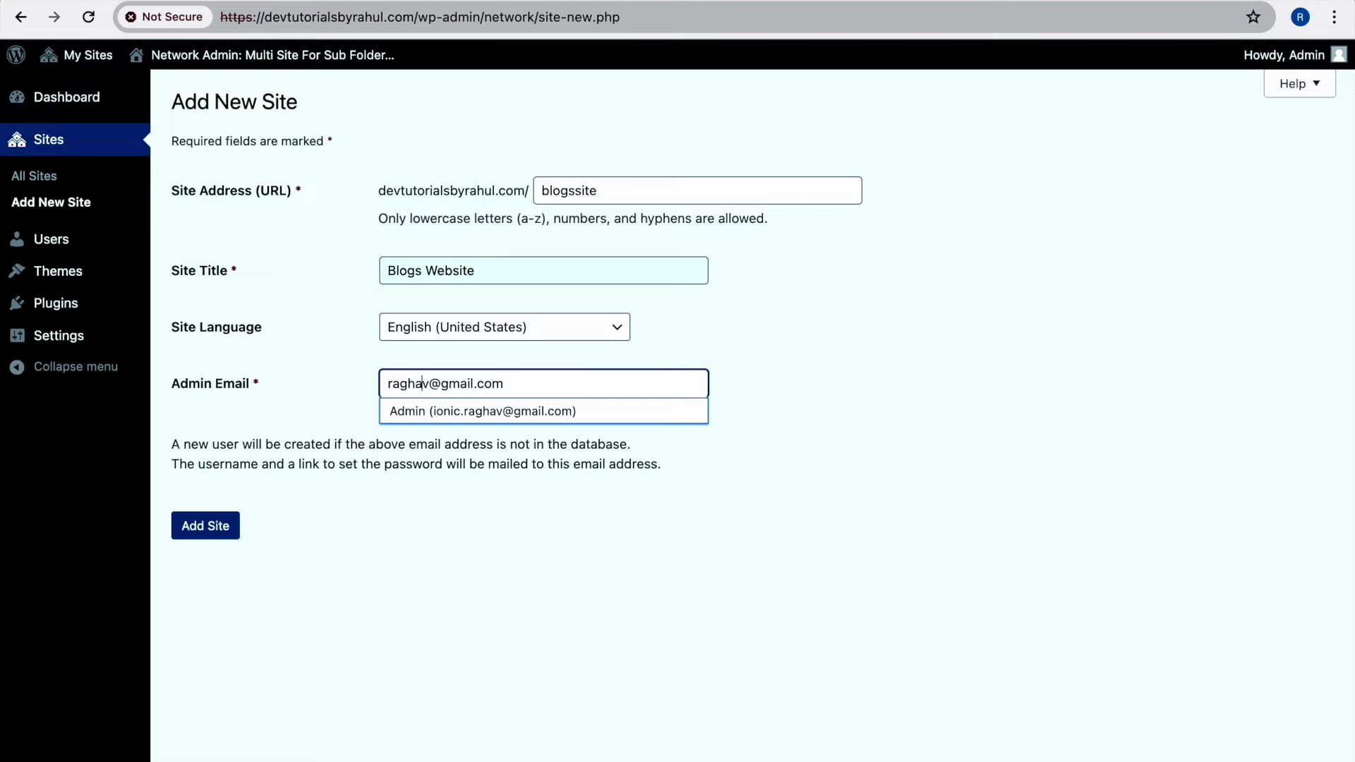
pyautogui.write('hul')
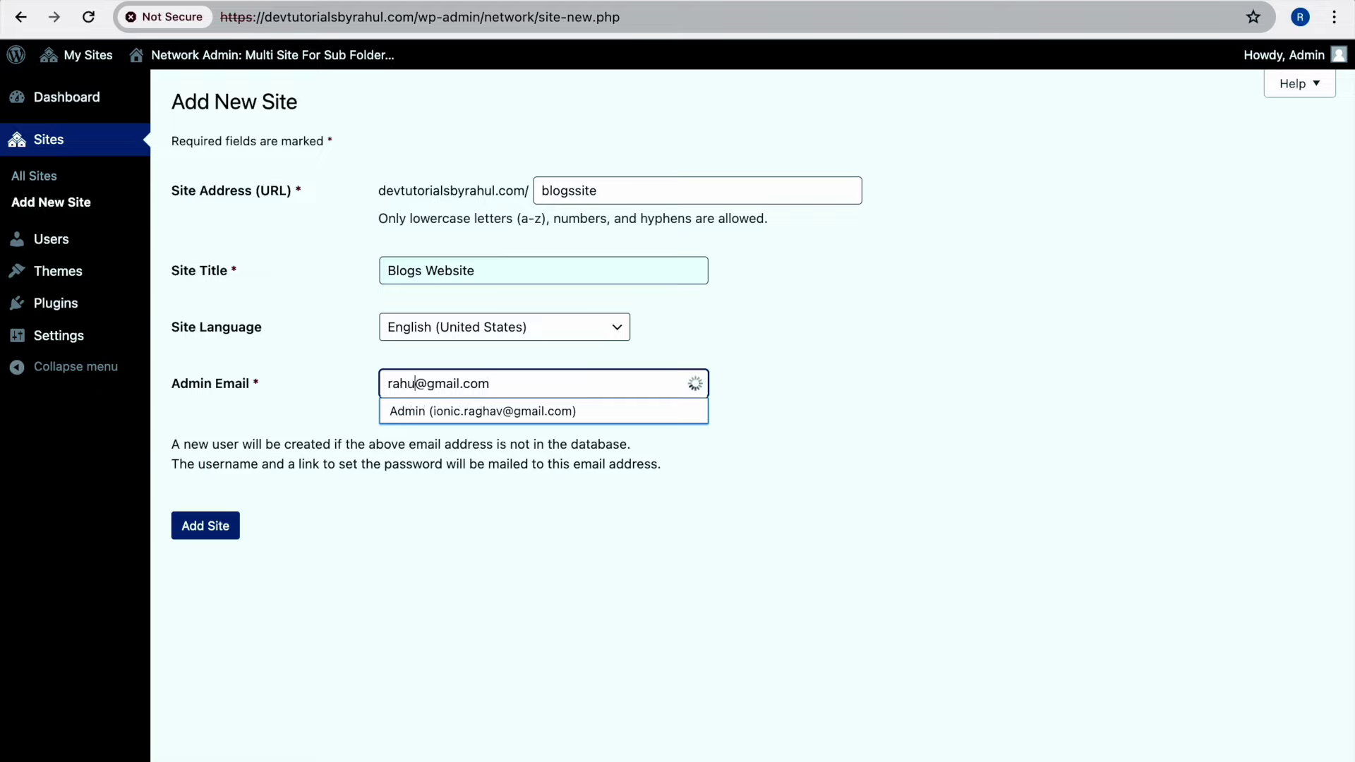
pyautogui.write('blog')
pyautogui.press('BackSpace')
pyautogui.press('BackSpace')
pyautogui.press('BackSpace')
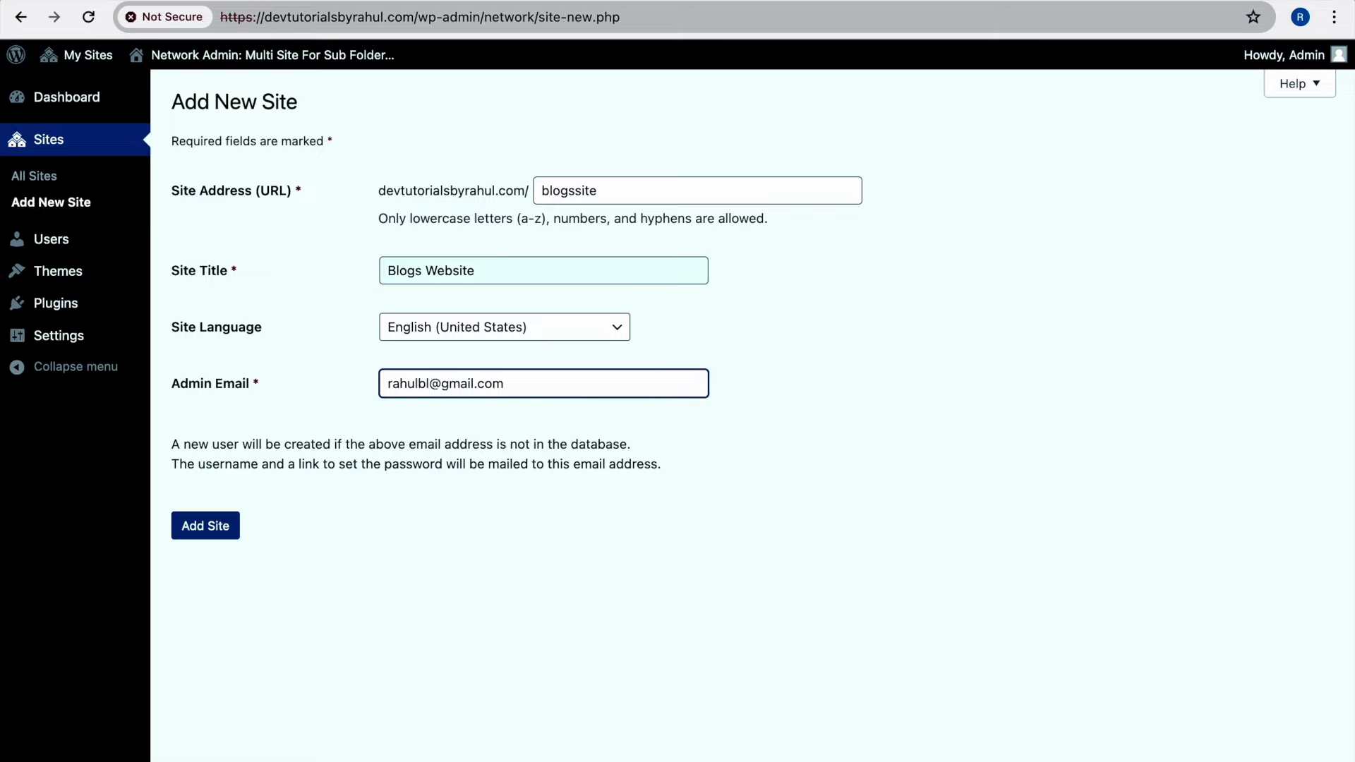
pyautogui.write('logs')
pyautogui.tripleClick(535, 381)
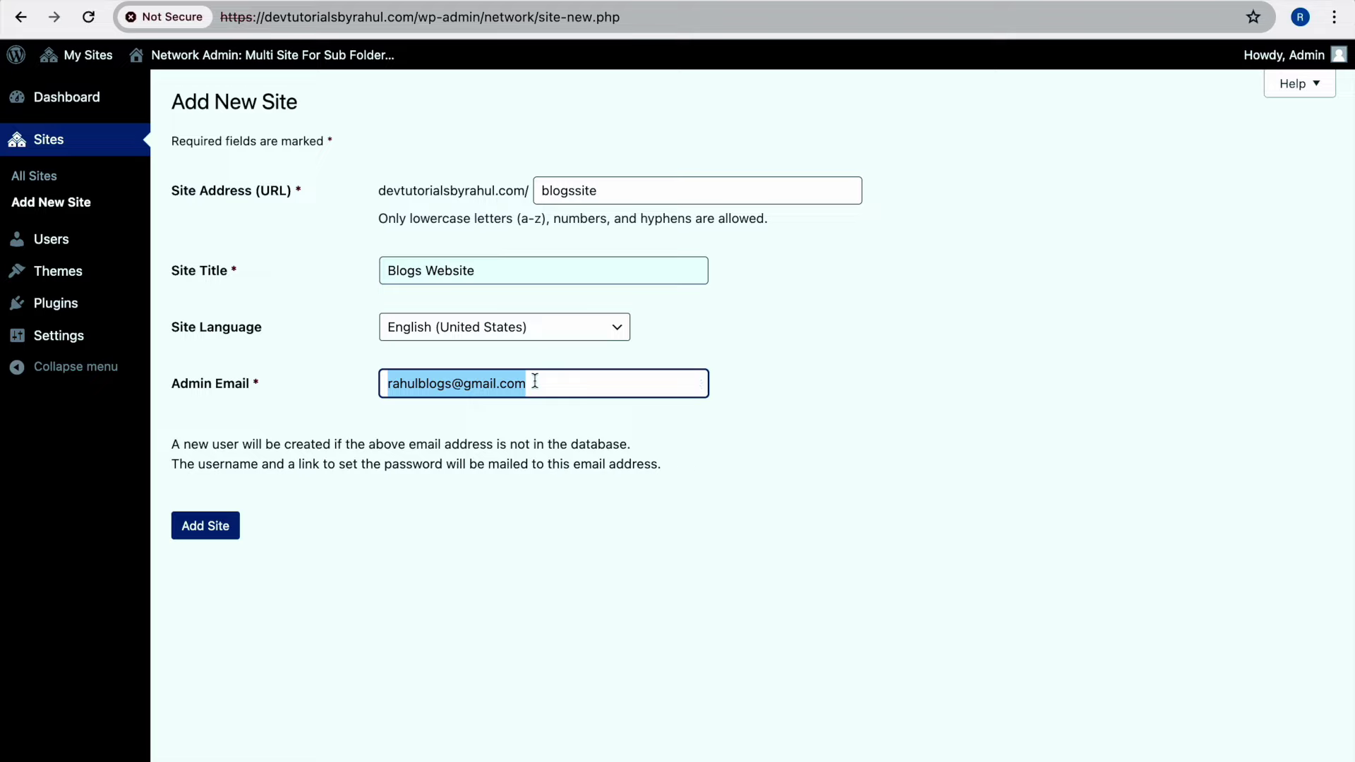
pyautogui.click(200, 526)
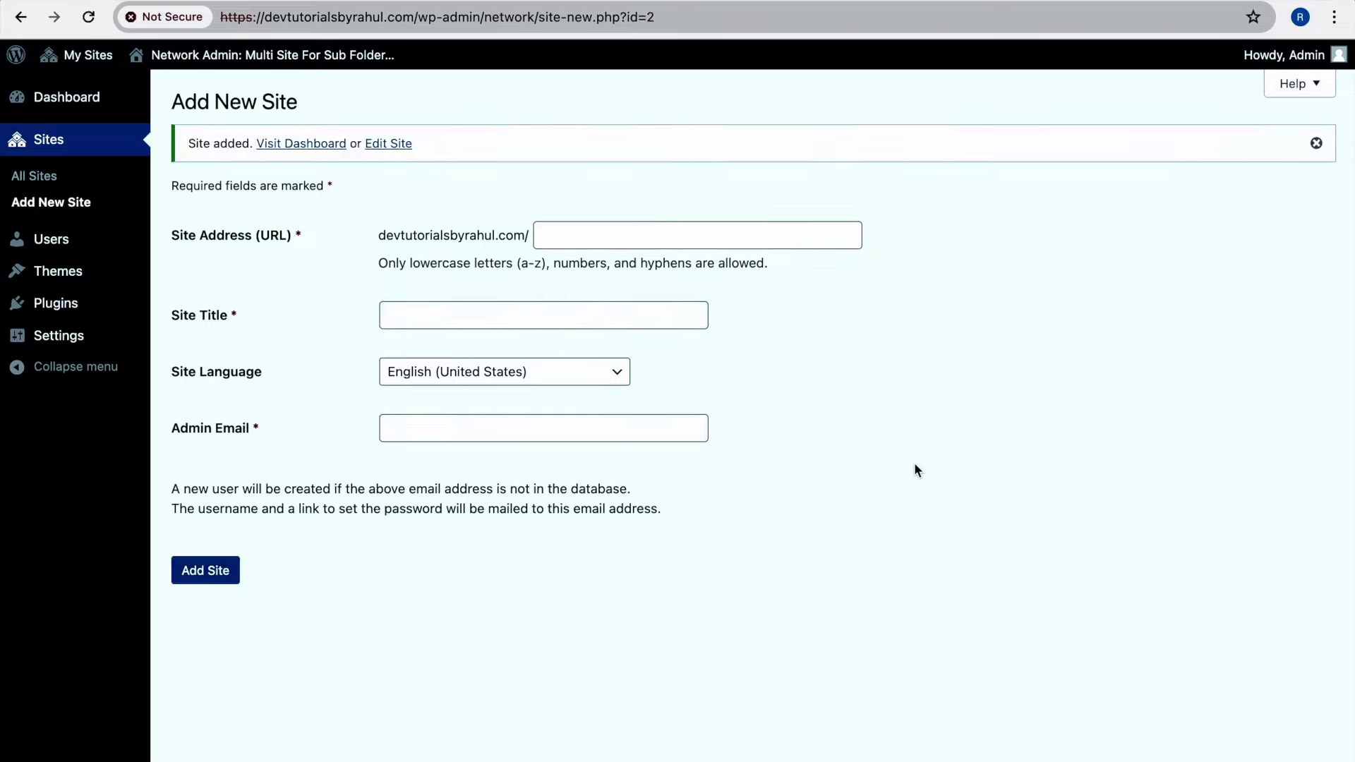
# Open the new site's dashboard in a new tab, then reload All Sites showing both sites
pyautogui.rightClick(329, 146)
pyautogui.click(343, 148)
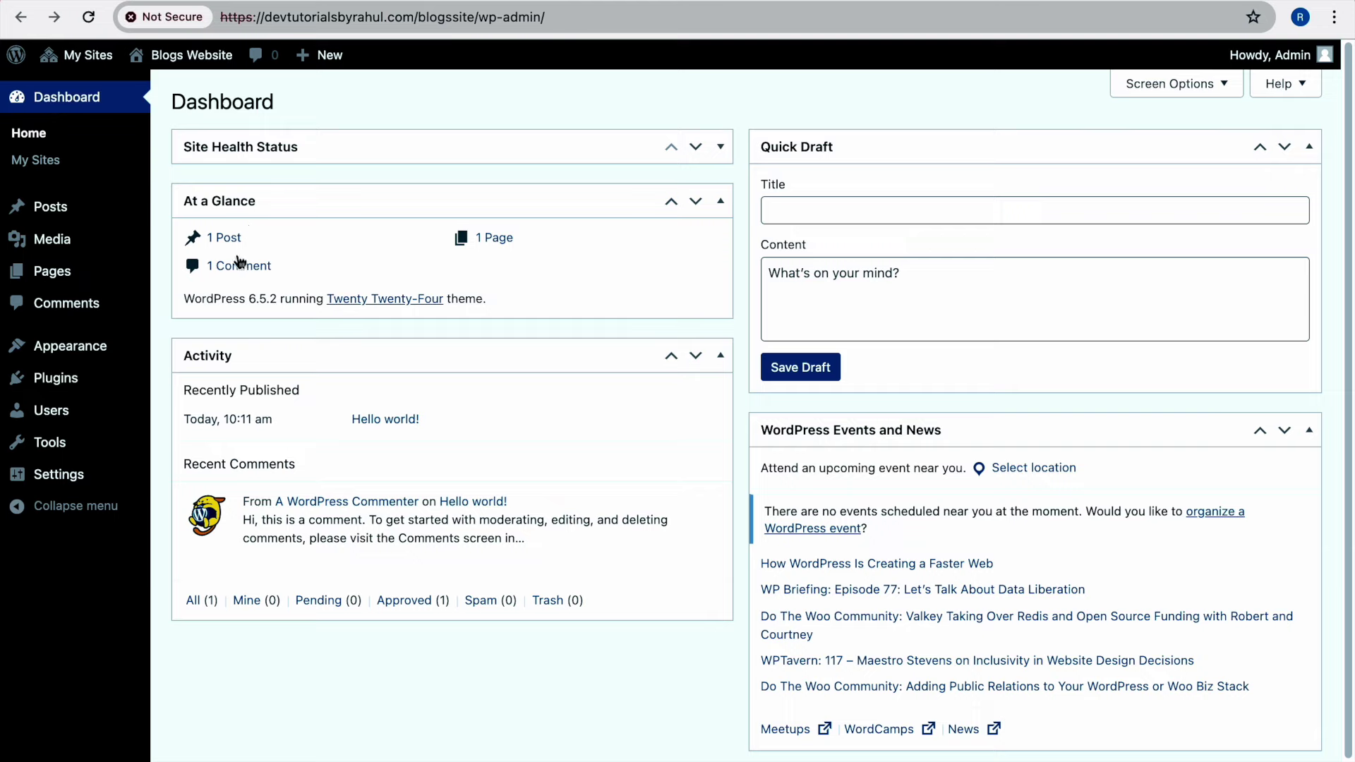
pyautogui.click(569, 21)
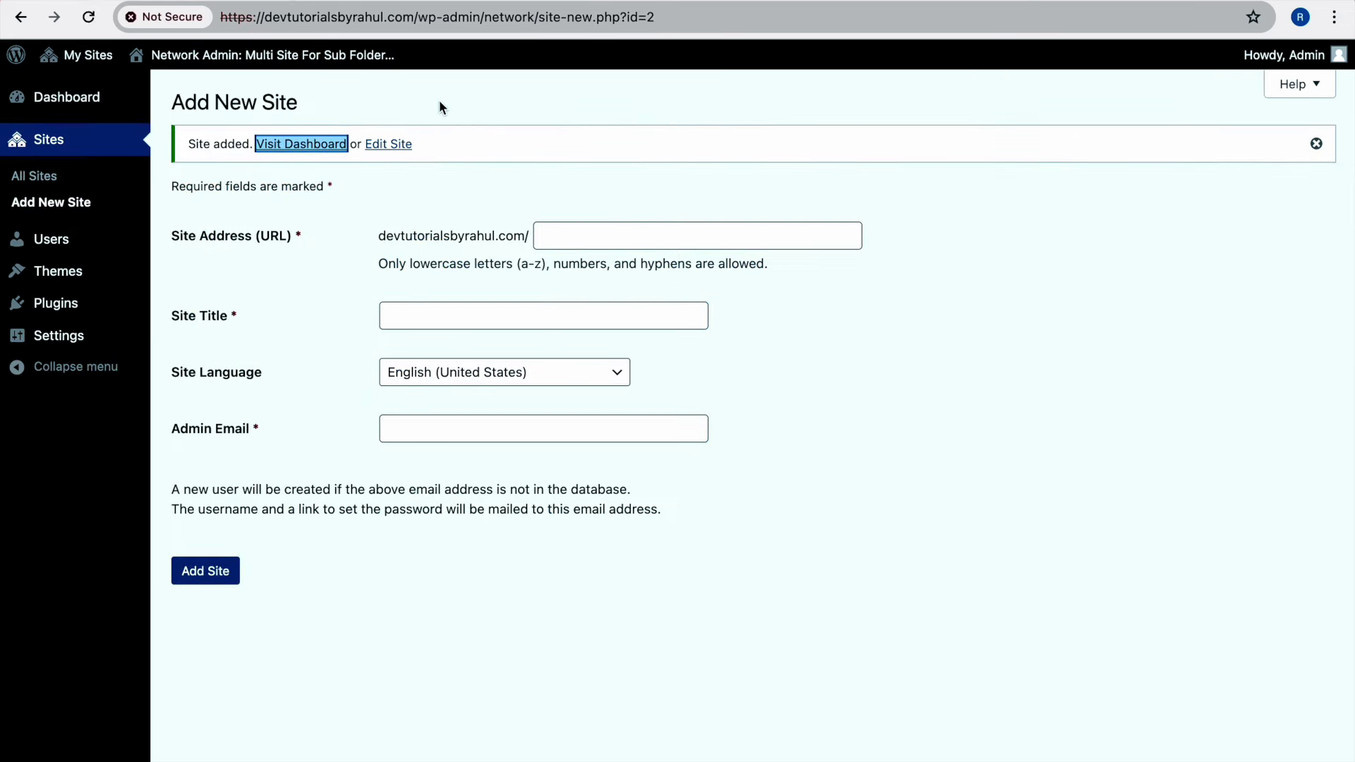
pyautogui.click(44, 175)
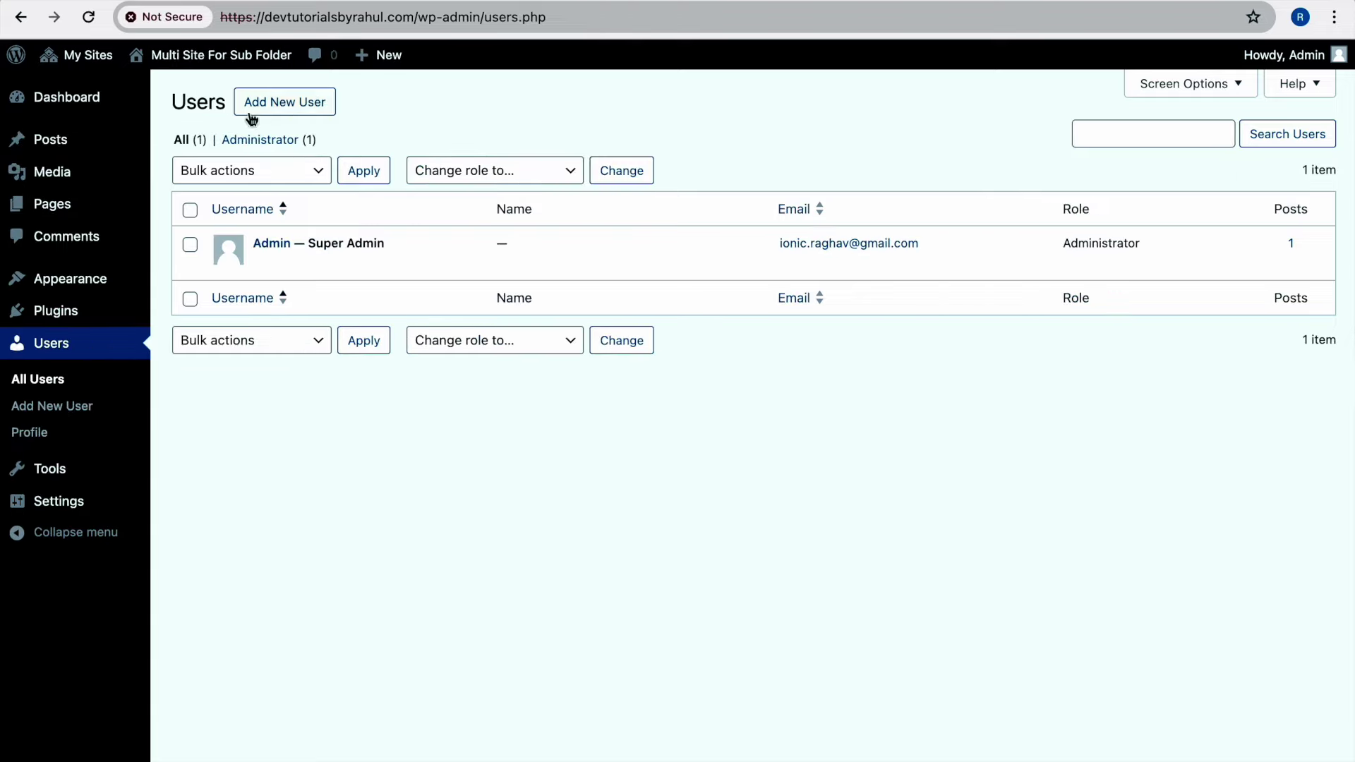
pyautogui.click(89, 17)
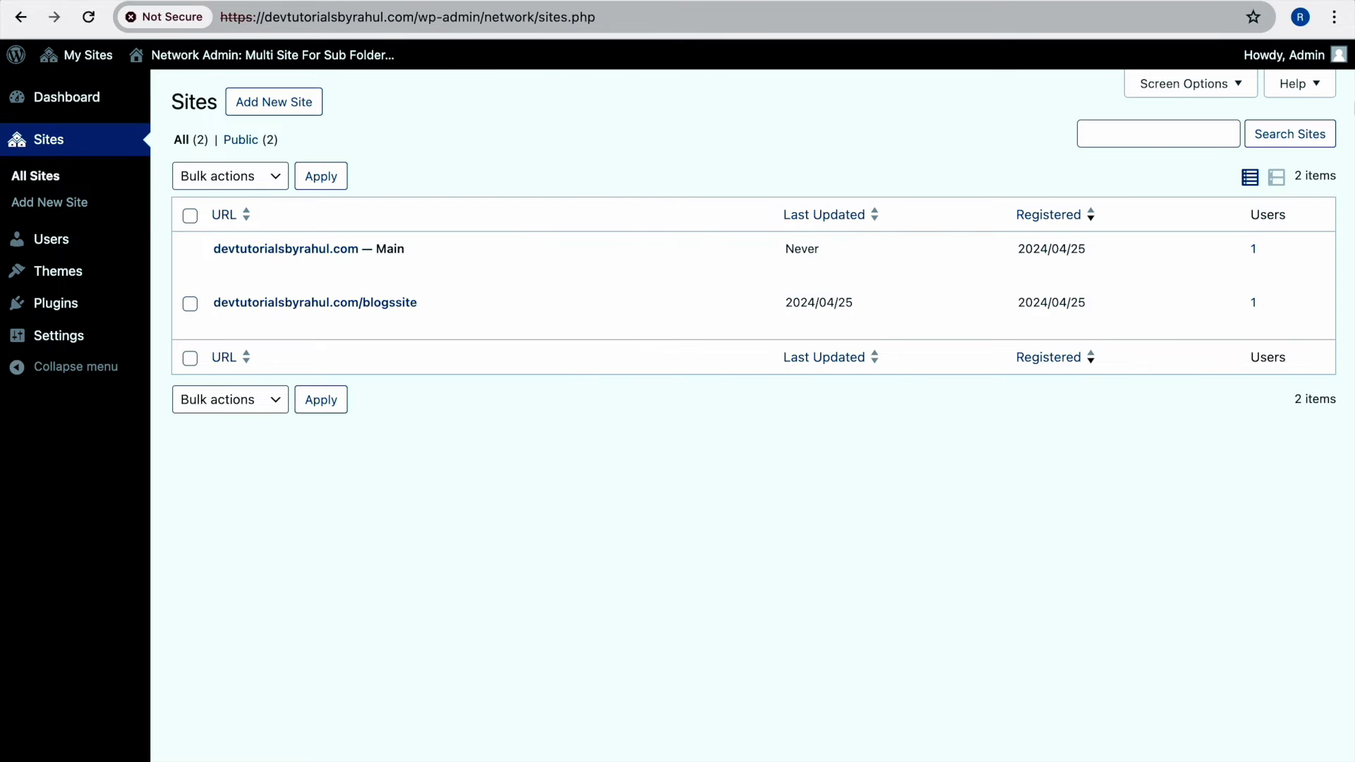
# Open the subsite's dashboard in a new tab and view its Plugins page, Akismet and Hello Dolly inactive
pyautogui.moveTo(1300, 67)
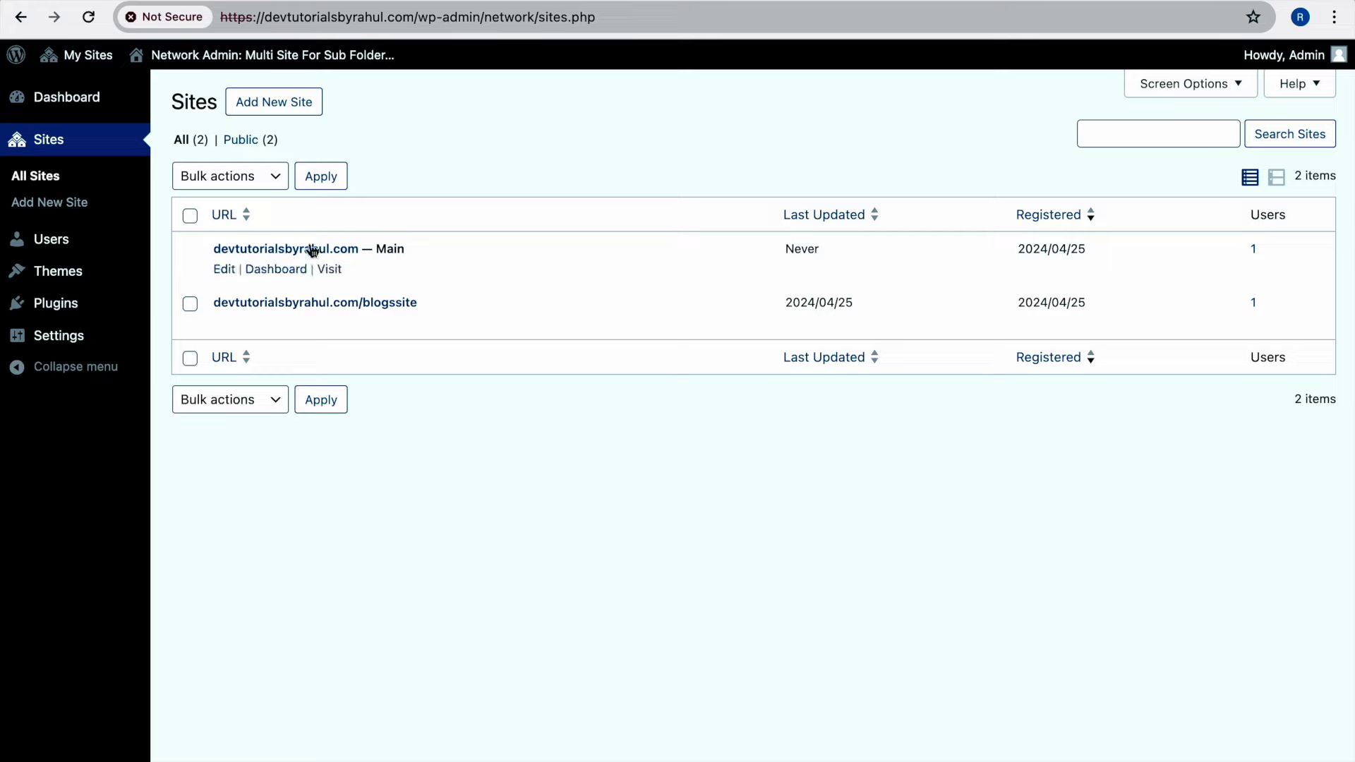
pyautogui.moveTo(324, 258)
pyautogui.moveTo(357, 313)
pyautogui.rightClick(306, 274)
pyautogui.click(541, 105)
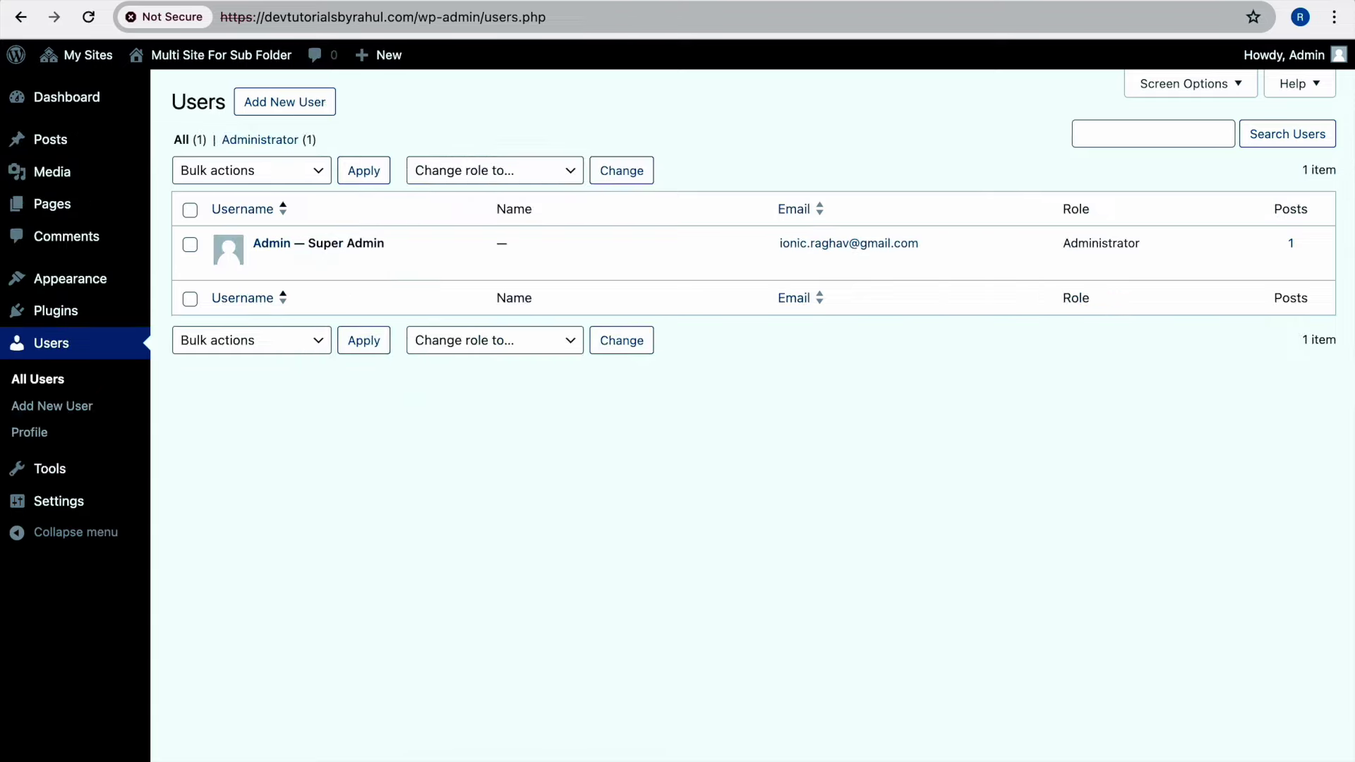
pyautogui.hotkey('ctrl', 't')
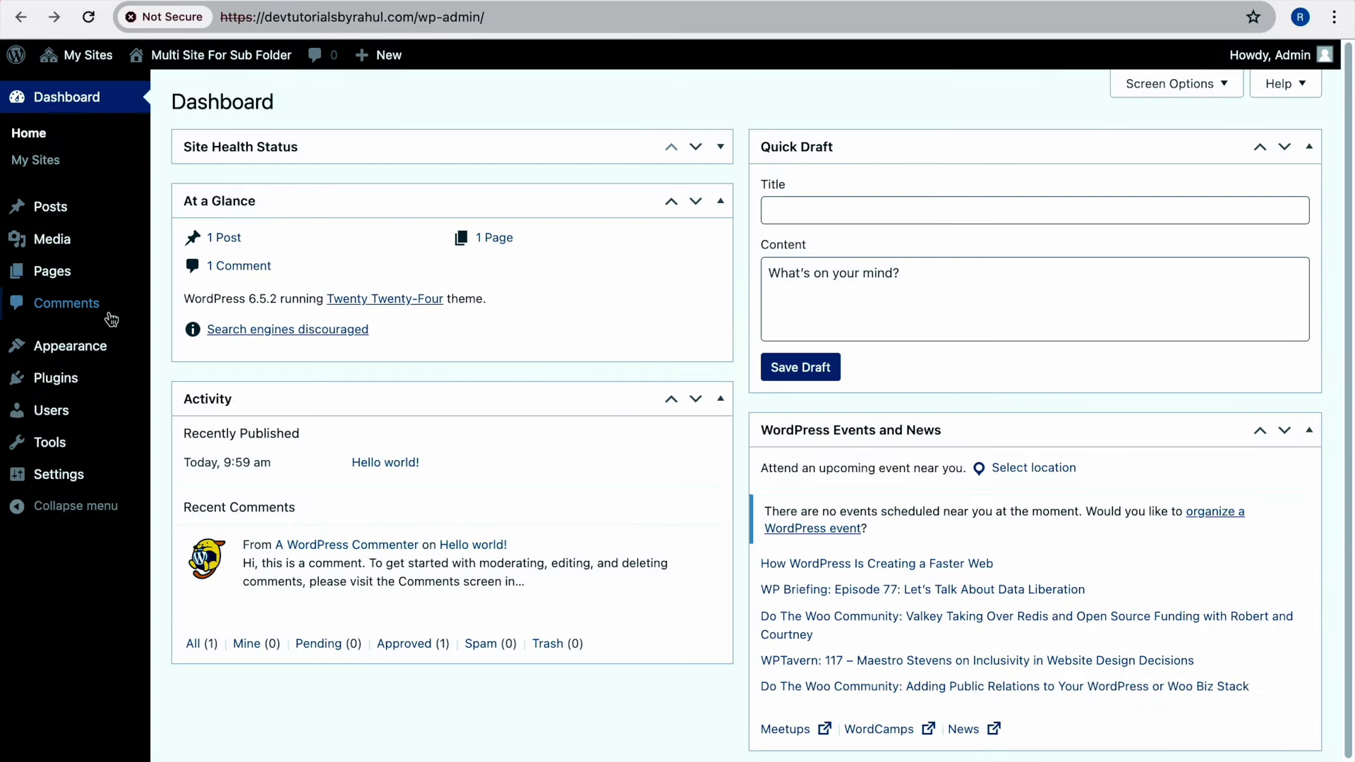
pyautogui.scroll(-1, 94, 352)
pyautogui.moveTo(94, 353)
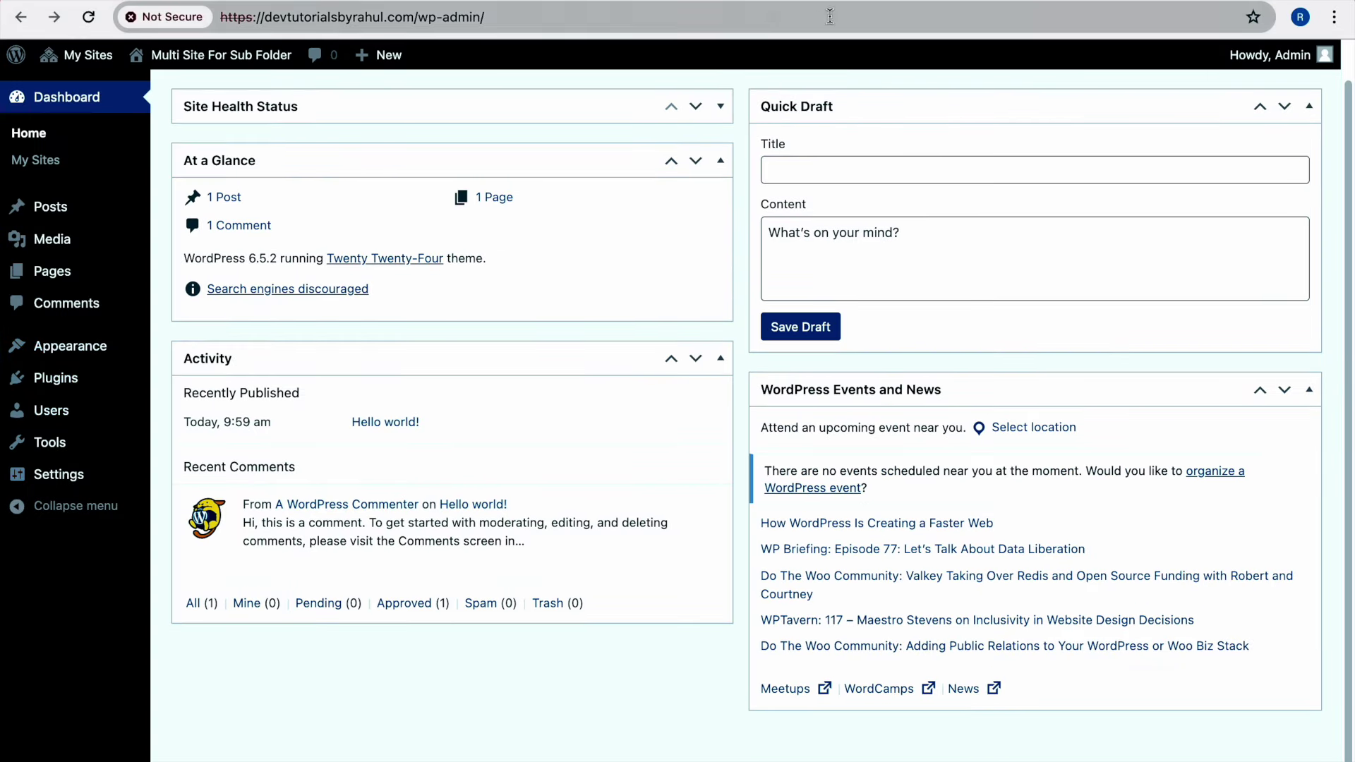
pyautogui.hotkey('ctrl', 't')
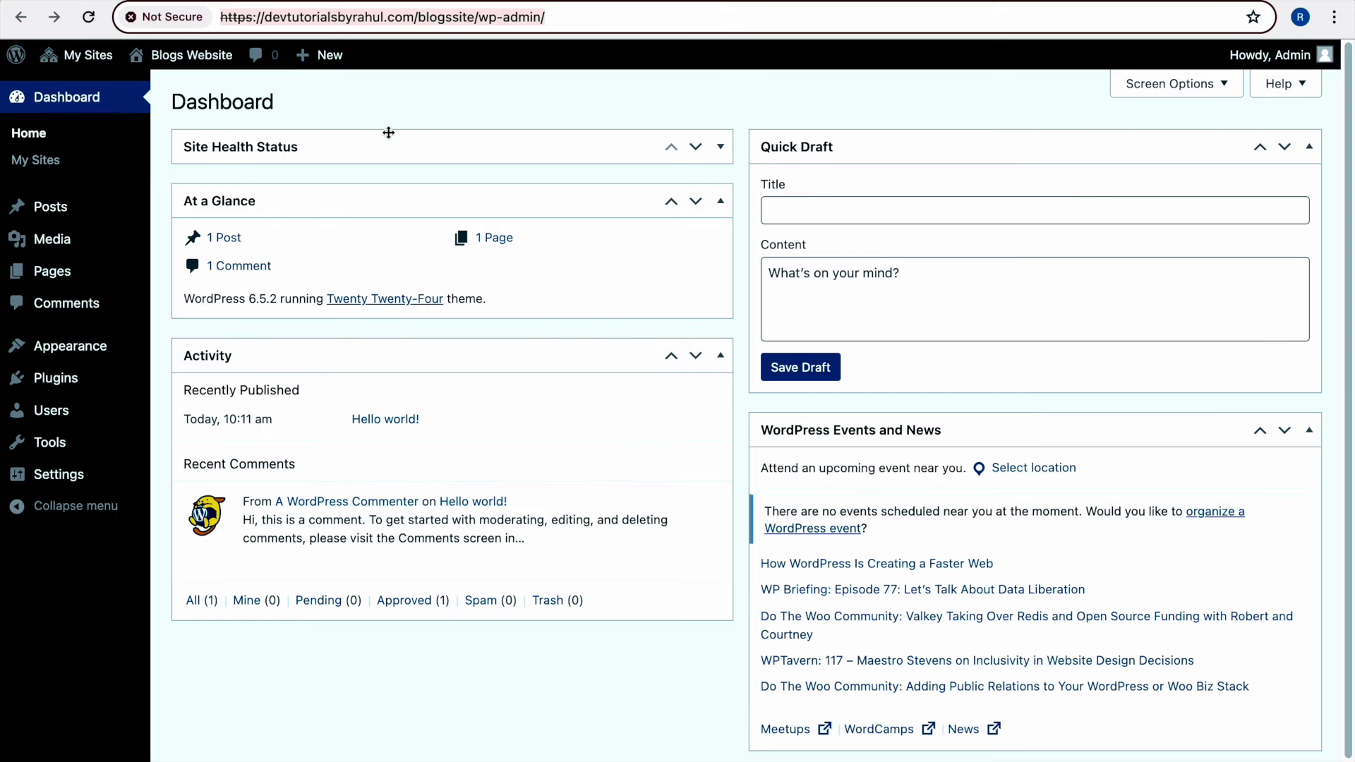
pyautogui.scroll(-1, 82, 359)
pyautogui.click(56, 378)
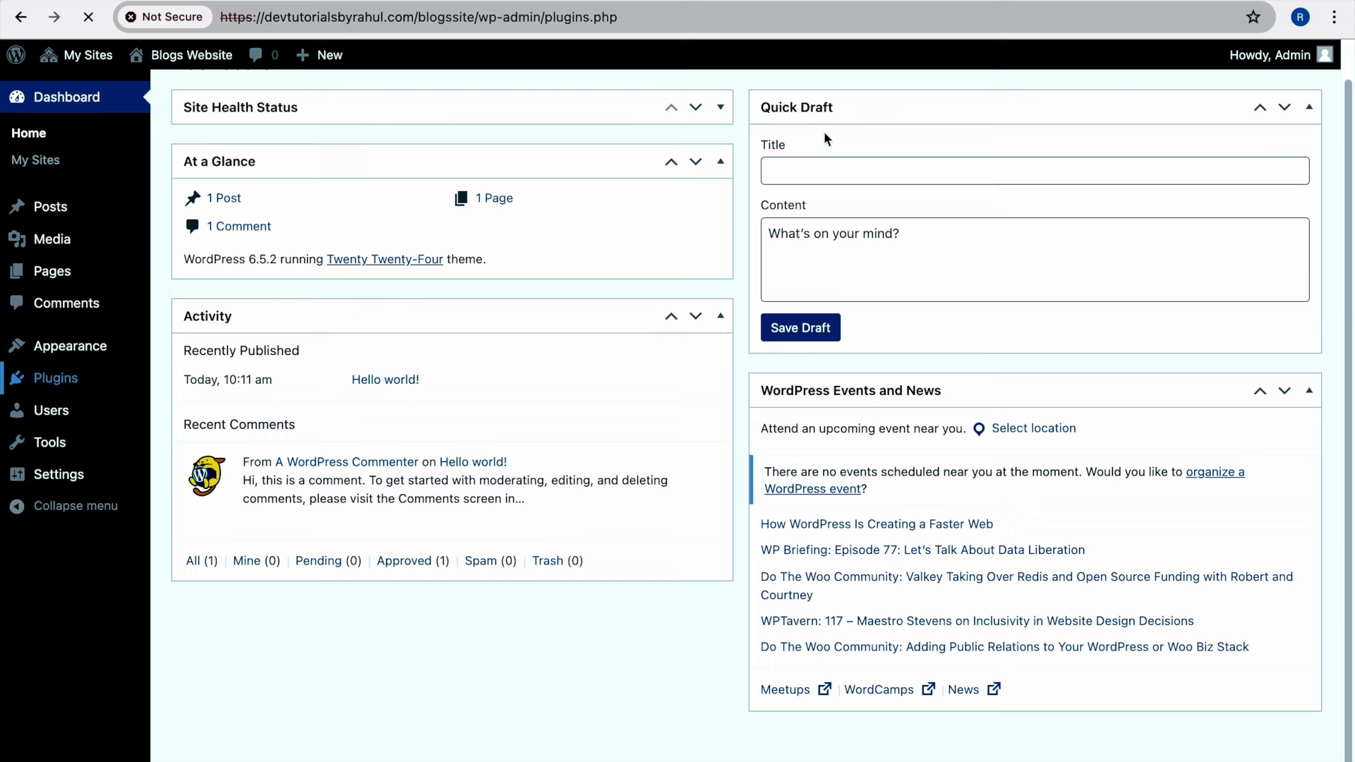
# Open the blogssite Users list and edit its sole administrator's profile
pyautogui.moveTo(88, 273)
pyautogui.moveTo(82, 345)
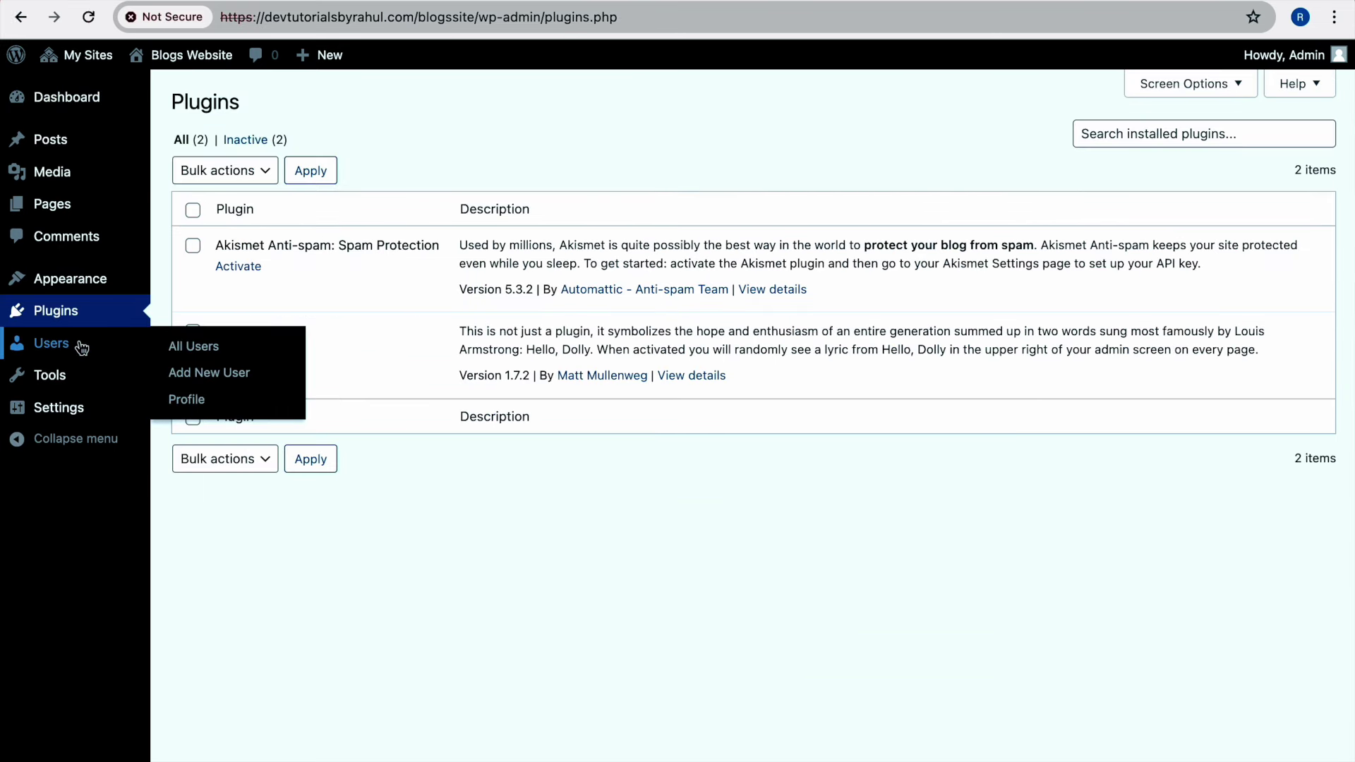
pyautogui.click(190, 346)
pyautogui.moveTo(323, 242)
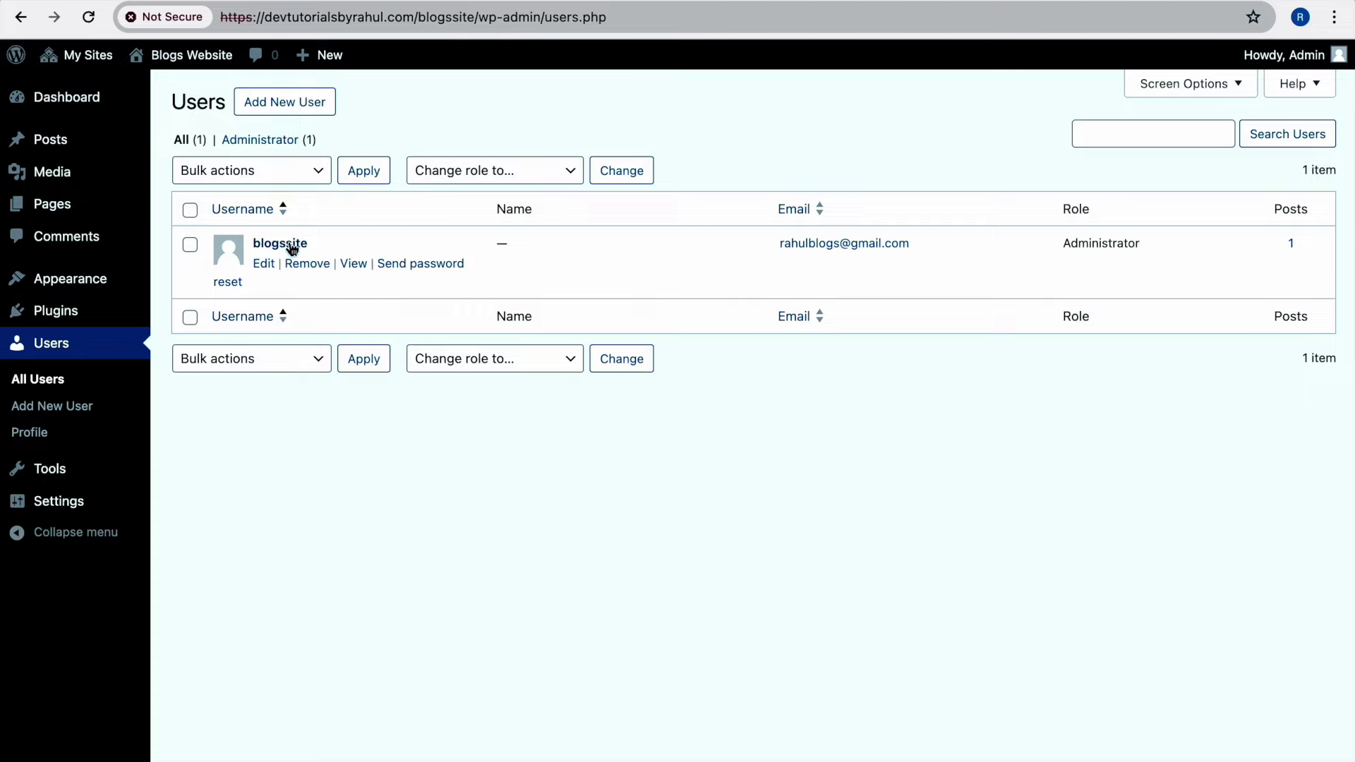
pyautogui.moveTo(315, 244)
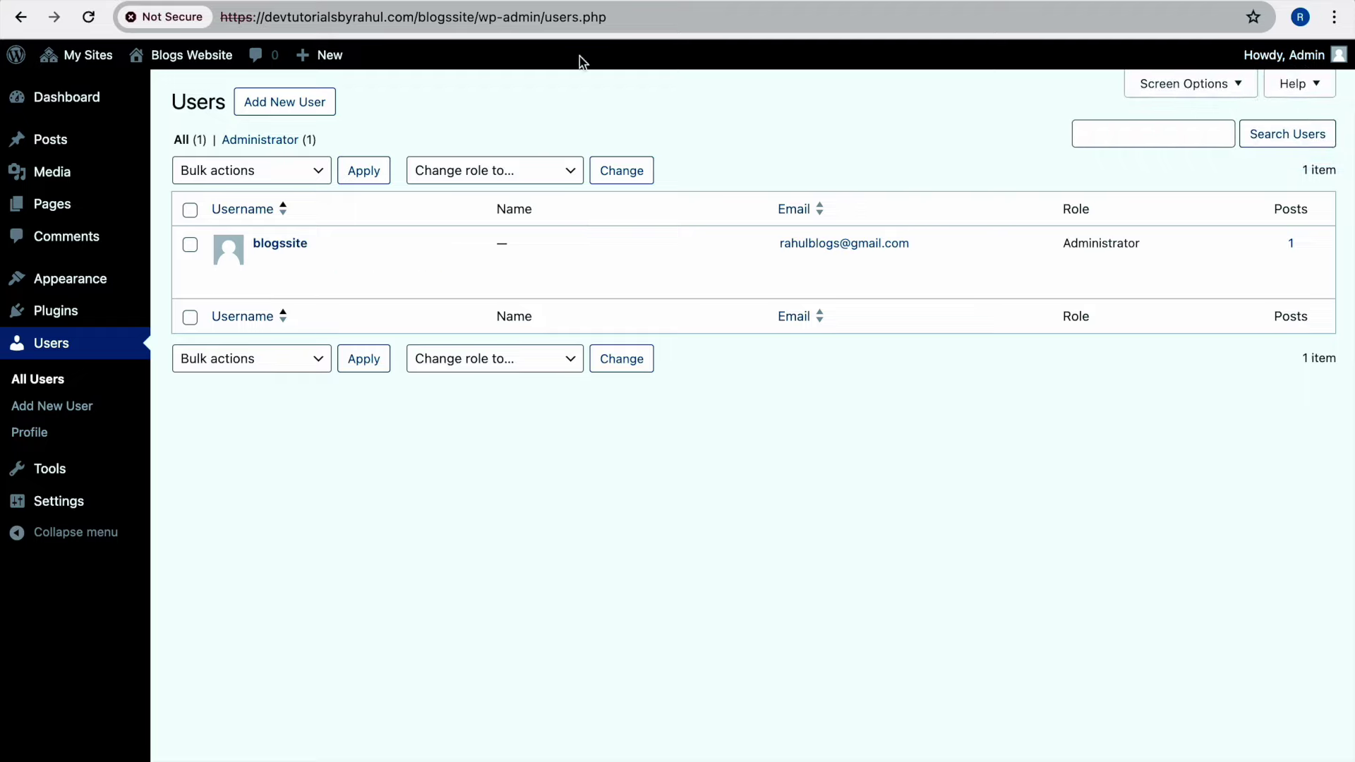
pyautogui.moveTo(313, 242); pyautogui.dragTo(255, 242)
pyautogui.press('super+c')
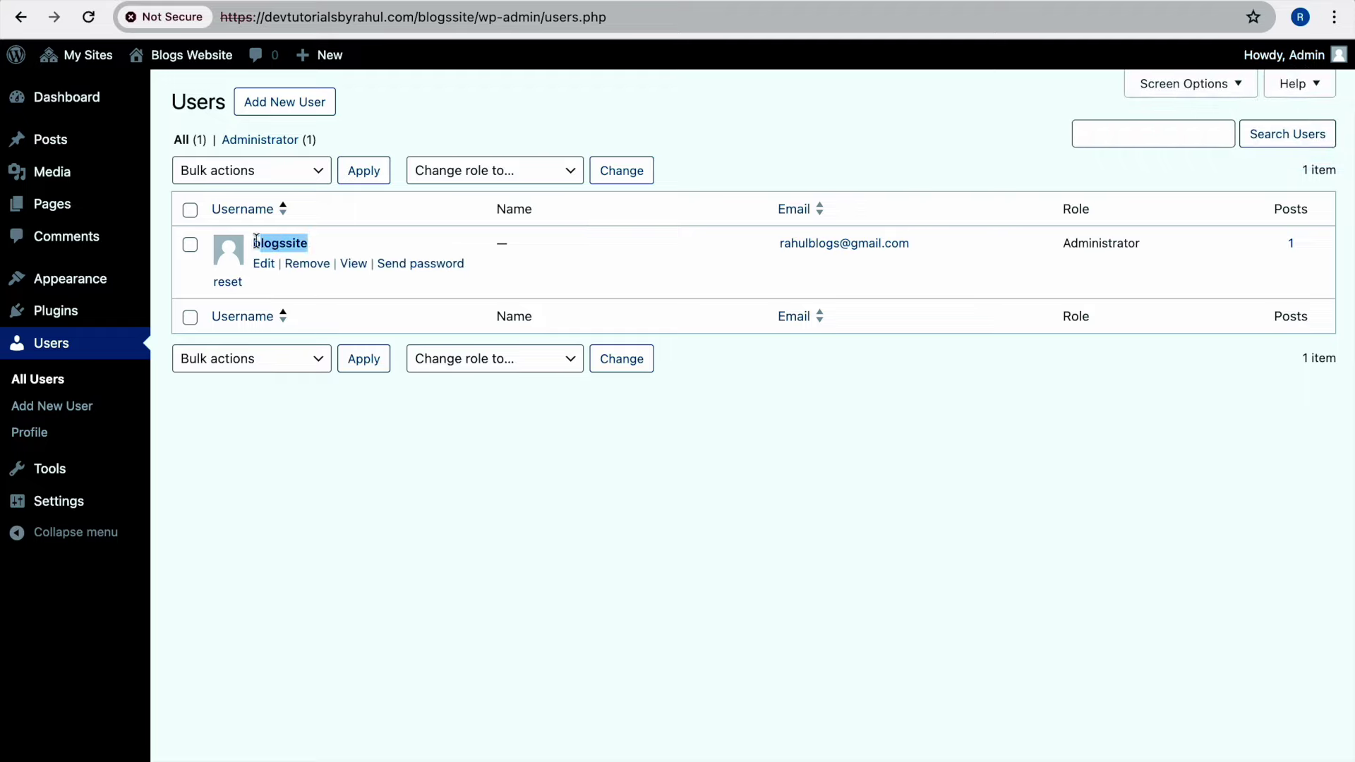
pyautogui.click(544, 156)
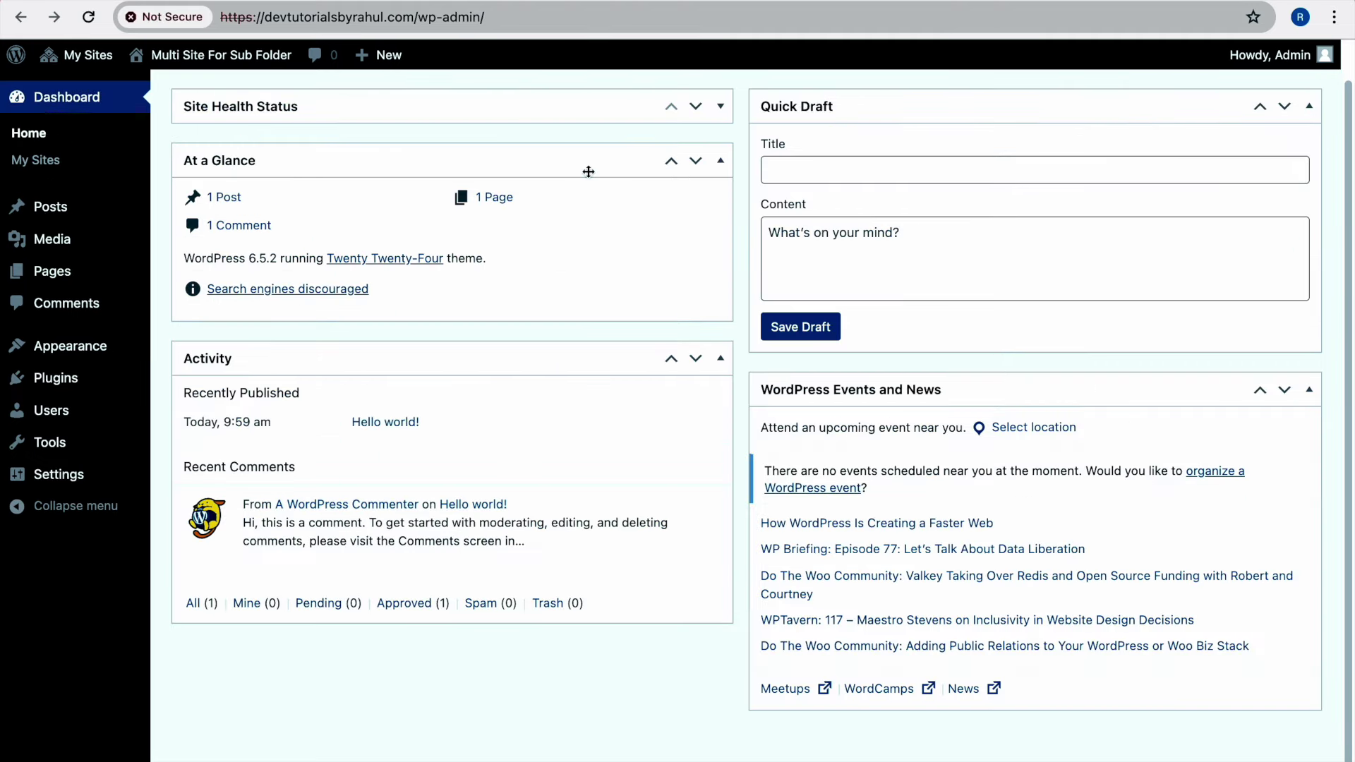
pyautogui.scroll(1, 588, 172)
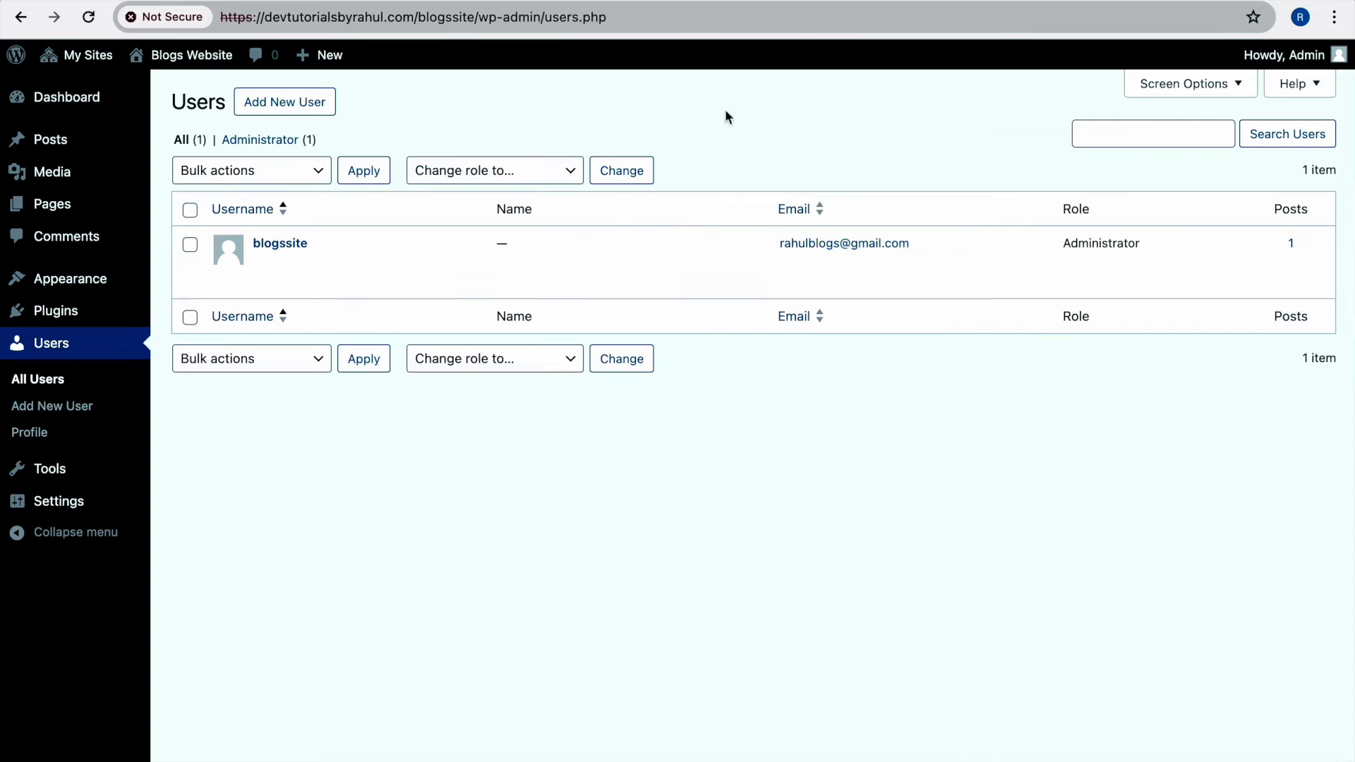
pyautogui.moveTo(319, 249)
pyautogui.moveTo(314, 244); pyautogui.dragTo(273, 244)
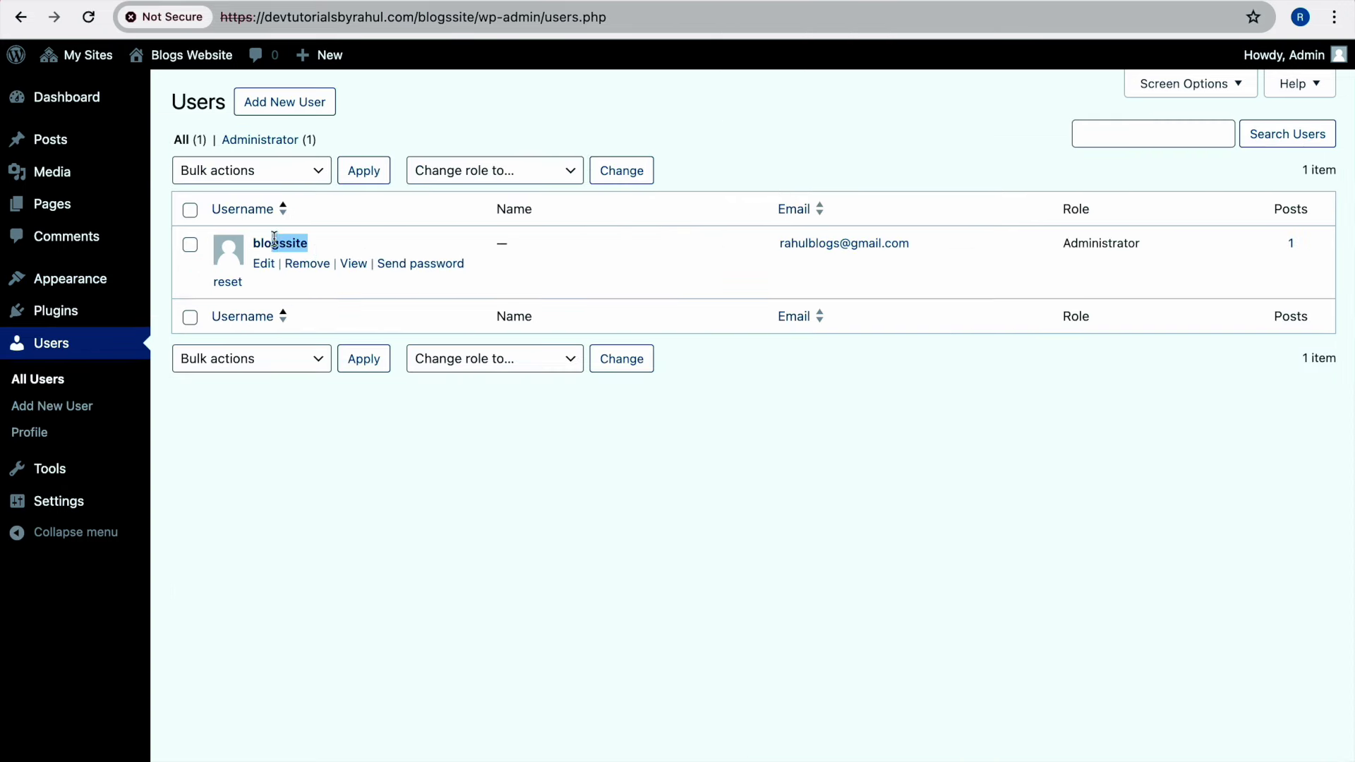
pyautogui.click(264, 264)
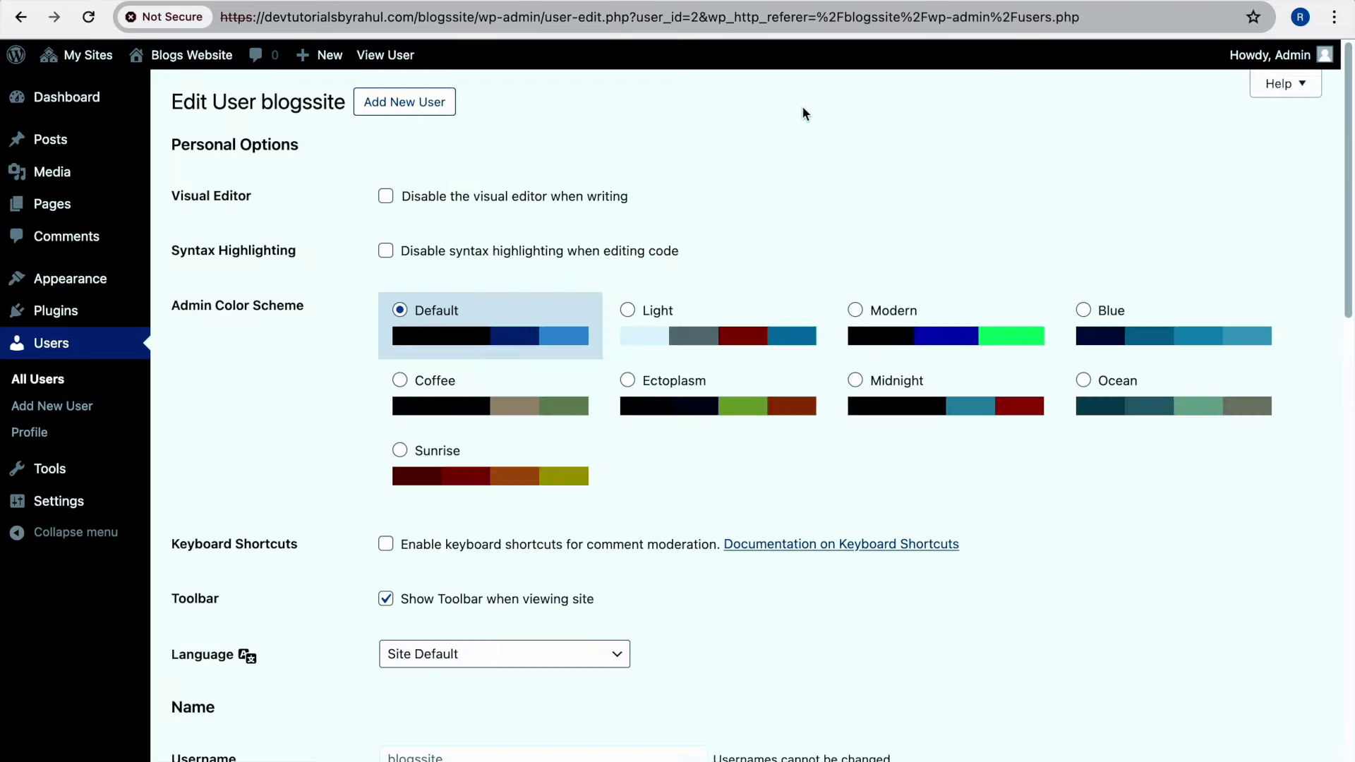
# Generate a new password for the administrator, copy it, and update the user
pyautogui.scroll(-15, 677, 302)
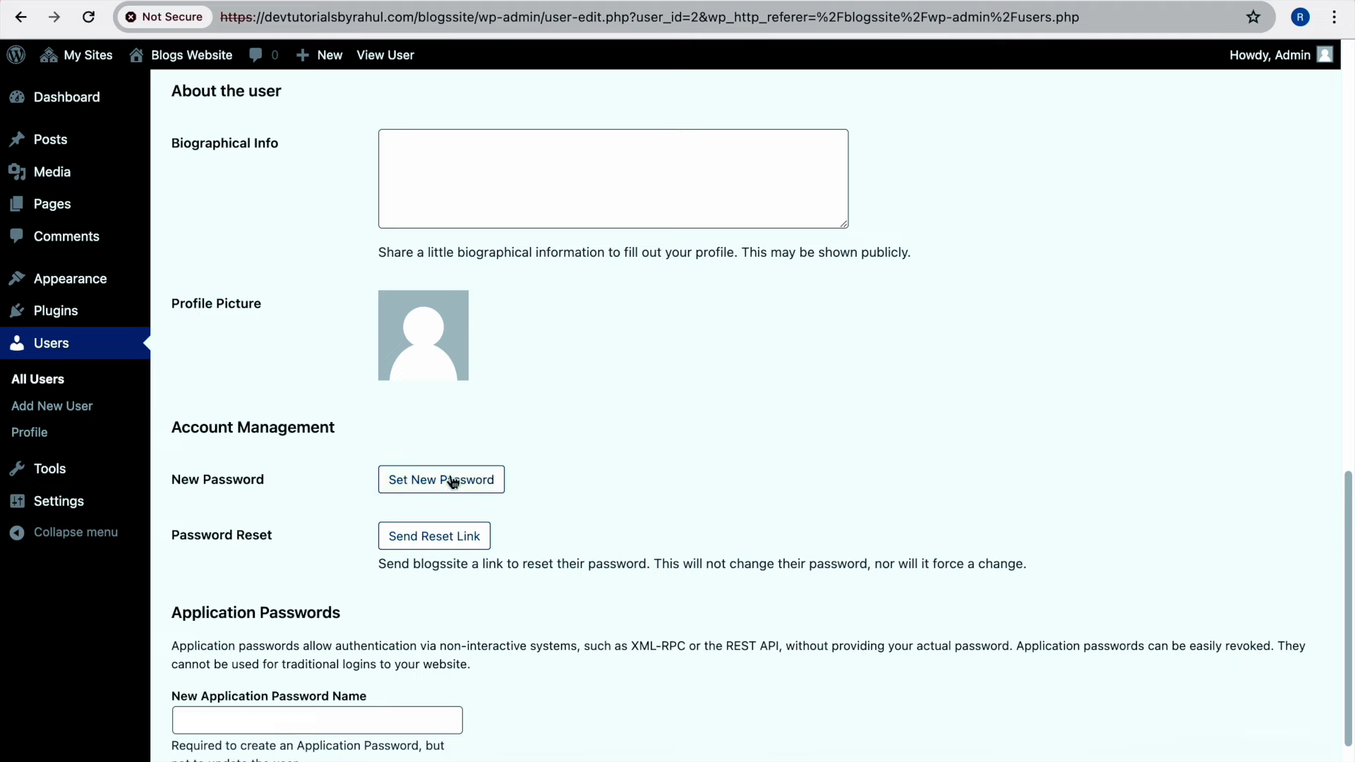
pyautogui.click(454, 477)
pyautogui.scroll(-2, 494, 472)
pyautogui.tripleClick(563, 468)
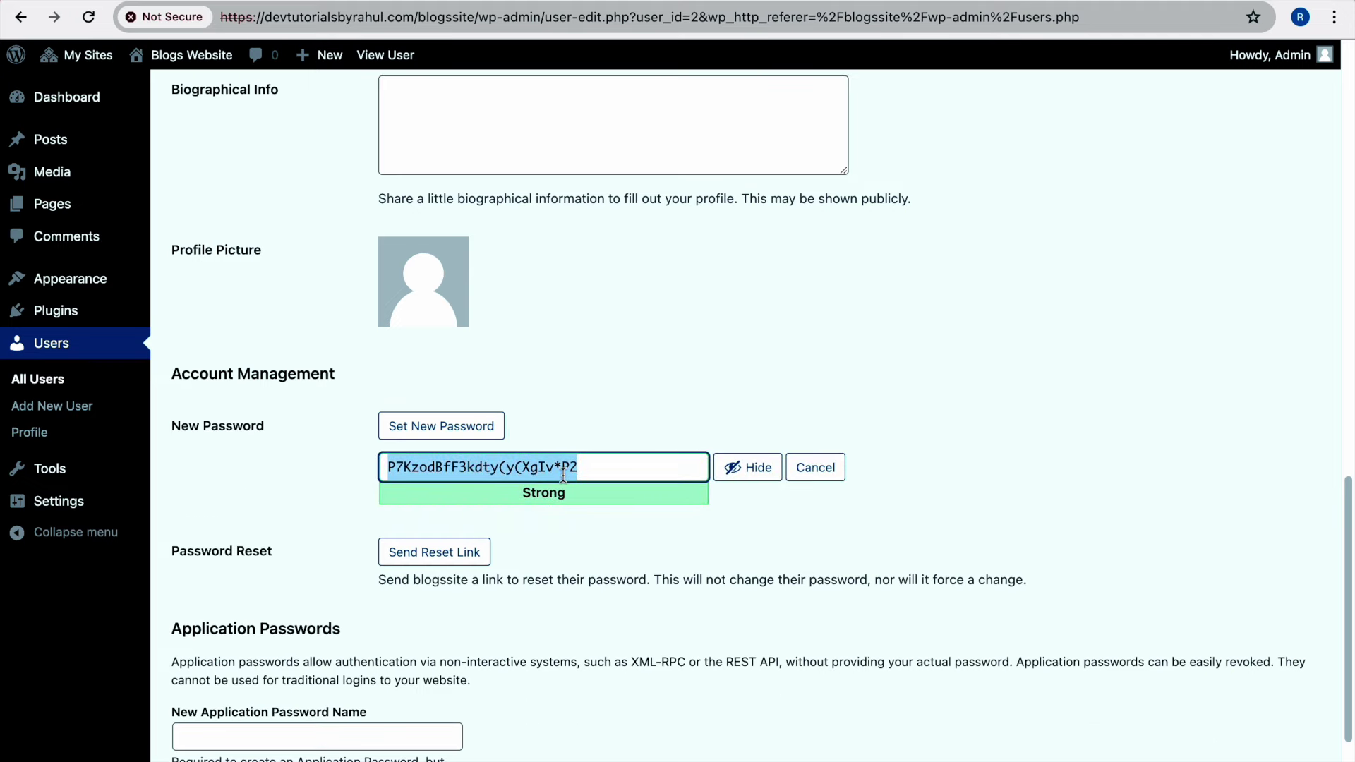
pyautogui.scroll(-3, 563, 469)
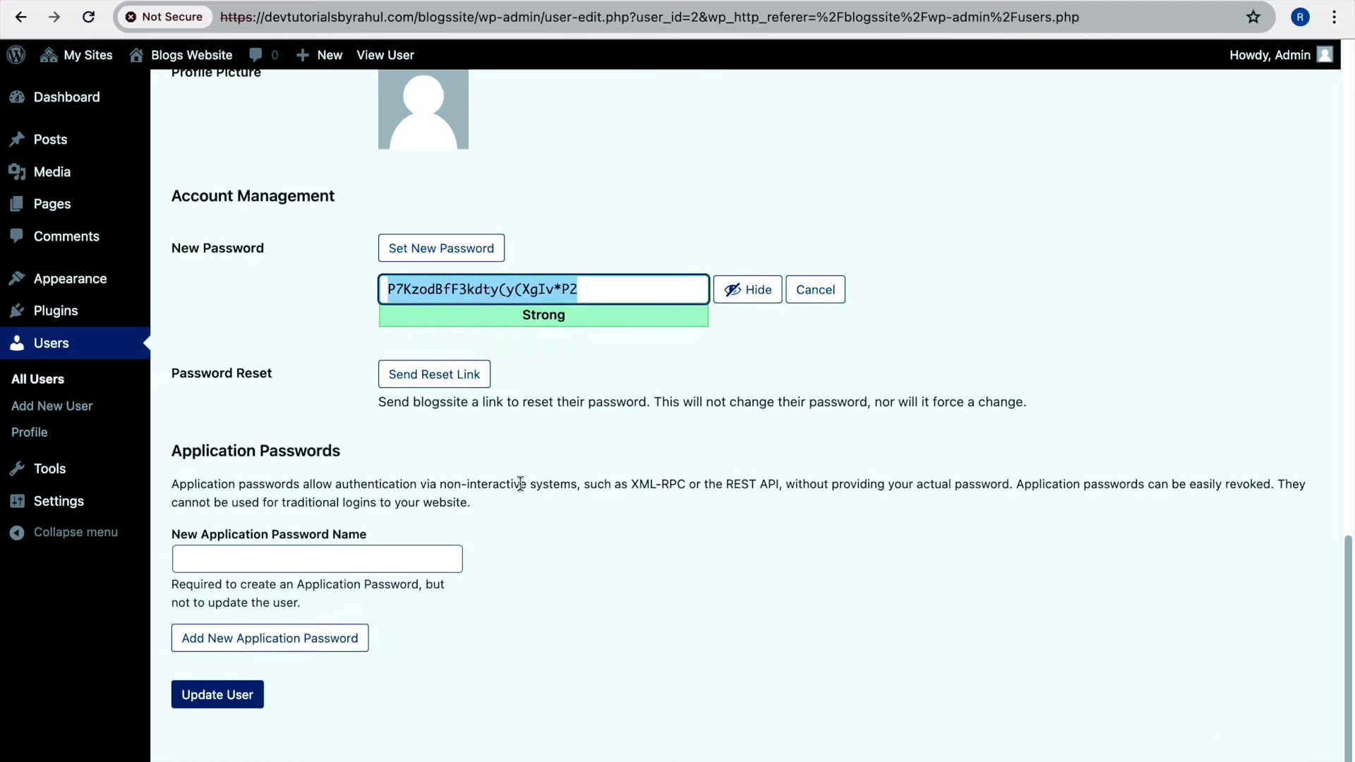
pyautogui.click(223, 703)
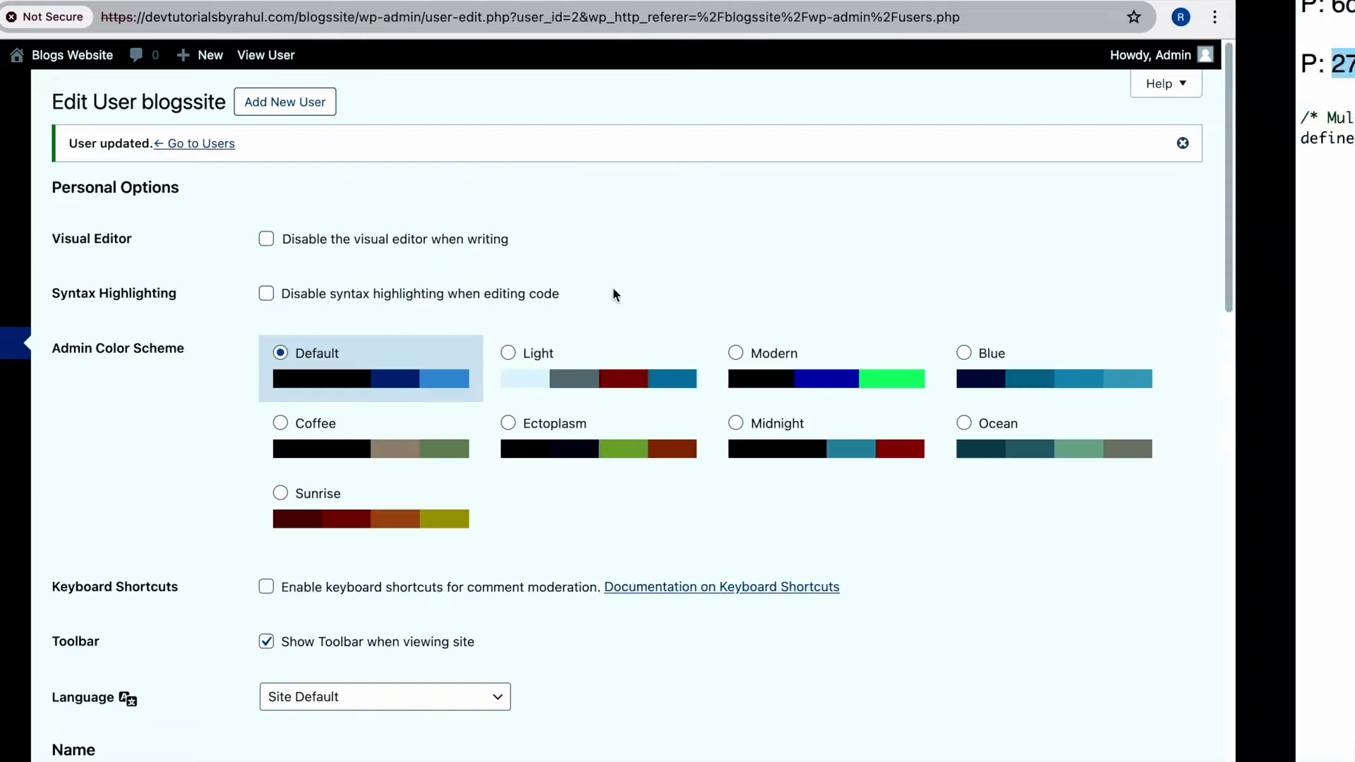
# Paste the new password and the administrator's username into the notes file
pyautogui.click(429, 155)
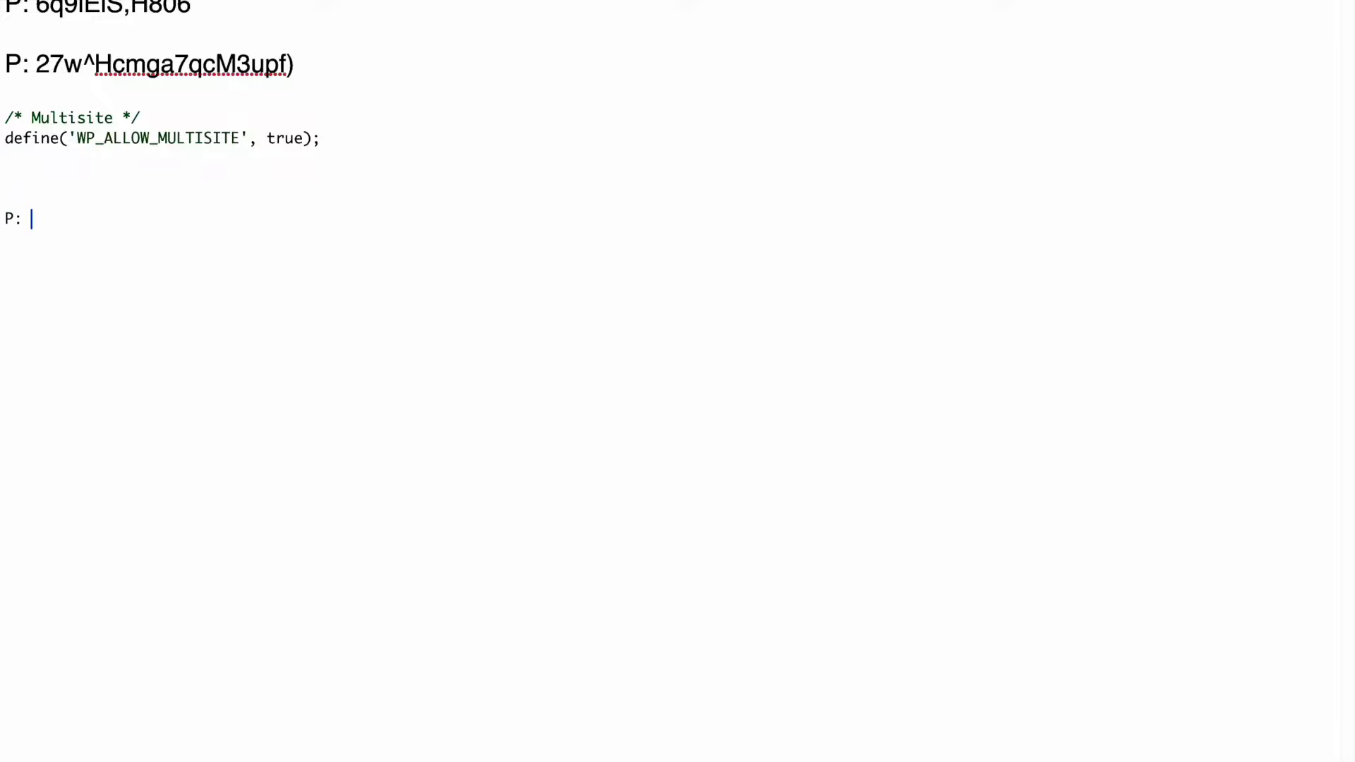
pyautogui.press('super+v')
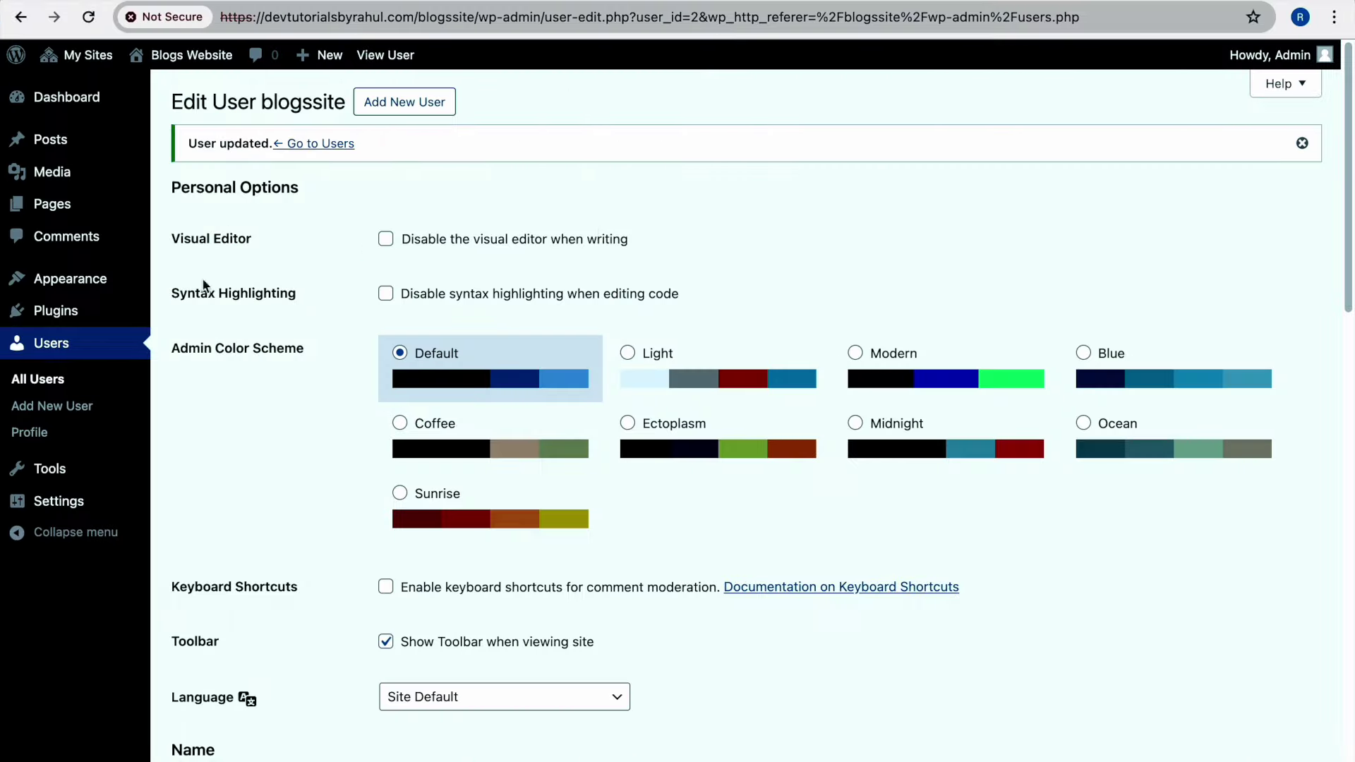
pyautogui.press('super+r')
pyautogui.moveTo(315, 243); pyautogui.dragTo(252, 243)
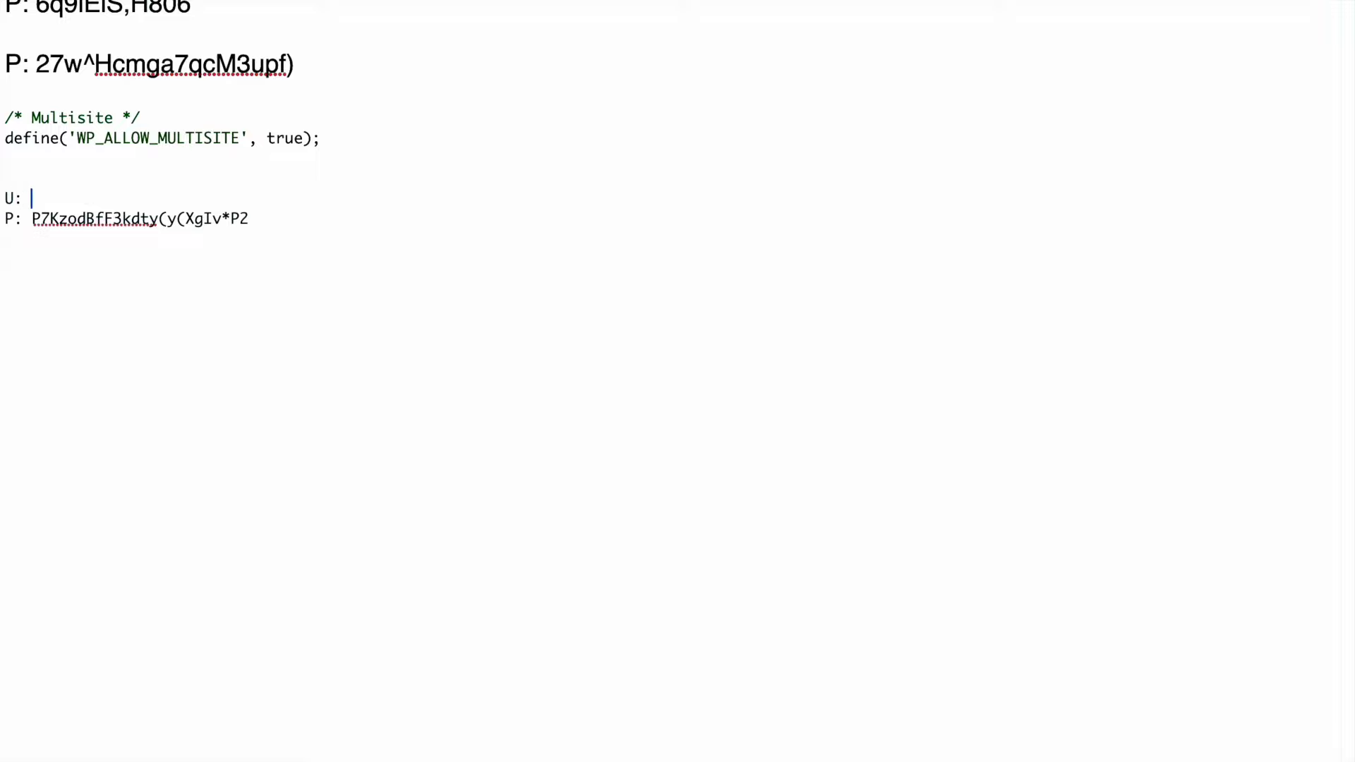
pyautogui.press('super+v')
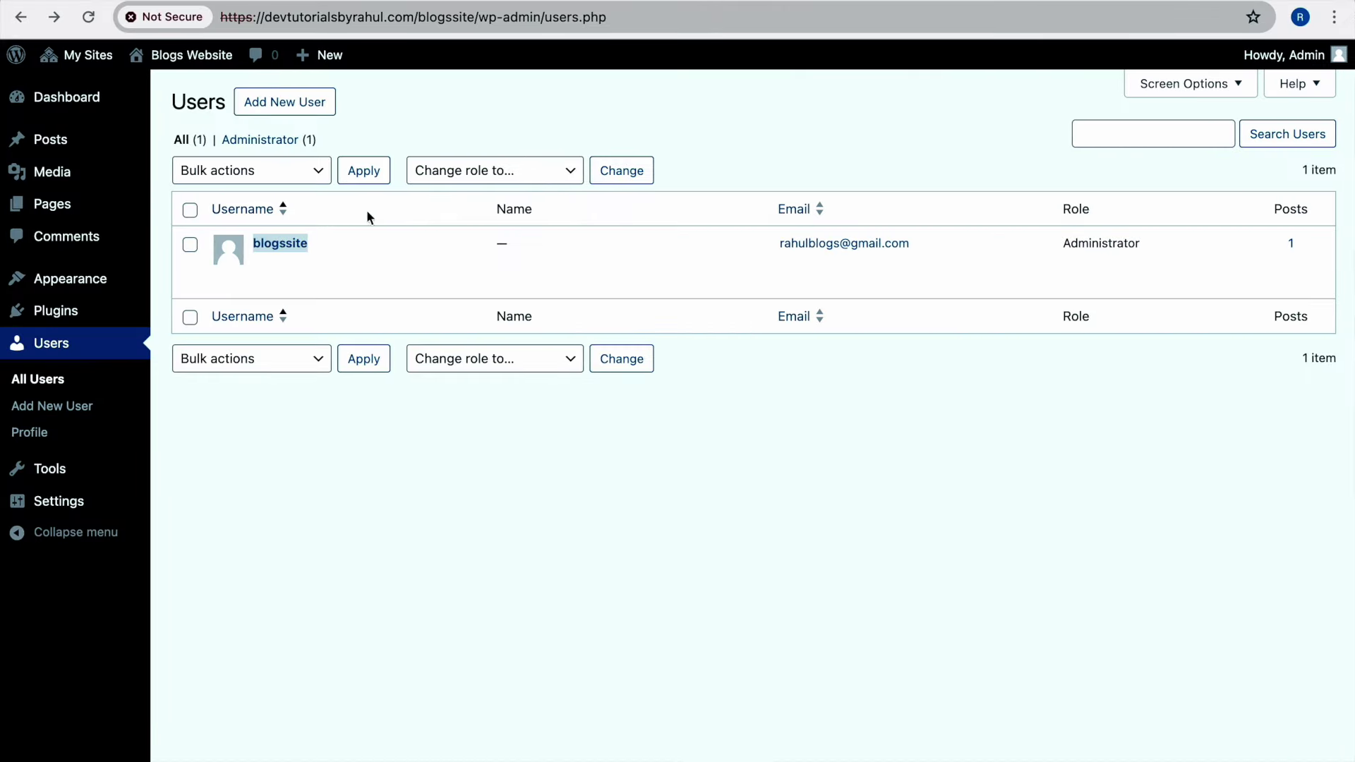
# Copy the blogssite dashboard link from the Sites list and load it in a private window
pyautogui.press('super+t')
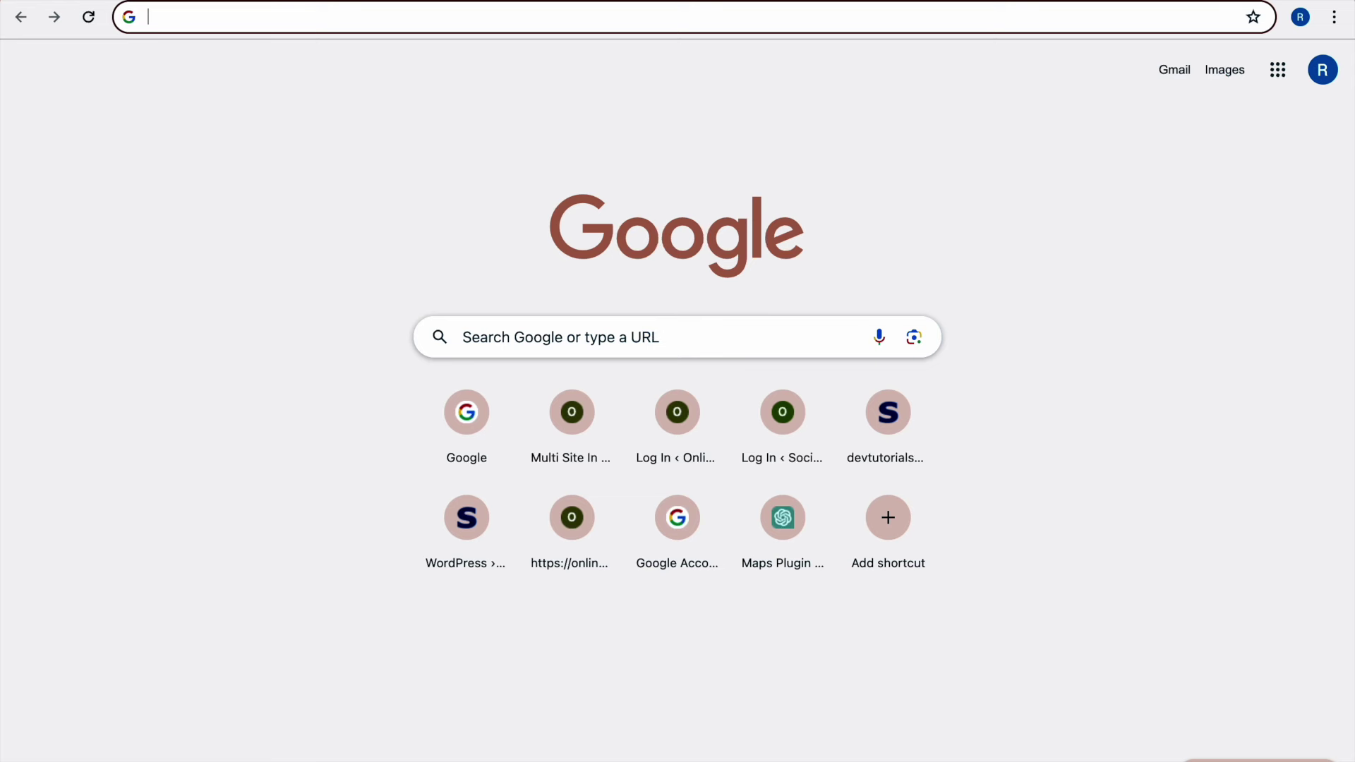
pyautogui.write('devtutorialsbyrahul.com/wp-admin/')
pyautogui.press('Return')
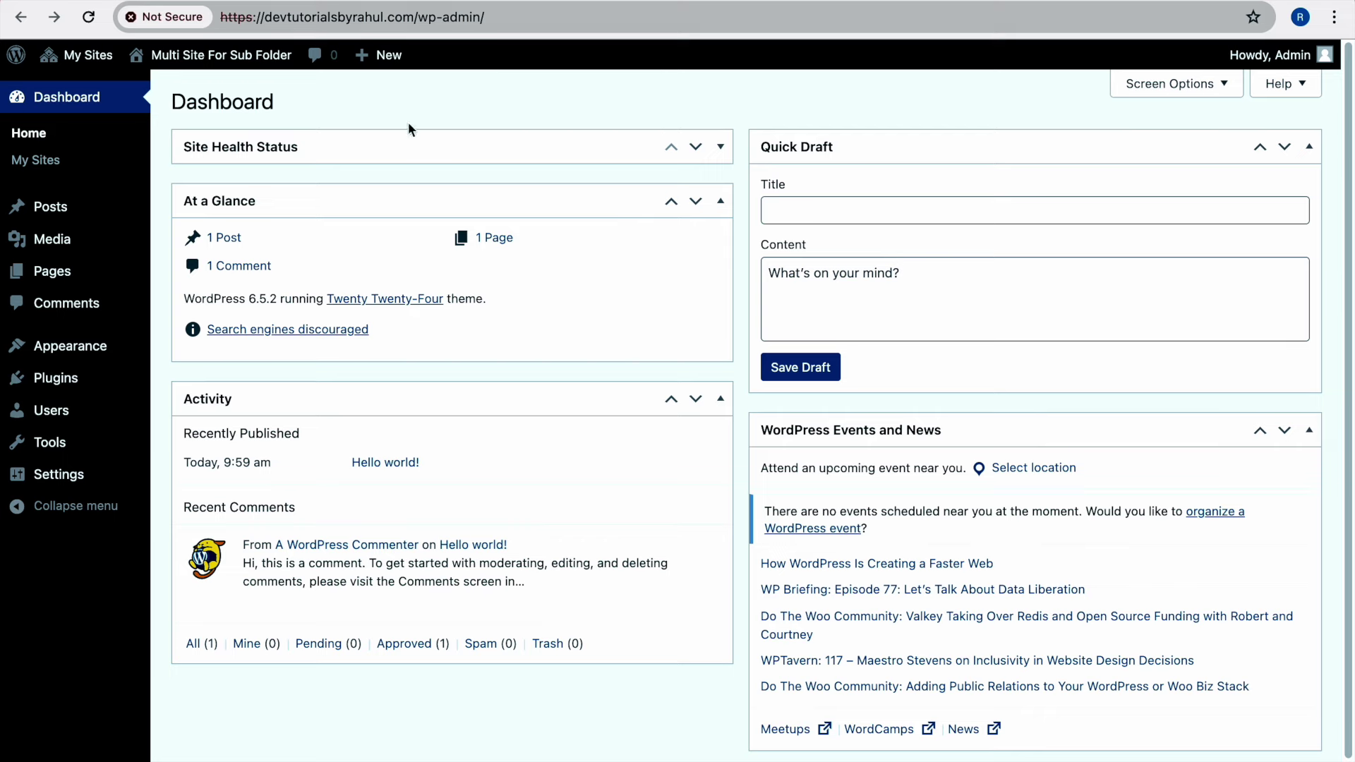
pyautogui.press('super+w')
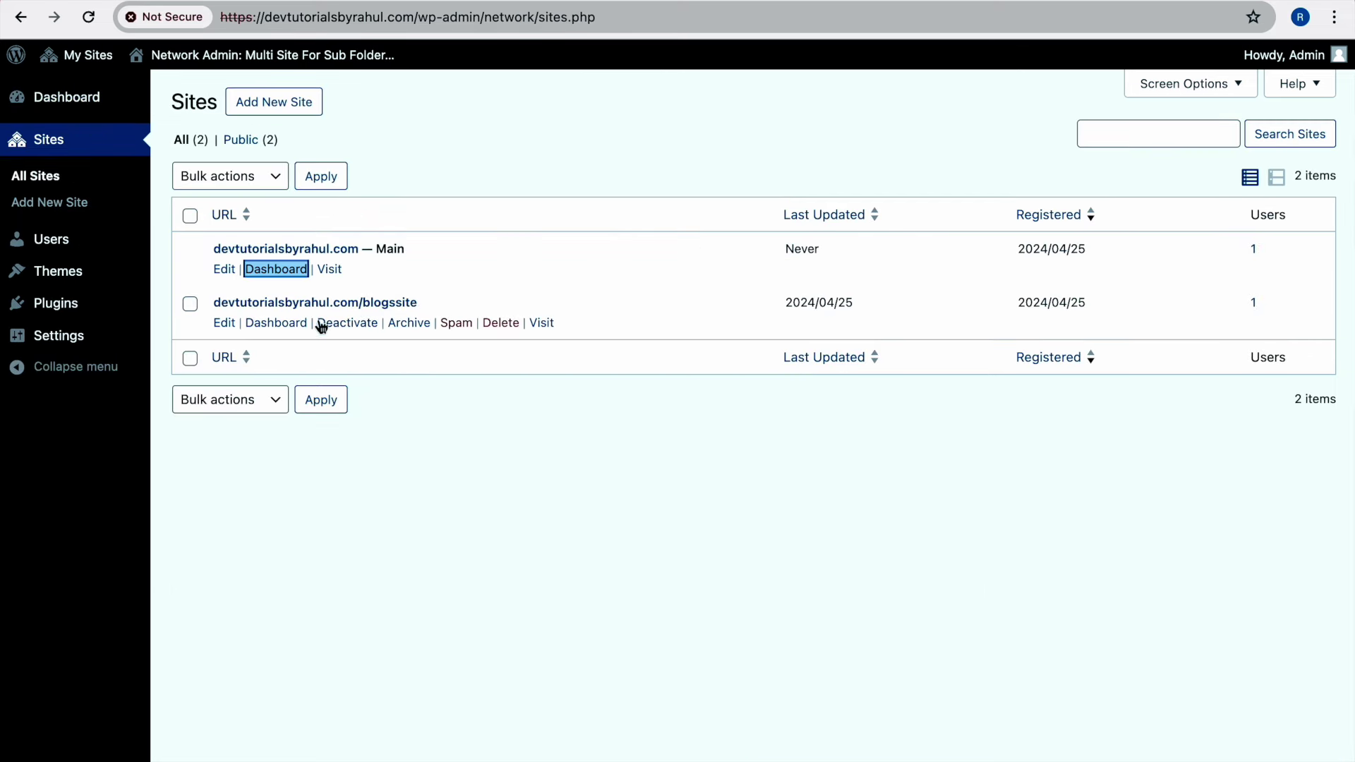
pyautogui.rightClick(283, 324)
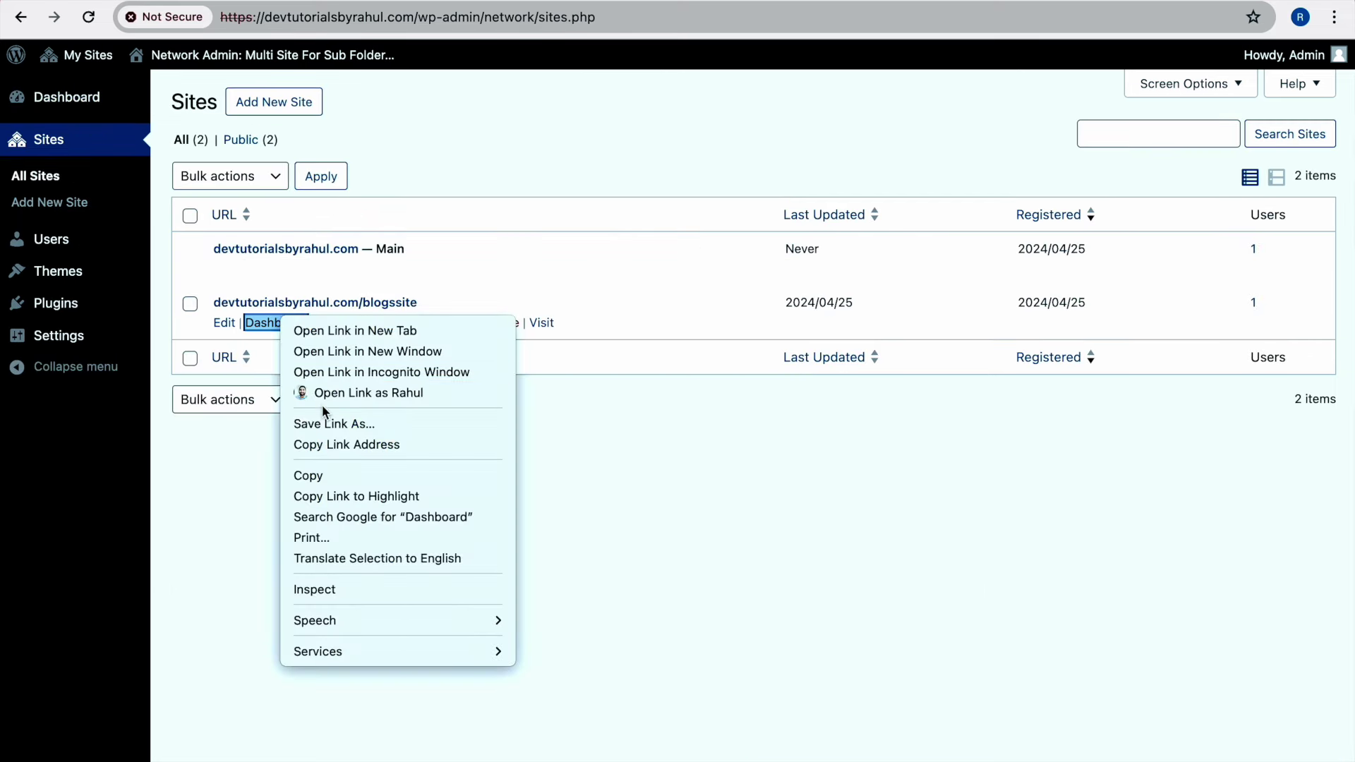
pyautogui.click(346, 444)
pyautogui.hotkey('ctrl', 'Right')
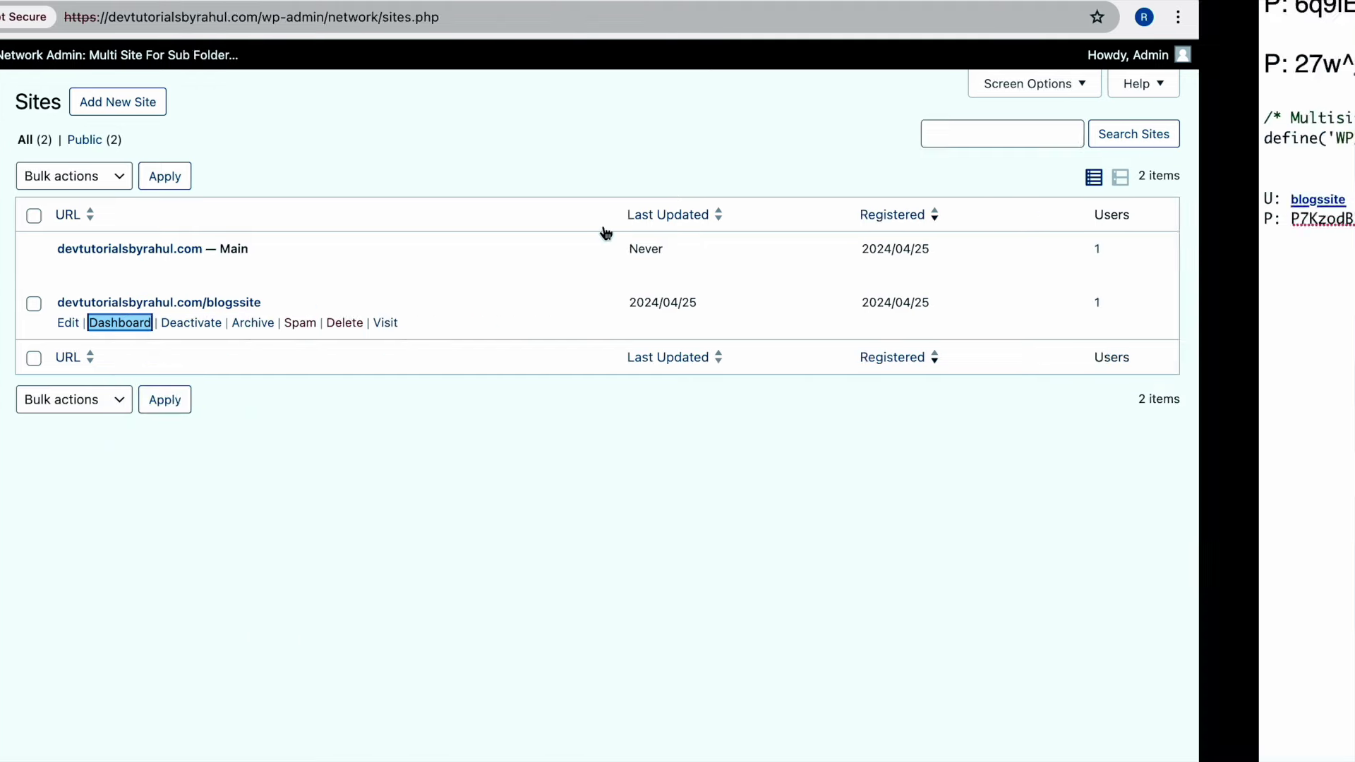
pyautogui.hotkey('ctrl', 'Left')
pyautogui.press('super+shift+n')
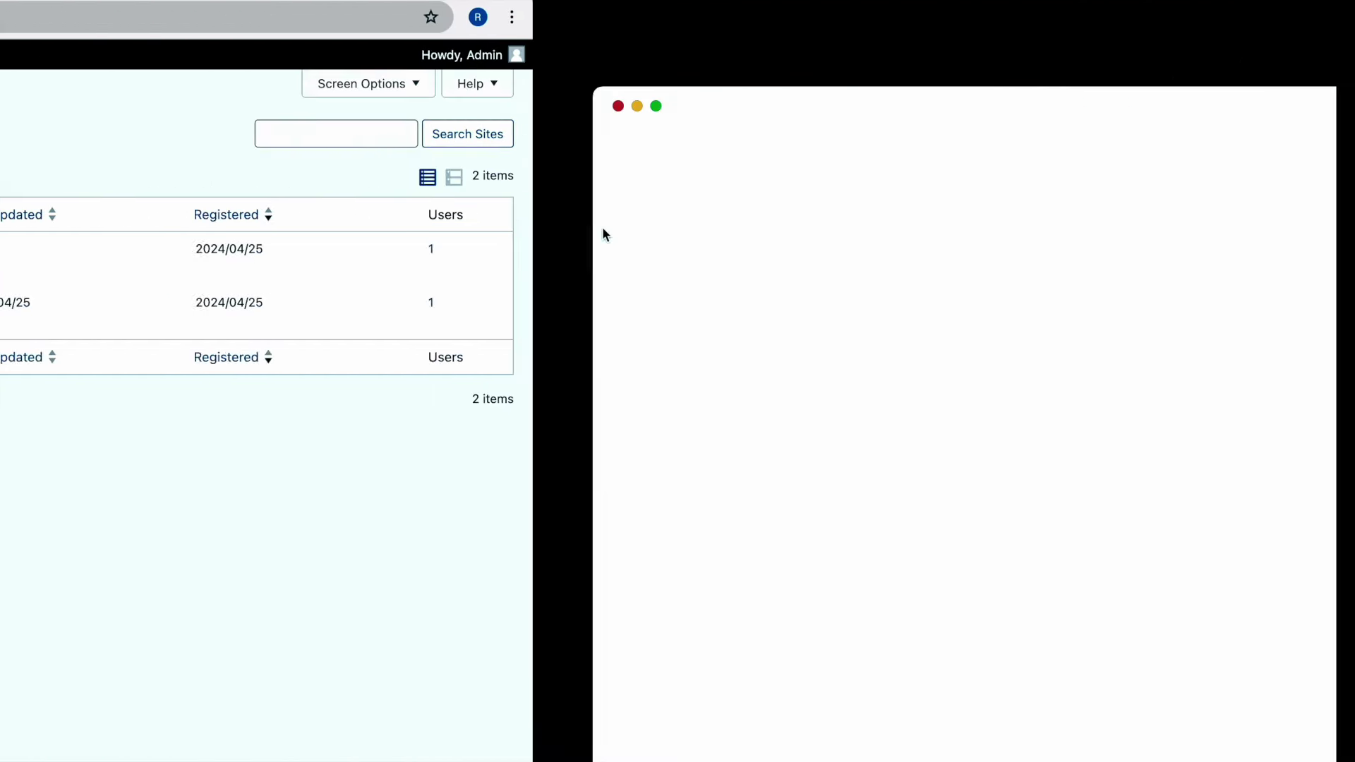
pyautogui.press('super+v')
pyautogui.press('Return')
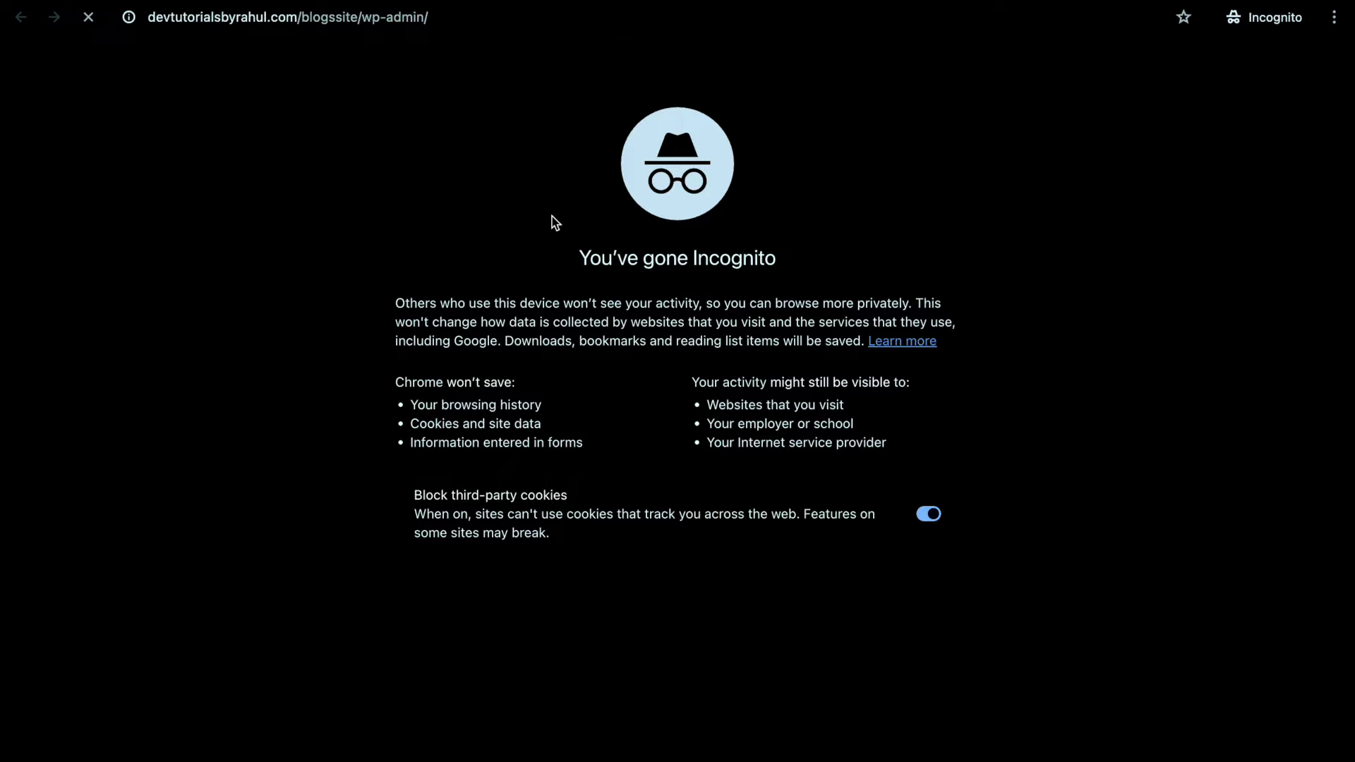
# Fill in the blogssite administrator's username and password from the notes, tick Remember Me, and log in
pyautogui.hotkey('ctrl', 'Right')
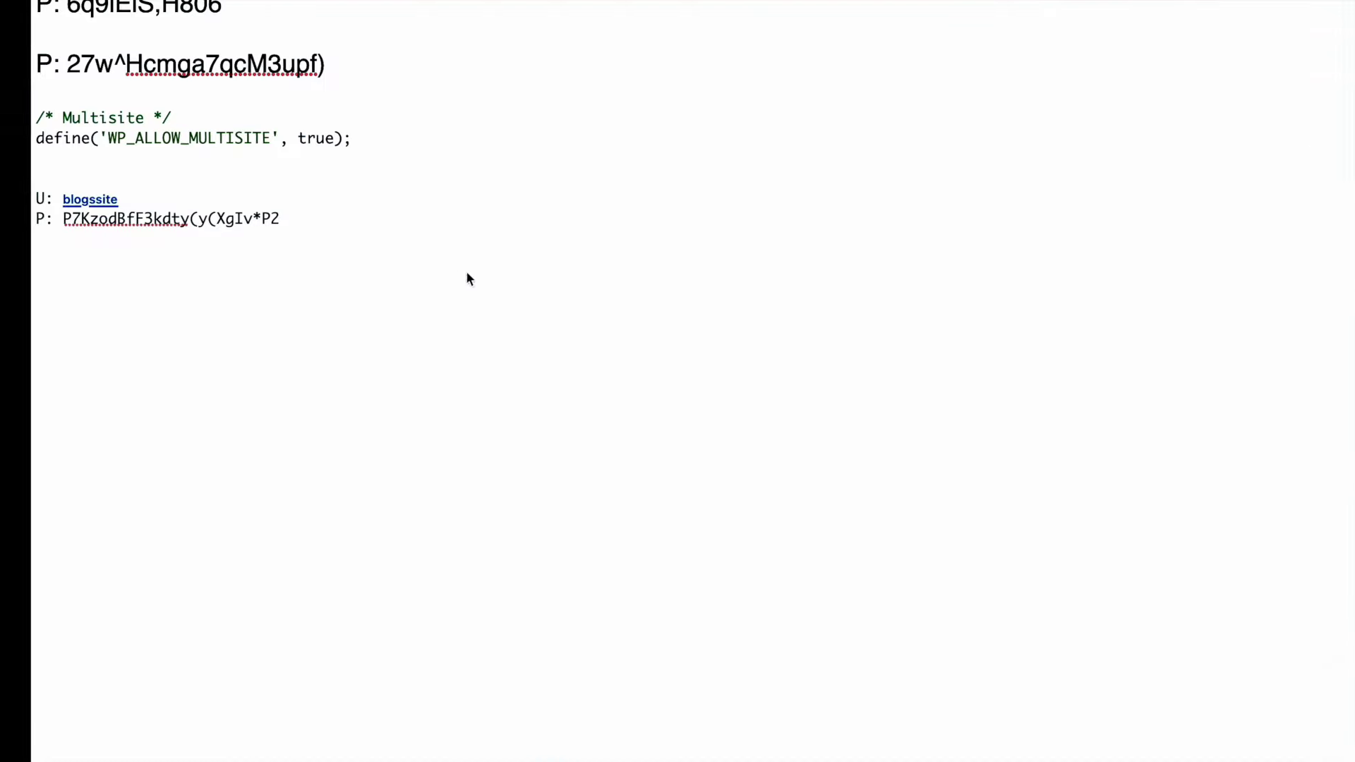
pyautogui.moveTo(109, 198); pyautogui.dragTo(27, 196)
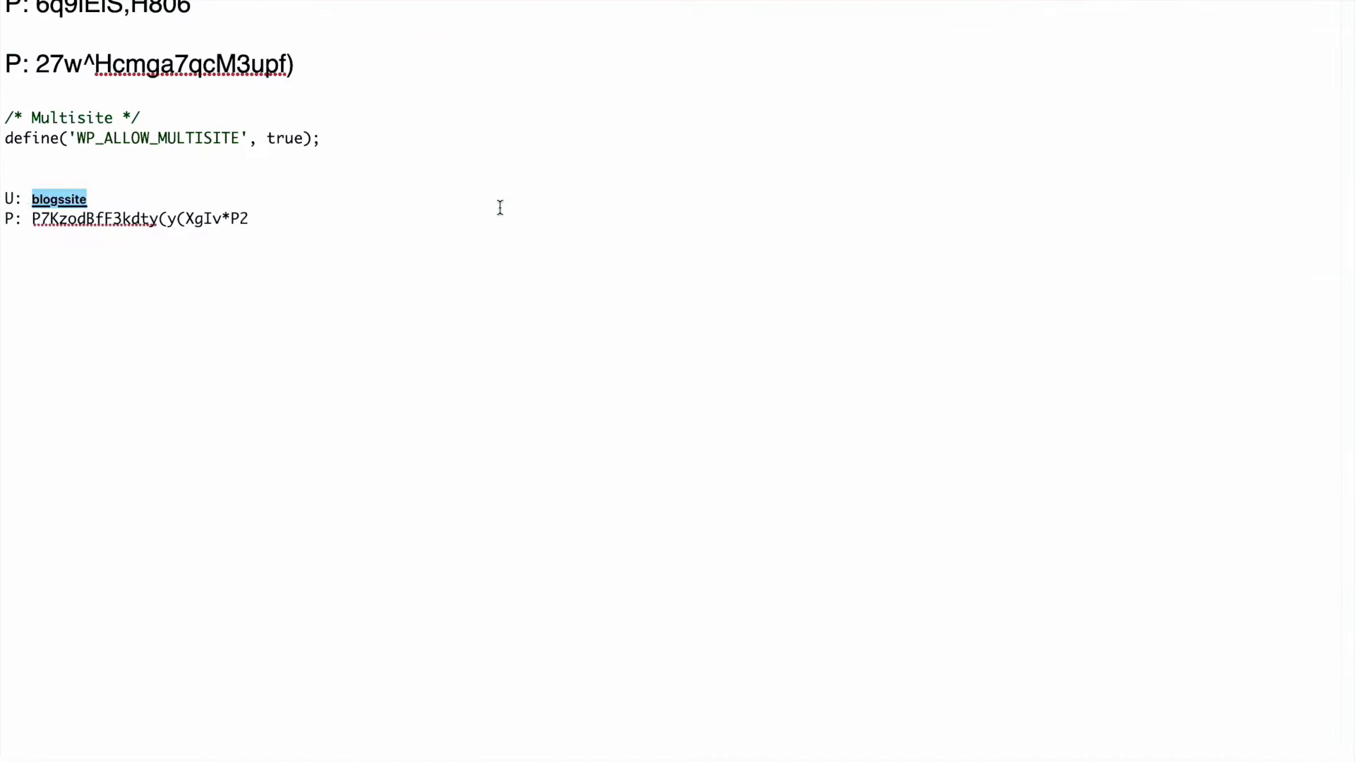
pyautogui.press('super+c')
pyautogui.hotkey('ctrl', 'Left')
pyautogui.click(595, 272)
pyautogui.press('super+v')
pyautogui.hotkey('ctrl', 'Right')
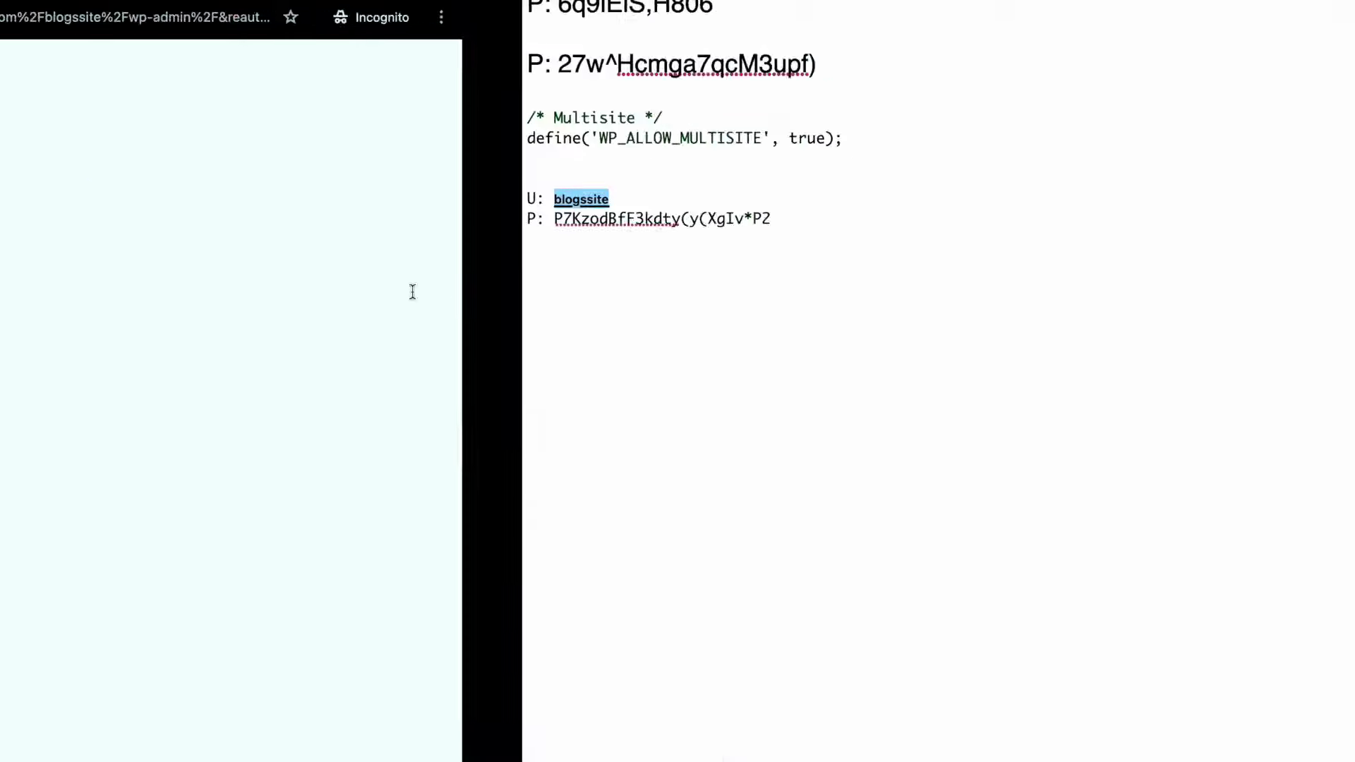
pyautogui.moveTo(34, 219); pyautogui.dragTo(32, 220)
pyautogui.press('super+c')
pyautogui.hotkey('ctrl', 'Left')
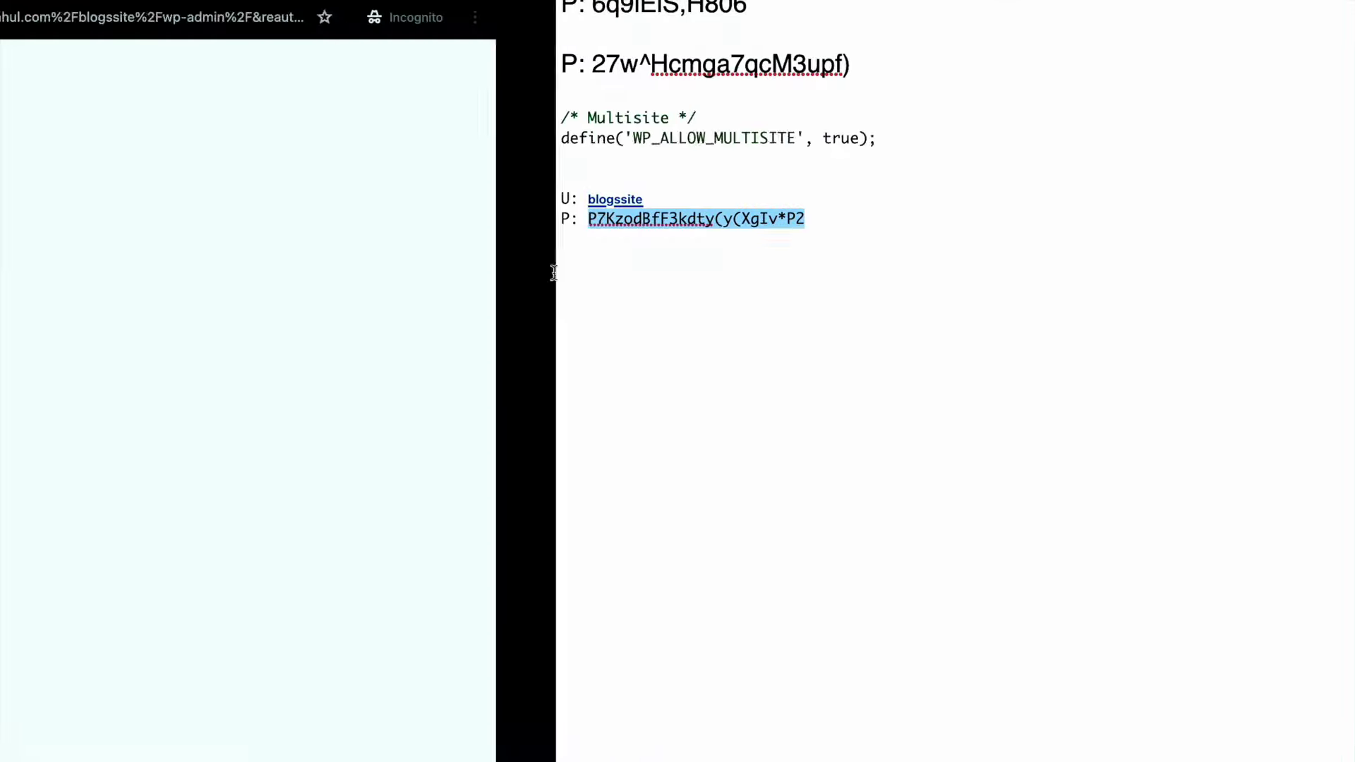
pyautogui.click(590, 351)
pyautogui.press('super+v')
pyautogui.click(631, 396)
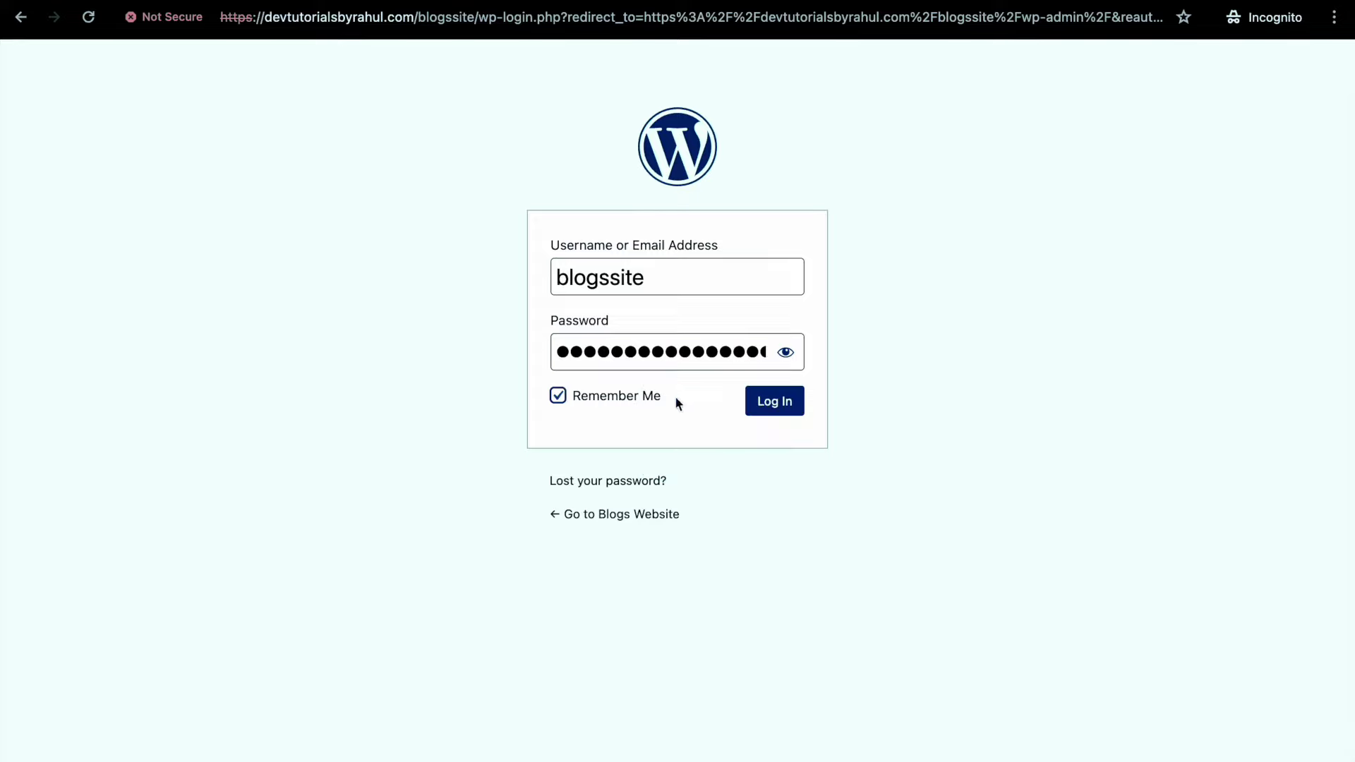
pyautogui.click(774, 401)
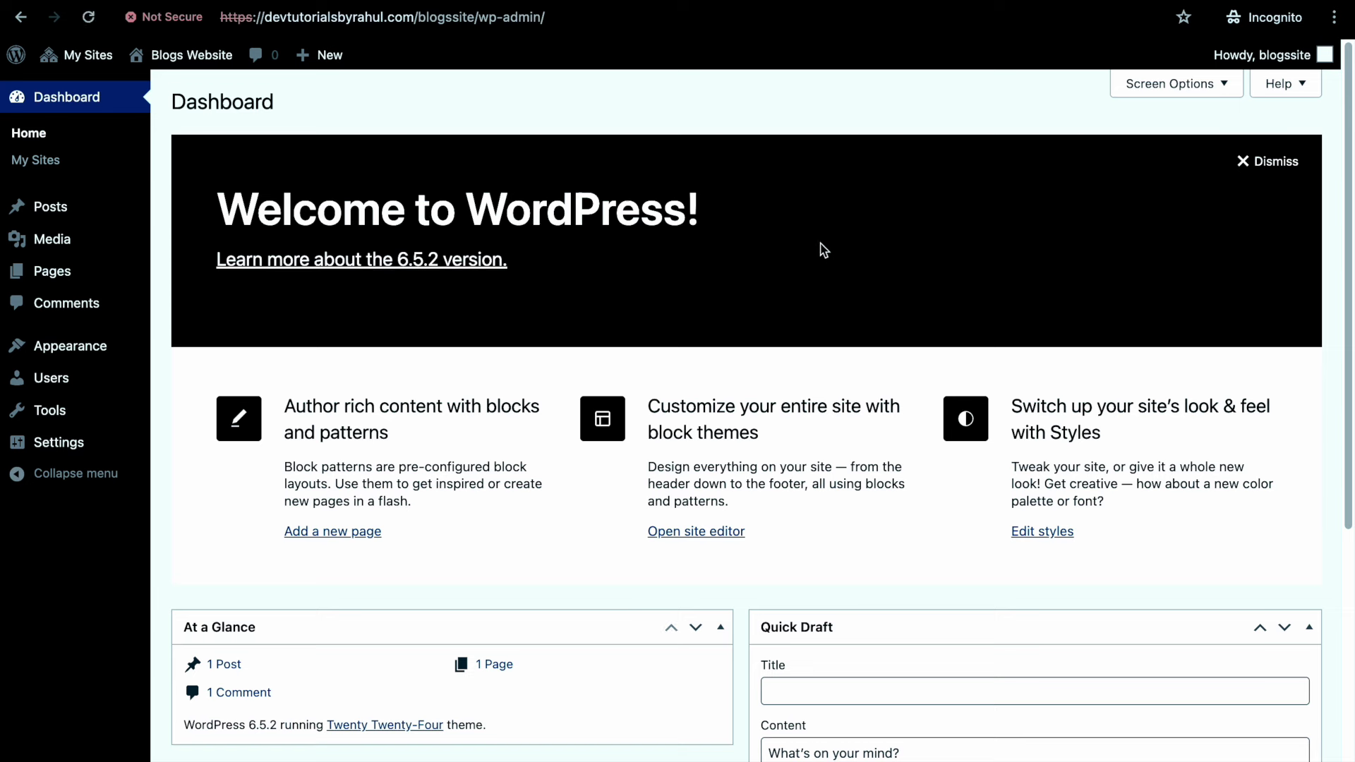
# Dismiss the Welcome to WordPress panel and open the blogssite All Users list
pyautogui.click(1297, 160)
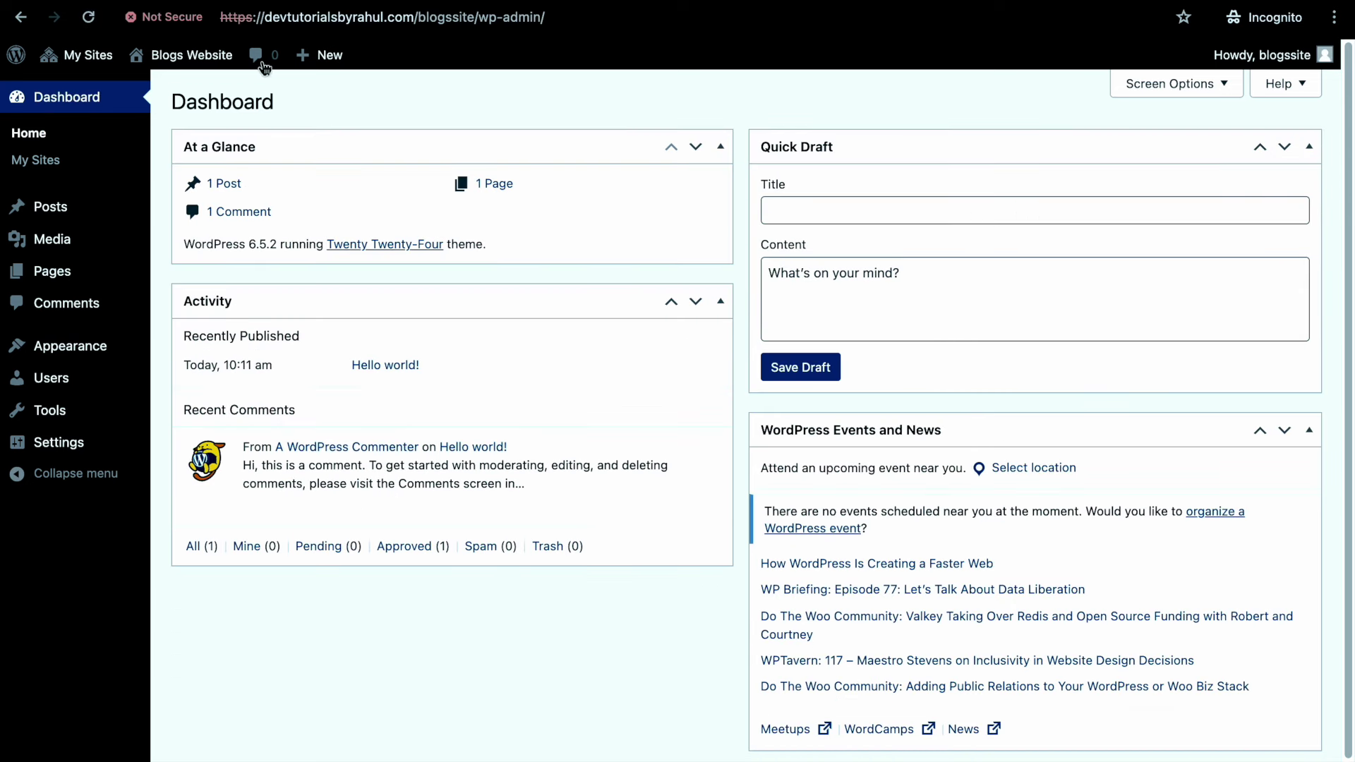
pyautogui.moveTo(83, 58)
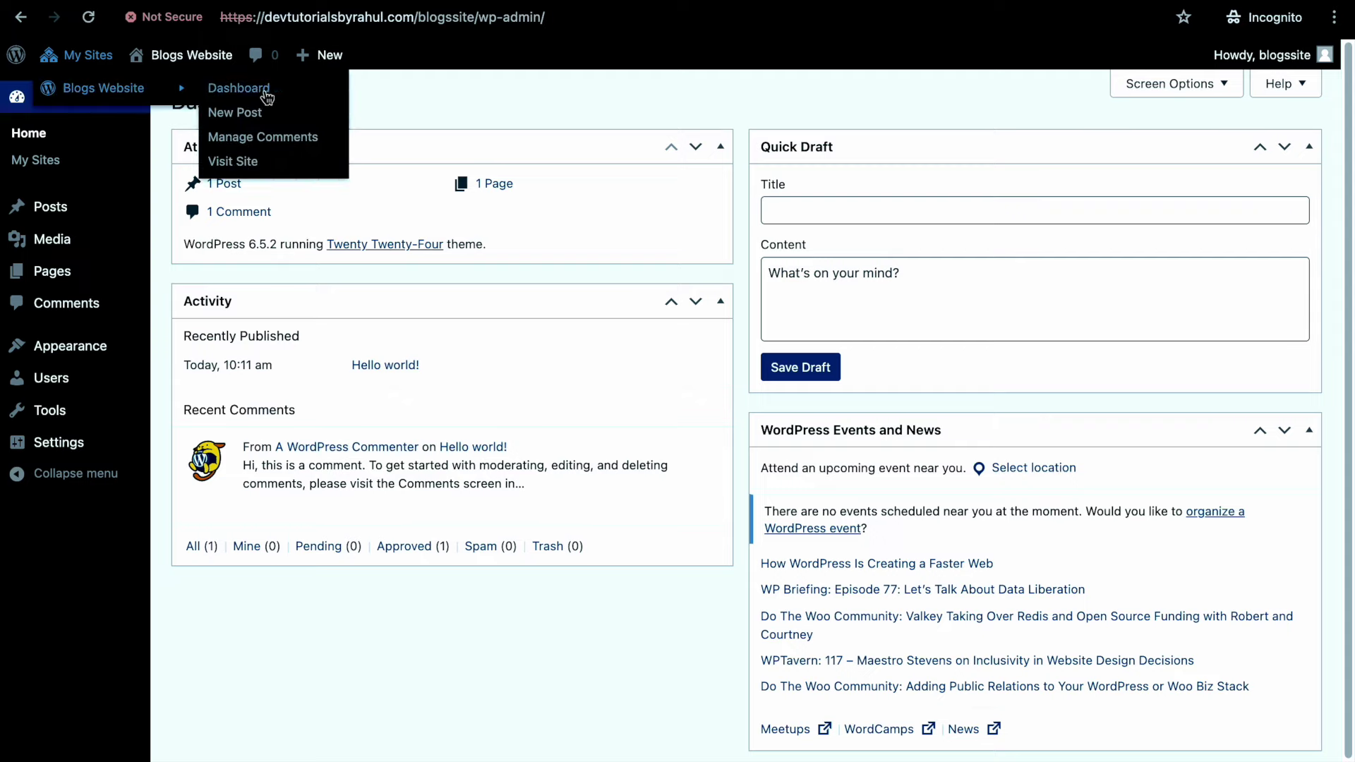
pyautogui.moveTo(71, 381)
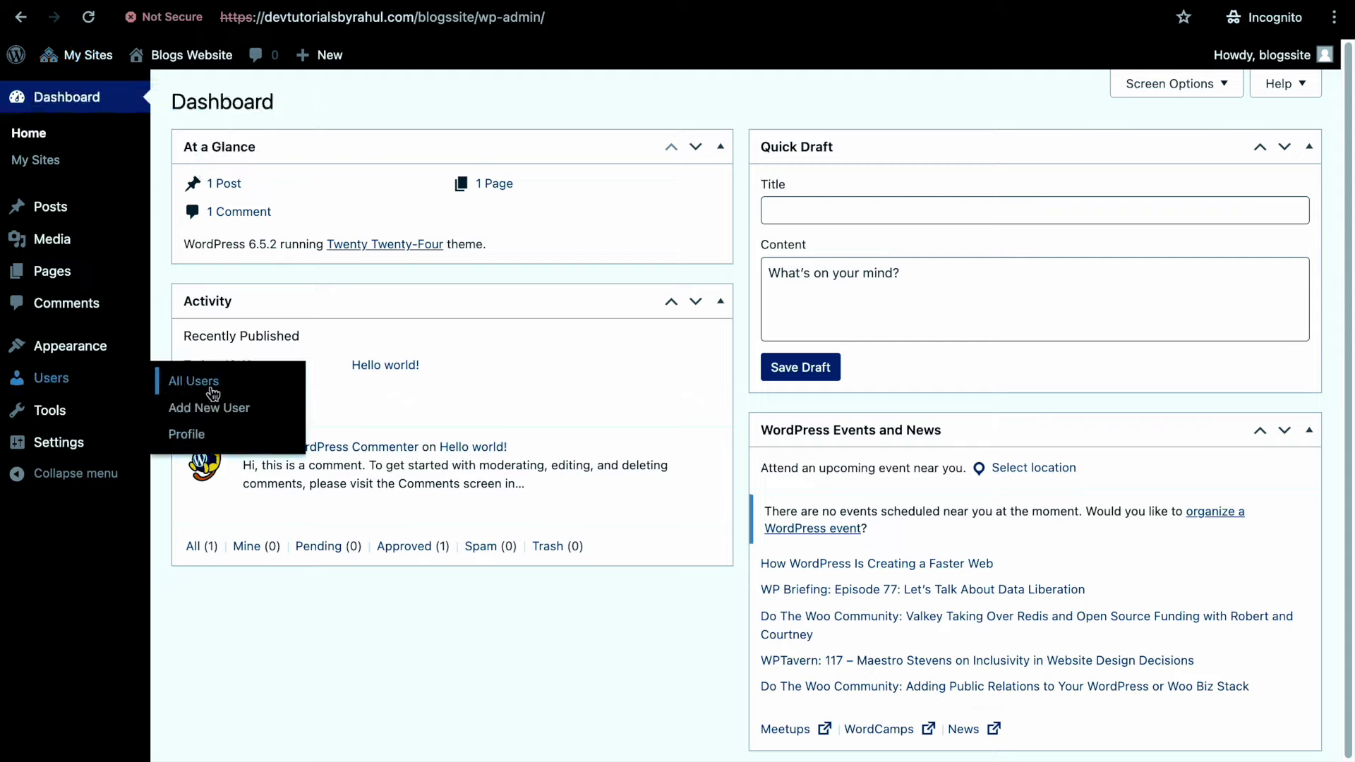
pyautogui.click(205, 384)
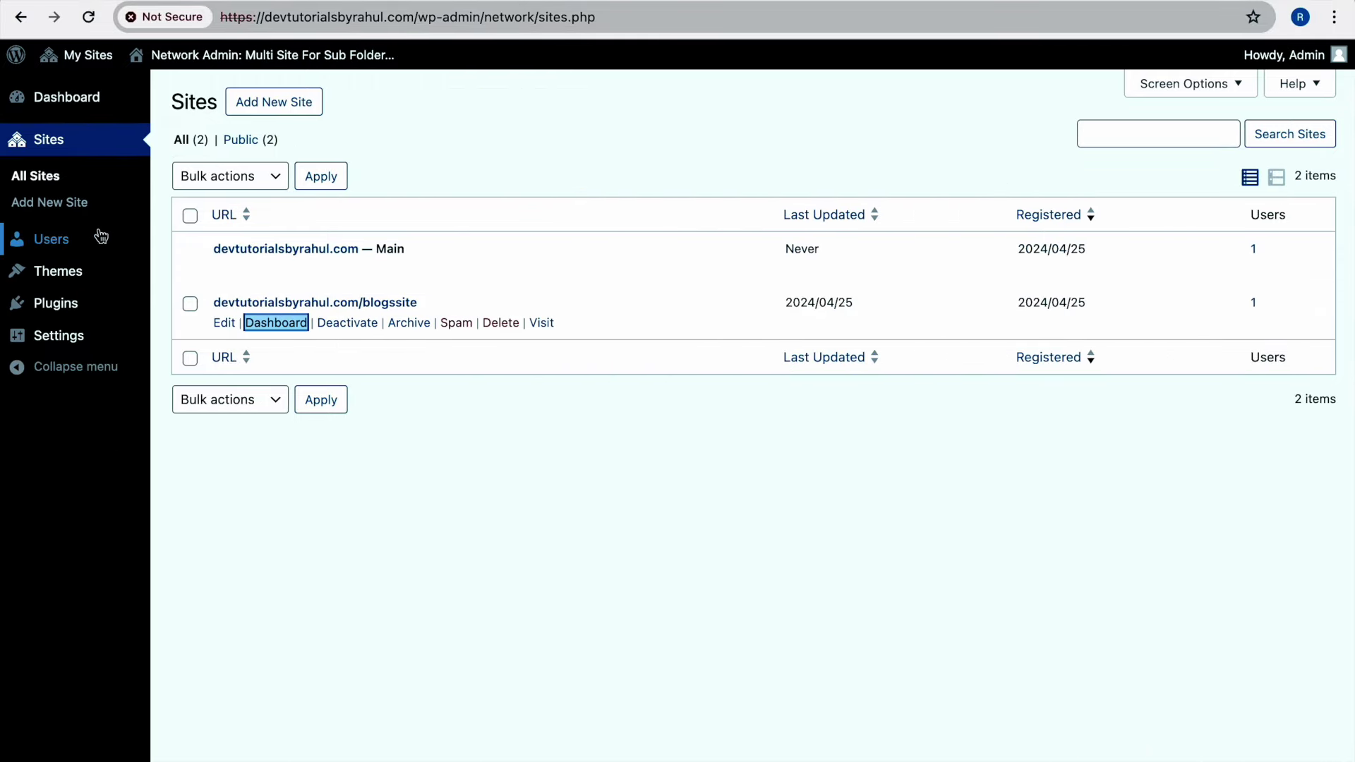
# Open the blogssite user's profile from the network Users list and look through it
pyautogui.click(185, 242)
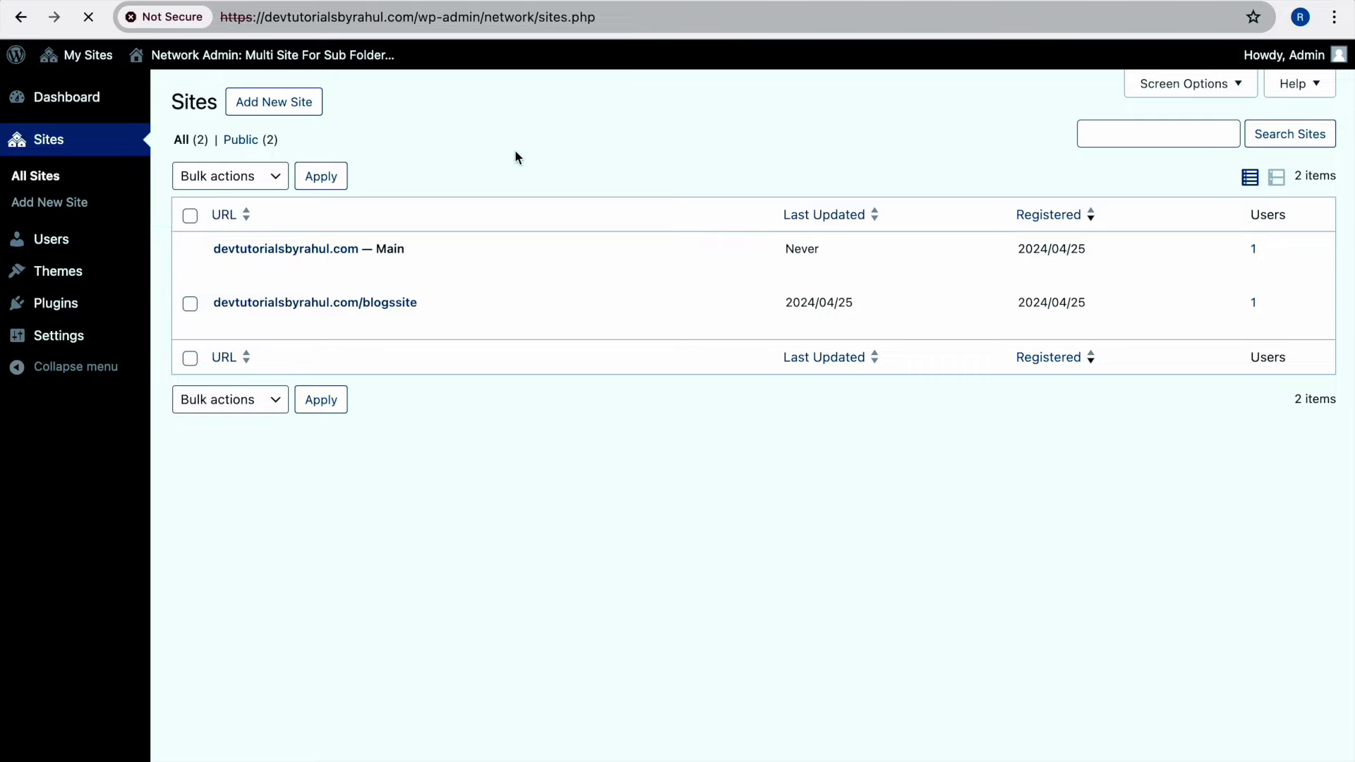
pyautogui.click(261, 318)
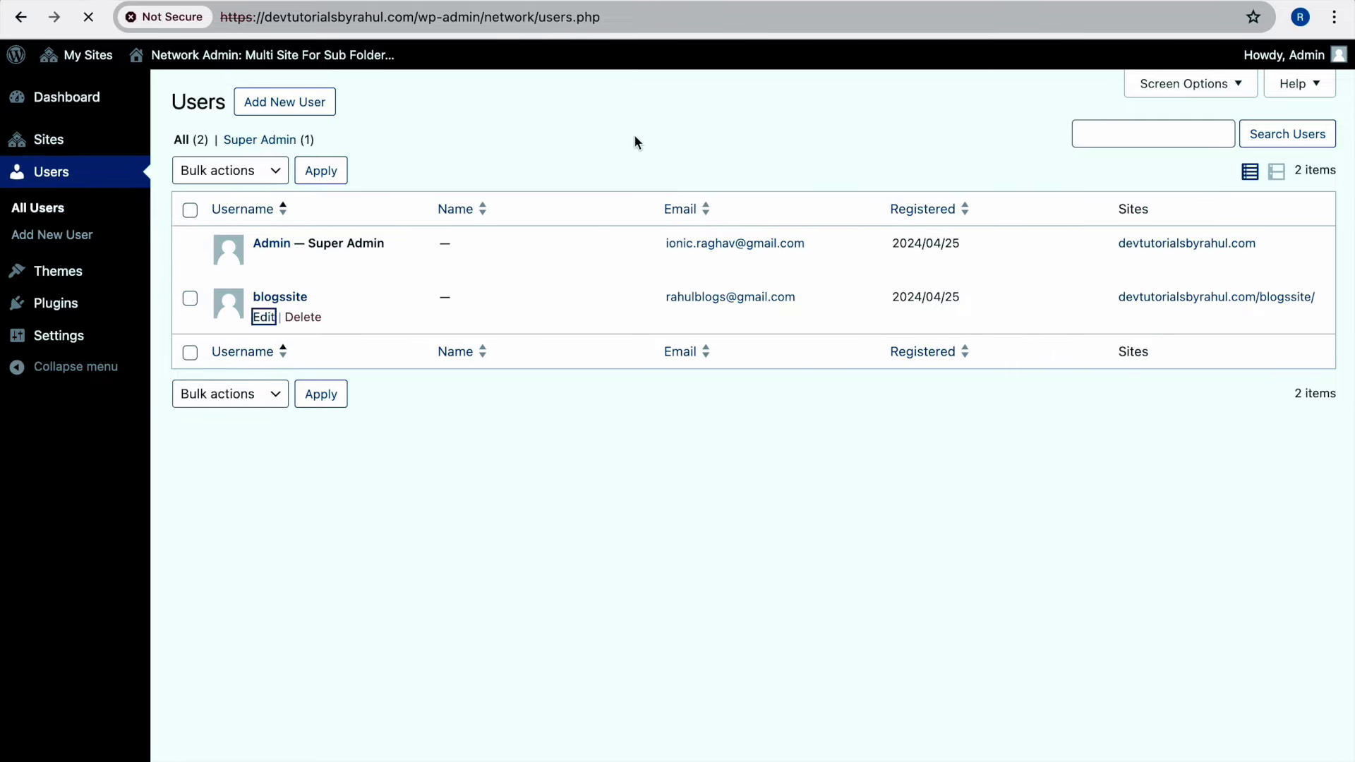
pyautogui.scroll(-3, 629, 141)
pyautogui.scroll(-15, 638, 296)
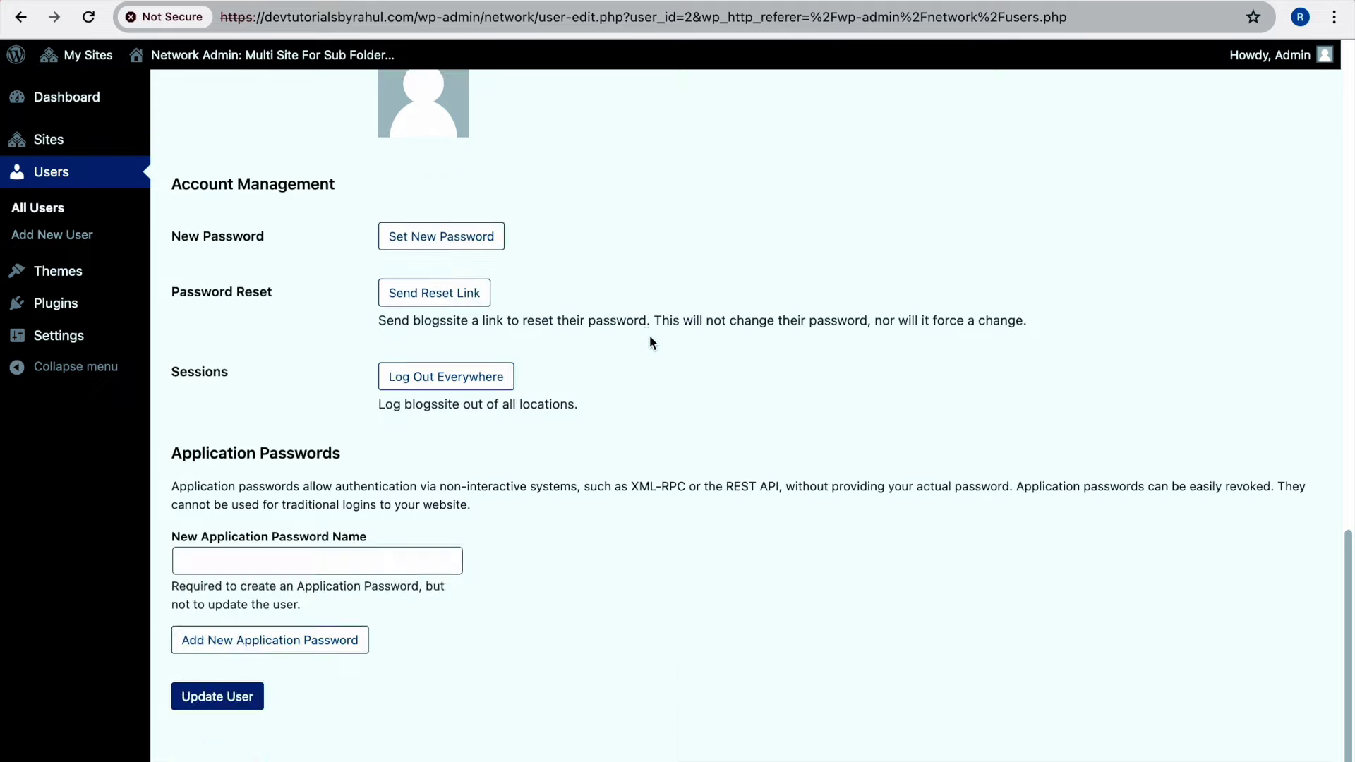
pyautogui.scroll(7, 603, 380)
pyautogui.scroll(10, 607, 377)
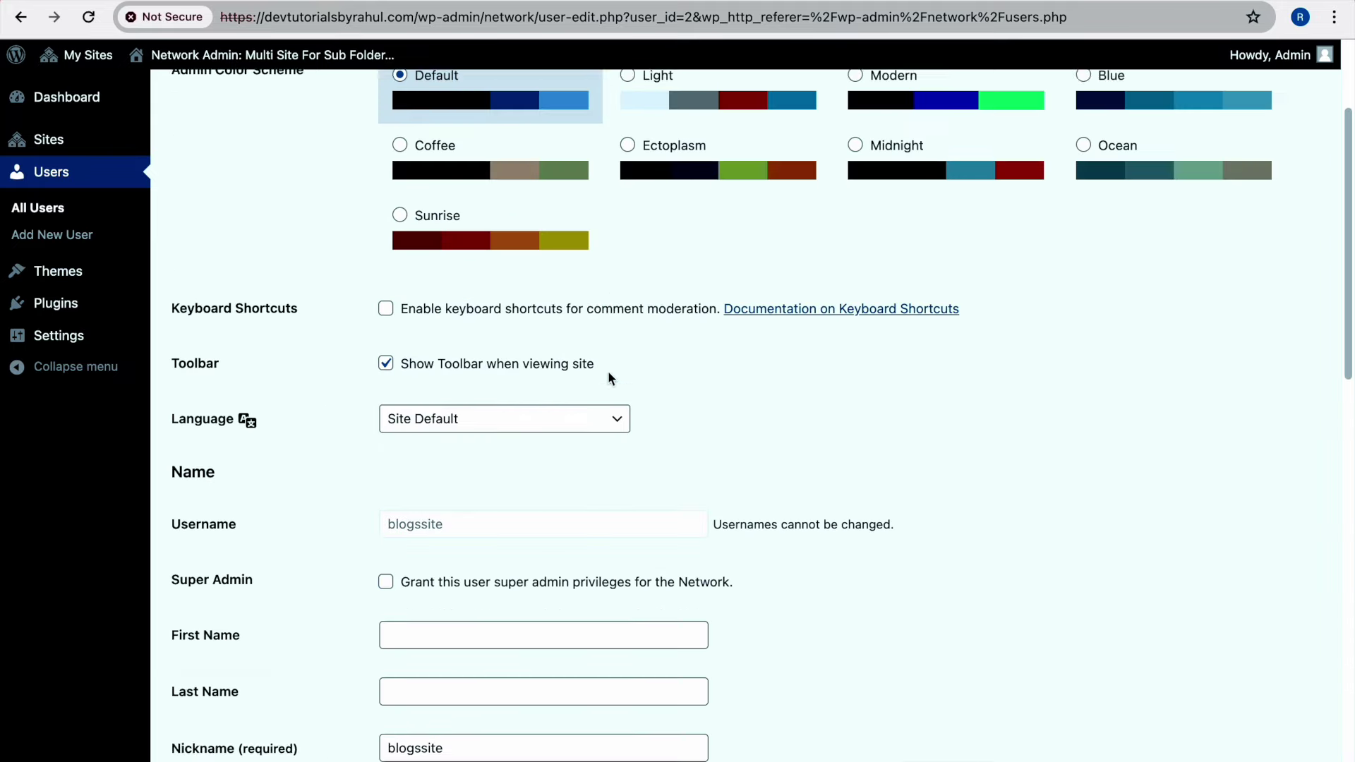
# Open Network Settings and look through the New Site Settings templates
pyautogui.moveTo(76, 312)
pyautogui.moveTo(70, 336)
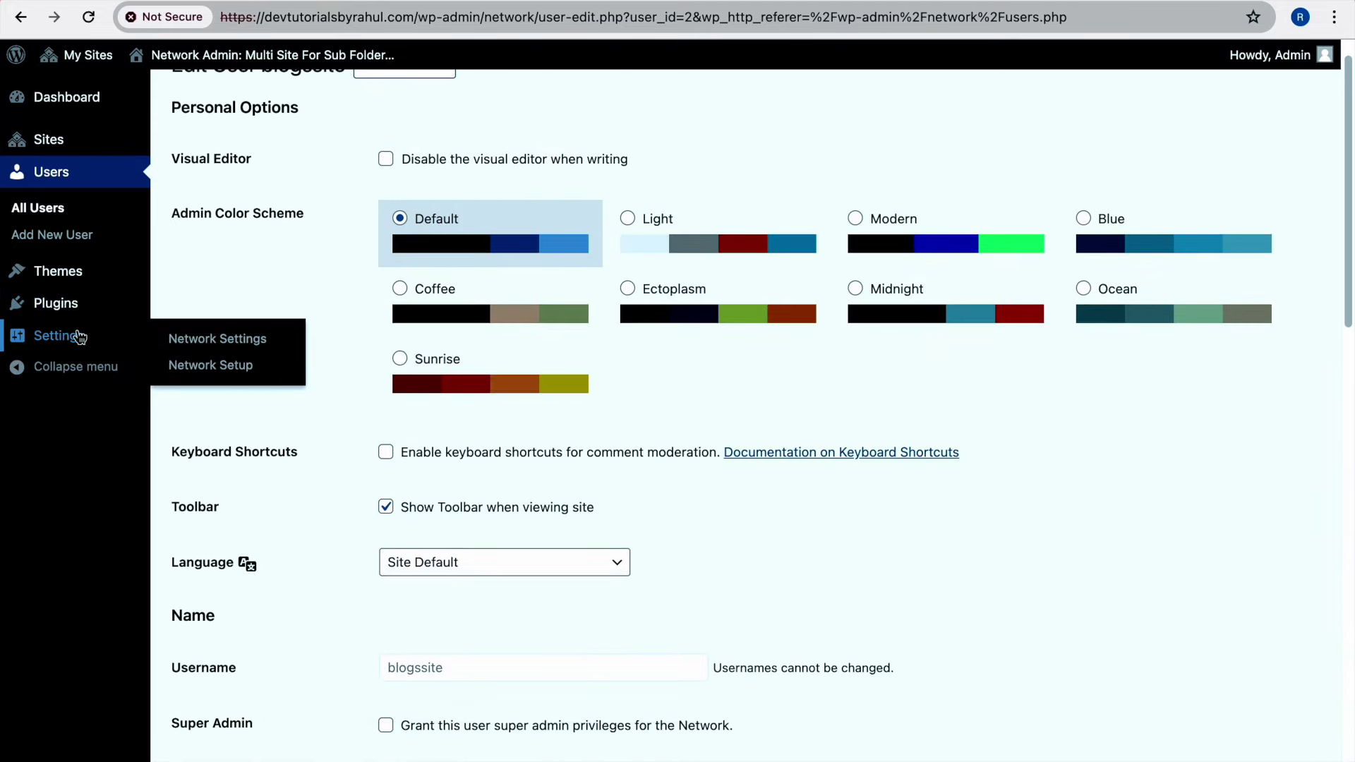
pyautogui.click(185, 336)
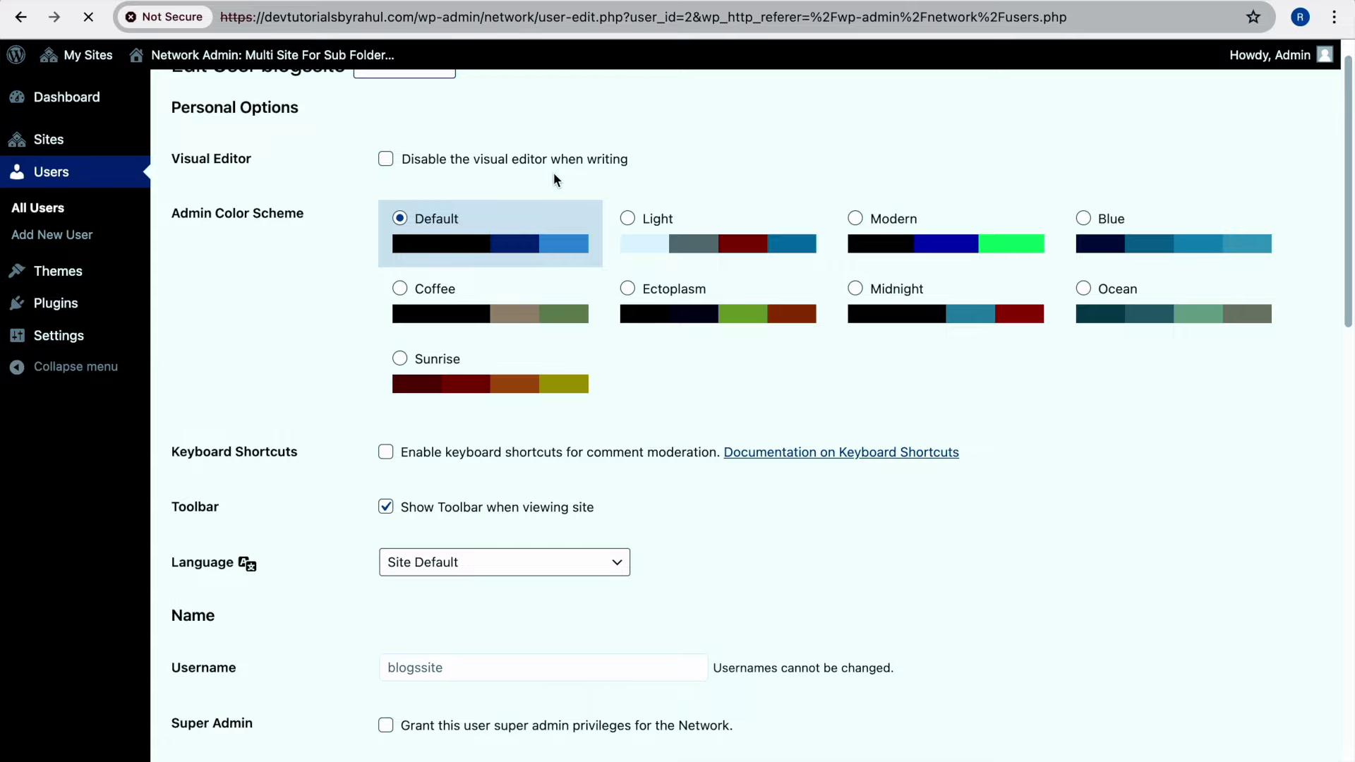
pyautogui.scroll(-15, 549, 197)
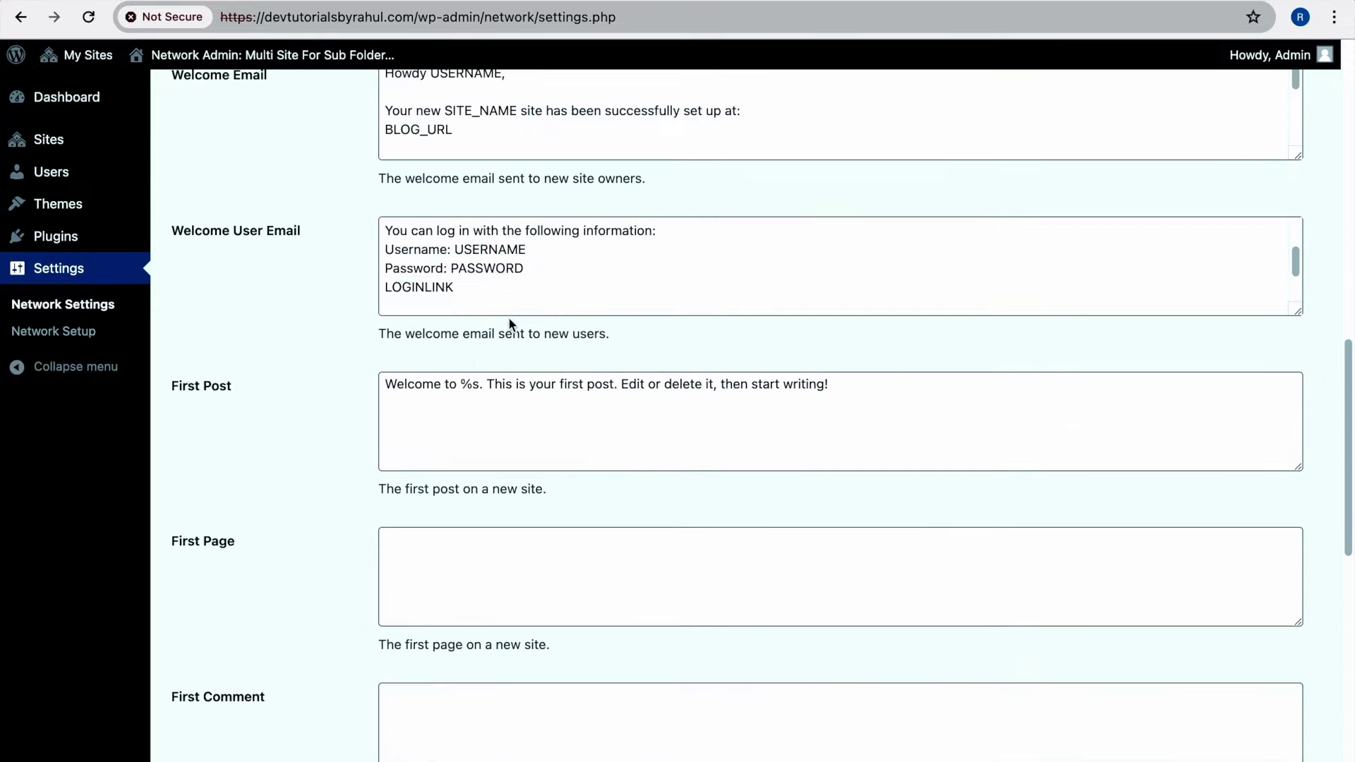
pyautogui.scroll(-10, 333, 416)
pyautogui.scroll(20, 333, 416)
pyautogui.scroll(-15, 266, 323)
# In Network Settings, tick Plugins under Enable administration menus
pyautogui.scroll(2, 351, 323)
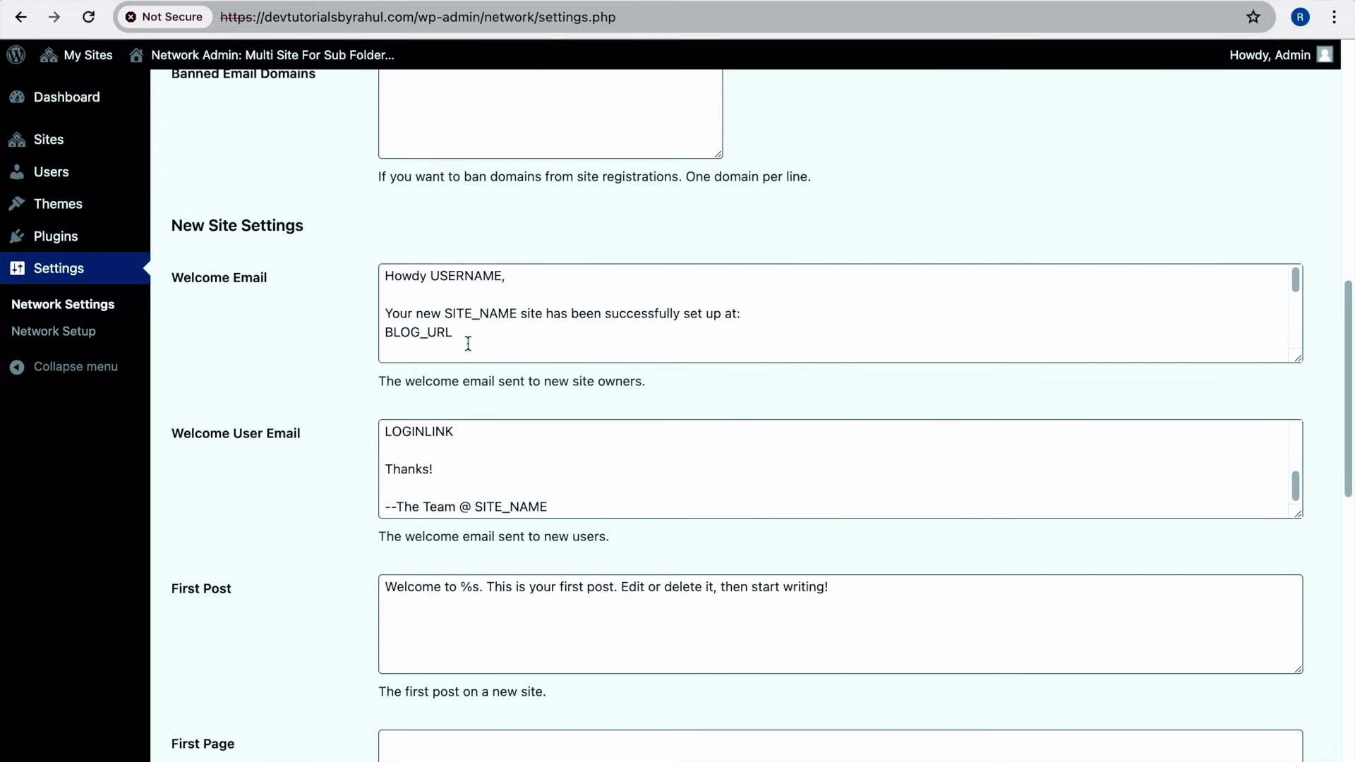
pyautogui.moveTo(487, 333); pyautogui.dragTo(366, 273)
pyautogui.scroll(10, 353, 276)
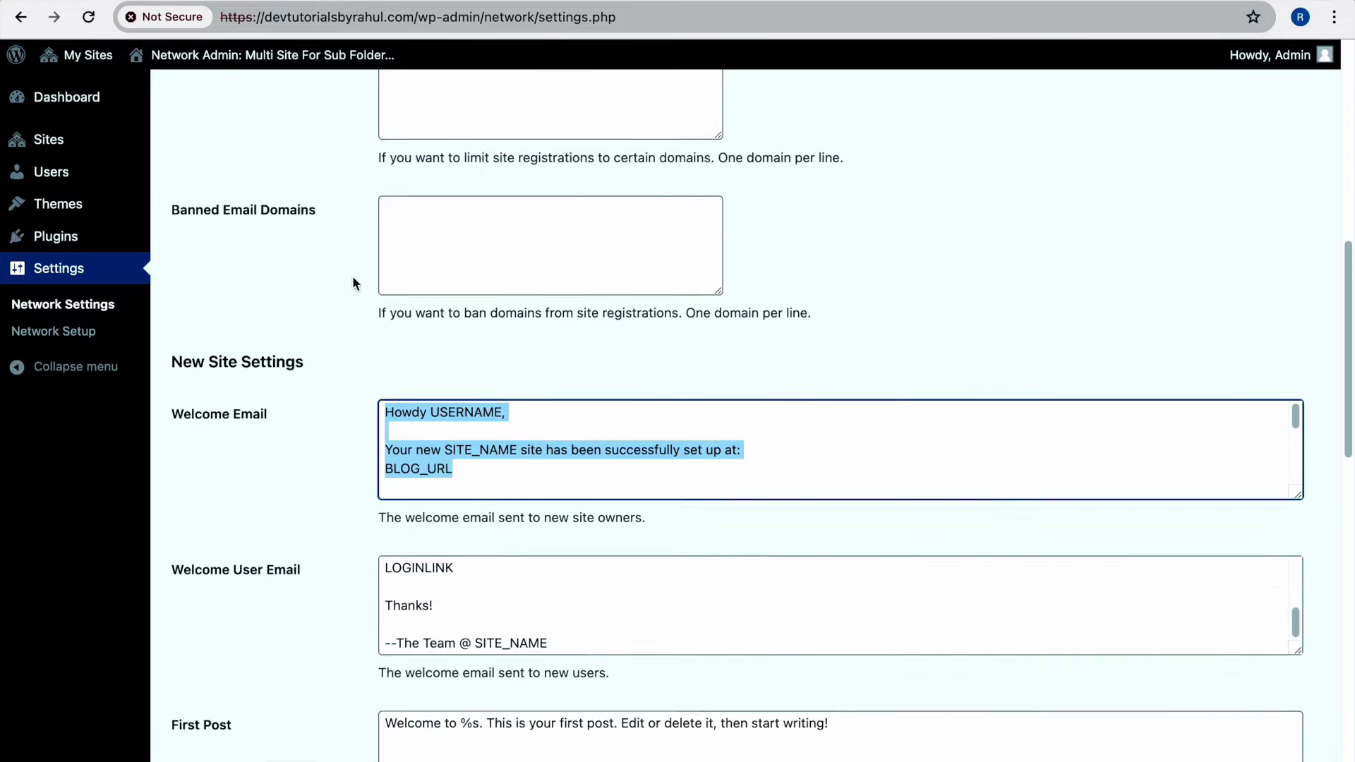
pyautogui.scroll(2, 355, 277)
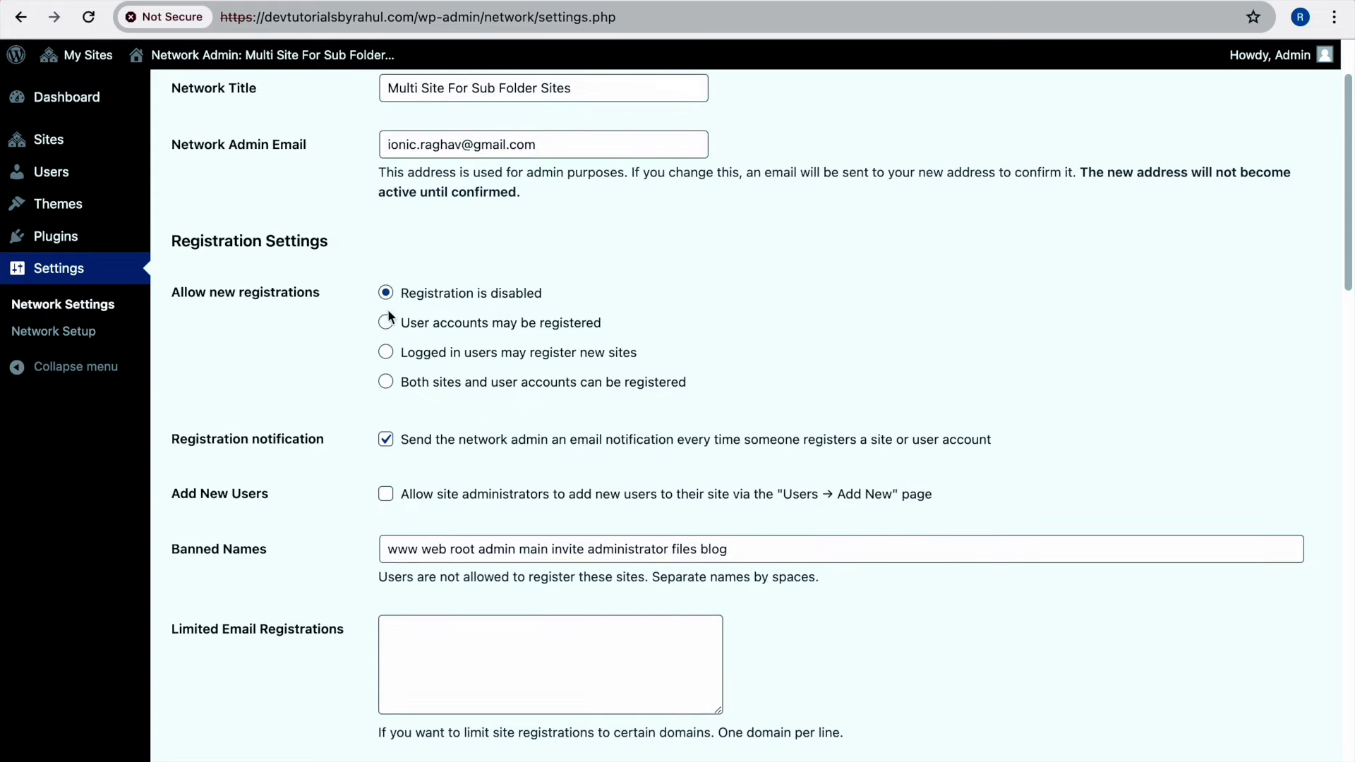
pyautogui.scroll(-15, 423, 328)
pyautogui.scroll(-10, 383, 338)
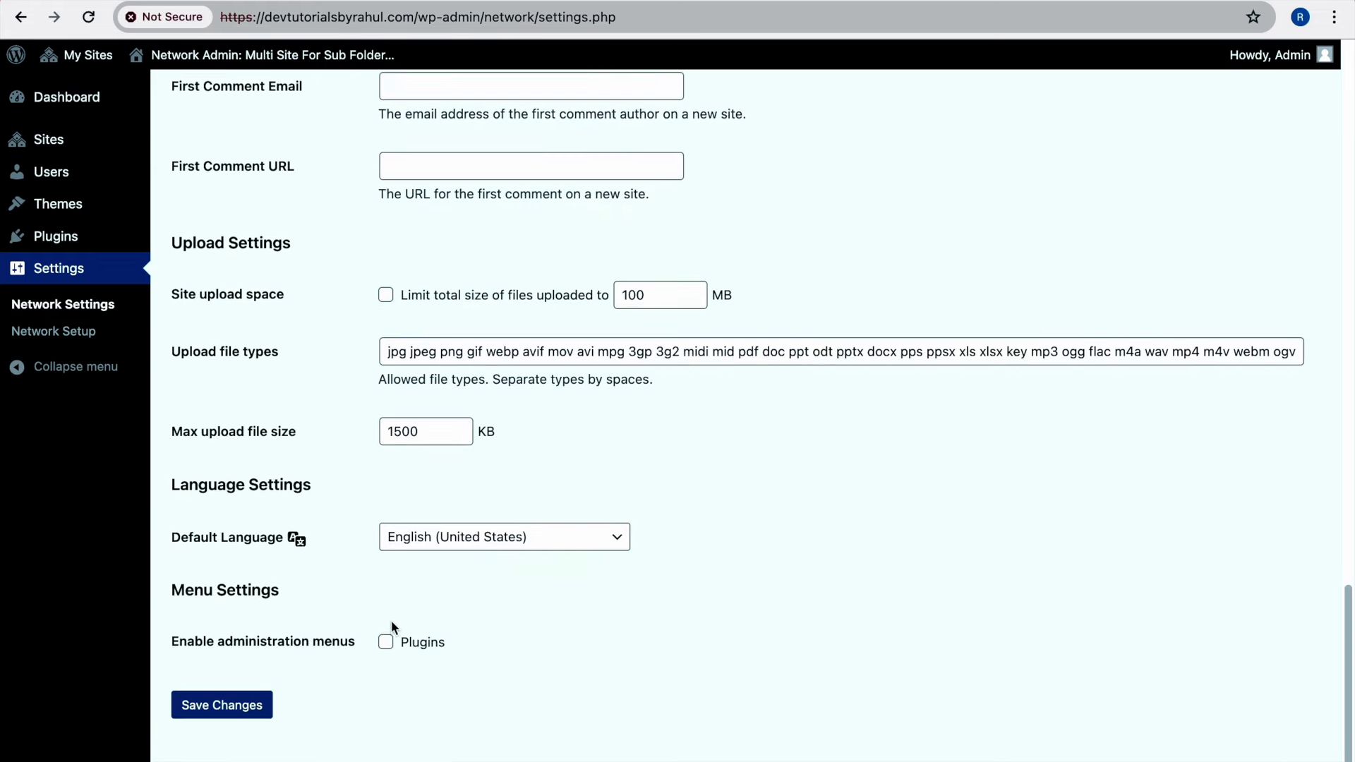
pyautogui.click(385, 642)
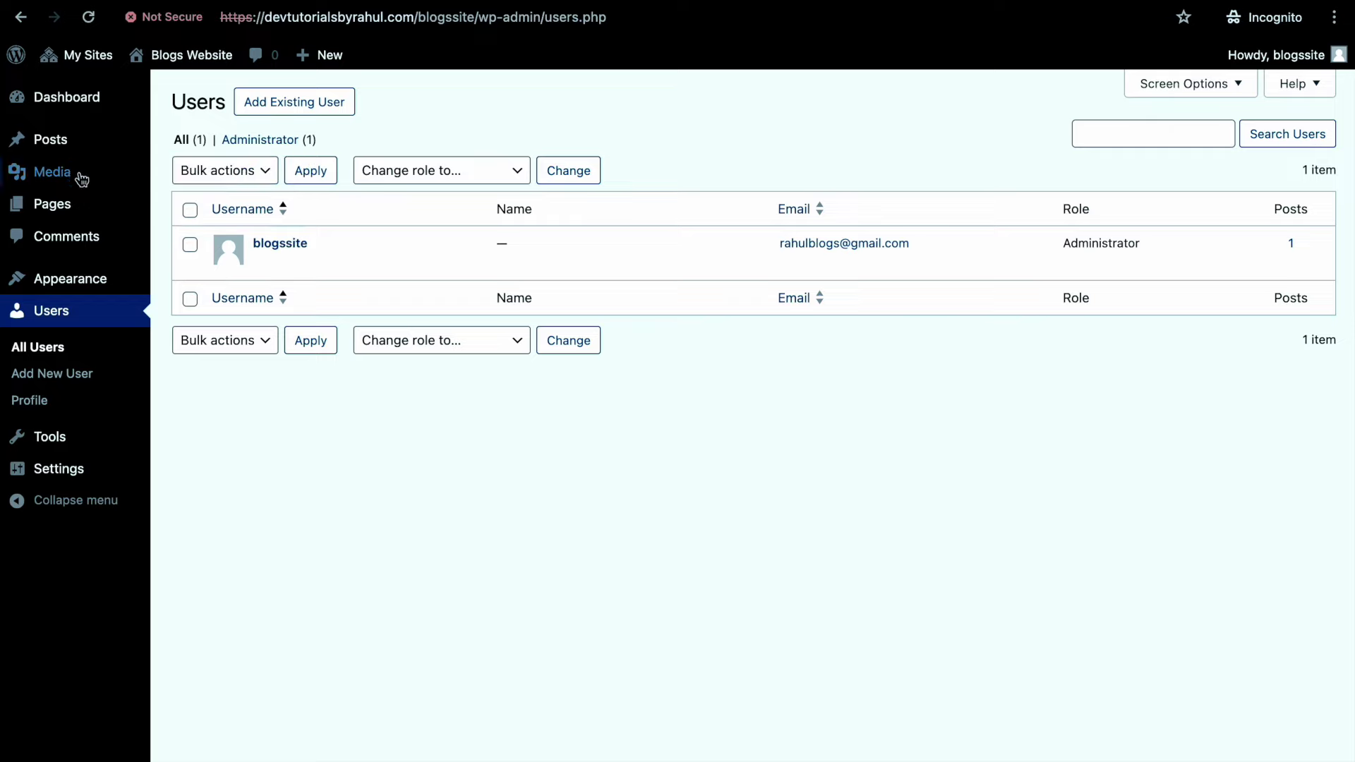
pyautogui.moveTo(120, 204)
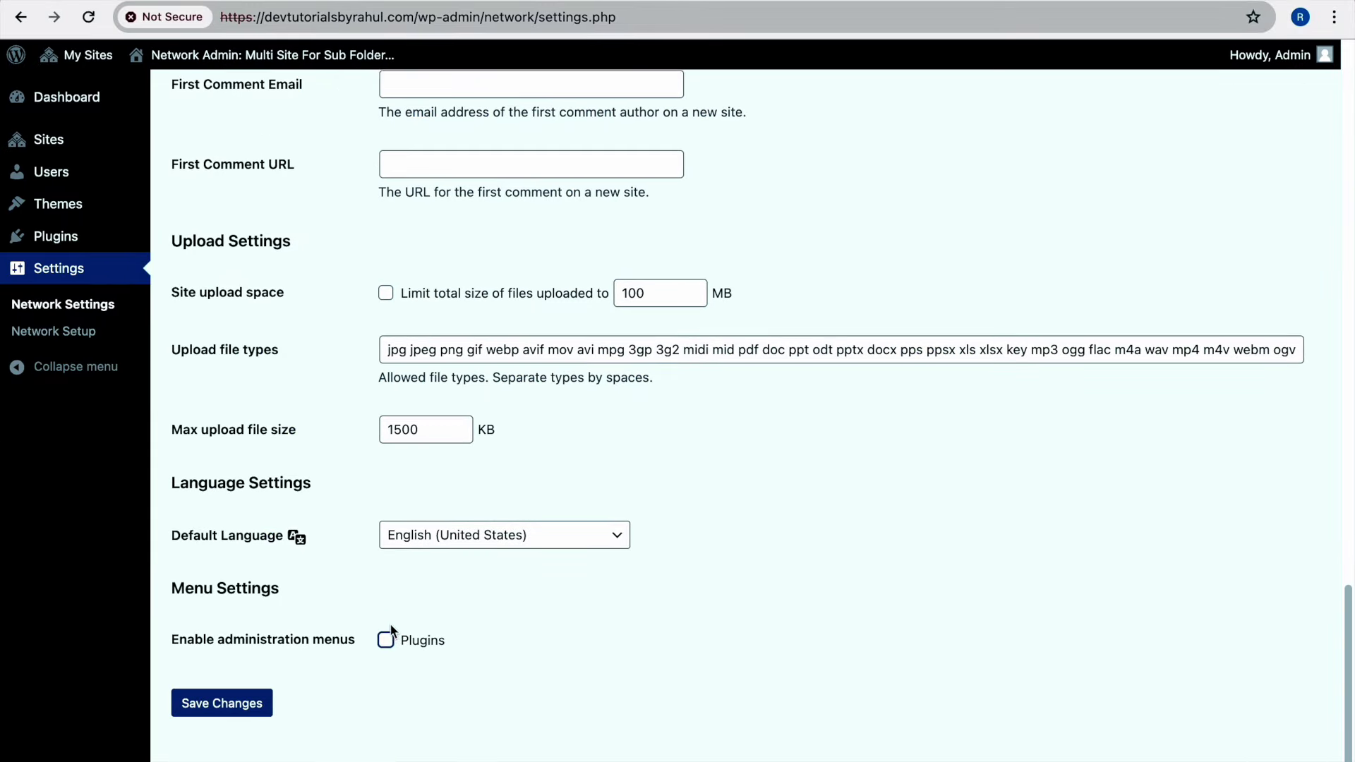
# Save the network settings, check the subsite's plugins list, and re-tick the Plugins admin menu
pyautogui.click(386, 639)
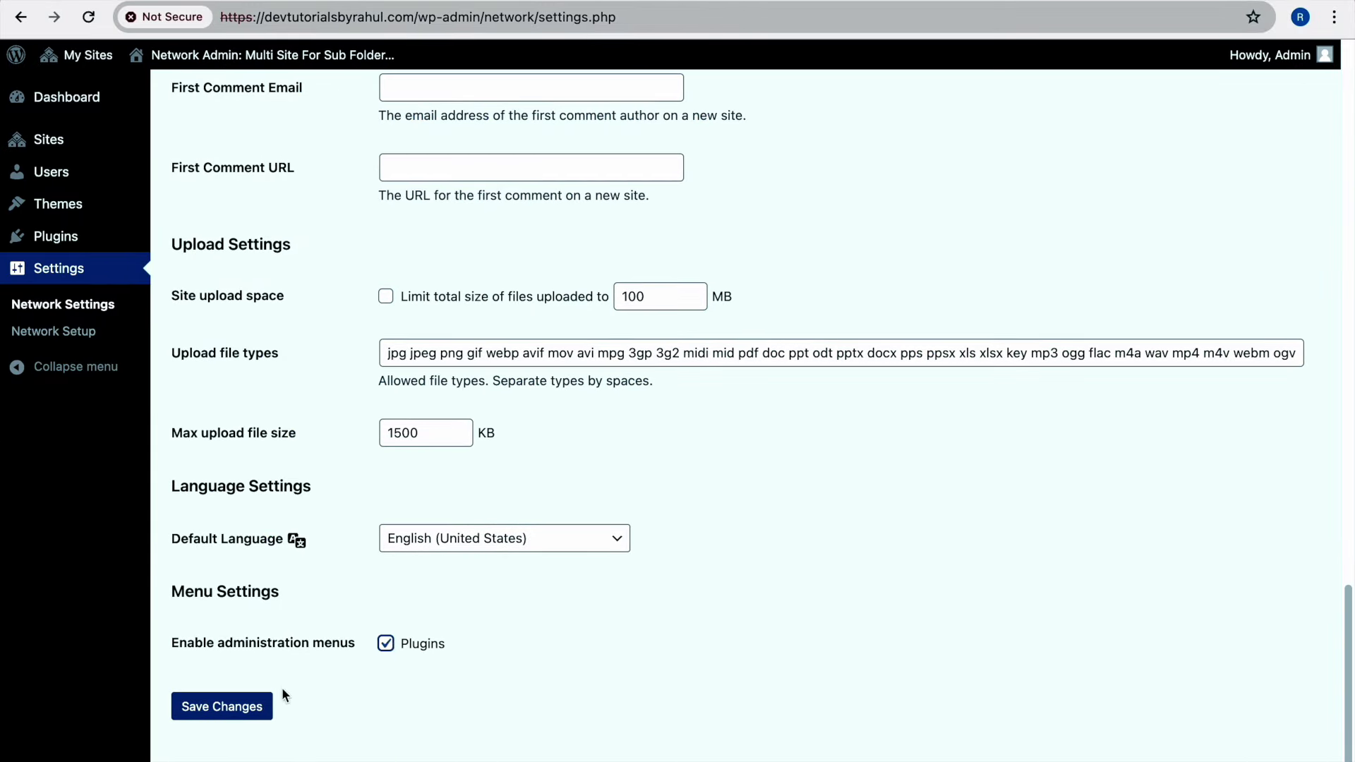
pyautogui.click(250, 707)
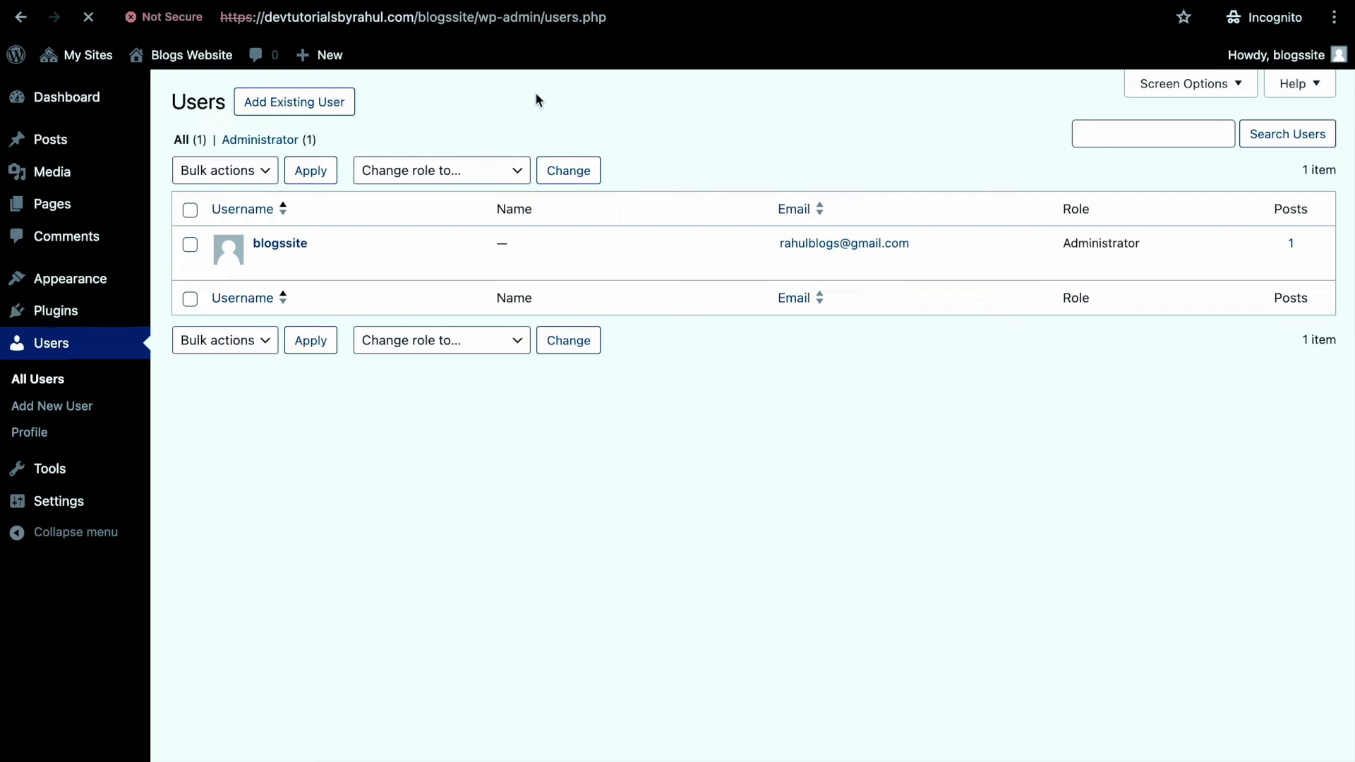
pyautogui.click(99, 313)
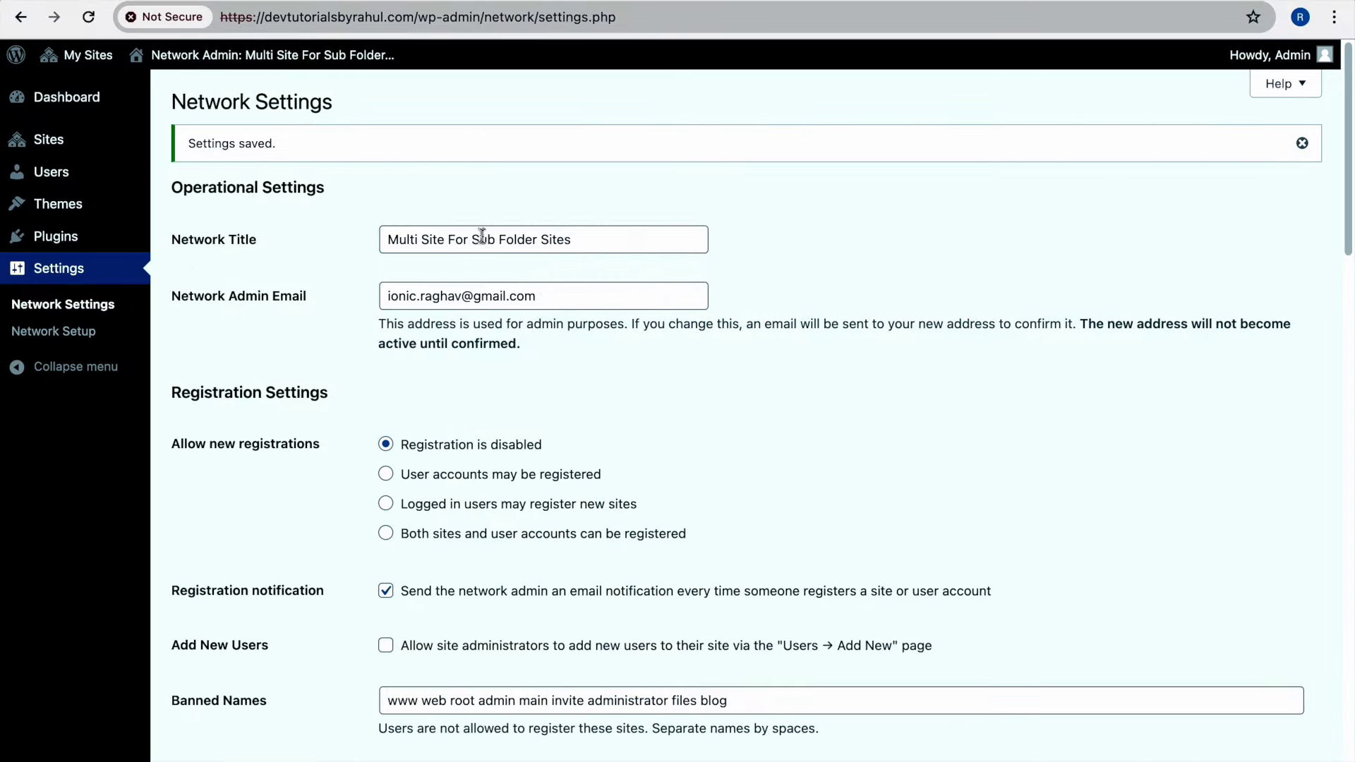
pyautogui.scroll(-15, 456, 482)
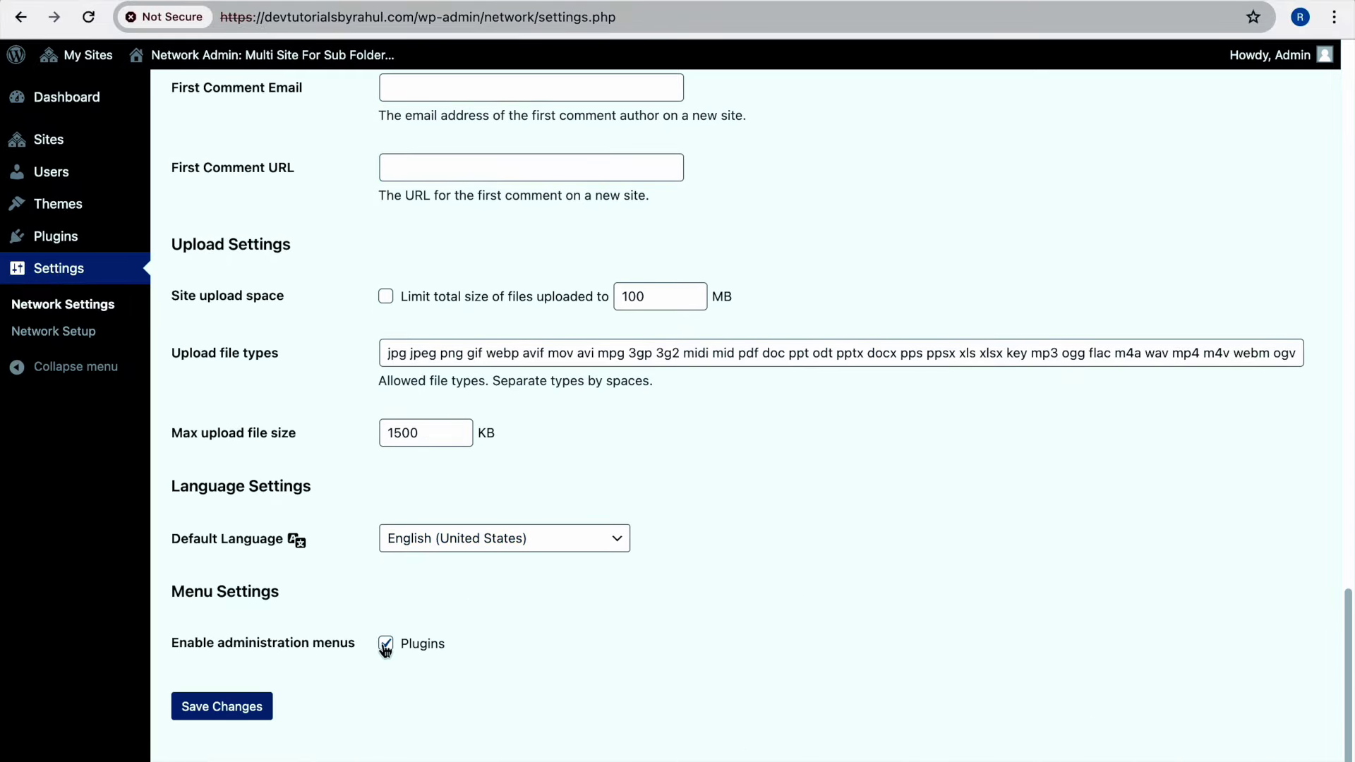
pyautogui.click(386, 643)
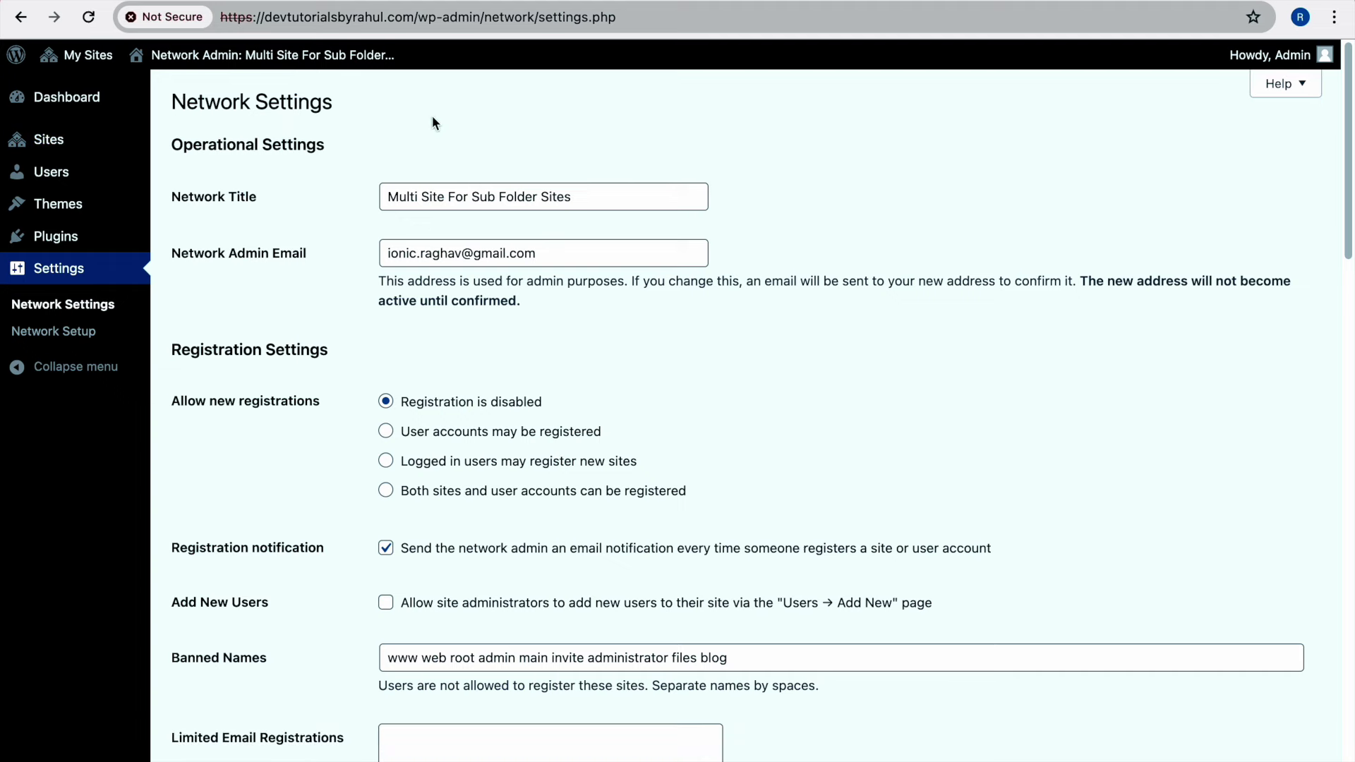
# Review the network's All Sites list, then the network-wide Users list
pyautogui.moveTo(120, 143)
pyautogui.click(184, 143)
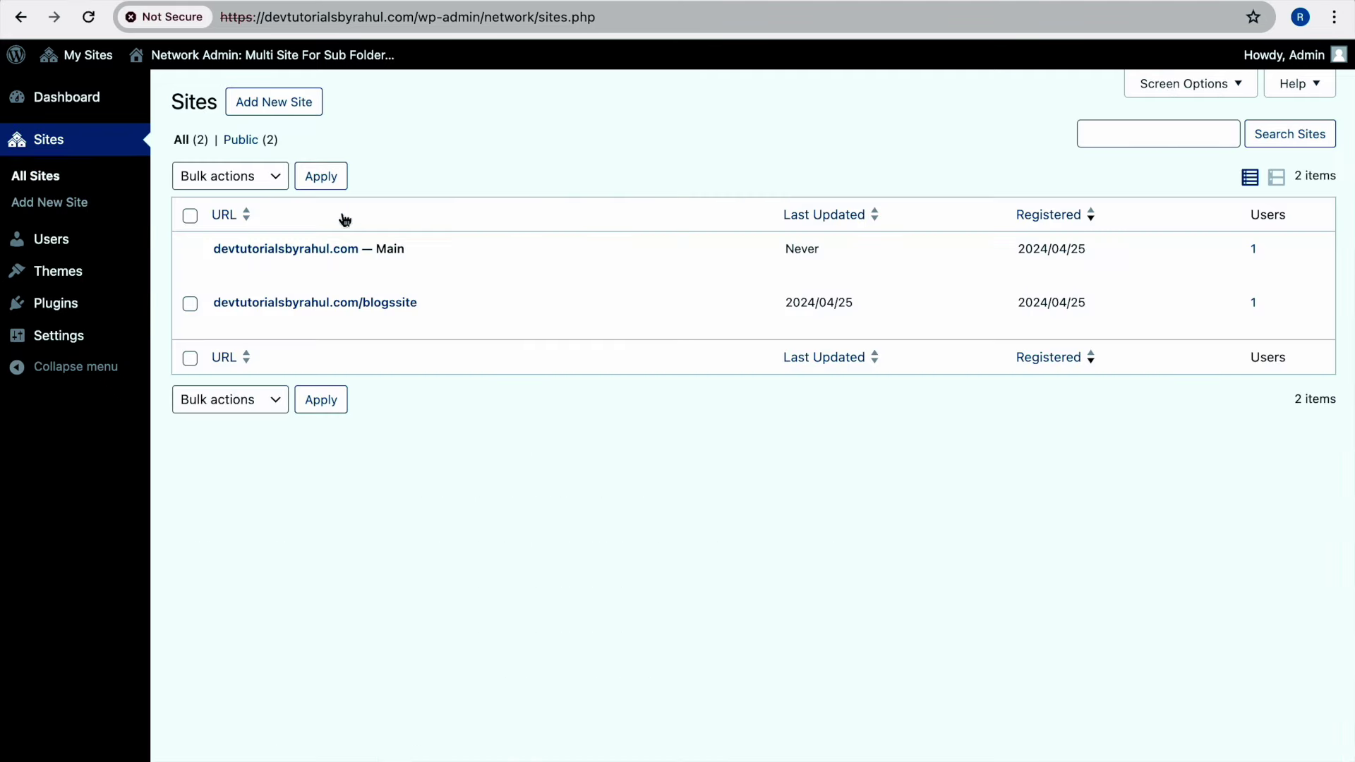
pyautogui.moveTo(584, 261)
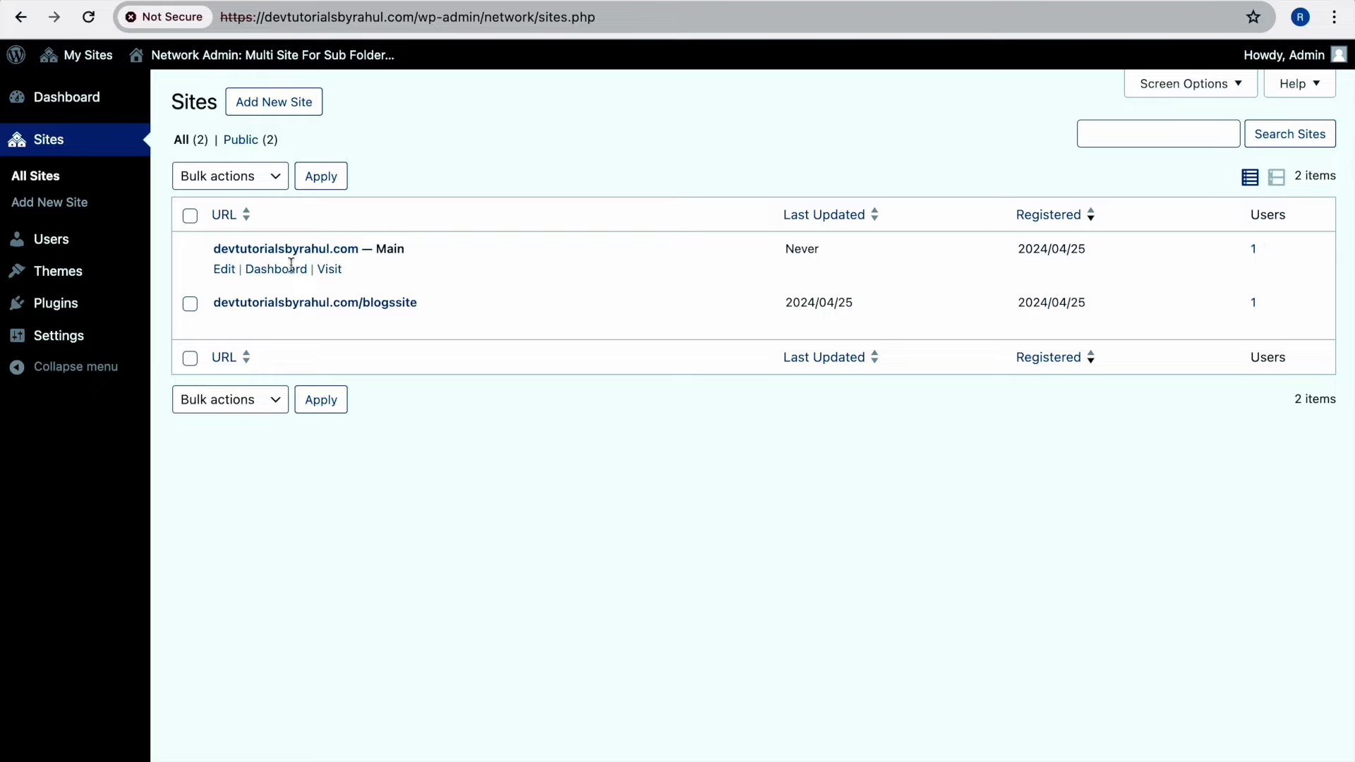
pyautogui.click(185, 244)
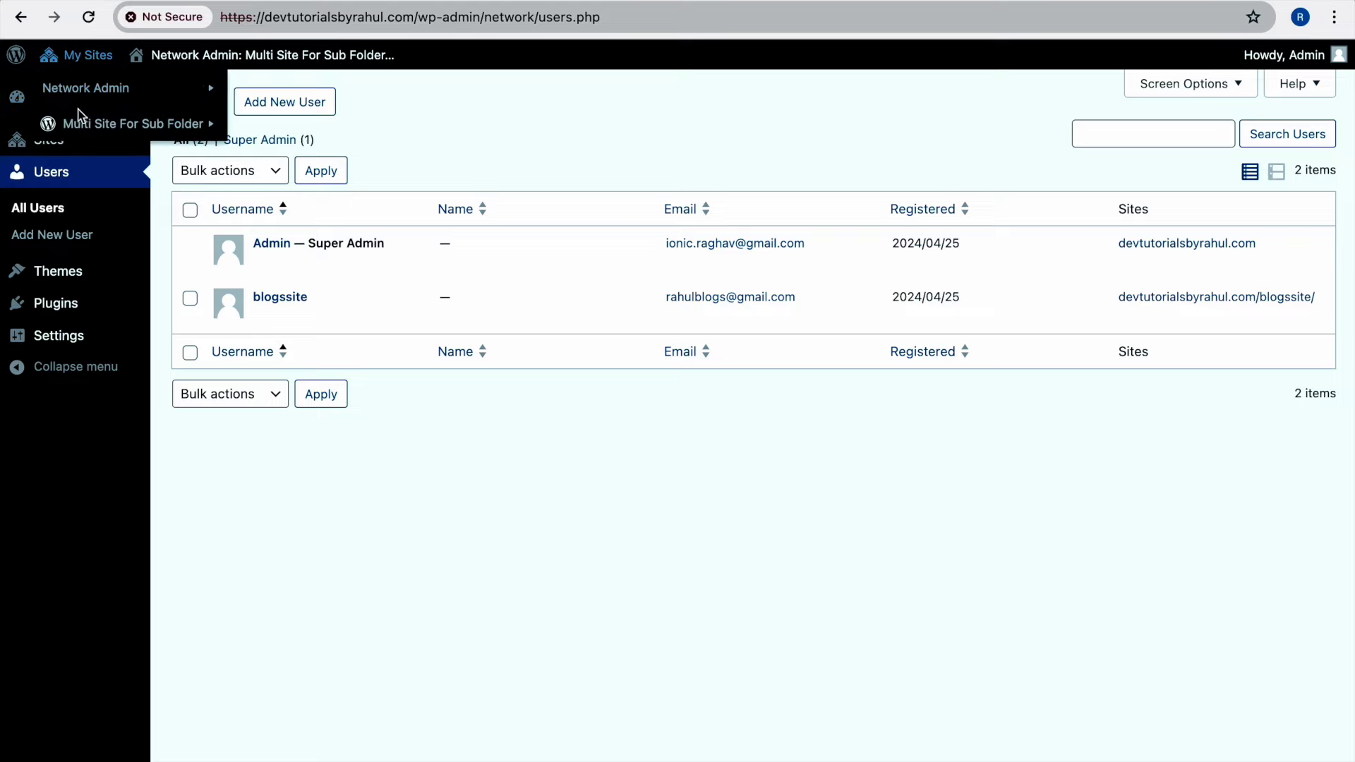
pyautogui.moveTo(87, 92)
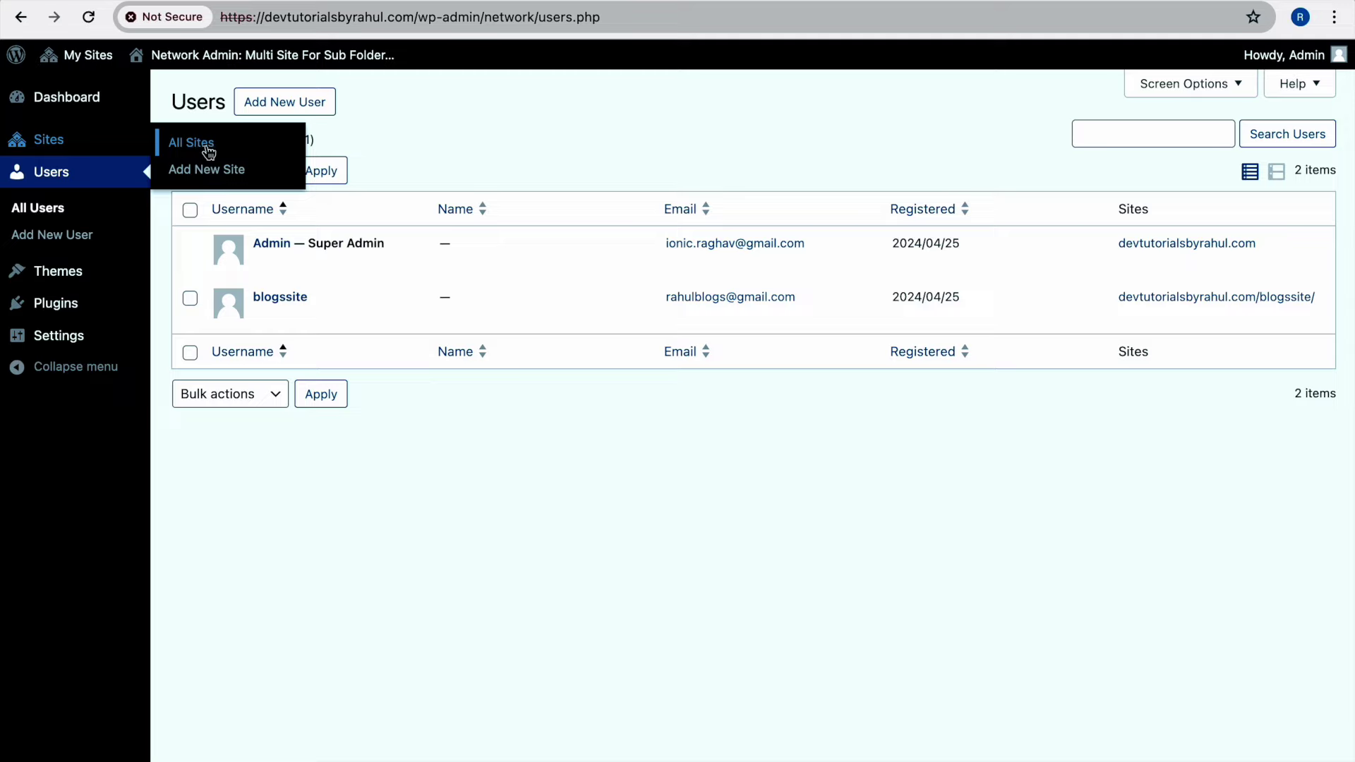
pyautogui.moveTo(80, 148)
pyautogui.moveTo(275, 271)
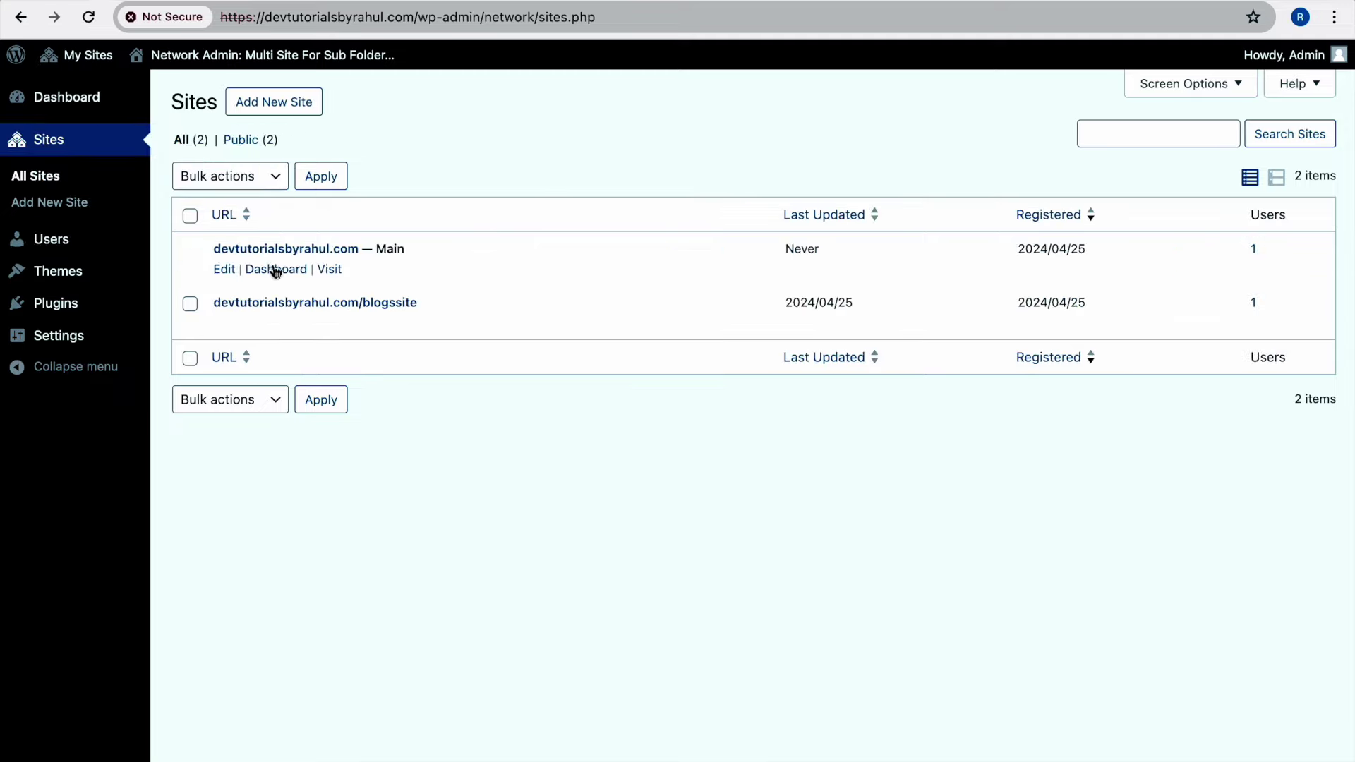
pyautogui.moveTo(272, 319)
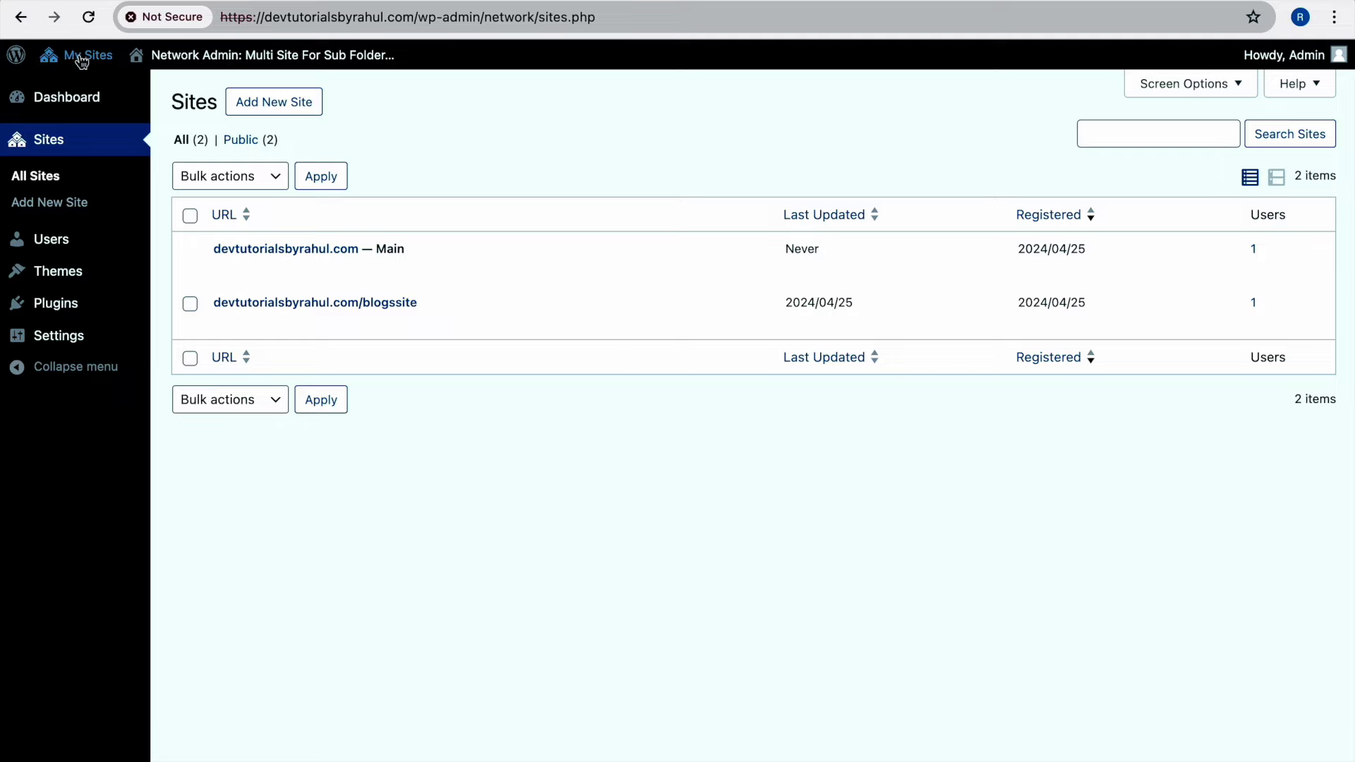
pyautogui.moveTo(83, 245)
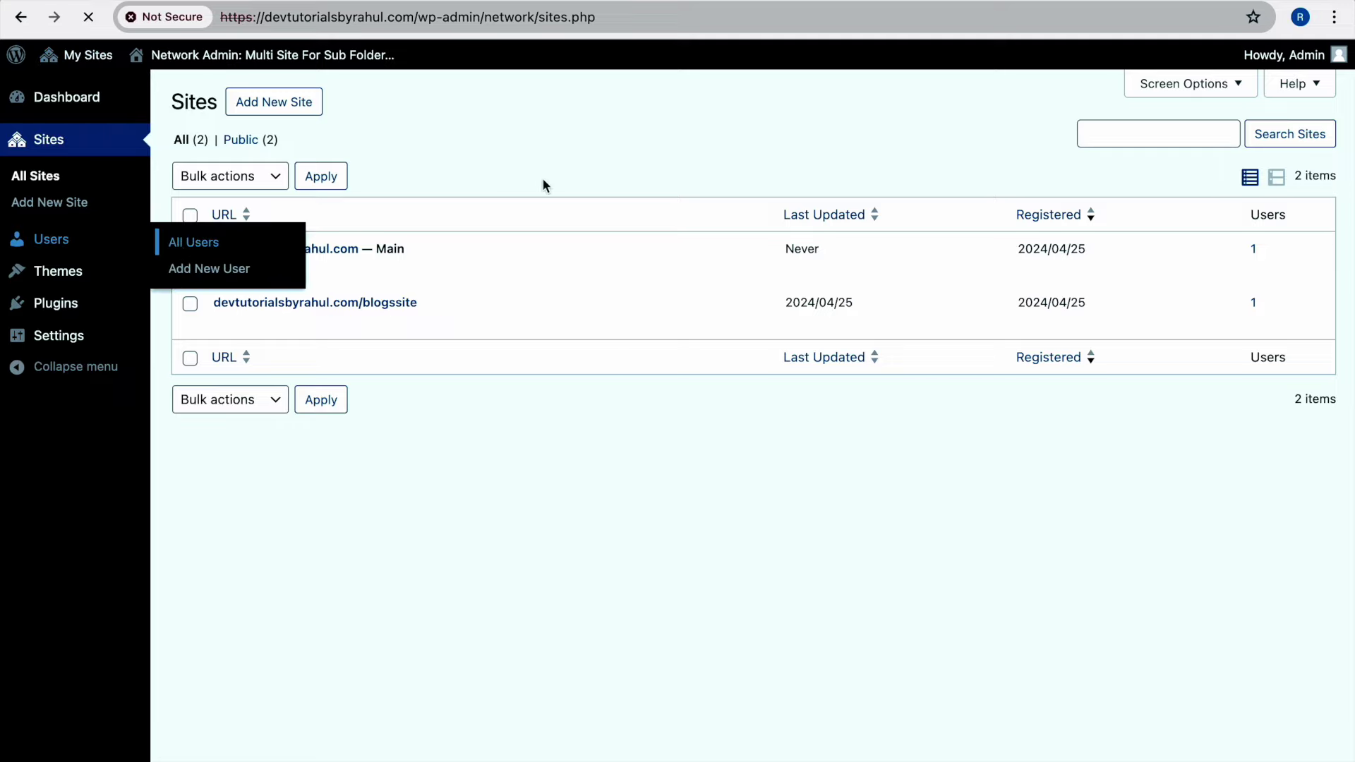
pyautogui.moveTo(329, 297)
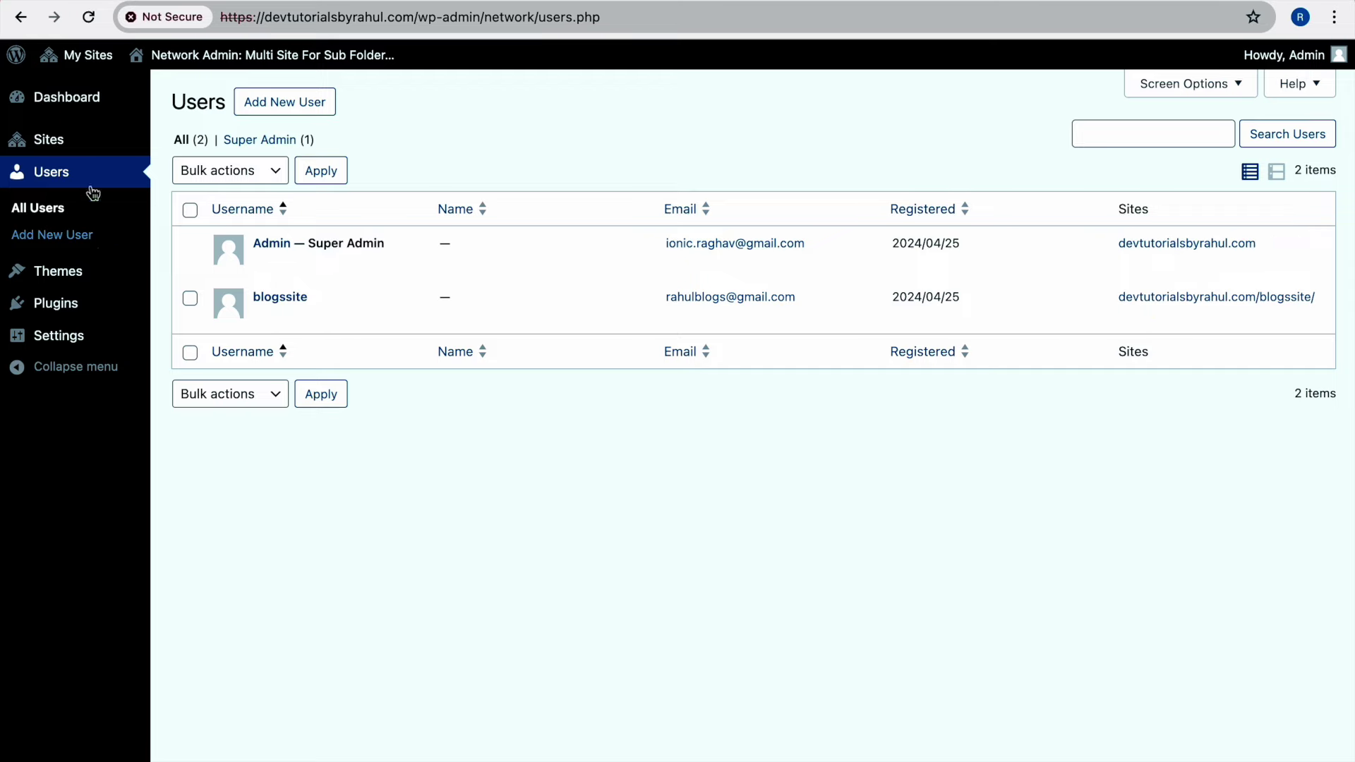
pyautogui.moveTo(82, 139)
pyautogui.moveTo(263, 331)
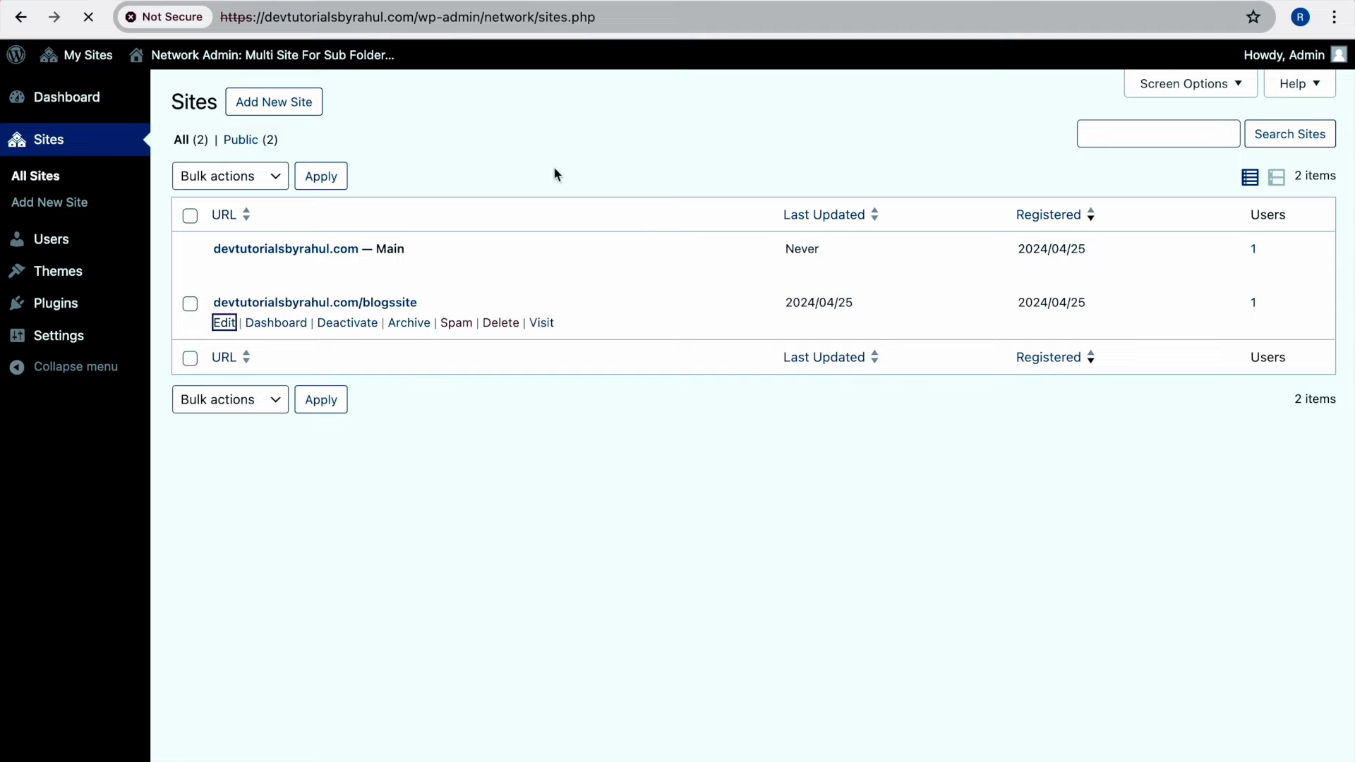
# On Blogs Website's Users tab, find the existing Admin account by typing 'ionic'
pyautogui.click(271, 182)
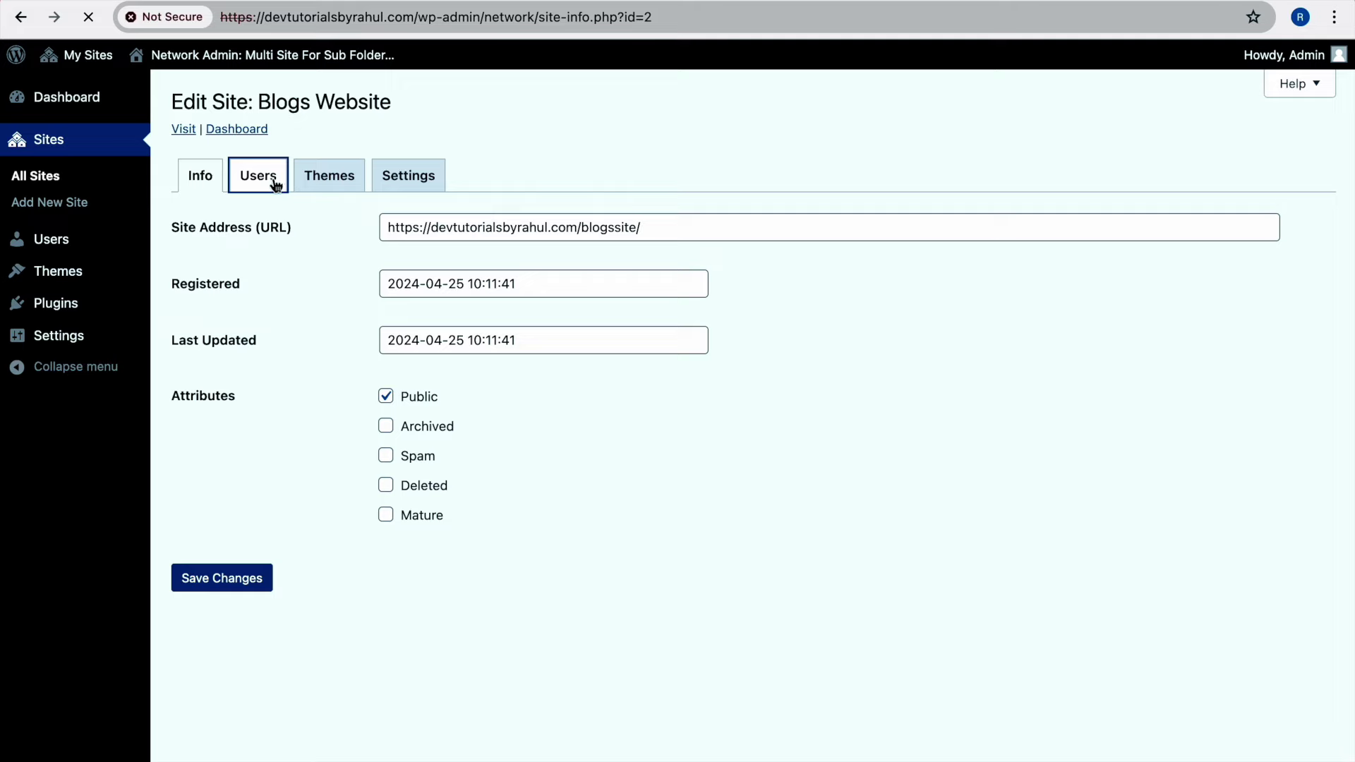
pyautogui.scroll(-4, 598, 295)
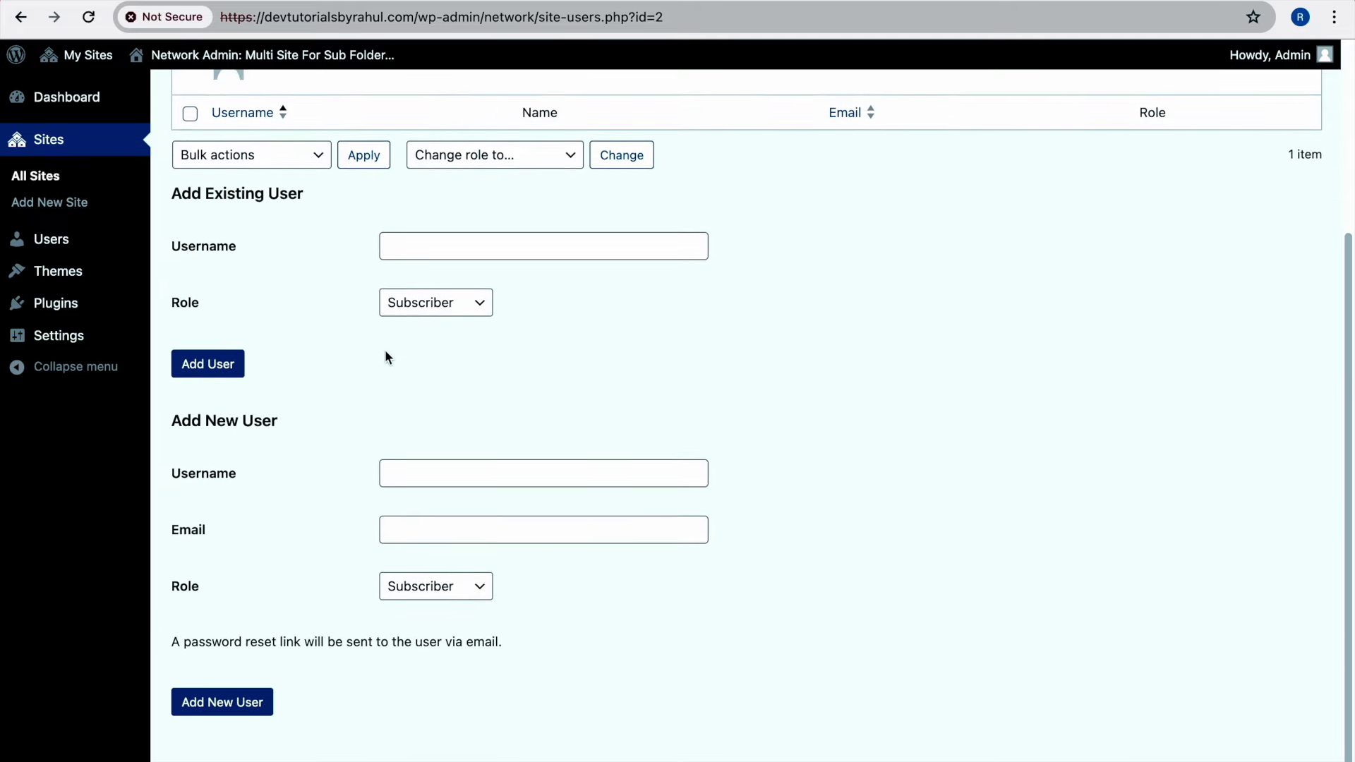
pyautogui.click(448, 255)
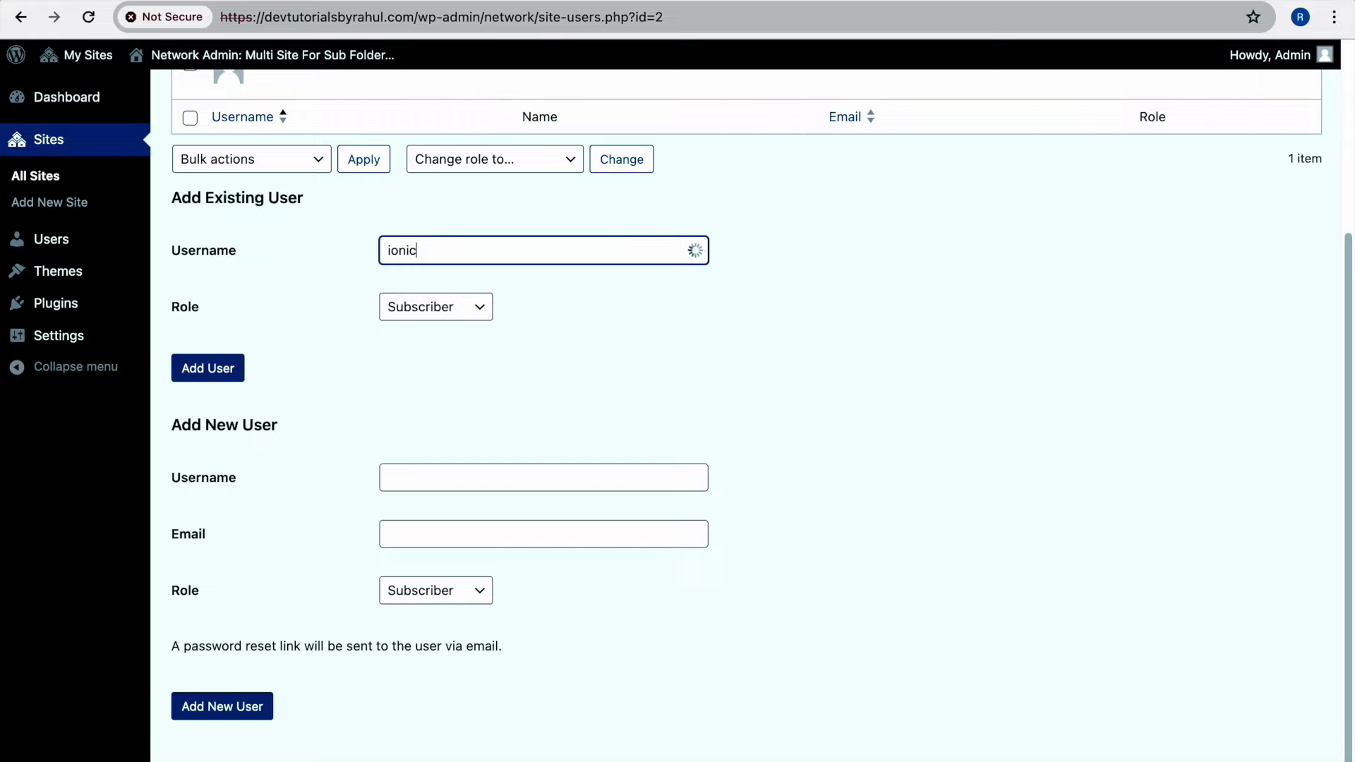
pyautogui.write('ionic')
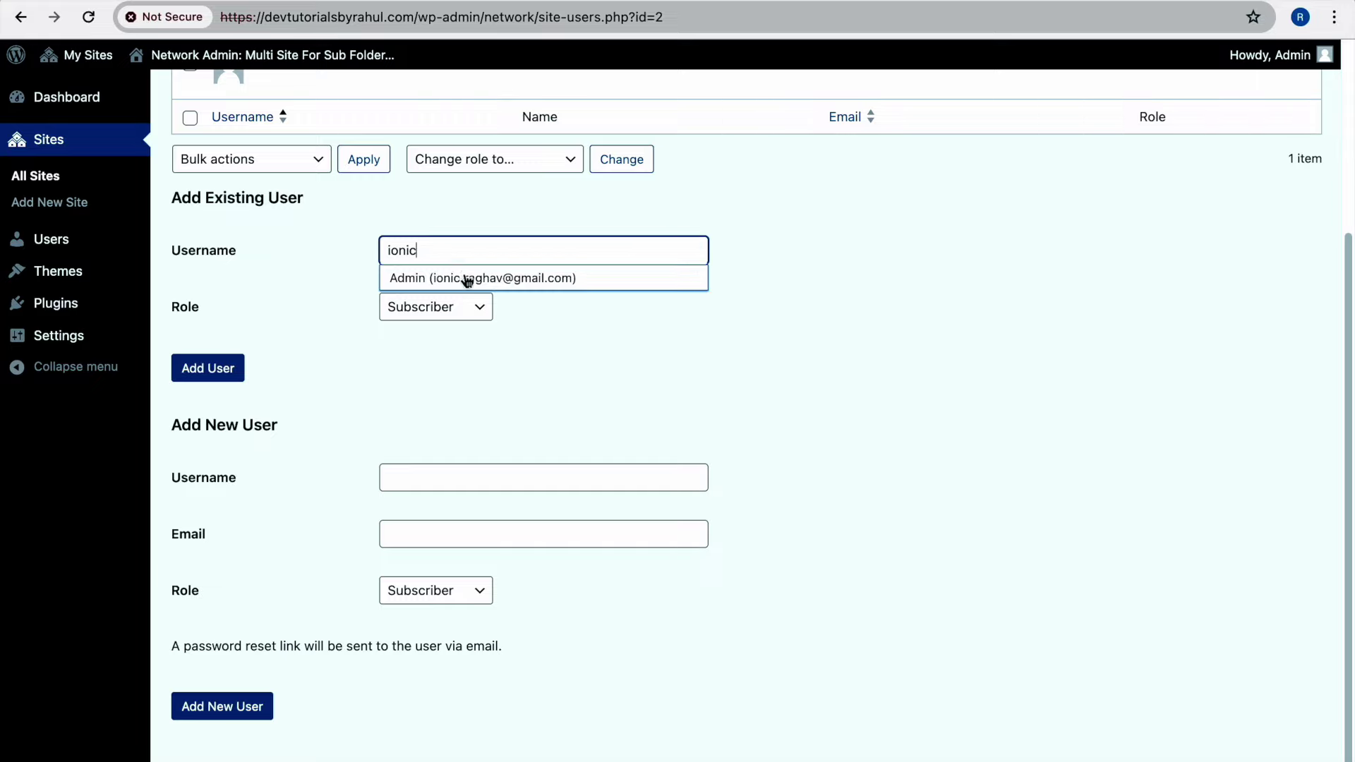
pyautogui.click(463, 277)
# Give Admin the Administrator role and add them to Blogs Website
pyautogui.click(435, 314)
pyautogui.click(431, 393)
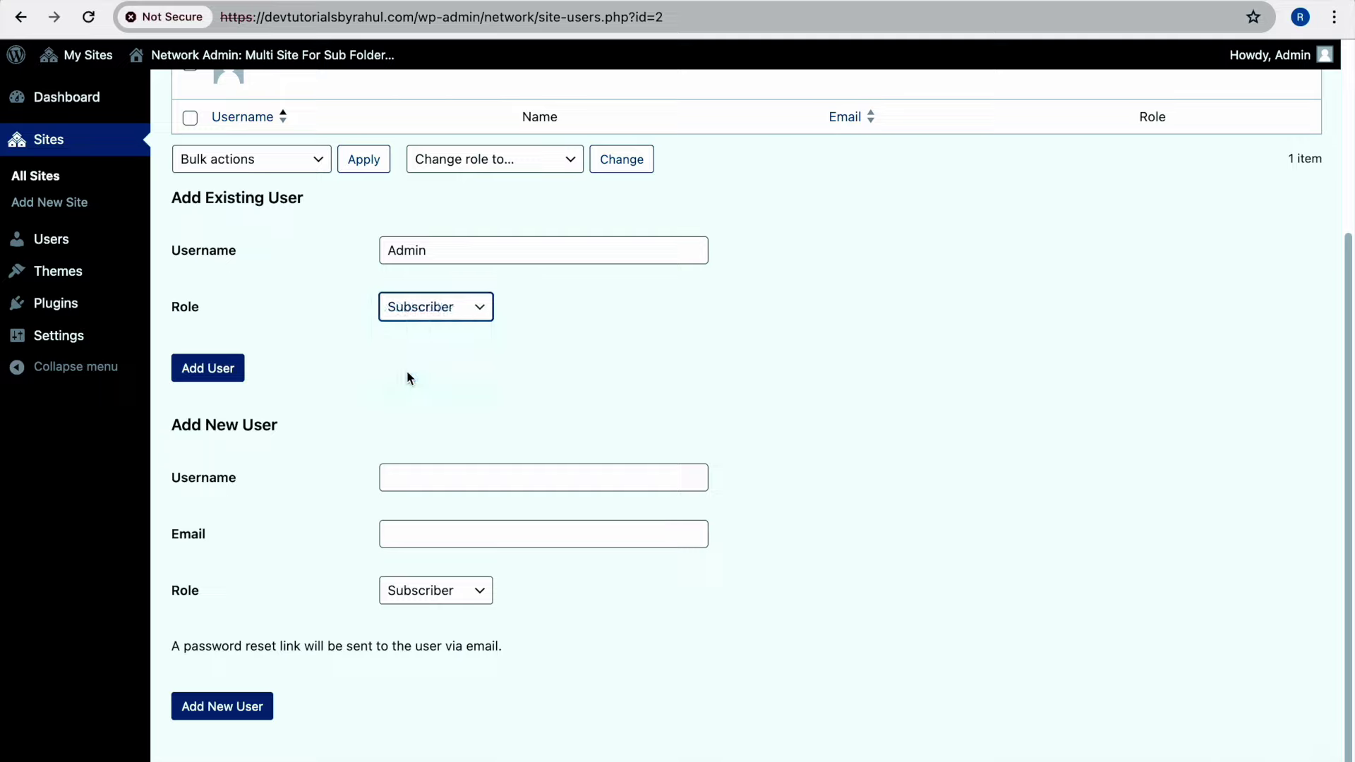
pyautogui.scroll(2, 398, 296)
pyautogui.scroll(3, 390, 218)
pyautogui.scroll(-2, 276, 130)
pyautogui.click(225, 502)
pyautogui.click(225, 502)
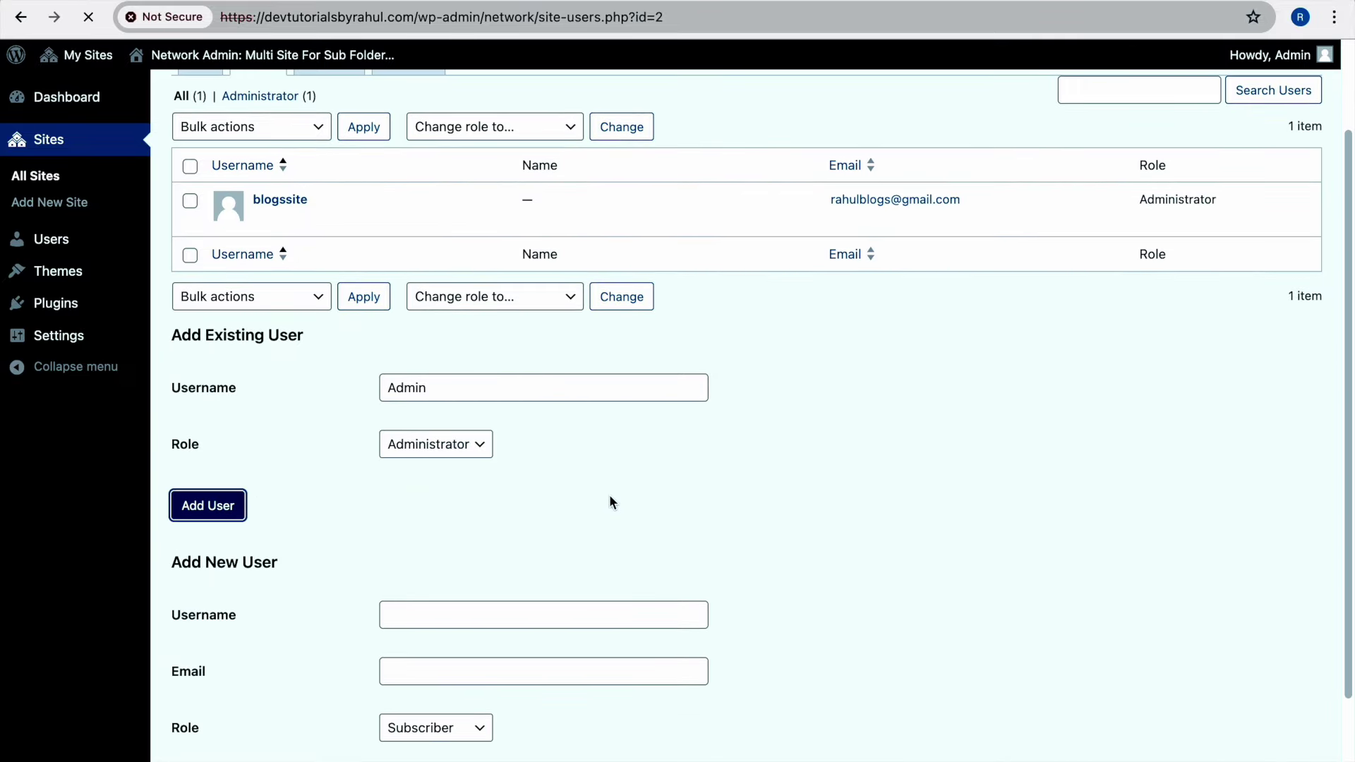
pyautogui.scroll(-1, 314, 206)
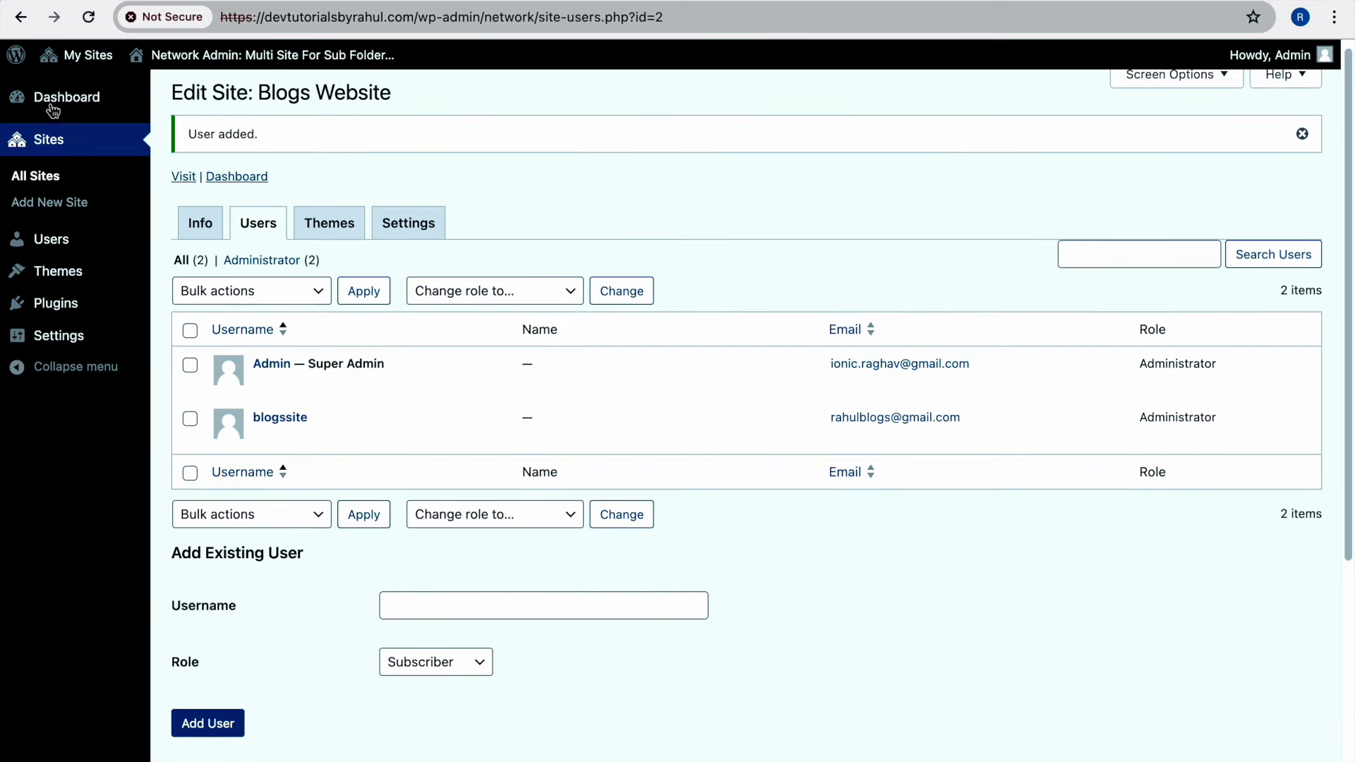
pyautogui.click(175, 242)
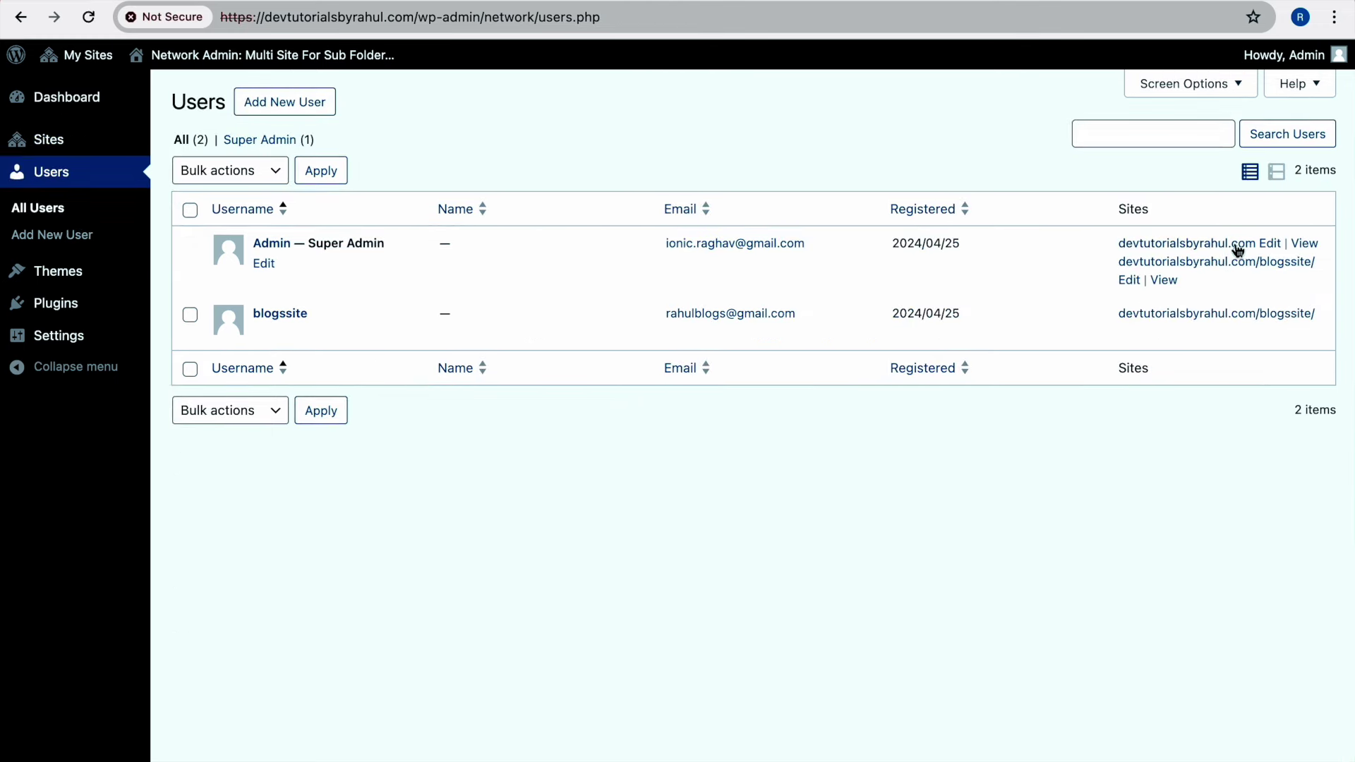
# Check the network Users list's Sites column showing Admin on both sites
pyautogui.moveTo(280, 321)
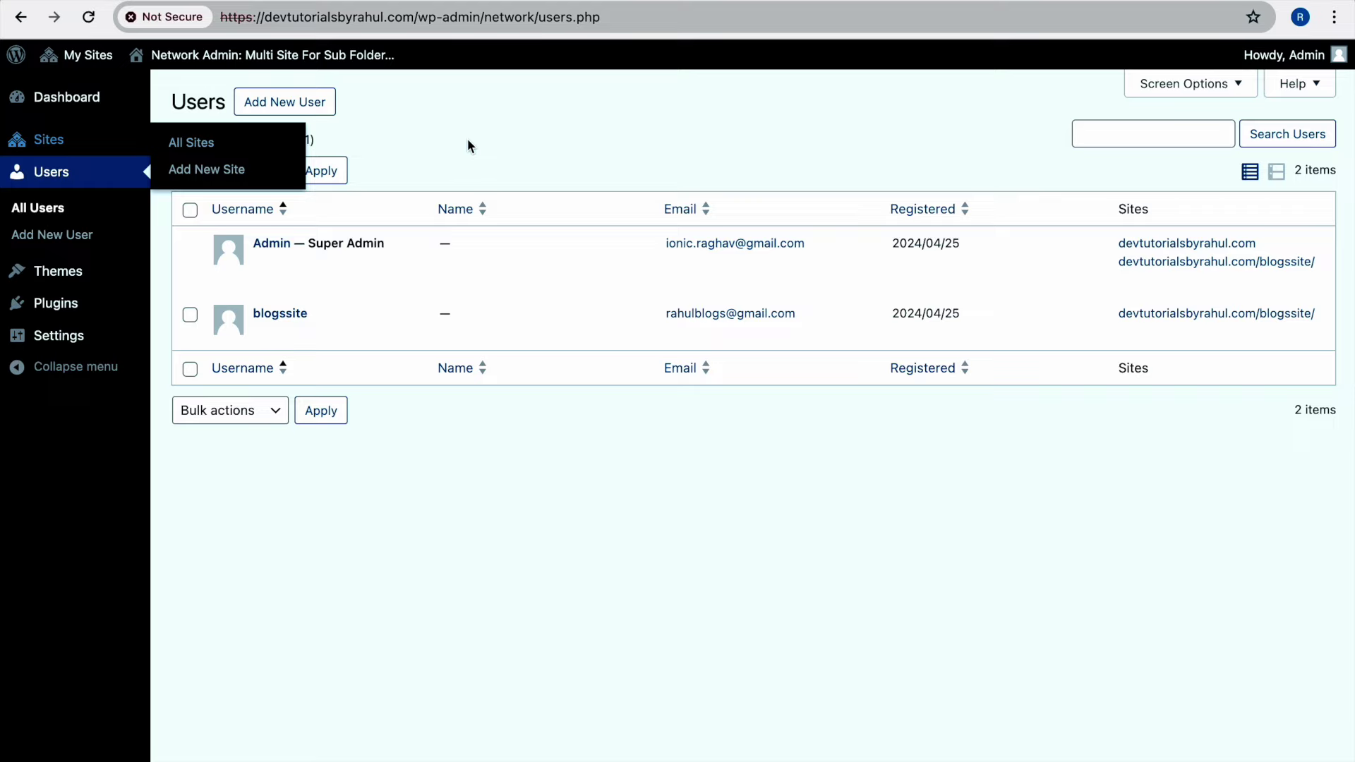
pyautogui.moveTo(114, 64)
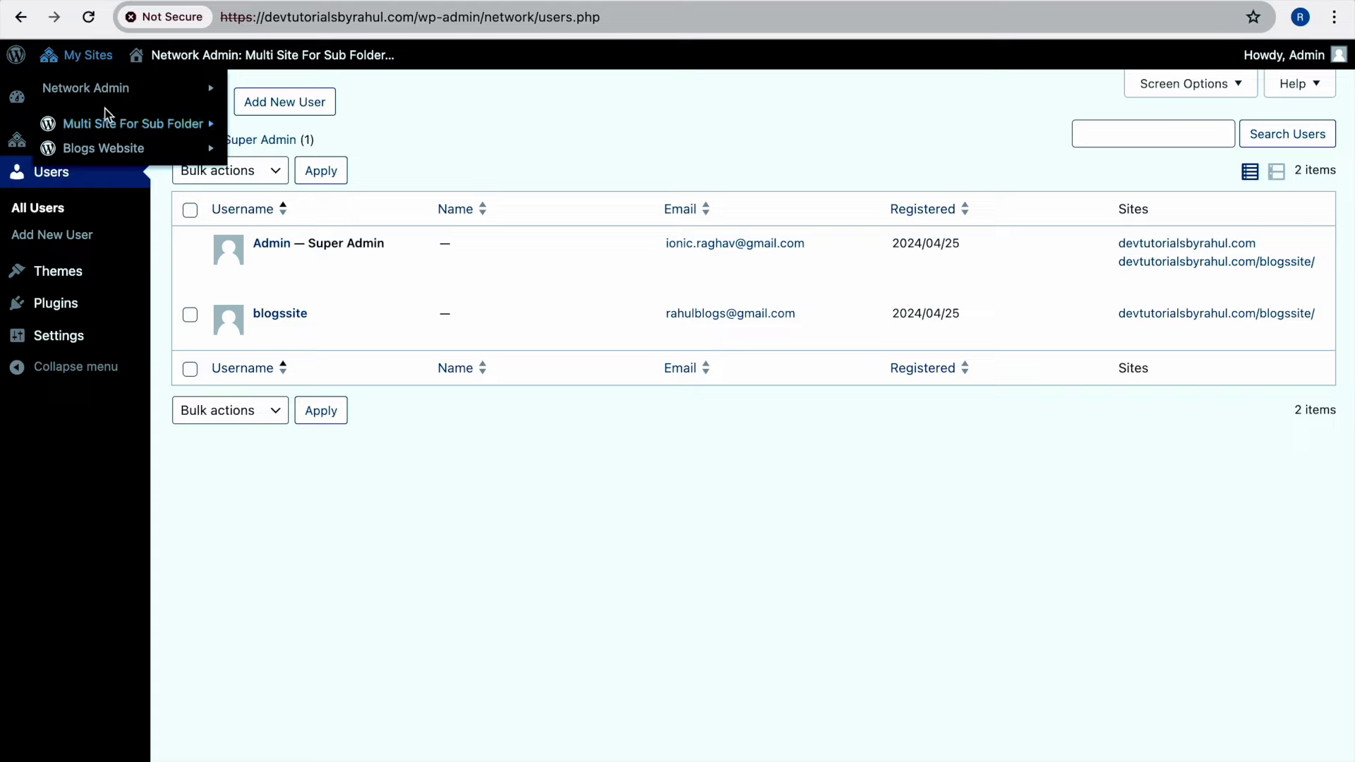
pyautogui.moveTo(133, 127)
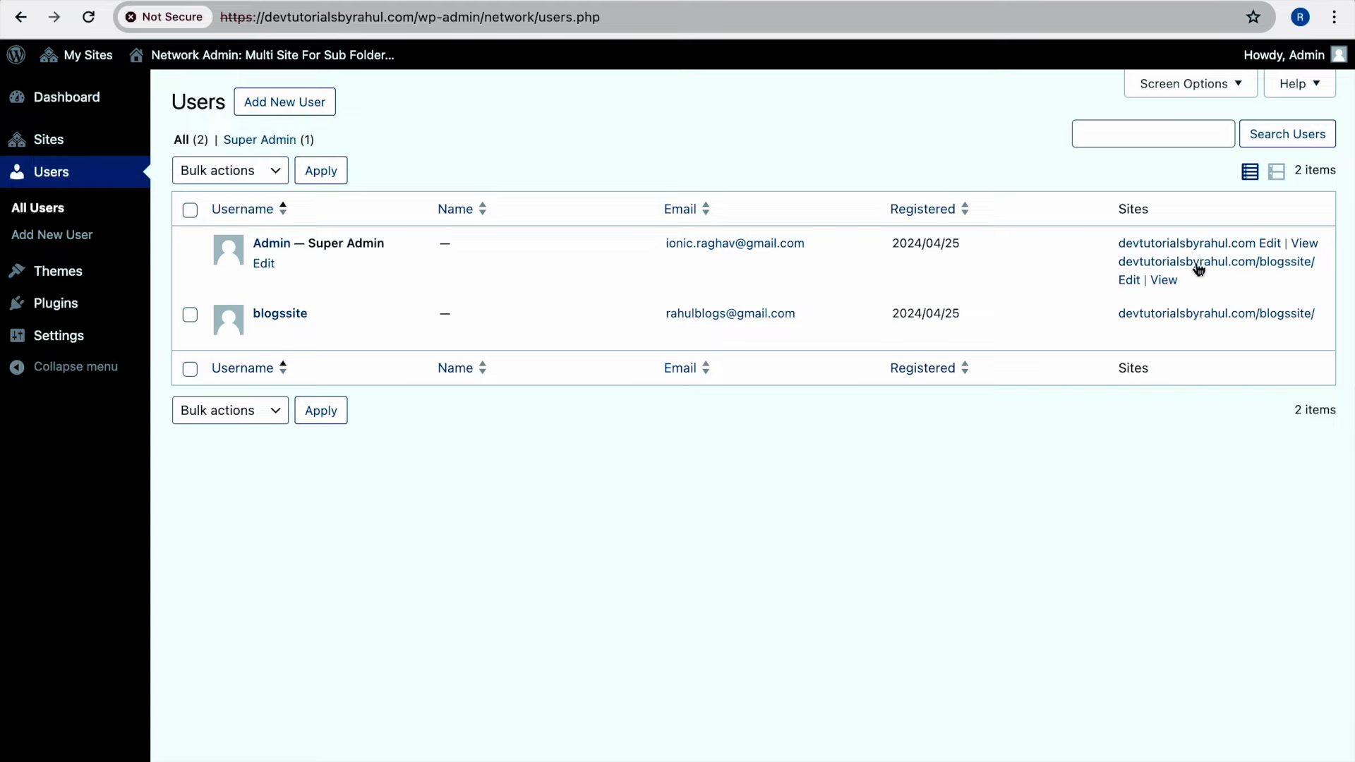
pyautogui.moveTo(381, 335)
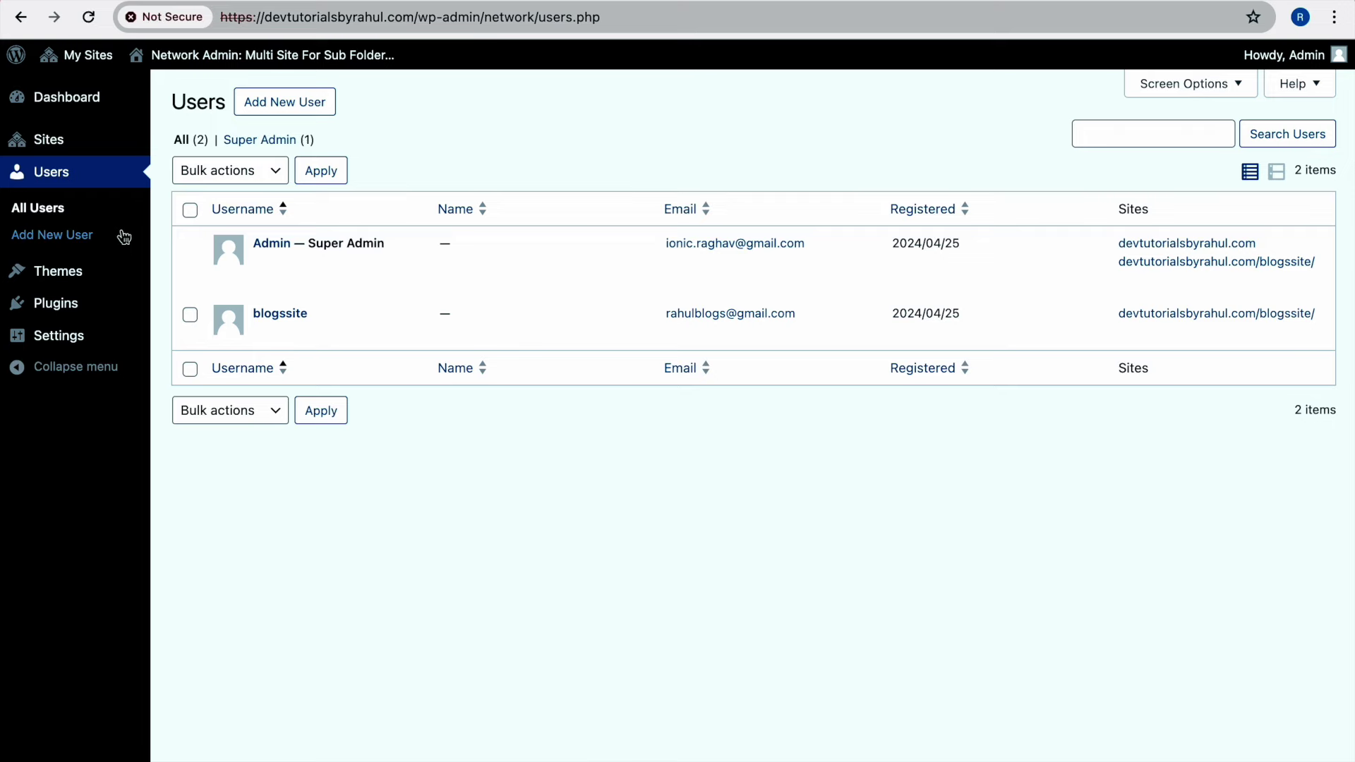
# Load the main dashboard, reload the subsite's Plugins page, then go to Network Settings
pyautogui.click(534, 13)
pyautogui.press('Return')
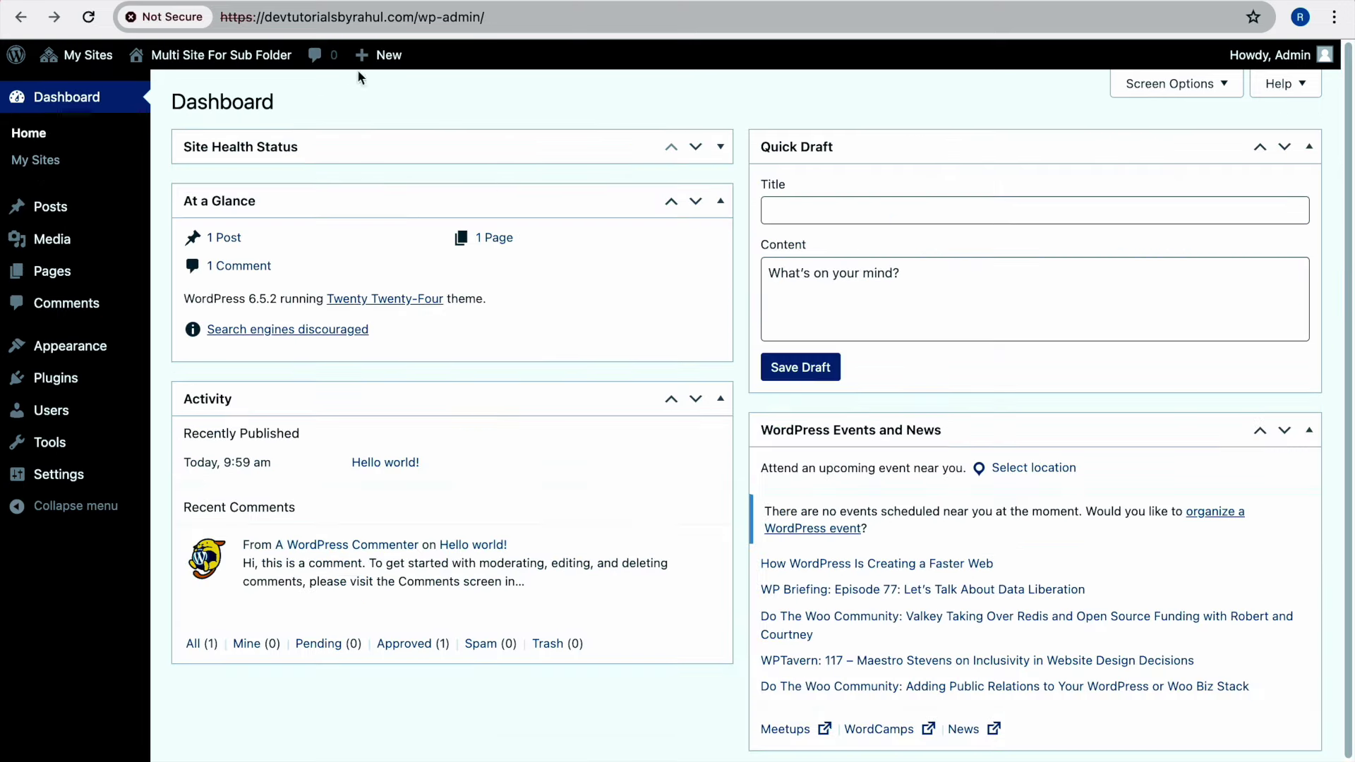
pyautogui.hotkey('ctrl', 'Right')
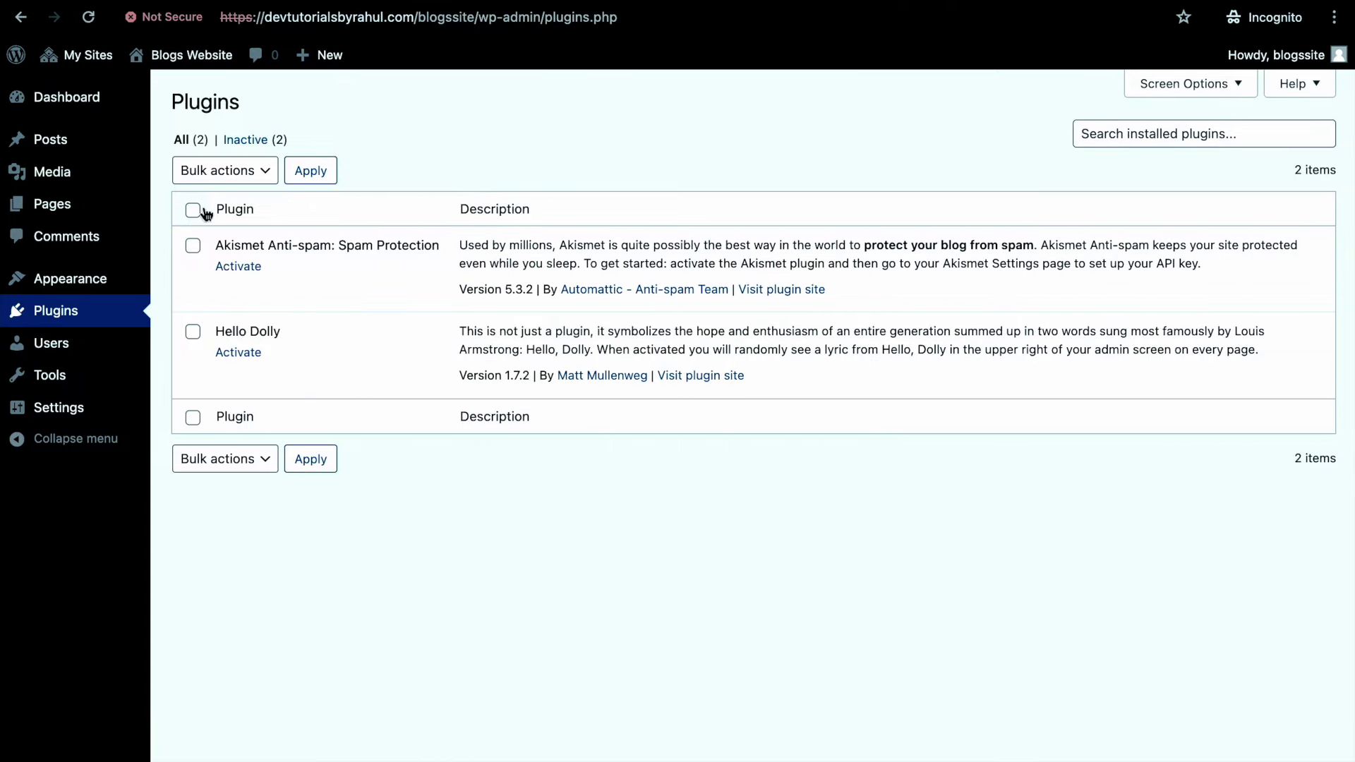
pyautogui.click(88, 18)
pyautogui.moveTo(99, 207)
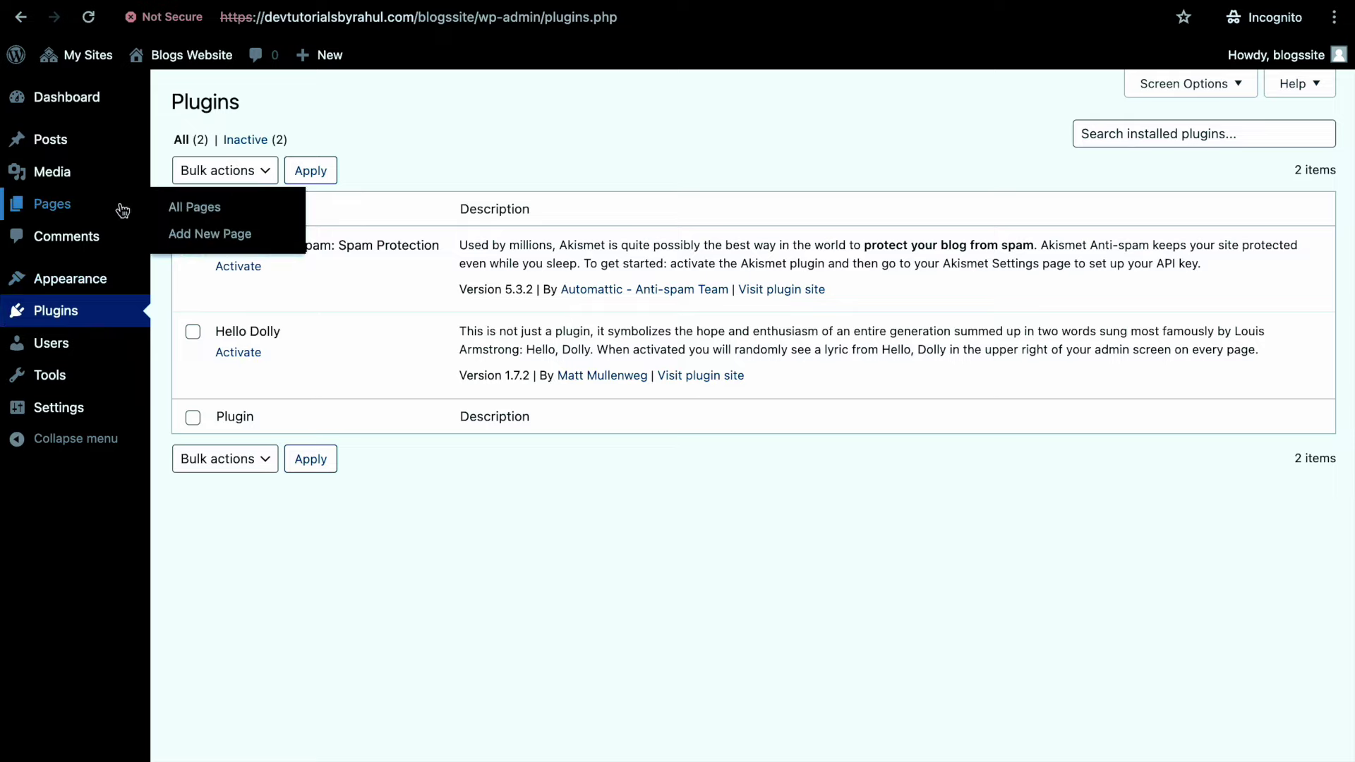
pyautogui.moveTo(125, 347)
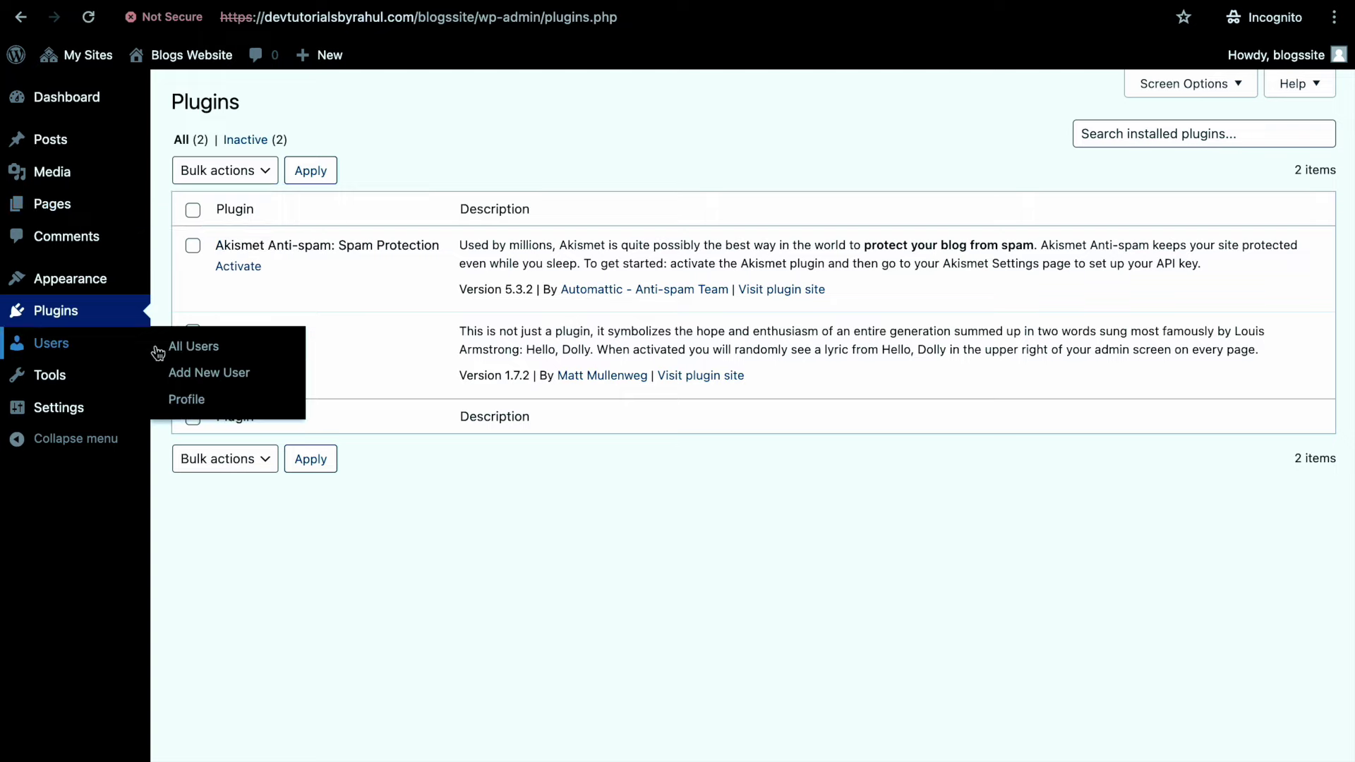
pyautogui.click(1291, 55)
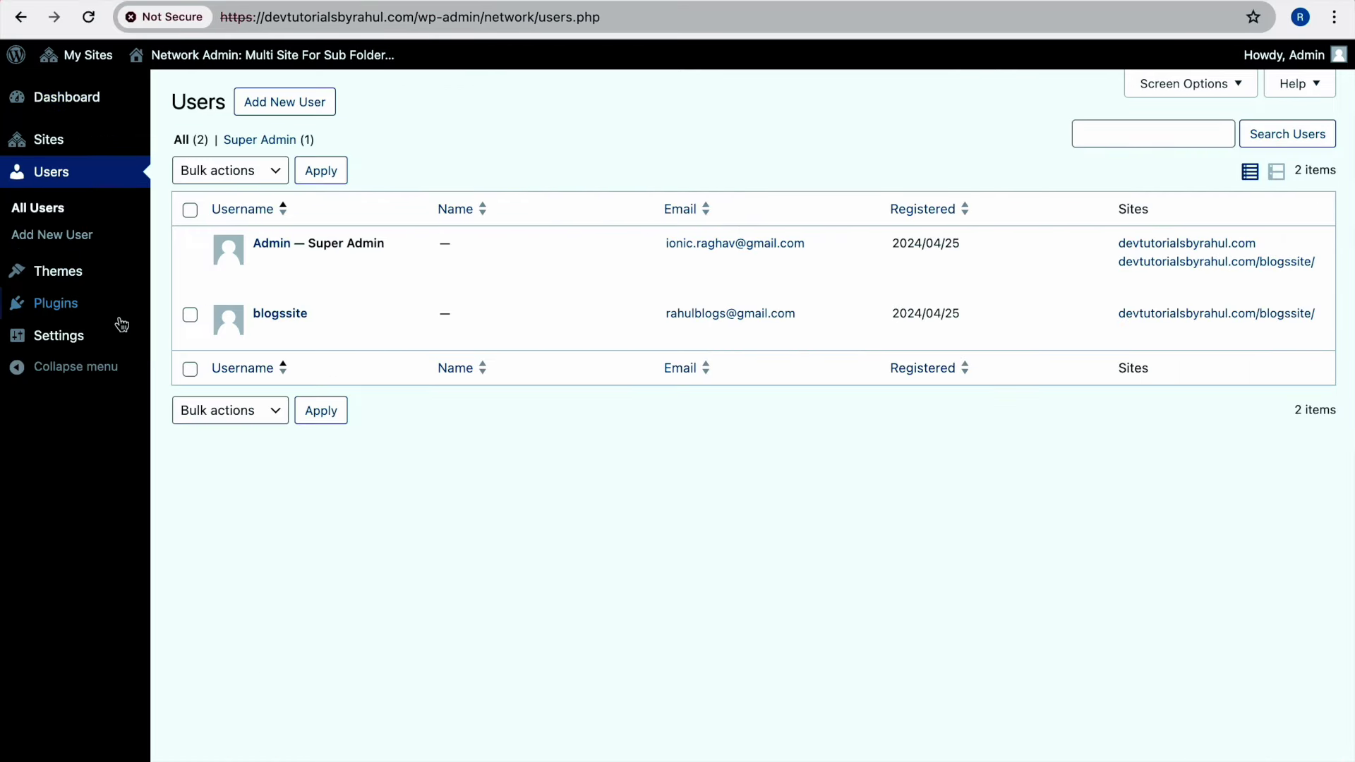
pyautogui.moveTo(96, 335)
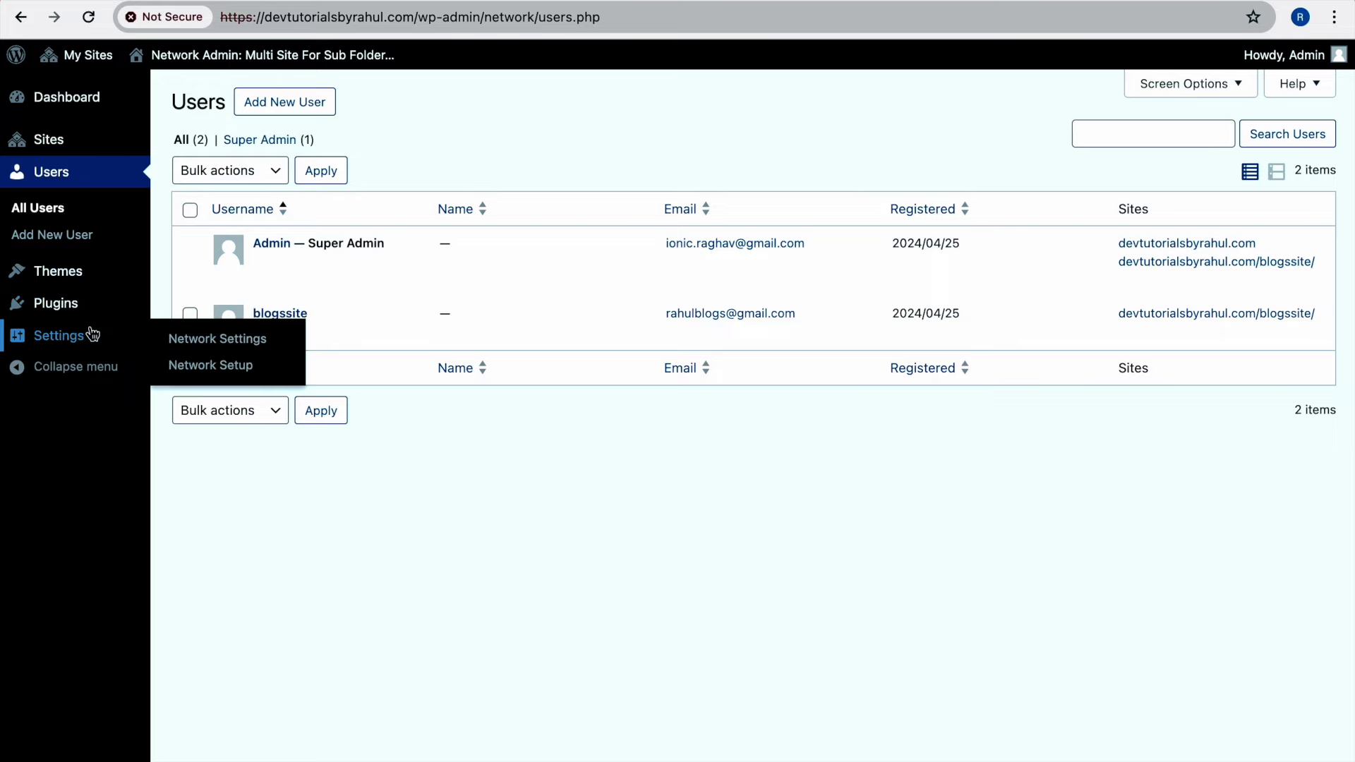
pyautogui.click(227, 331)
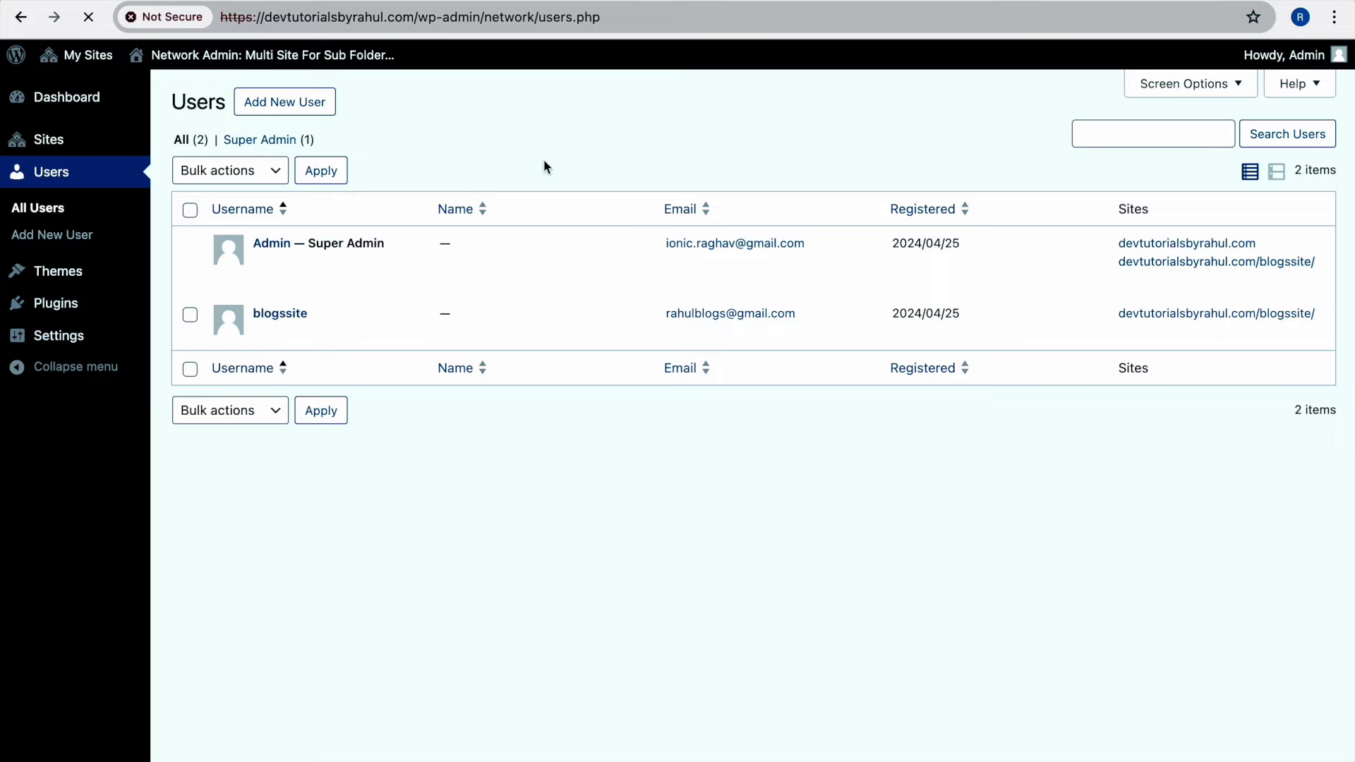
# Enable 'Allow site administrators to add new users' and save the Network Settings
pyautogui.scroll(-2, 541, 268)
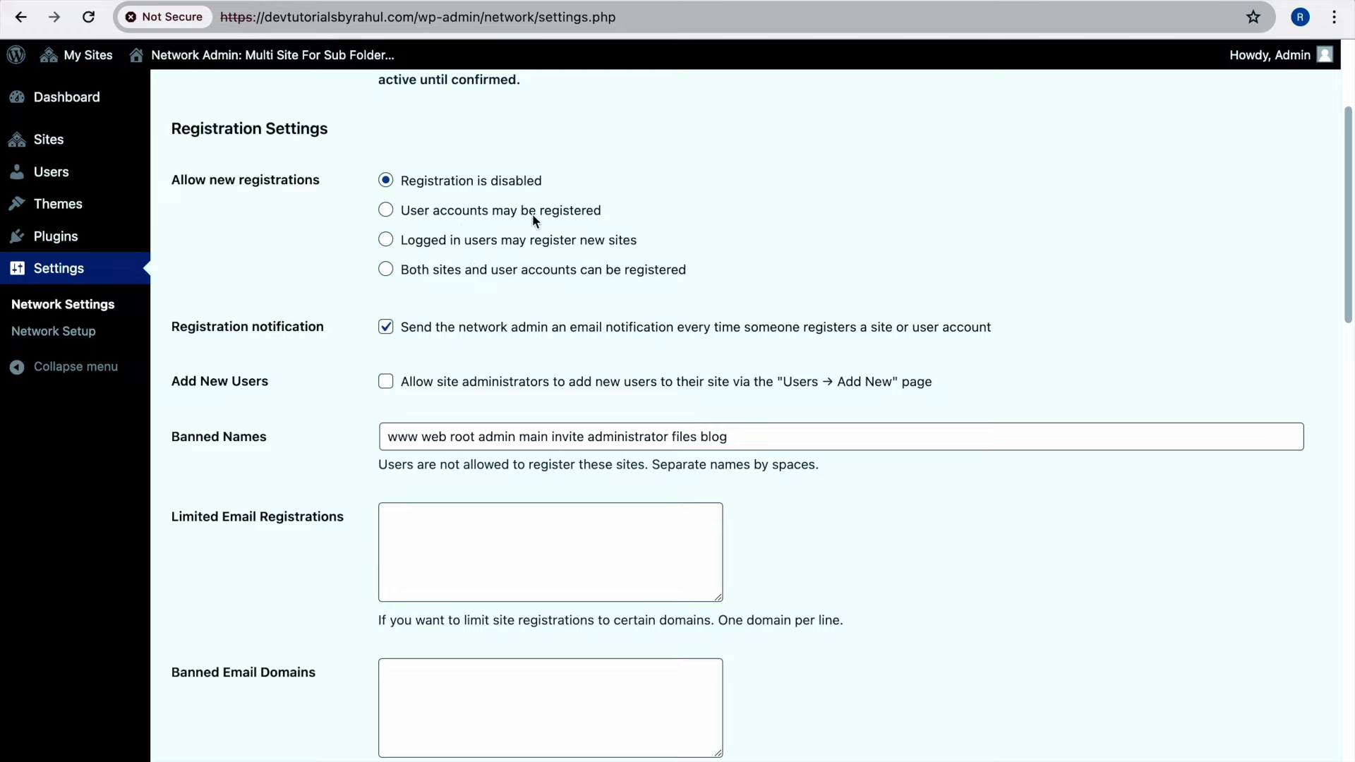
pyautogui.scroll(-5, 532, 233)
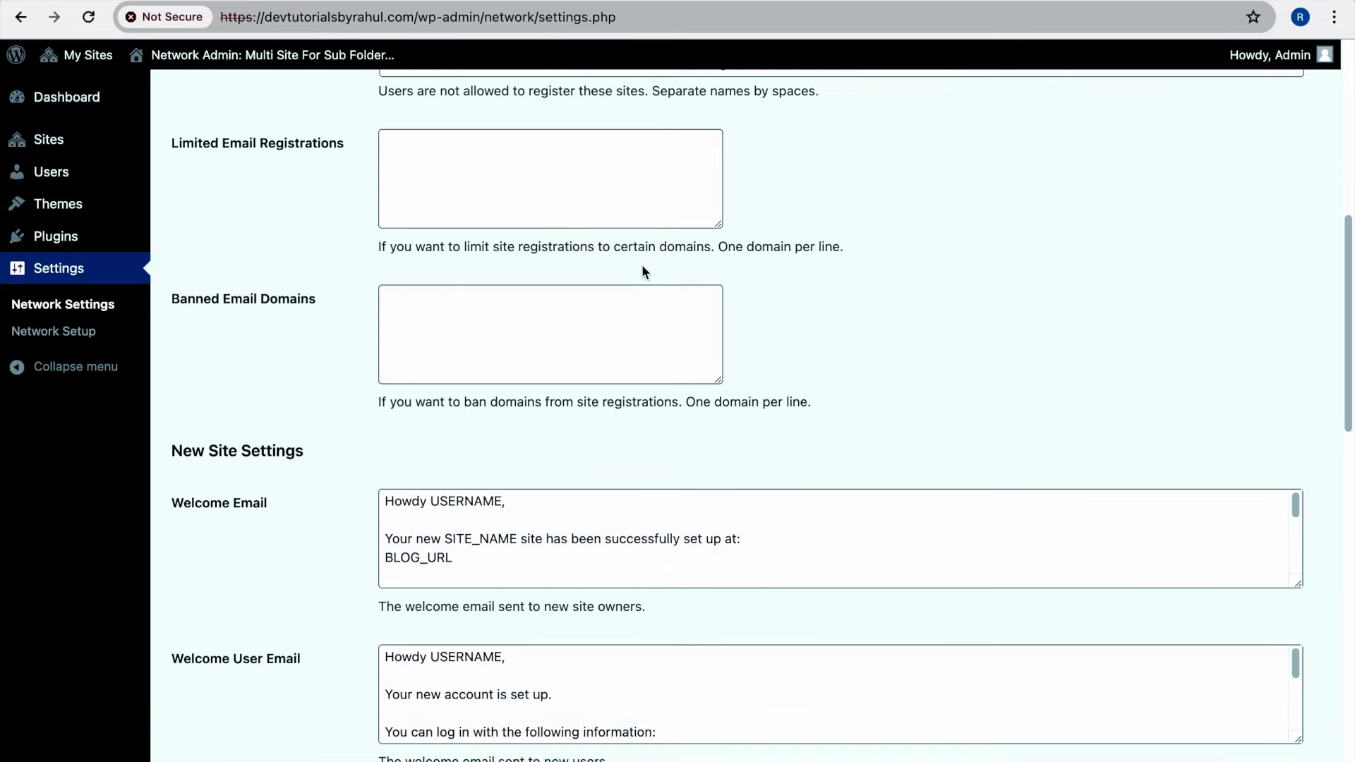
pyautogui.scroll(-15, 827, 302)
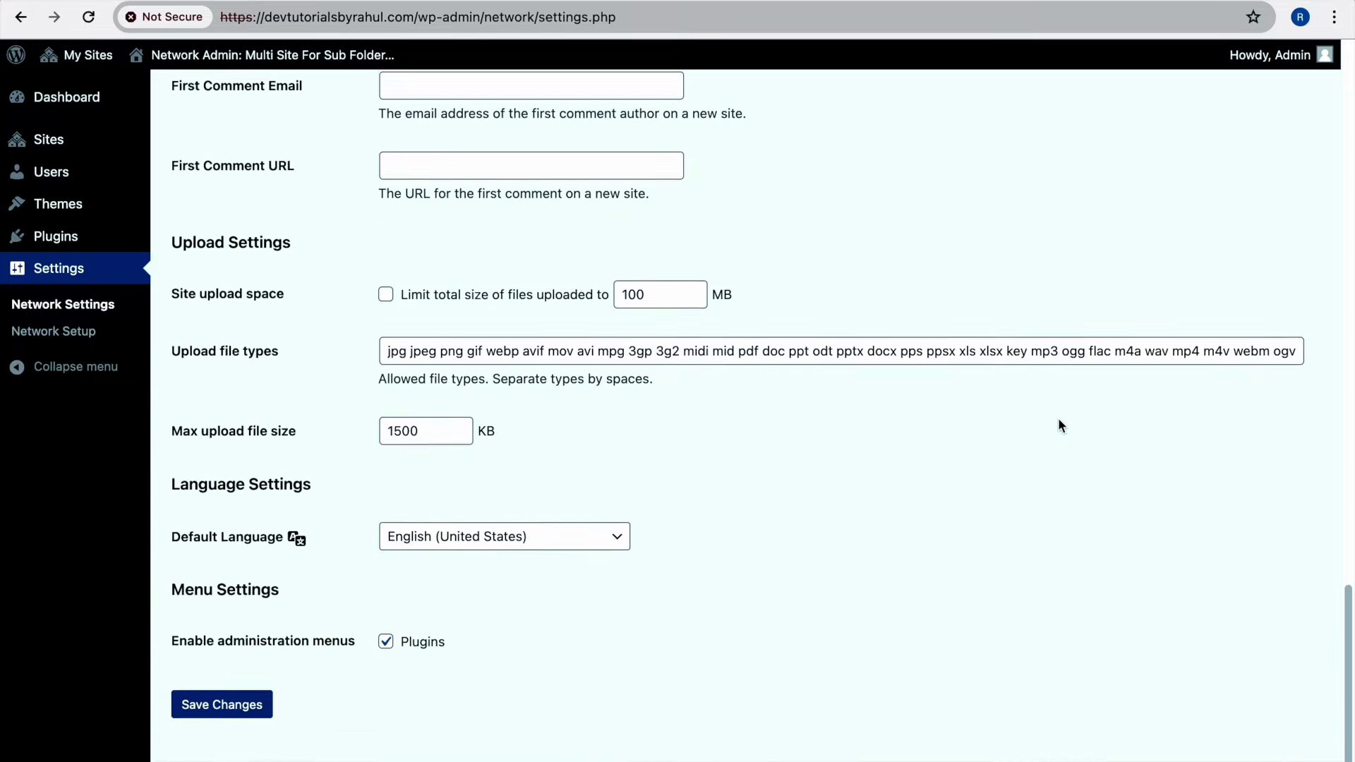
pyautogui.scroll(20, 1059, 423)
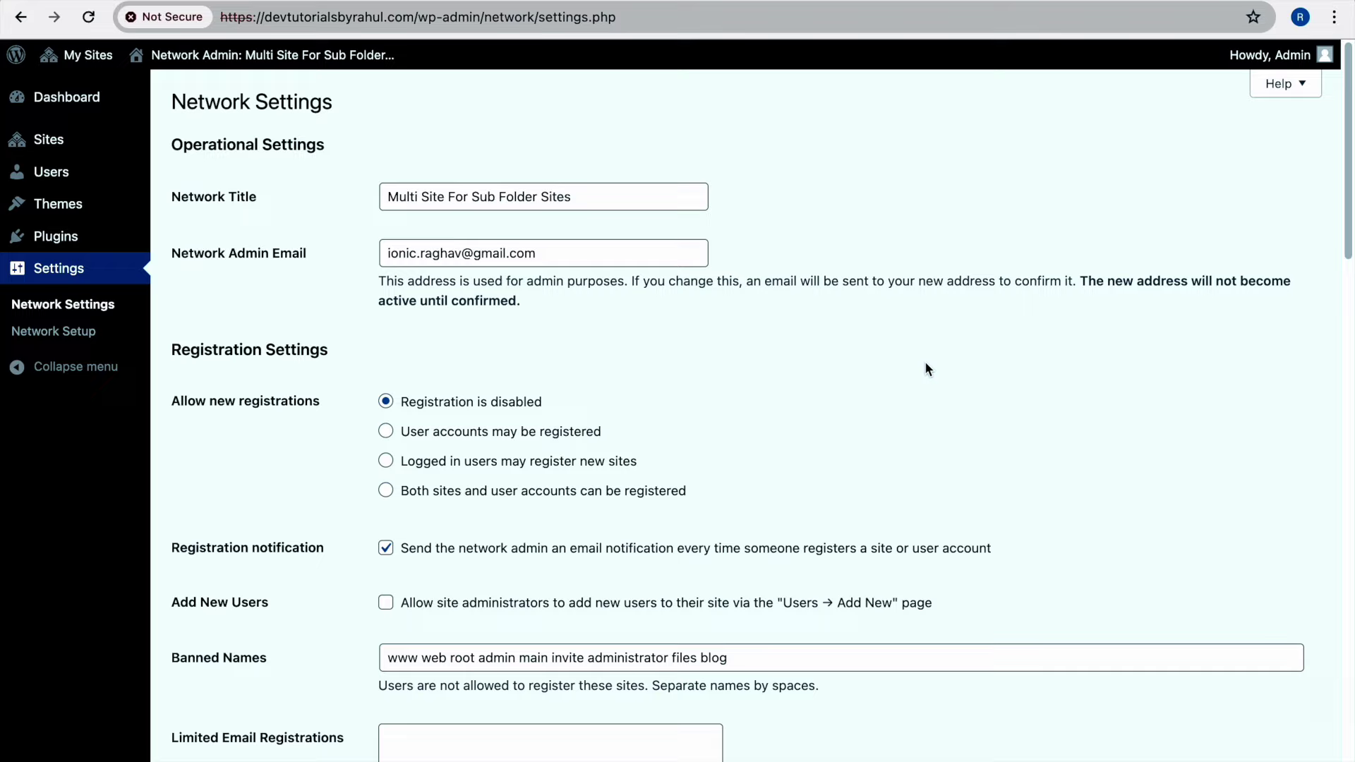
pyautogui.scroll(-2, 924, 367)
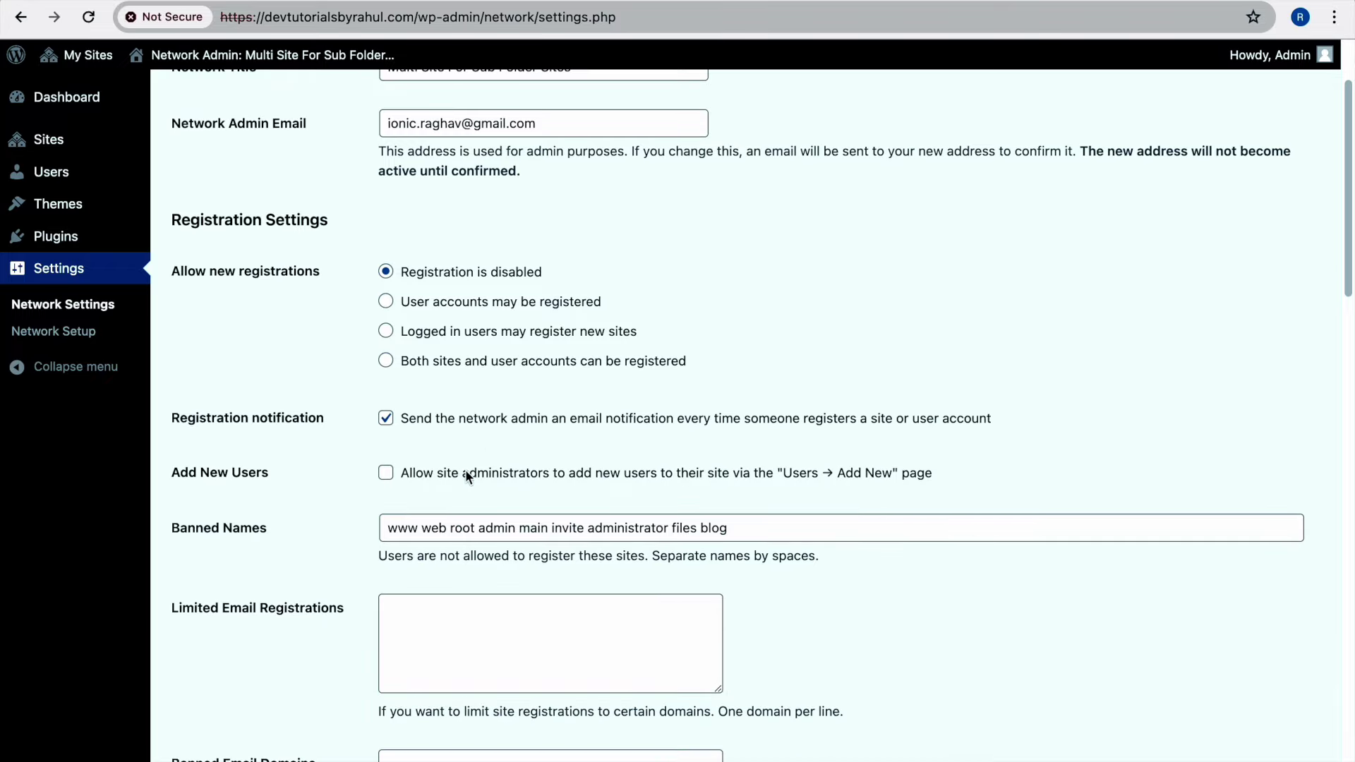
pyautogui.click(598, 472)
pyautogui.scroll(-8, 661, 472)
pyautogui.scroll(-12, 339, 649)
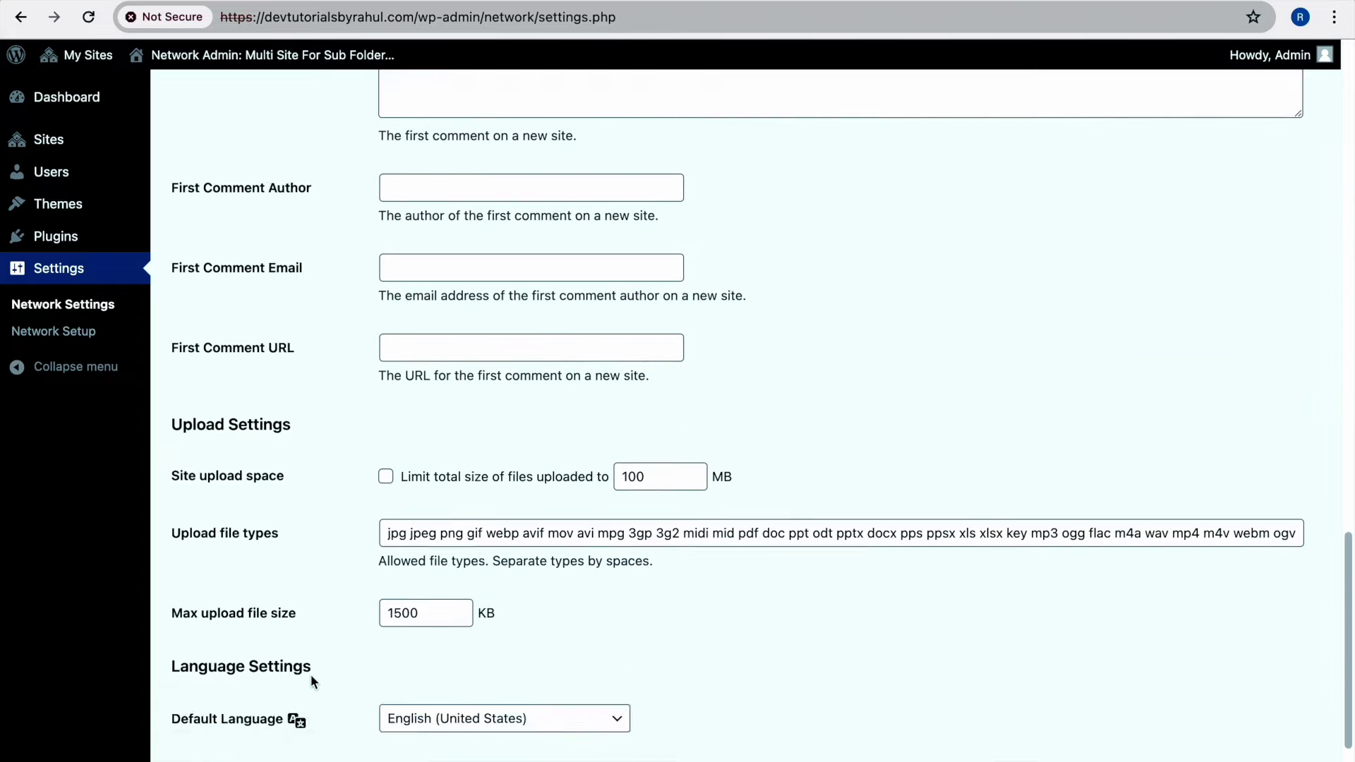
pyautogui.click(256, 706)
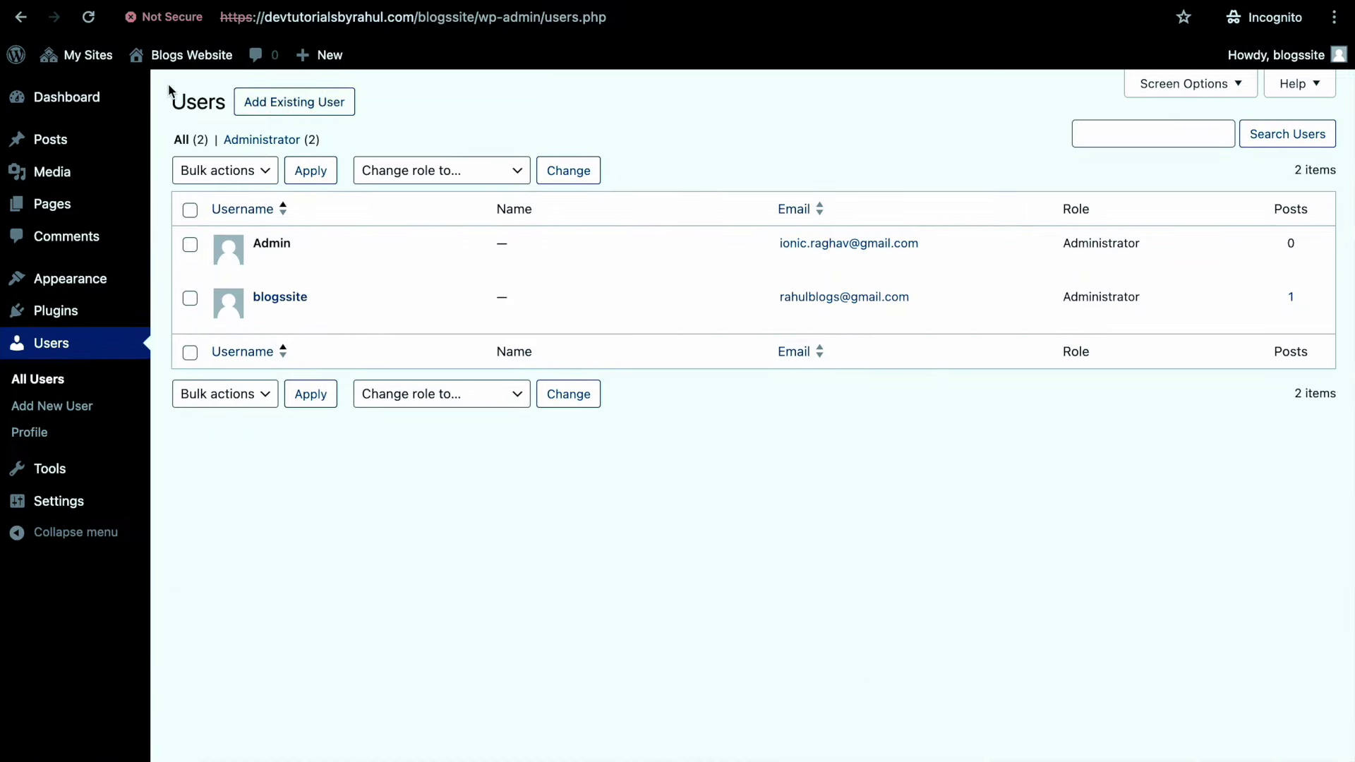
# Reload the subsite's Users page, view the Add New User form, and return to All Users
pyautogui.click(90, 18)
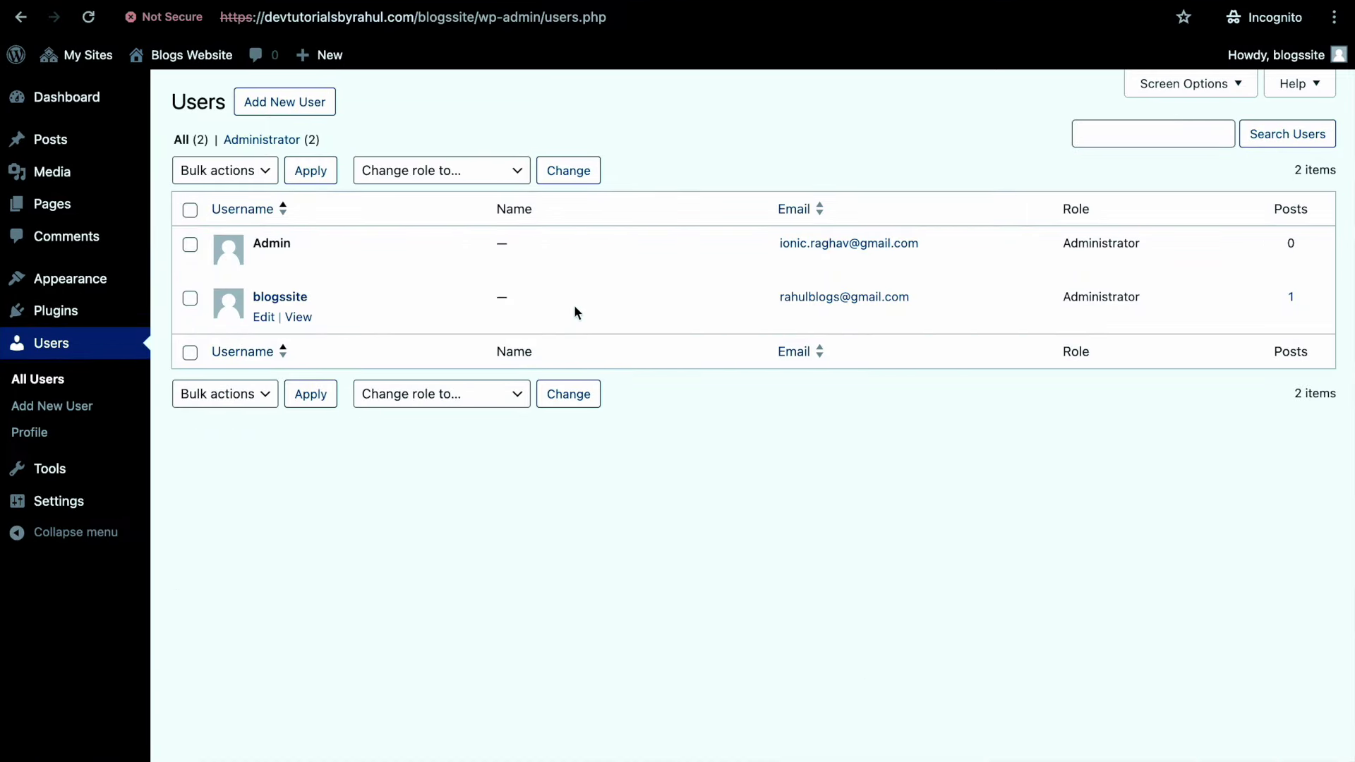
pyautogui.click(273, 113)
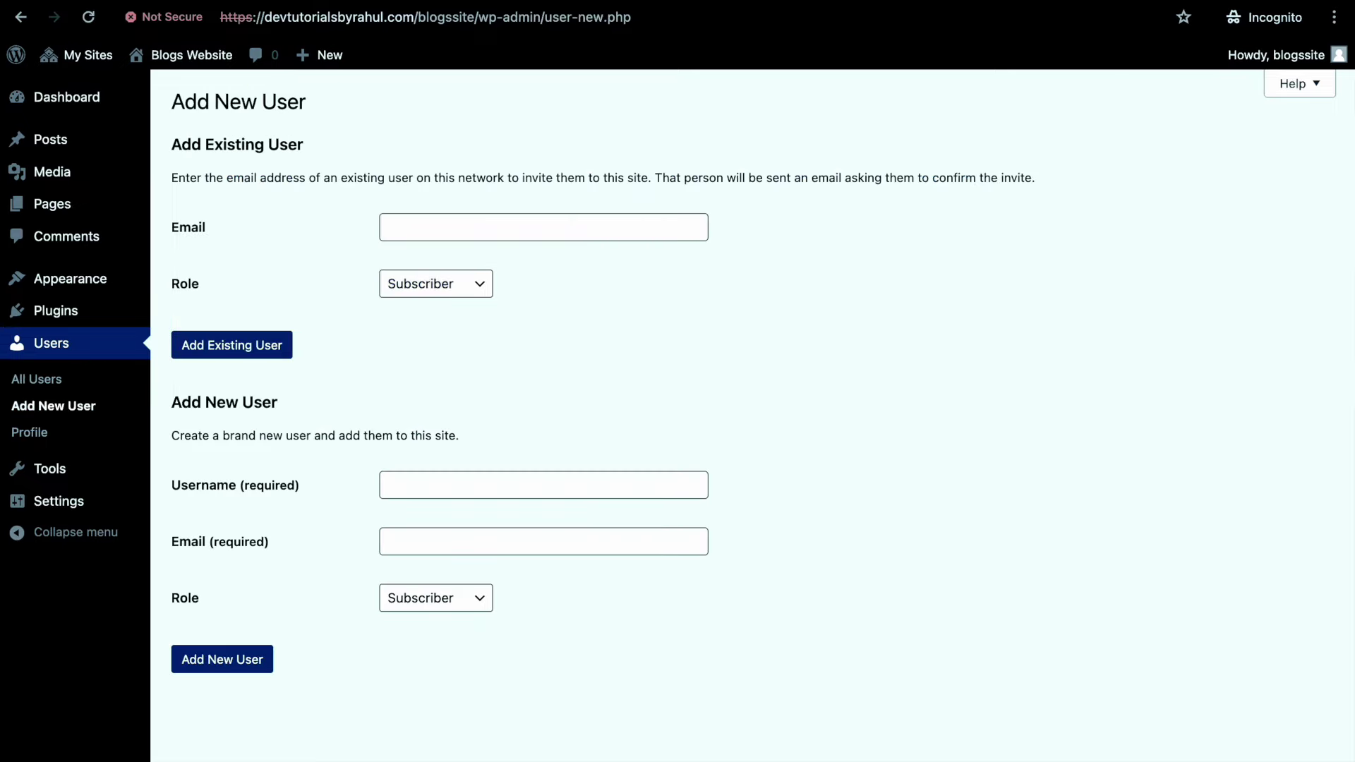
pyautogui.click(41, 381)
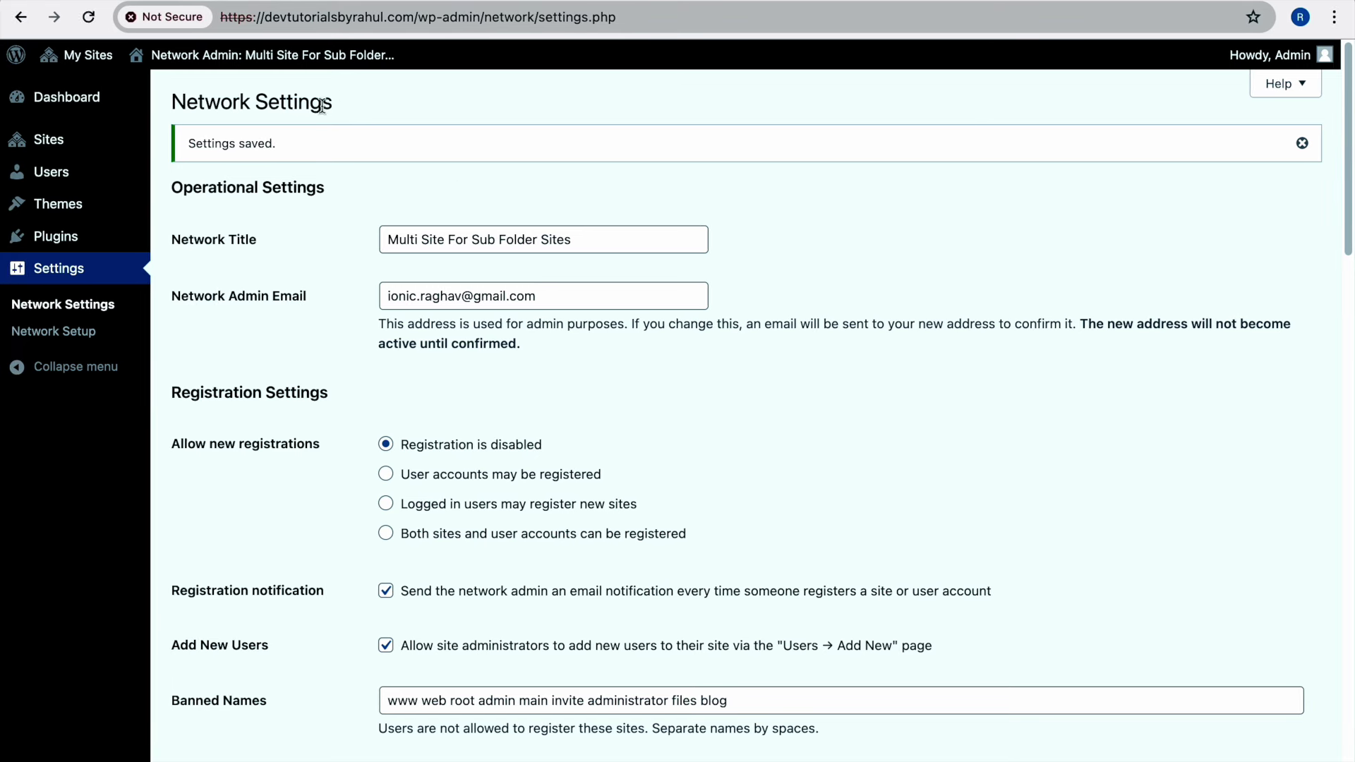
# Browse the network's All Sites list, then open the network's Installed Plugins
pyautogui.moveTo(78, 150)
pyautogui.click(191, 146)
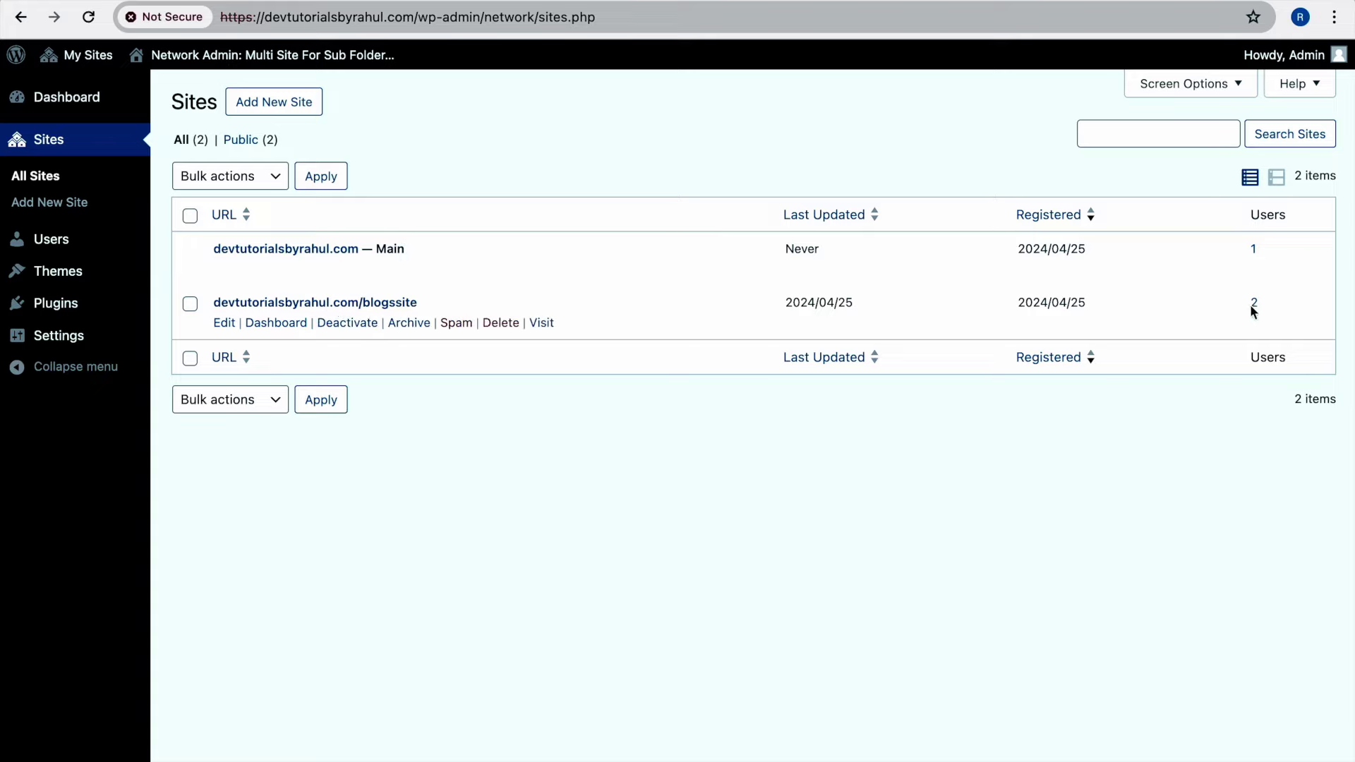
pyautogui.moveTo(109, 238)
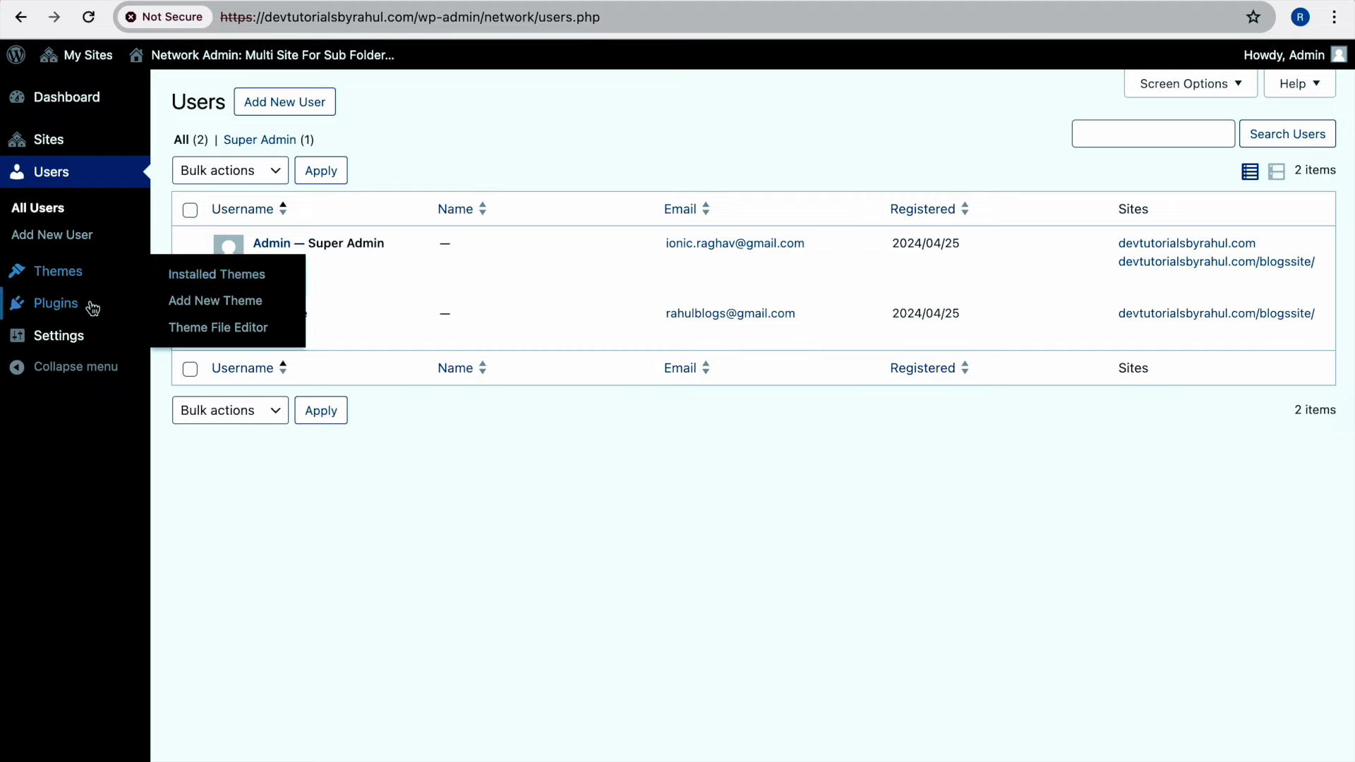
pyautogui.click(169, 311)
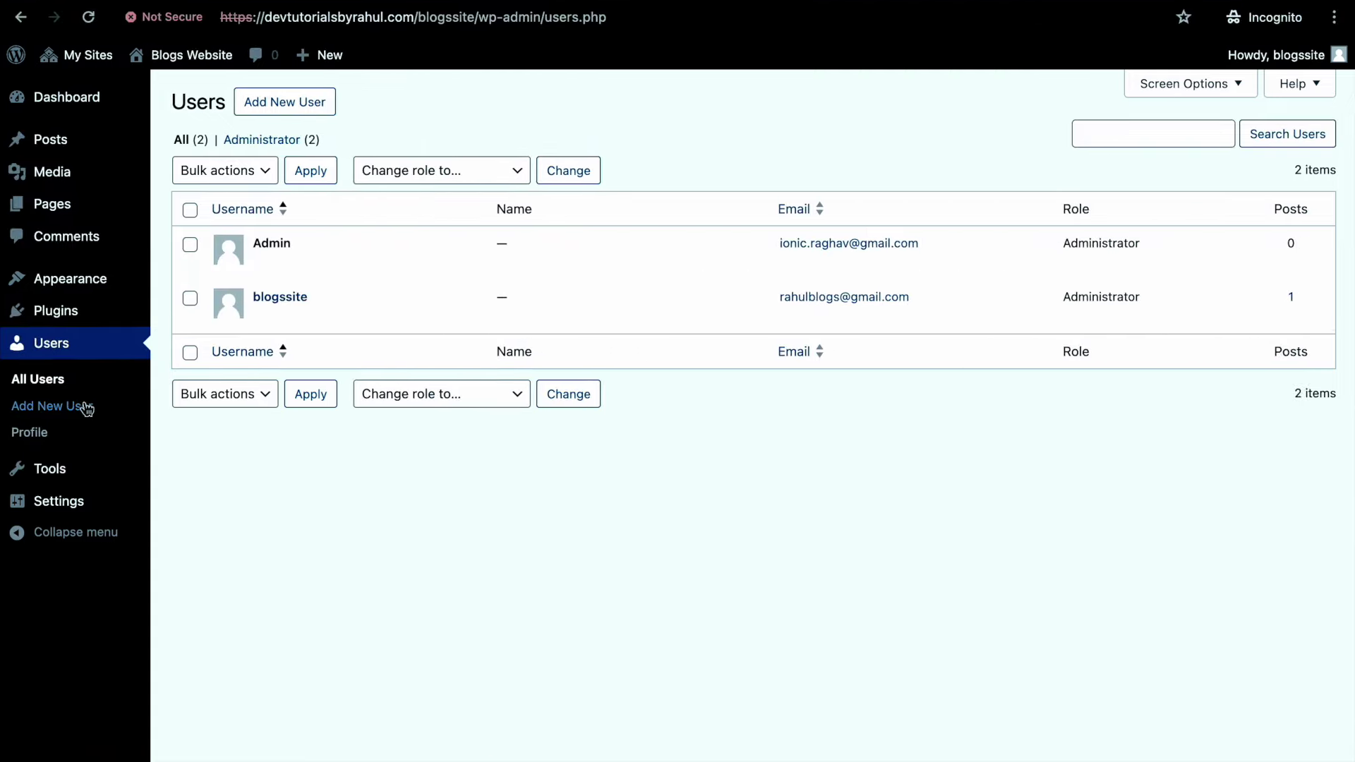
# Activate Hello Dolly on the Blogs Website subsite only
pyautogui.moveTo(82, 468)
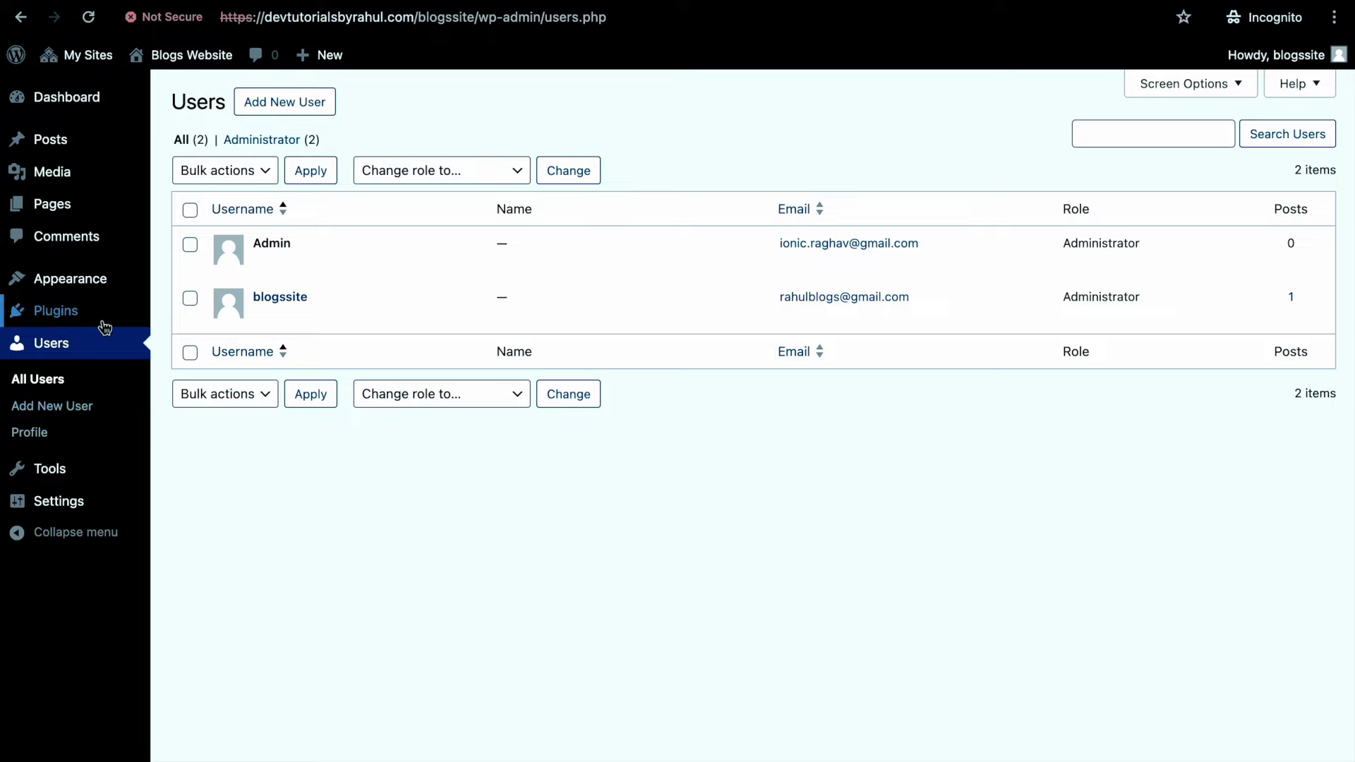
pyautogui.click(77, 312)
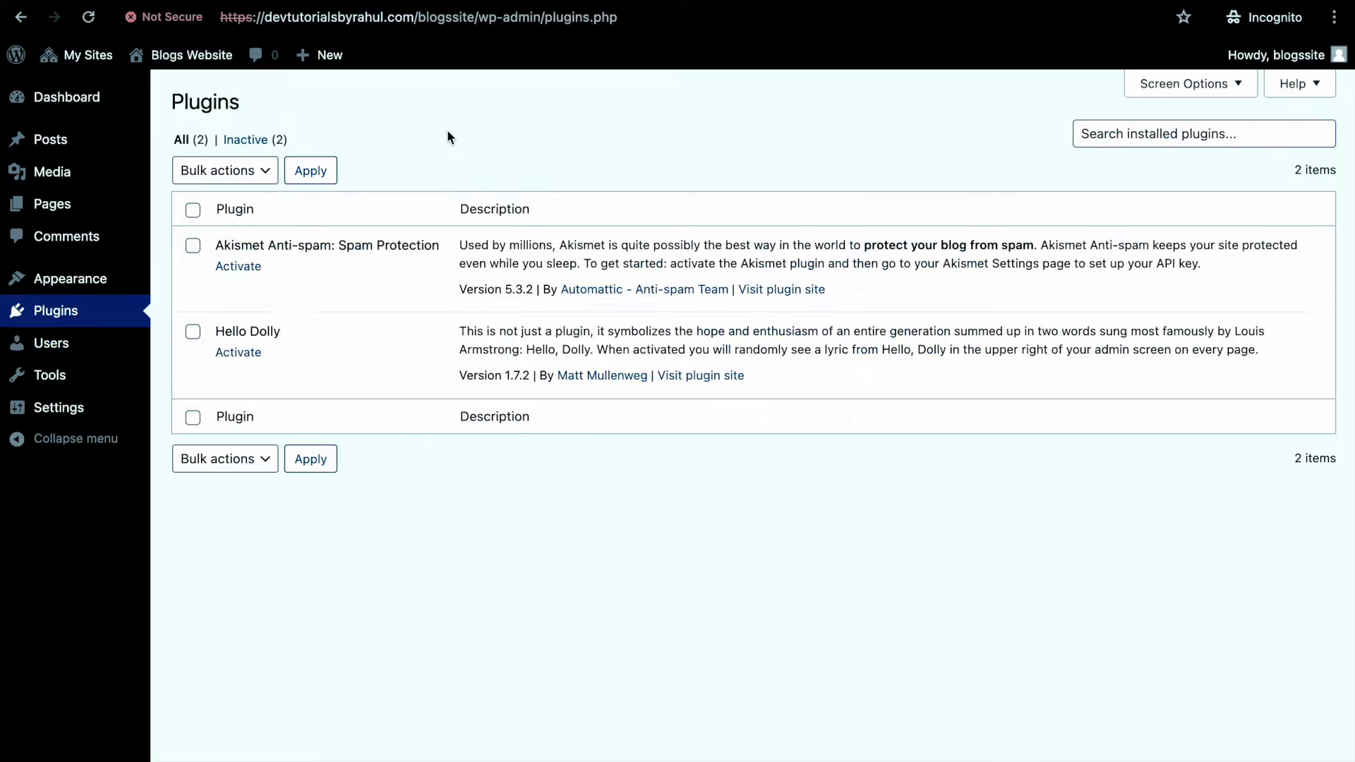
pyautogui.click(244, 354)
# Network-activate Akismet, then network-deactivate it, reloading the subsite's plugins list after each change
pyautogui.hotkey('ctrl', 'Left')
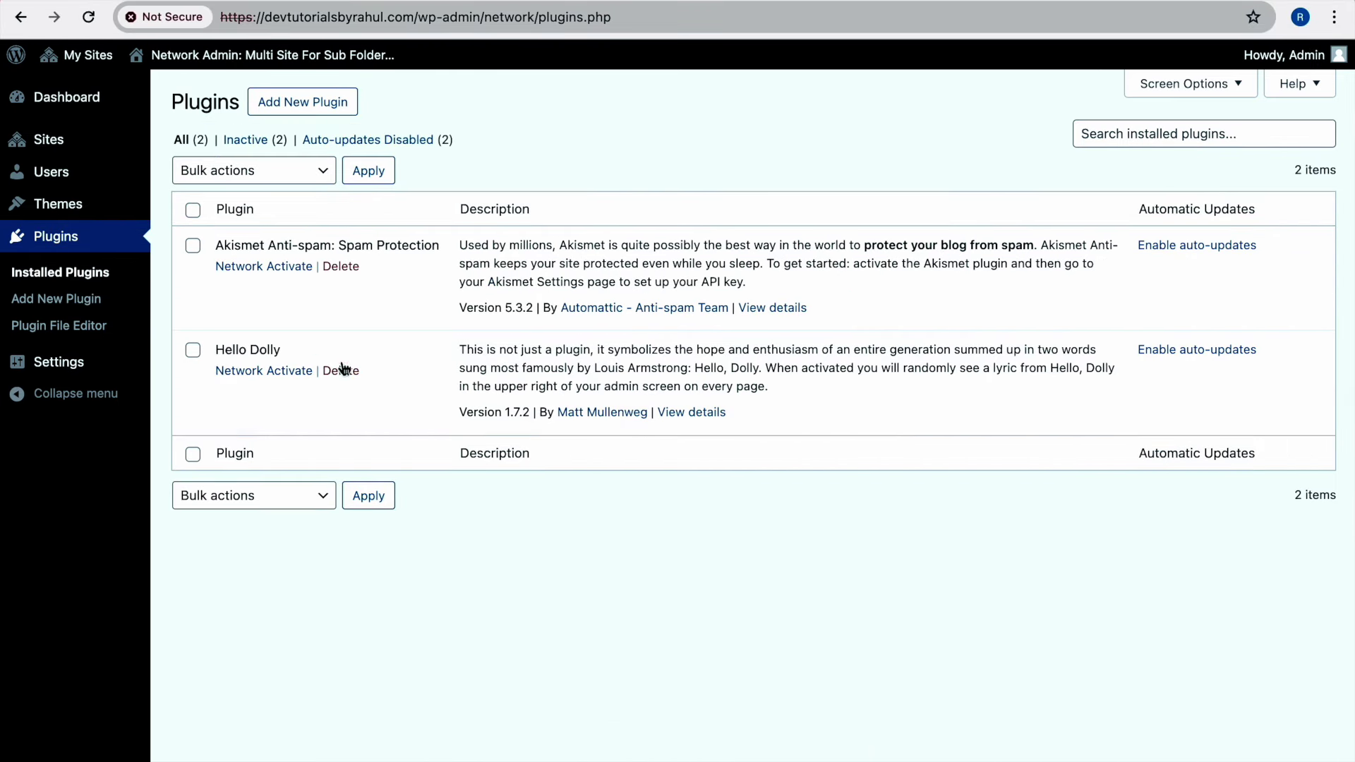
pyautogui.click(272, 273)
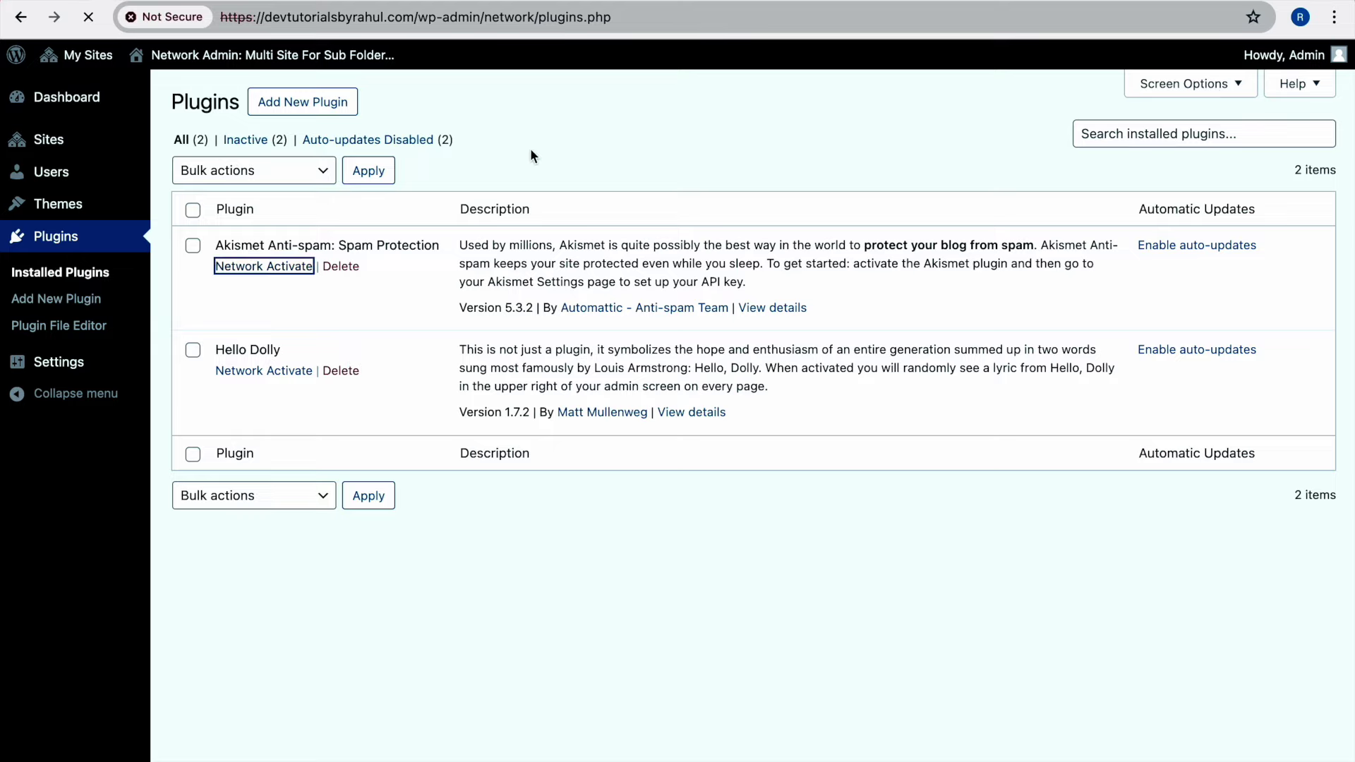
pyautogui.hotkey('ctrl', 'Right')
pyautogui.click(86, 19)
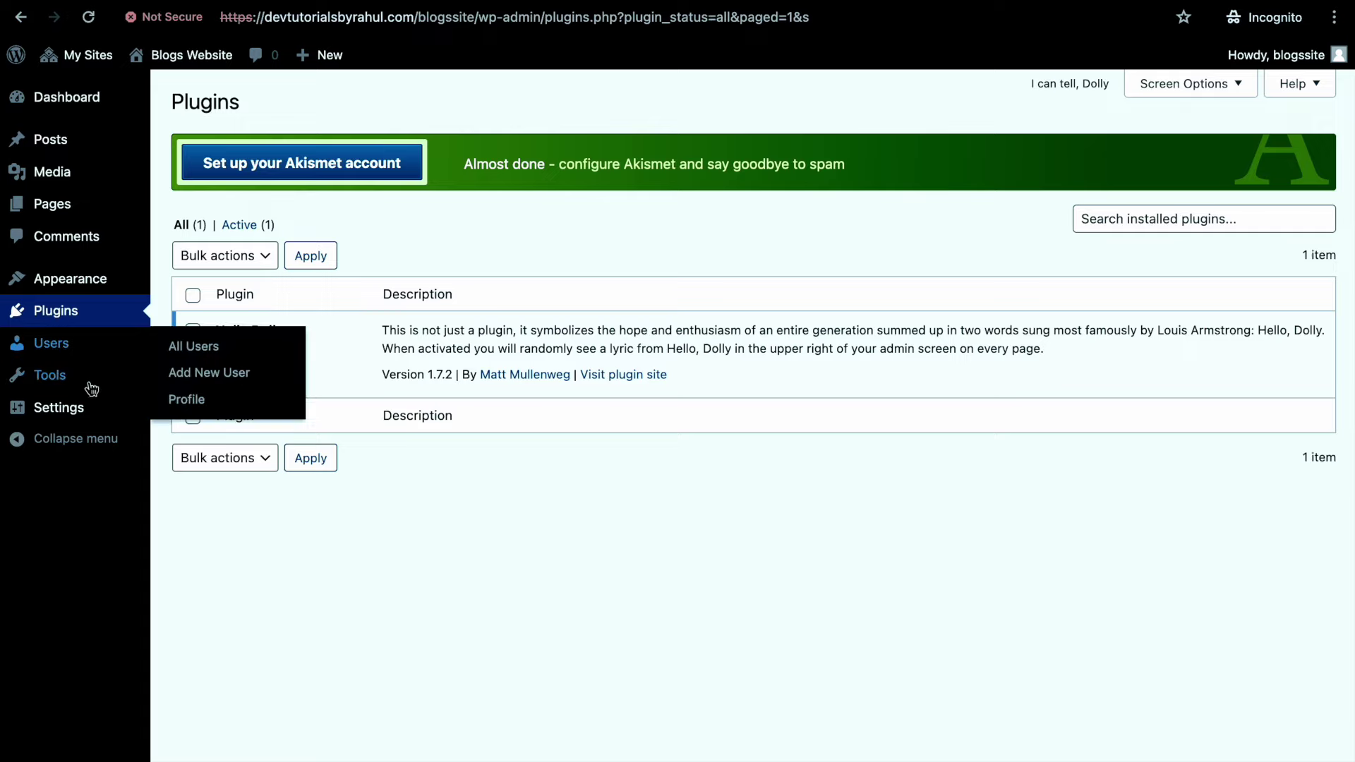
pyautogui.moveTo(92, 412)
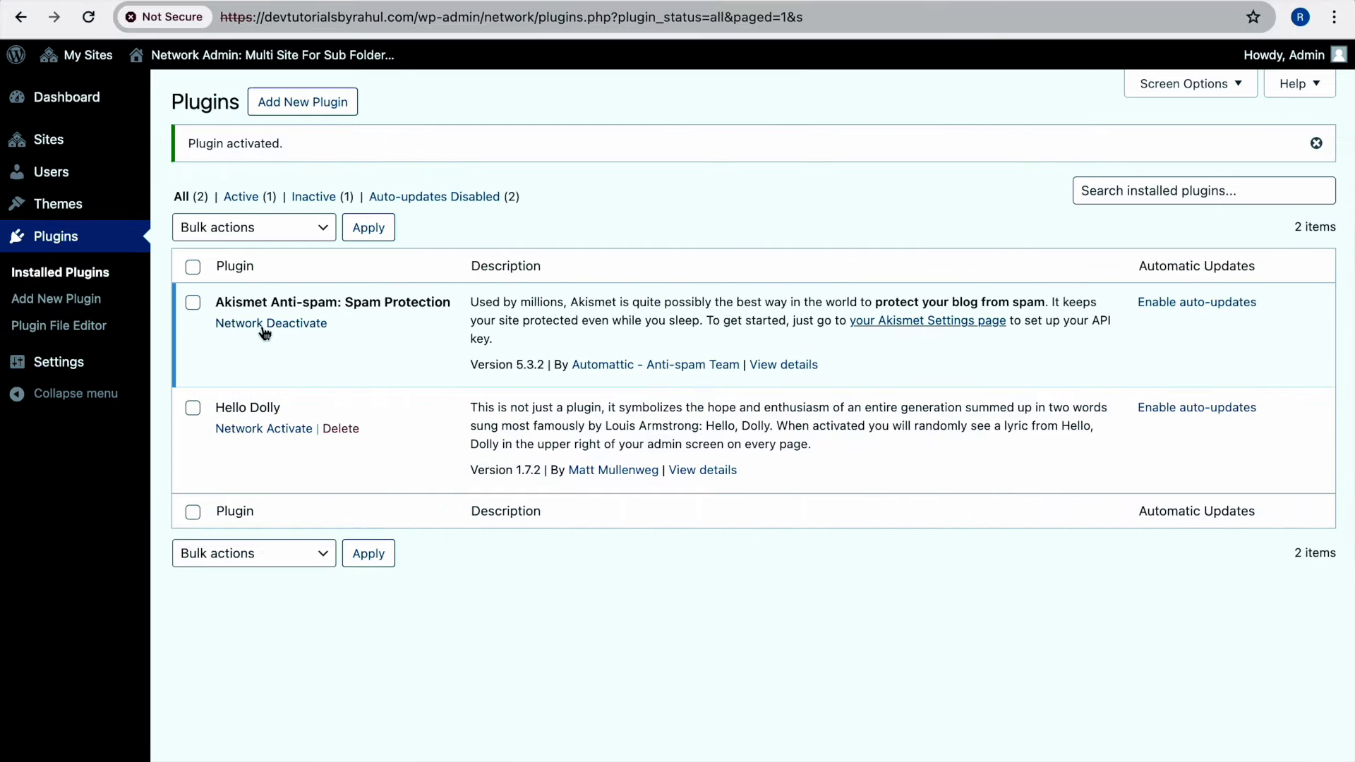
pyautogui.click(274, 323)
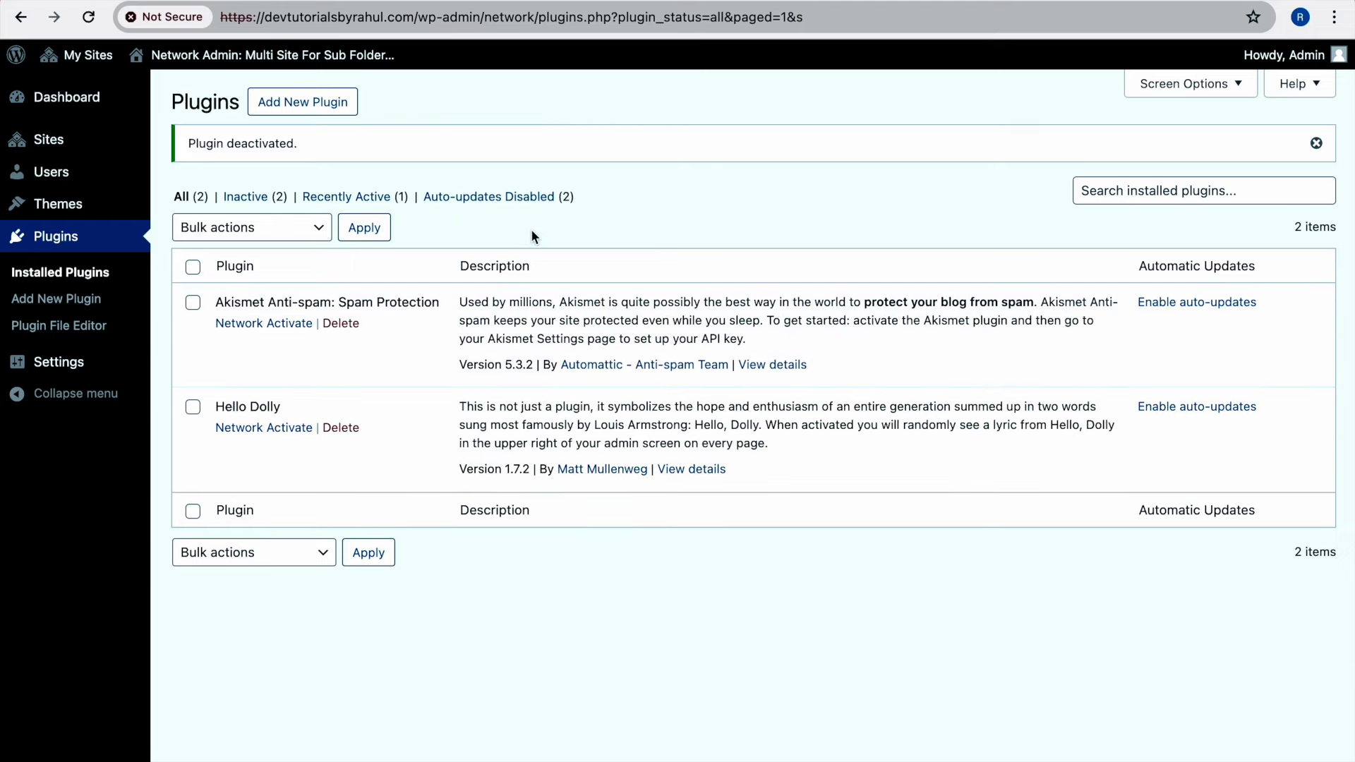
pyautogui.hotkey('ctrl', 'Right')
pyautogui.click(89, 16)
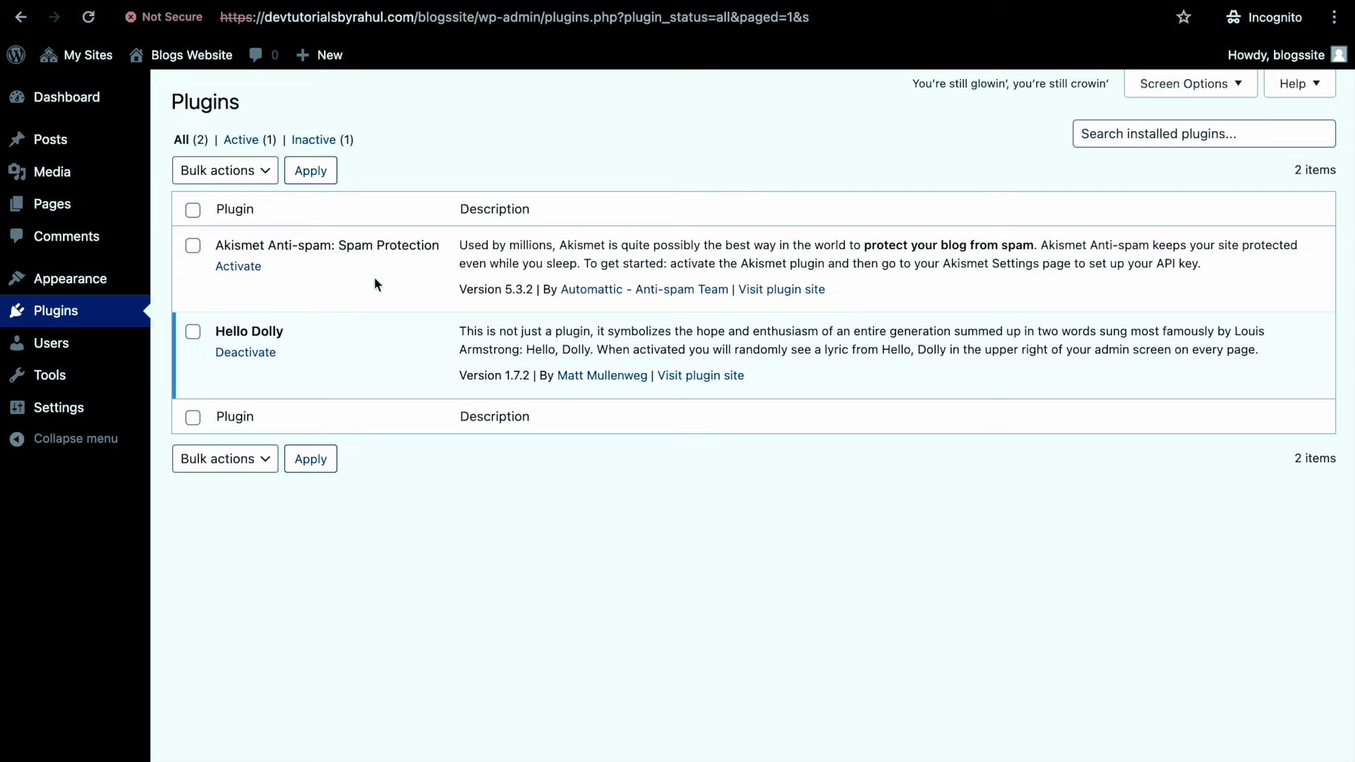
pyautogui.hotkey('ctrl', 'Left')
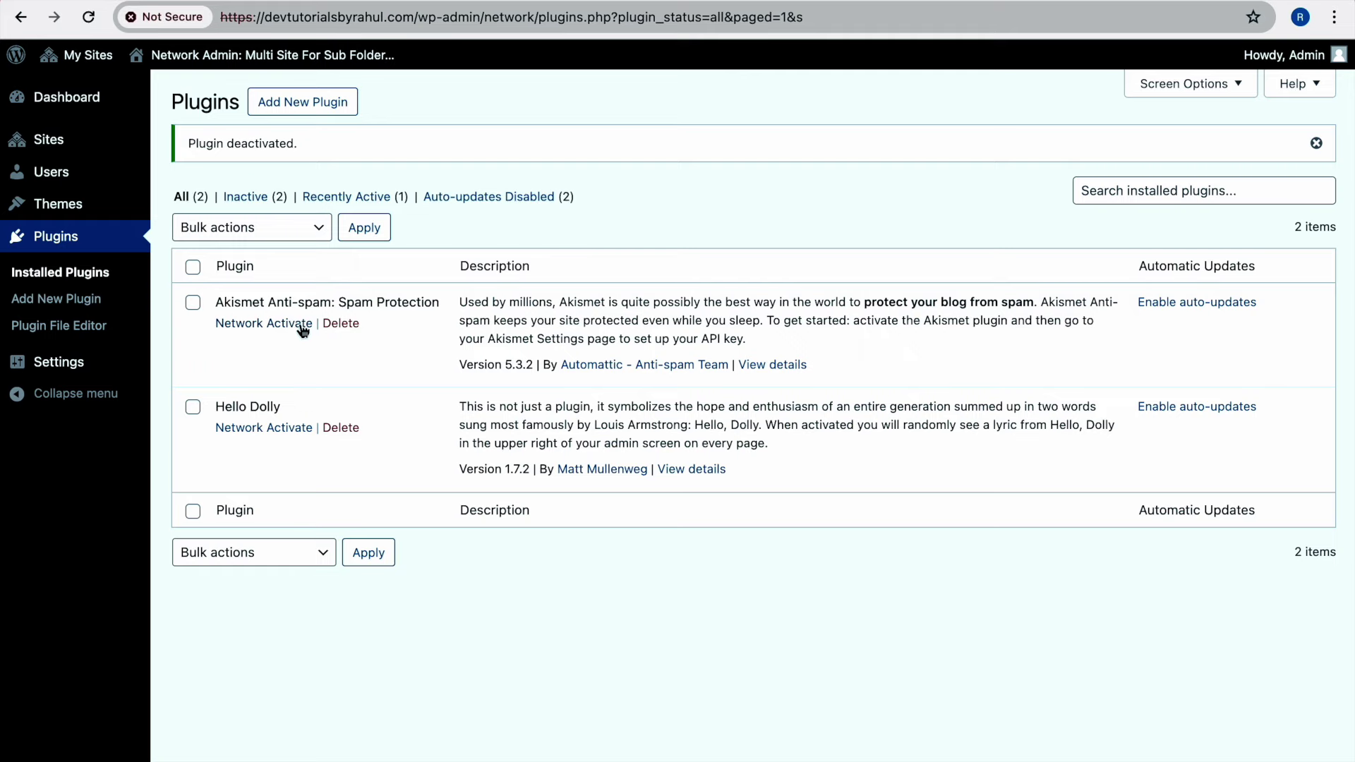
pyautogui.hotkey('ctrl', 'Right')
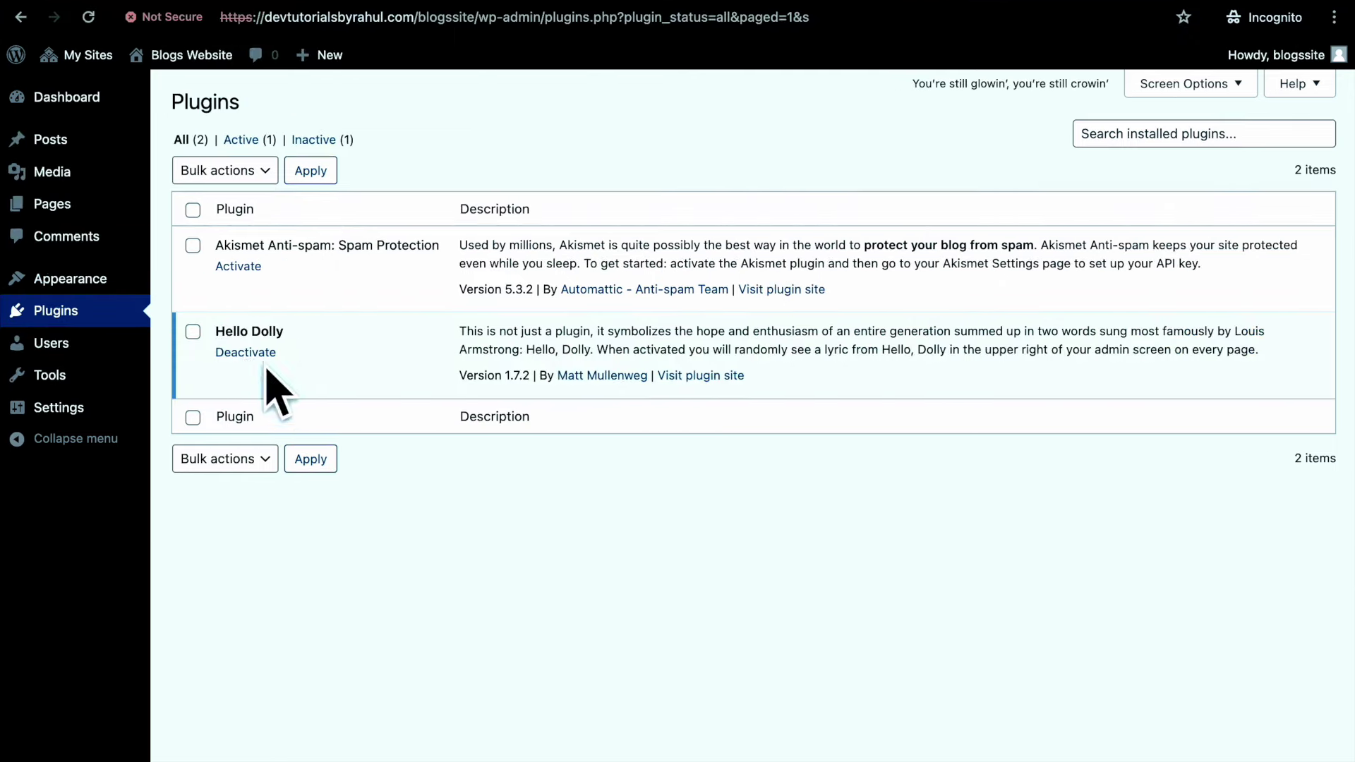
# Open the blog site's Themes page in a new tab
pyautogui.moveTo(145, 278)
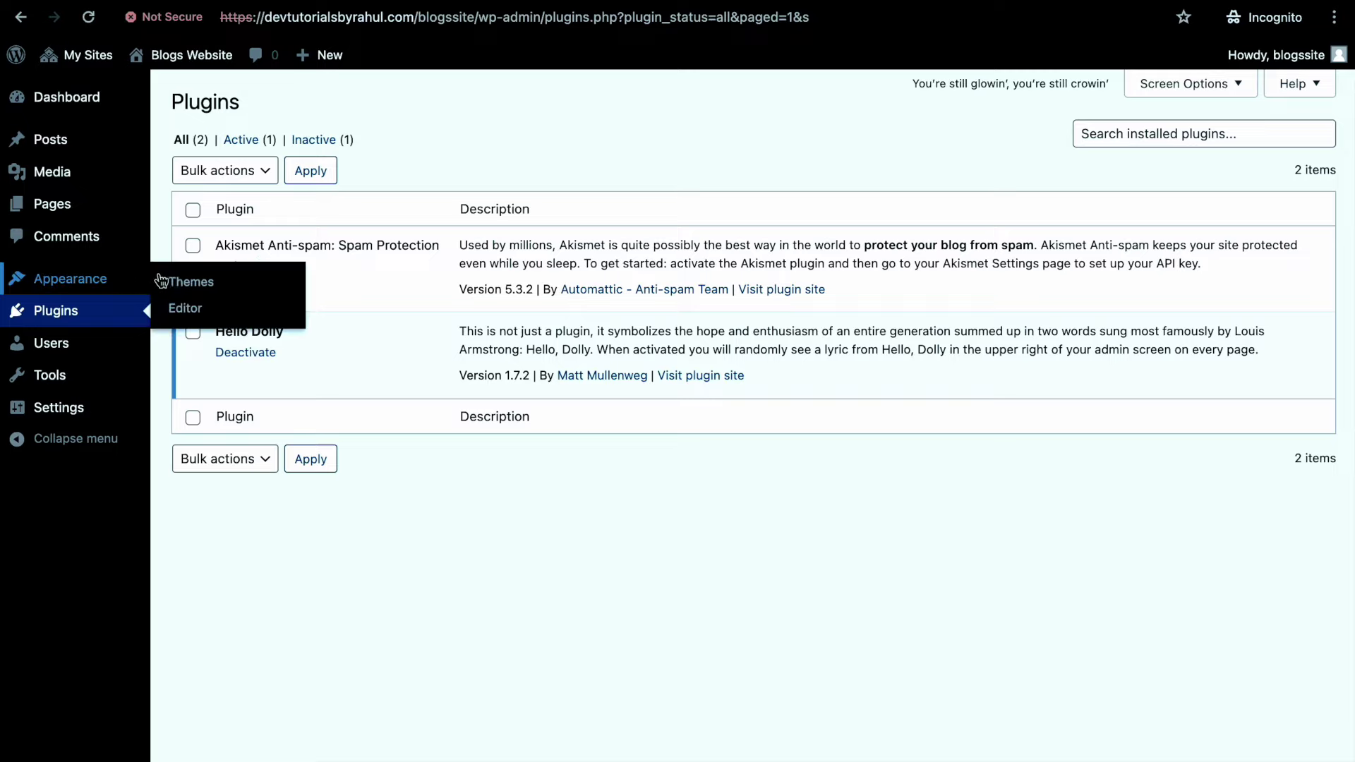
pyautogui.rightClick(203, 283)
pyautogui.click(204, 286)
# View the Twenty Twenty-Four theme details, then bring up the network's Installed Themes list
pyautogui.hotkey('ctrl', 'Tab')
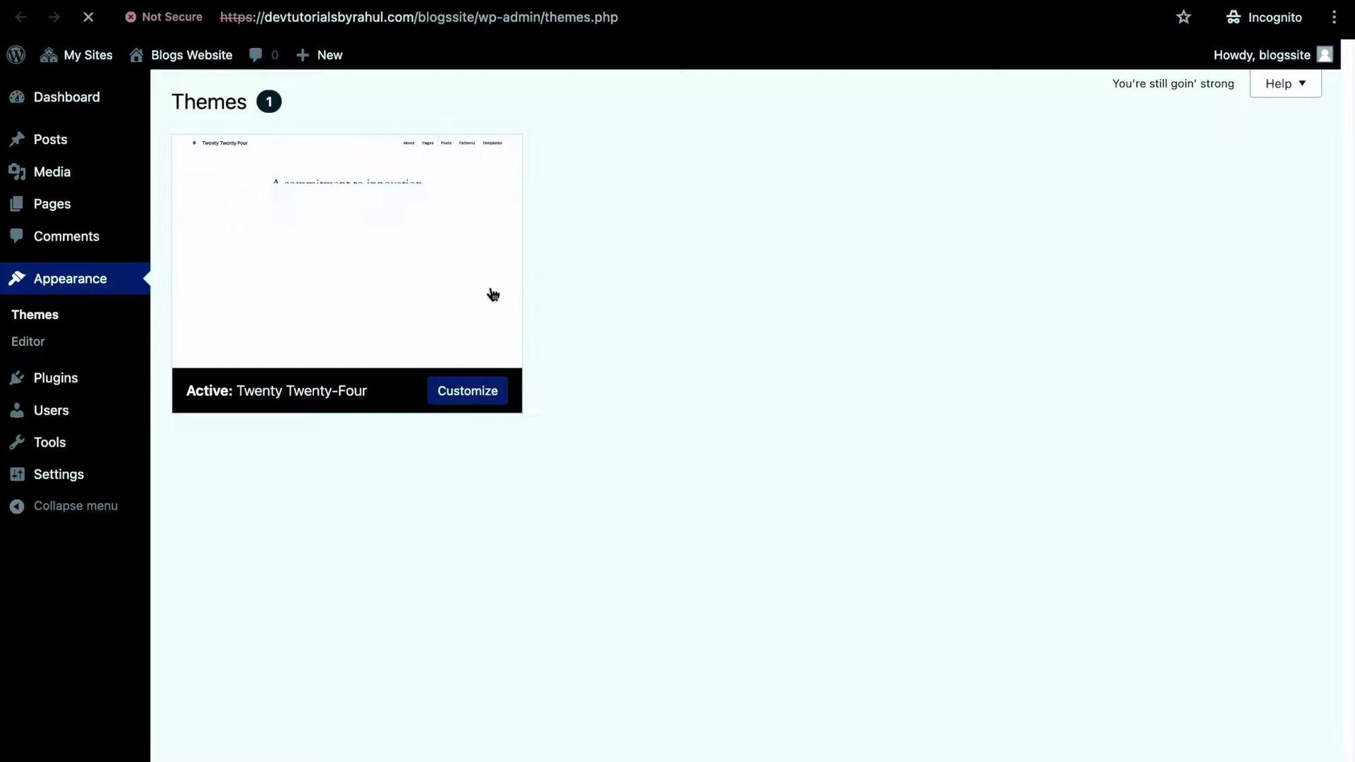
pyautogui.click(490, 294)
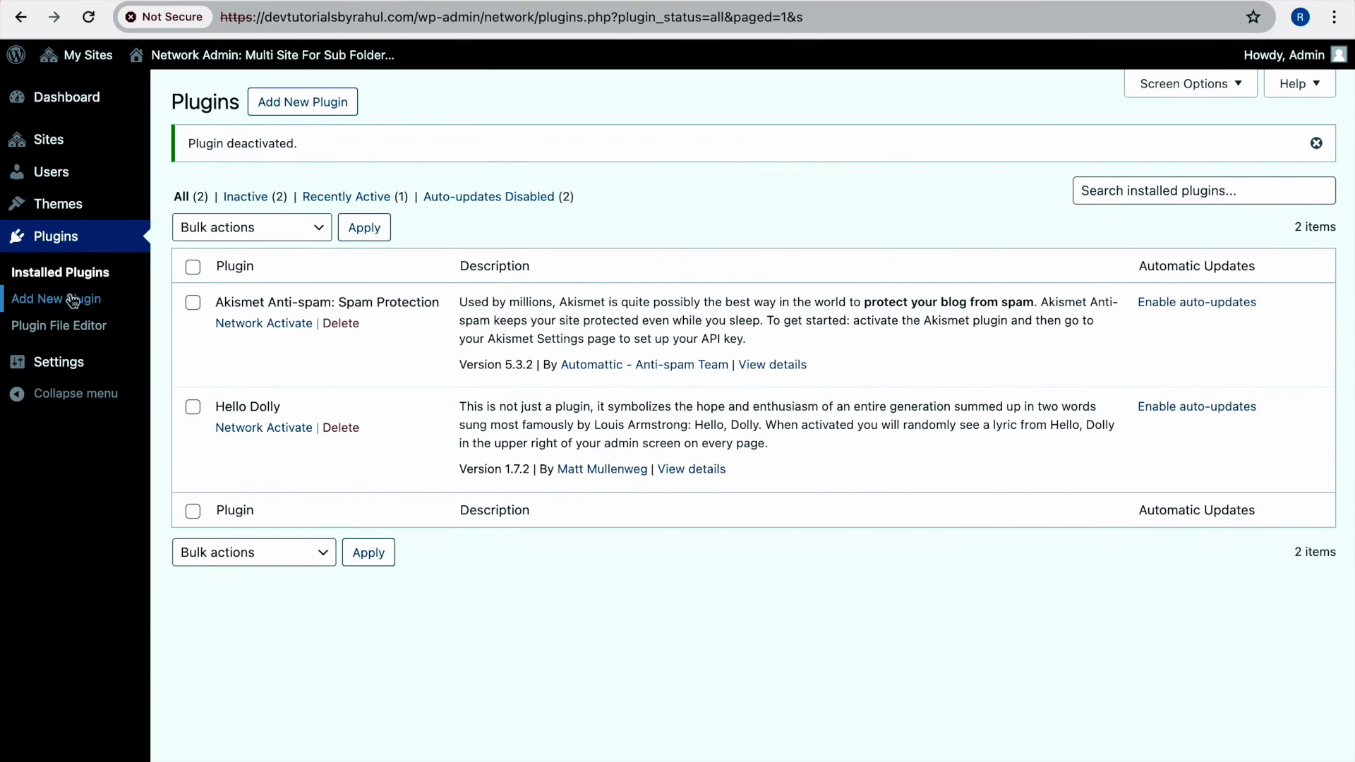
pyautogui.click(205, 206)
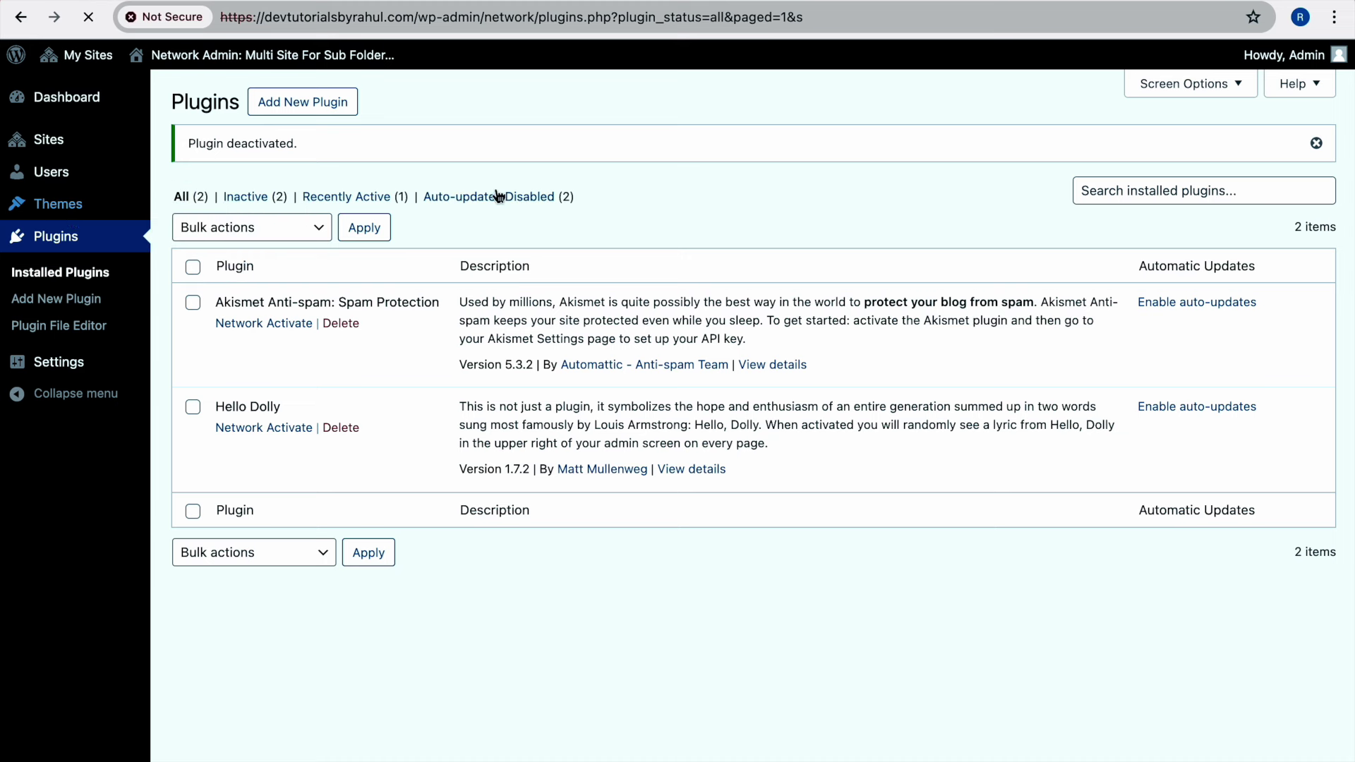
pyautogui.scroll(-1, 327, 353)
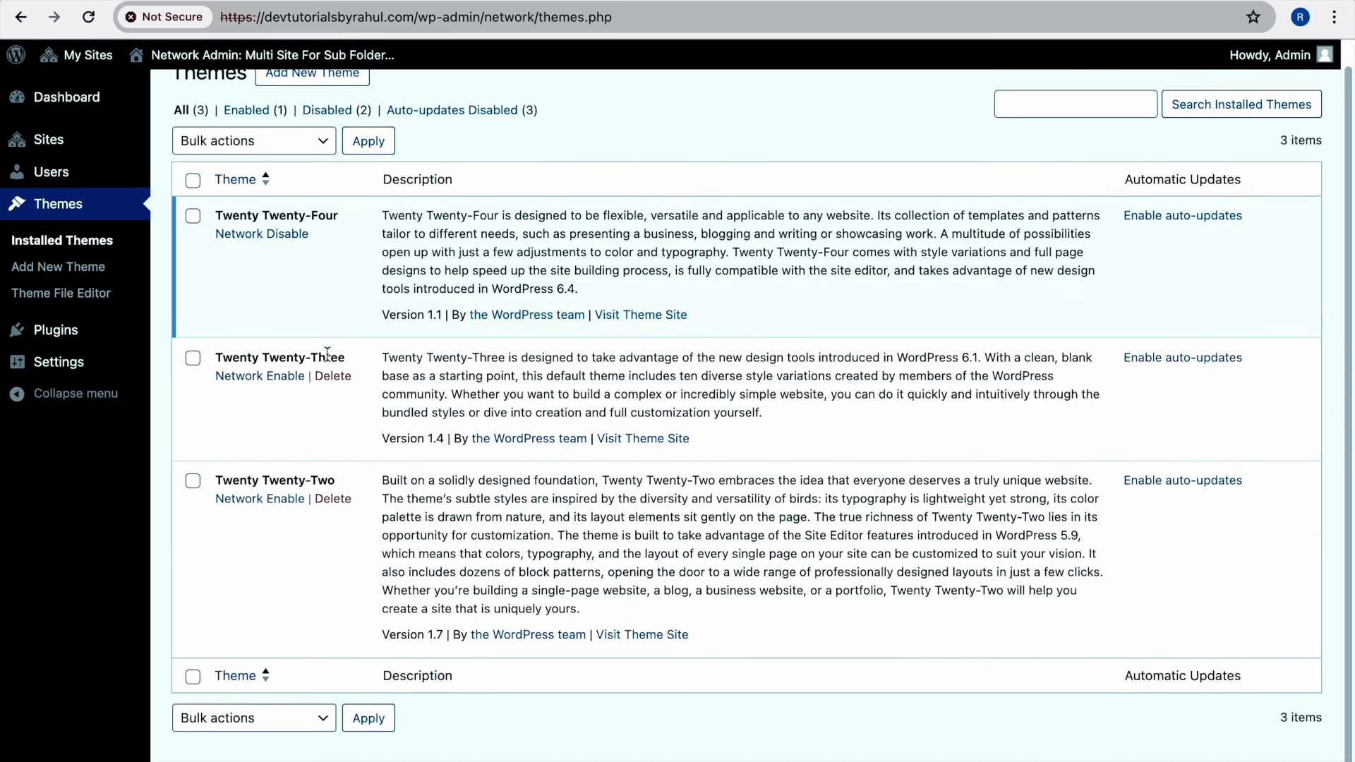
# Network-enable Twenty Twenty-Three and activate it as the Blogs Website subsite's theme
pyautogui.click(251, 383)
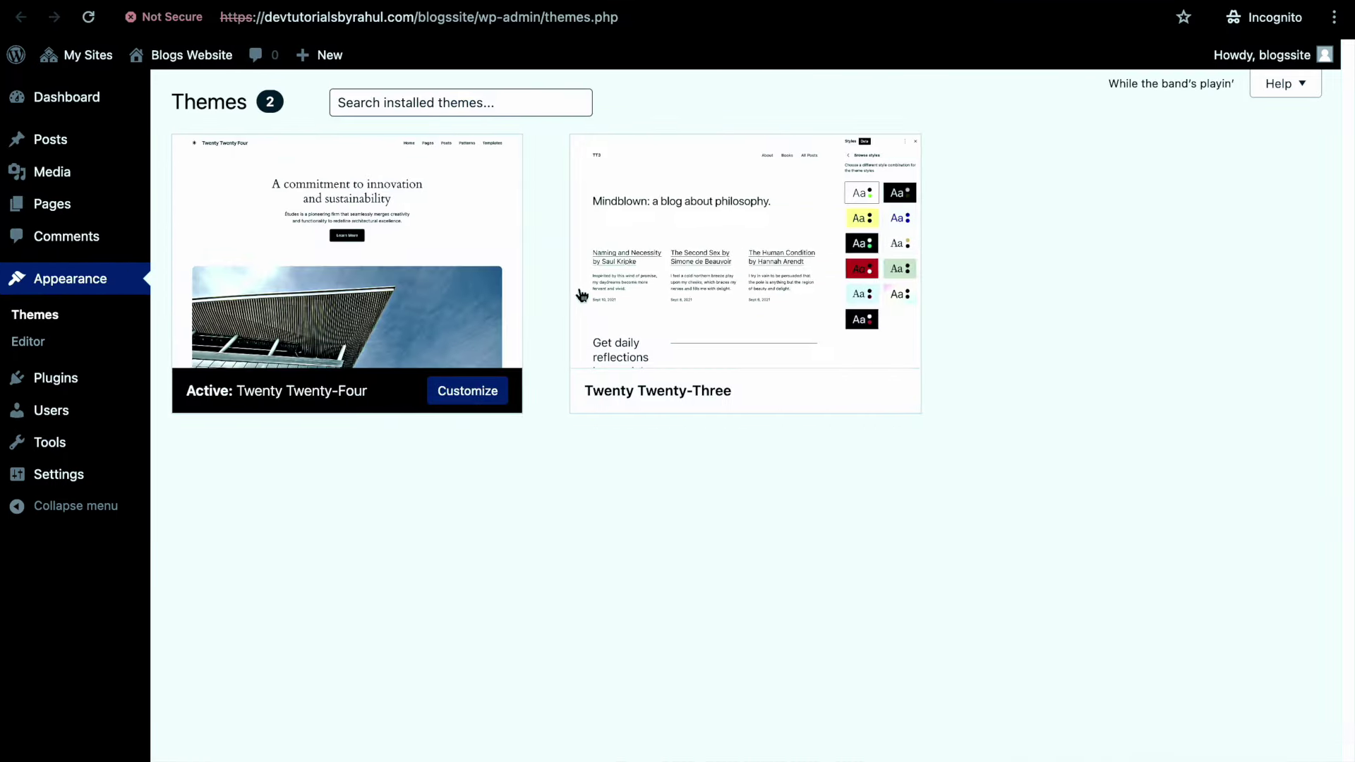
pyautogui.click(788, 394)
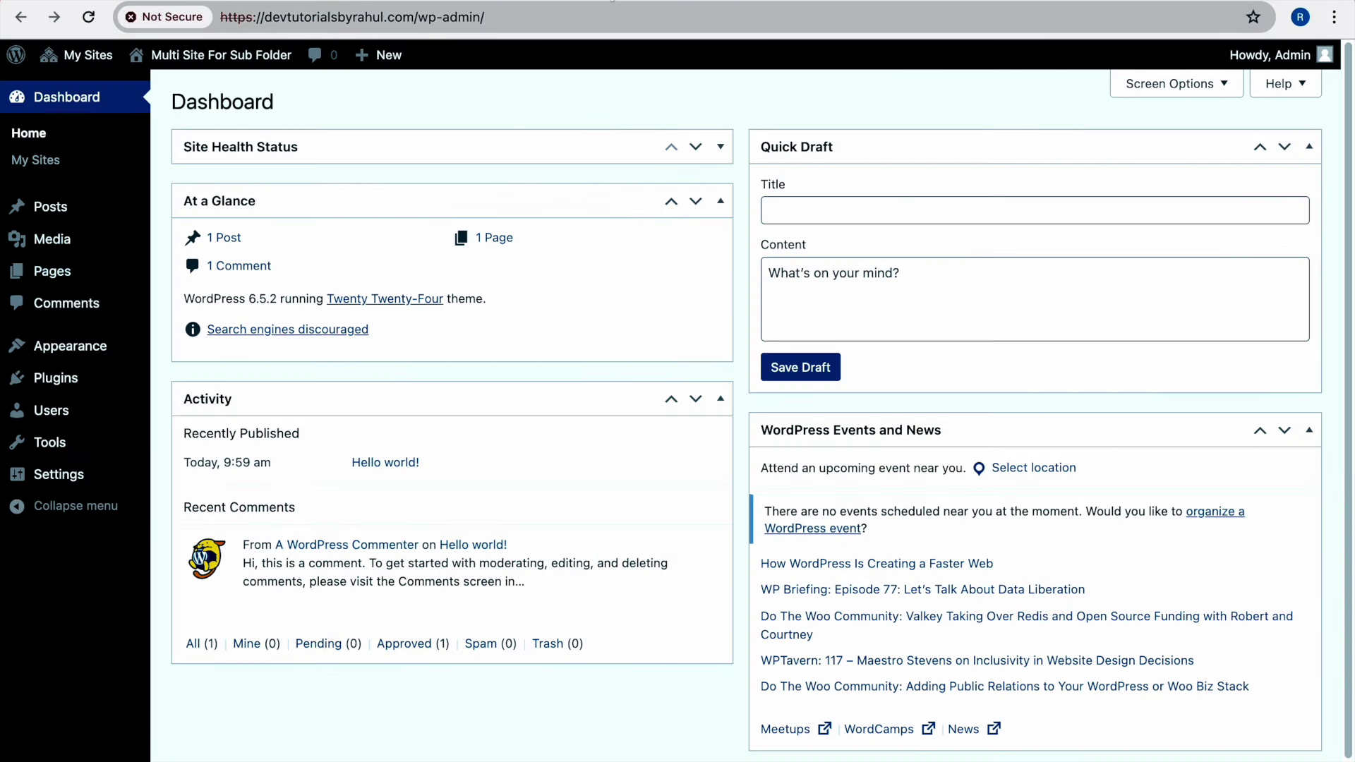
pyautogui.moveTo(64, 347)
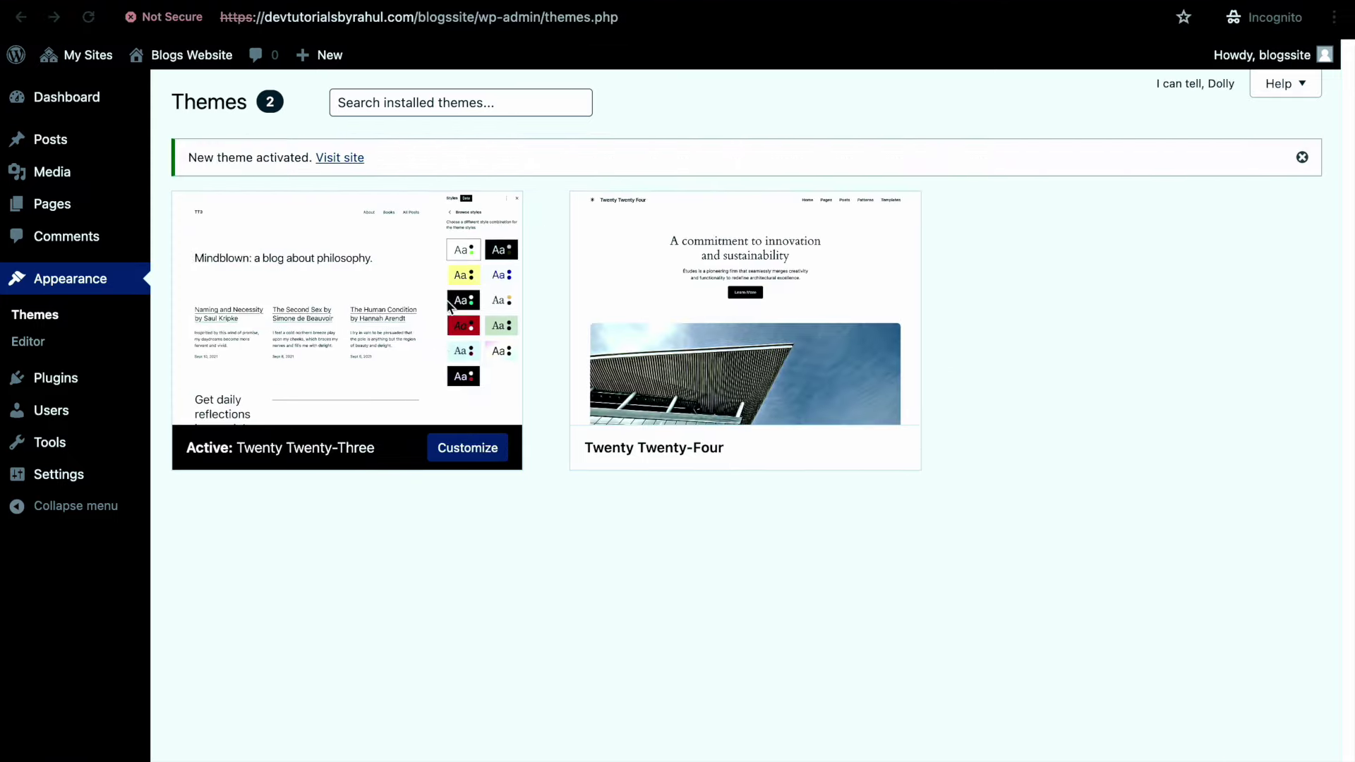
pyautogui.moveTo(366, 331)
pyautogui.click(56, 379)
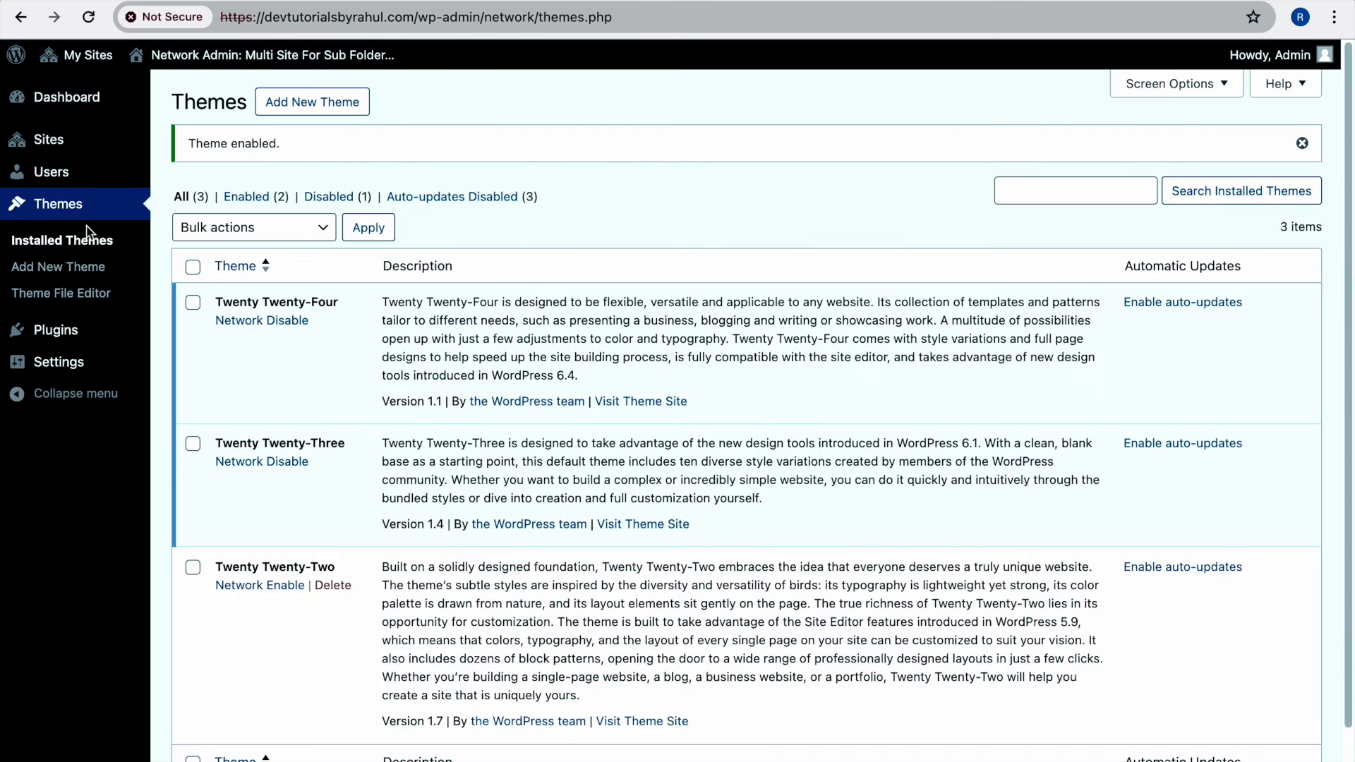
# Install the Health Check & Troubleshooting plugin from the network's Add New Plugin page
pyautogui.moveTo(86, 325)
pyautogui.click(186, 332)
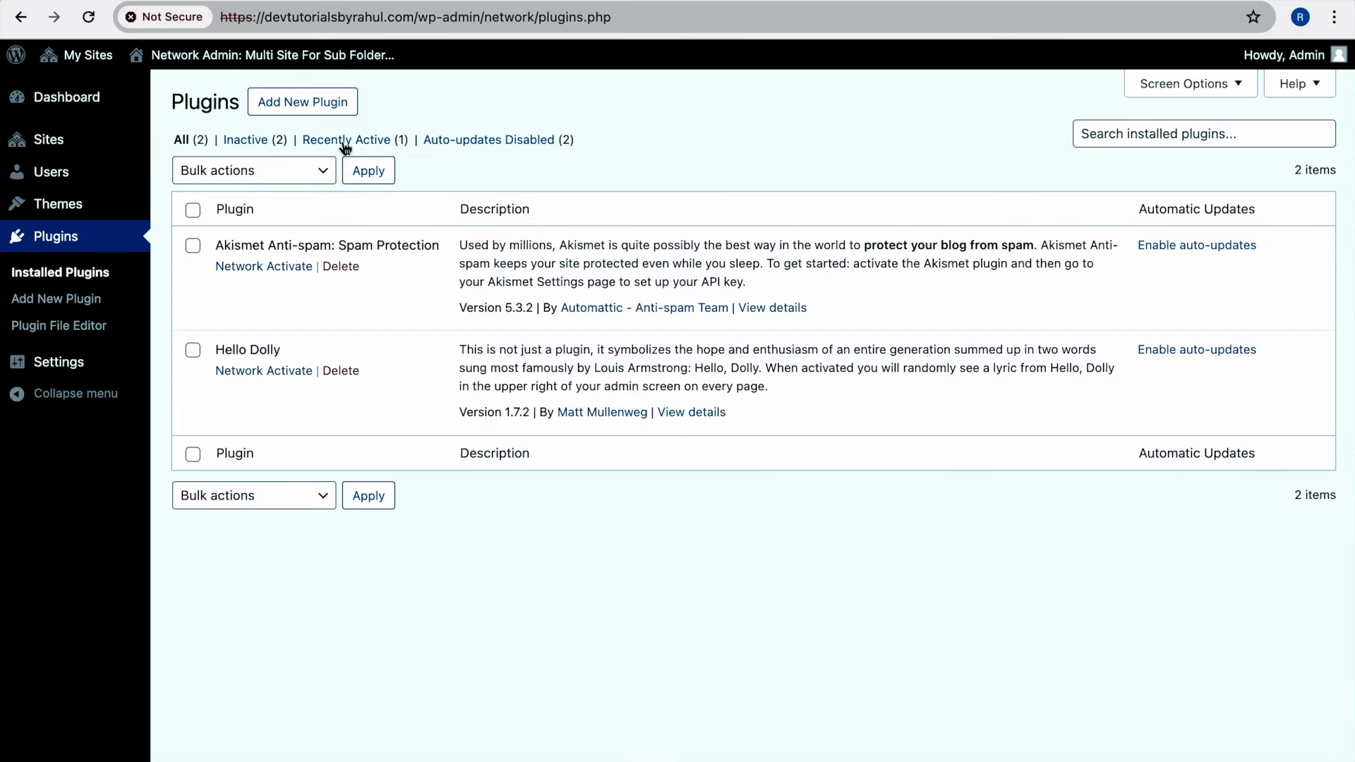
pyautogui.click(321, 110)
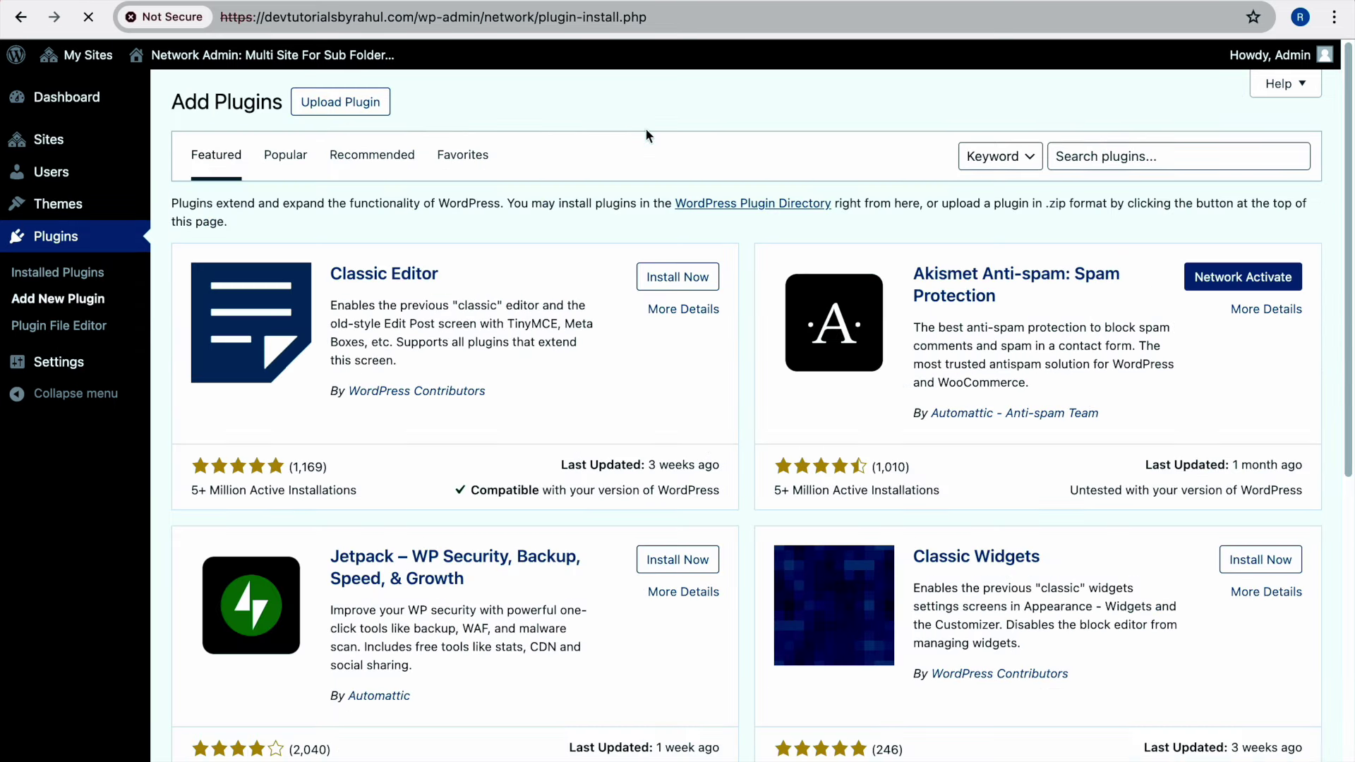
pyautogui.scroll(-7, 786, 189)
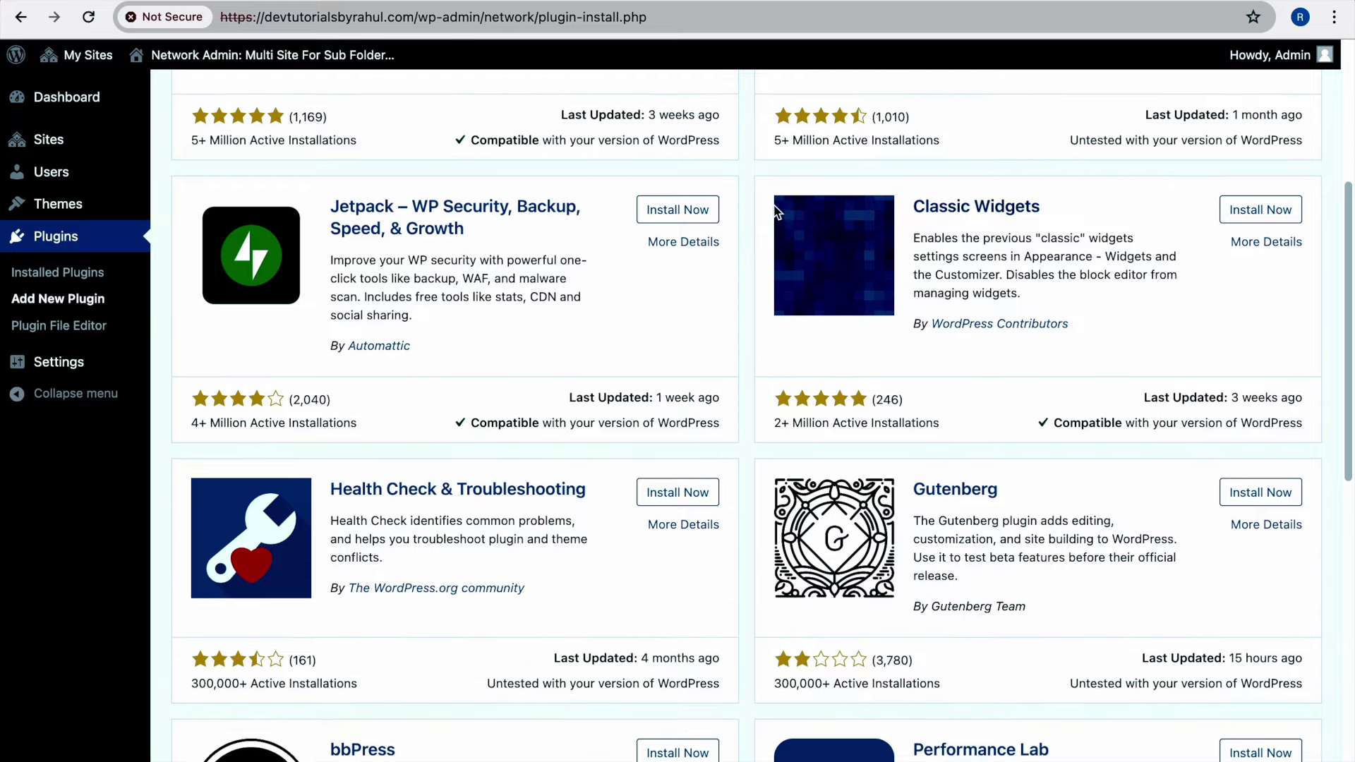
pyautogui.scroll(-5, 775, 211)
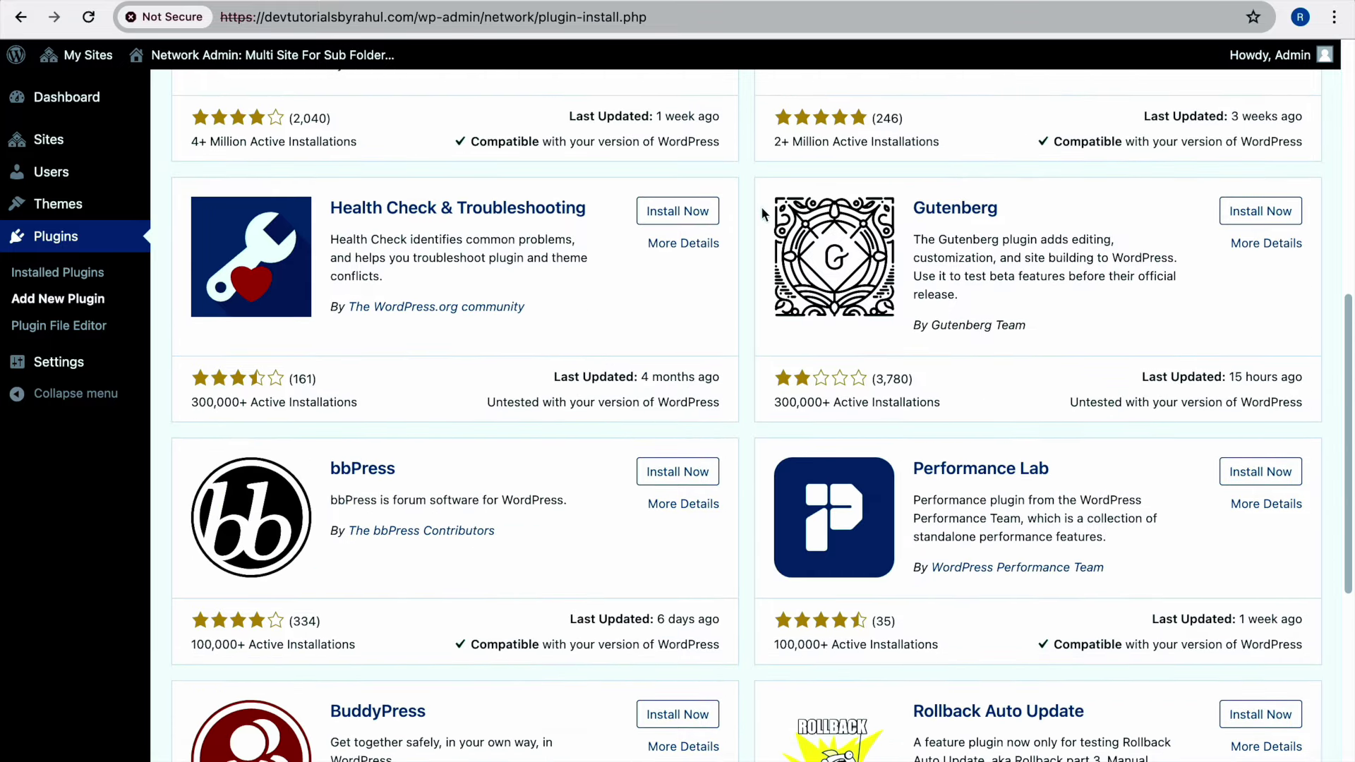
pyautogui.scroll(-5, 759, 206)
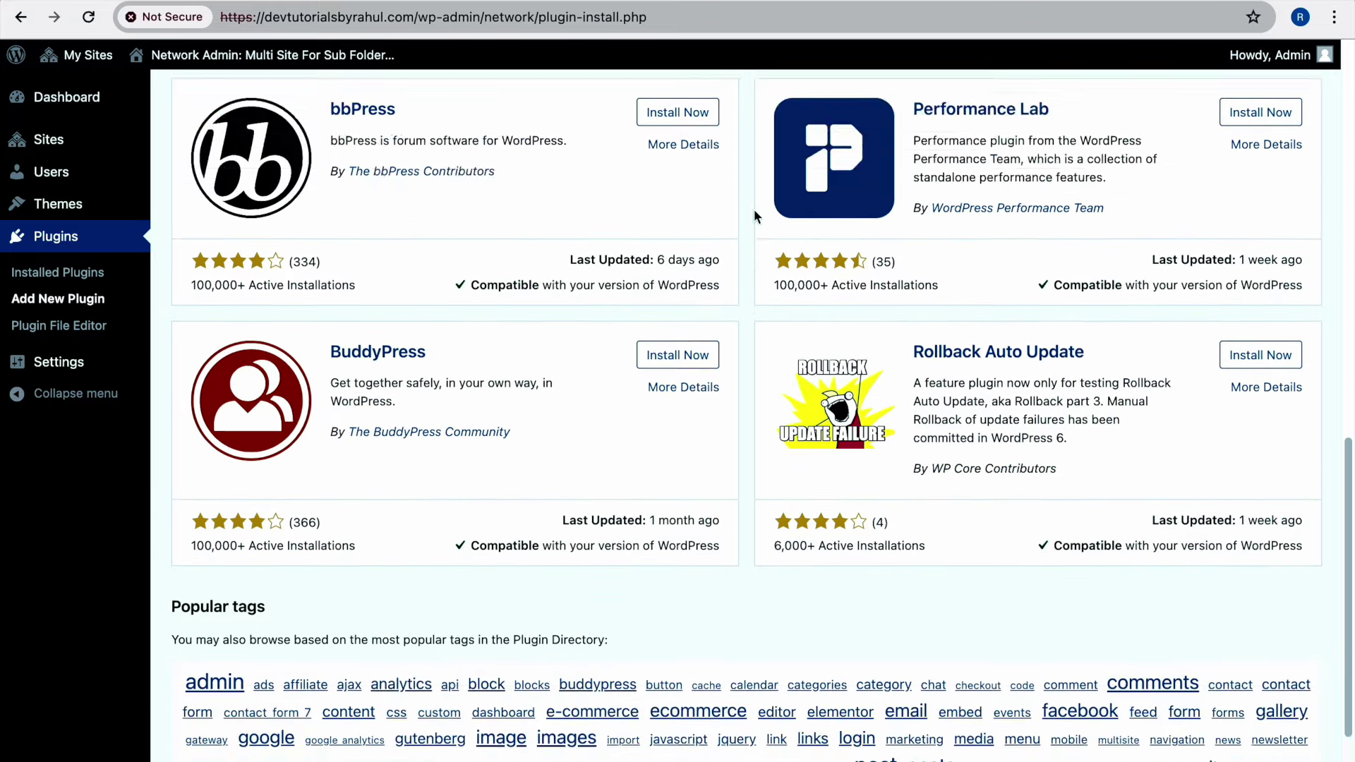
pyautogui.scroll(17, 754, 209)
pyautogui.scroll(-6, 753, 208)
pyautogui.scroll(-3, 753, 209)
pyautogui.click(680, 303)
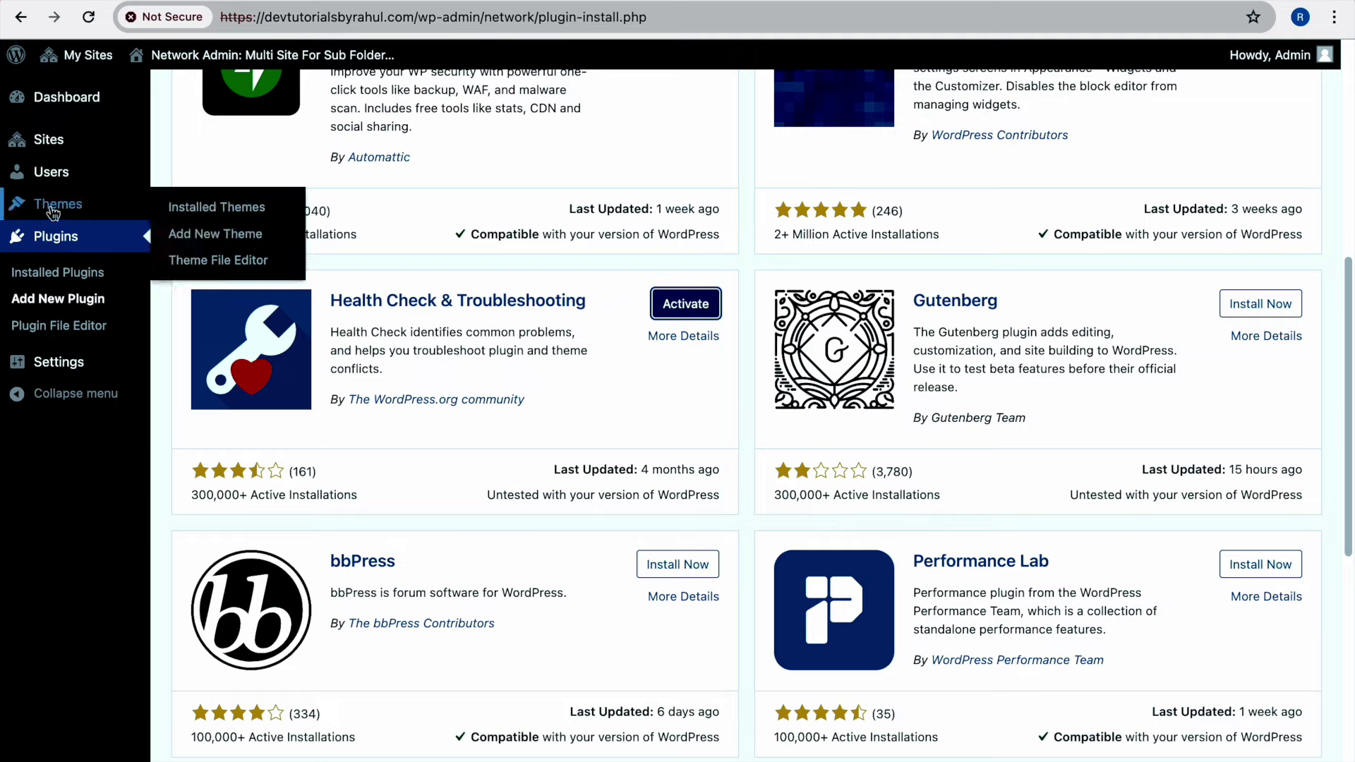
# Activate Health Check on the Blogs Website subsite only and check its status page
pyautogui.click(63, 271)
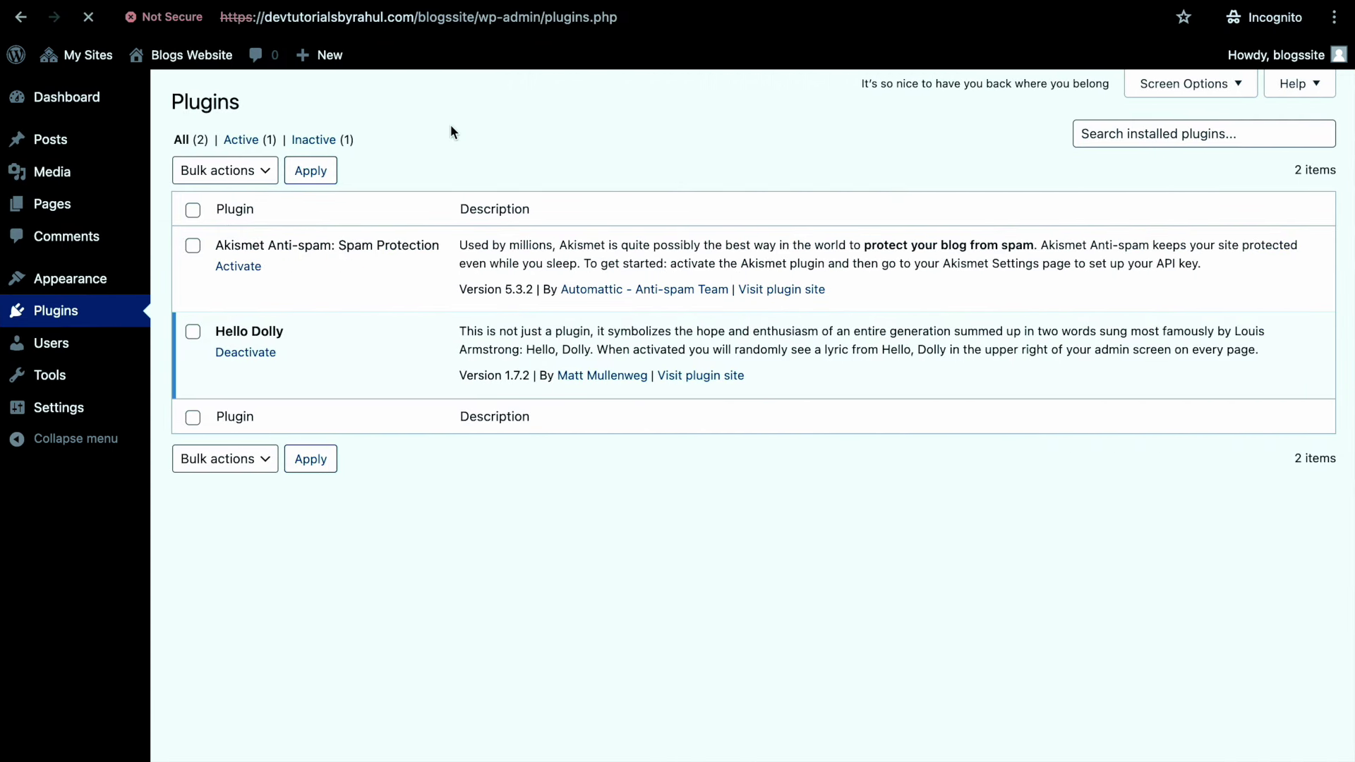
pyautogui.click(240, 352)
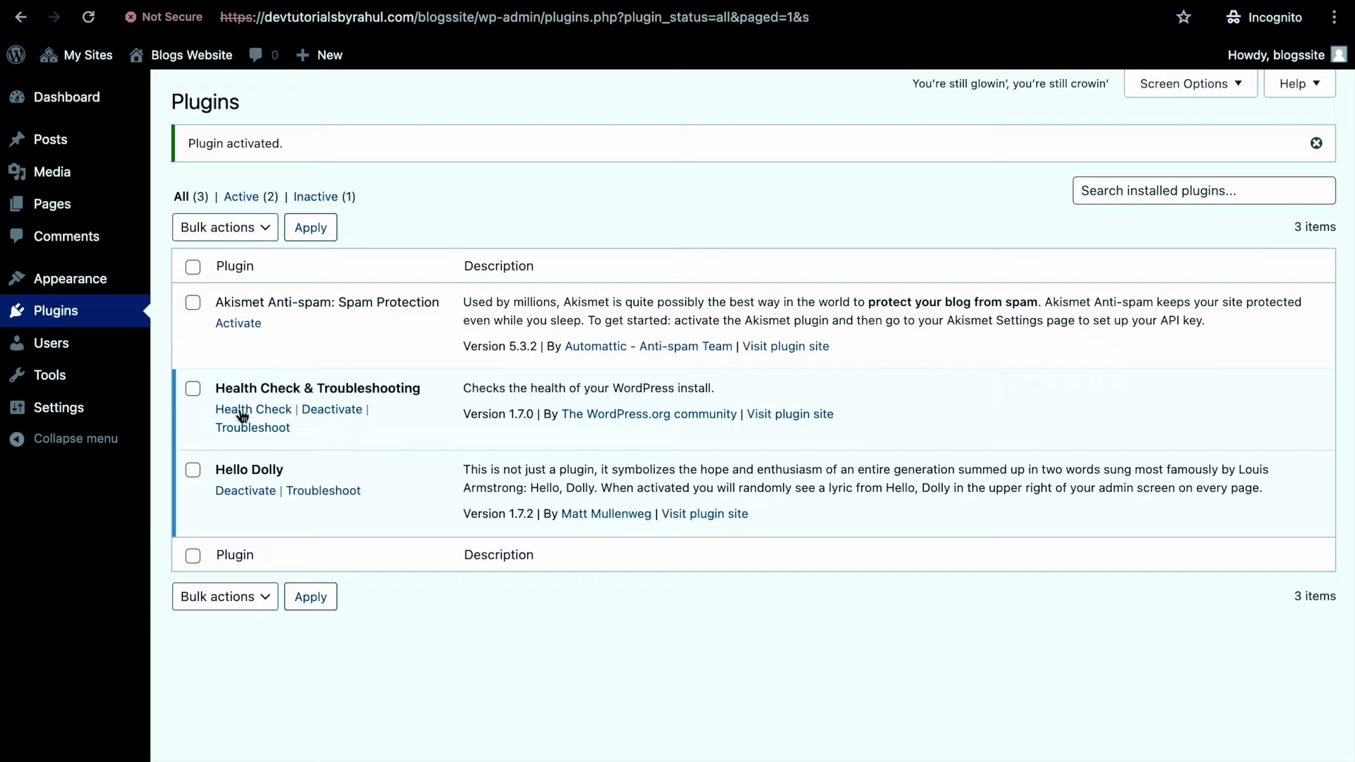
pyautogui.moveTo(98, 294)
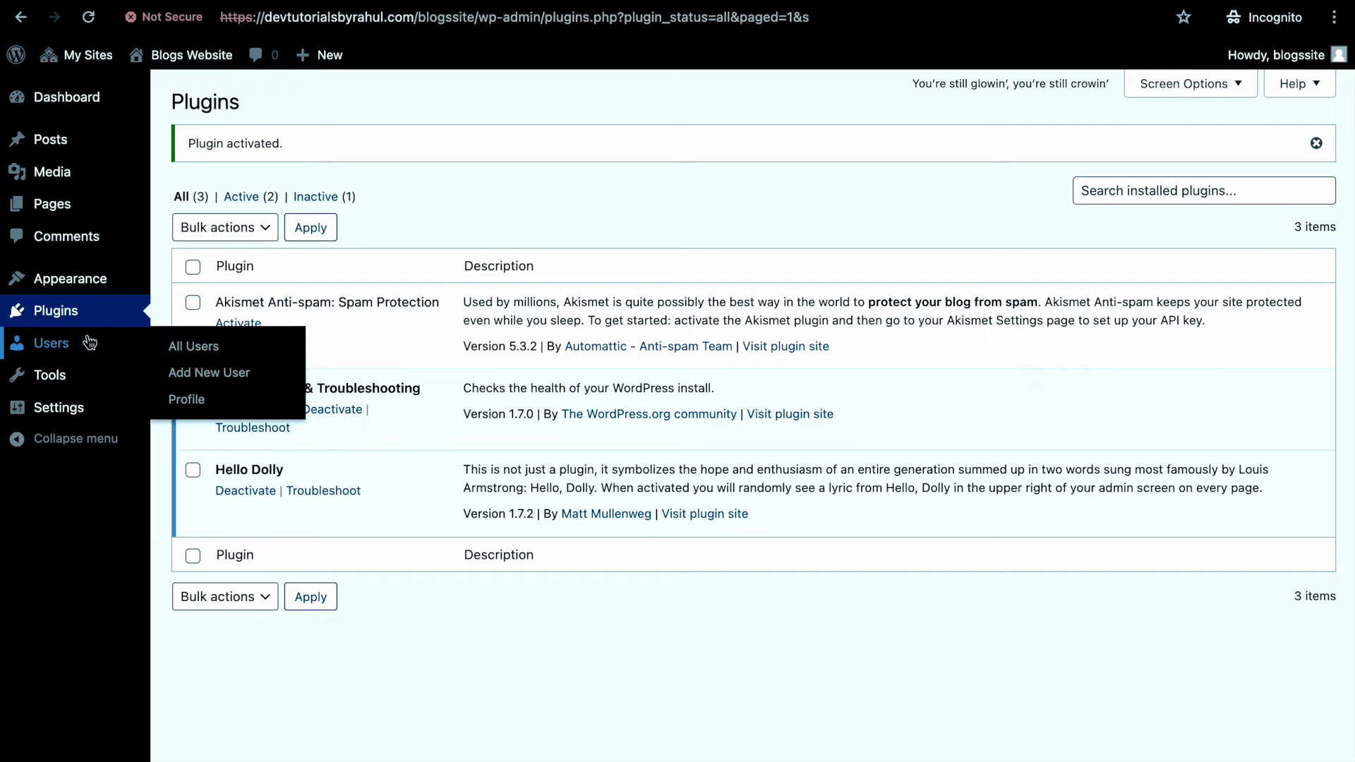
pyautogui.moveTo(86, 423)
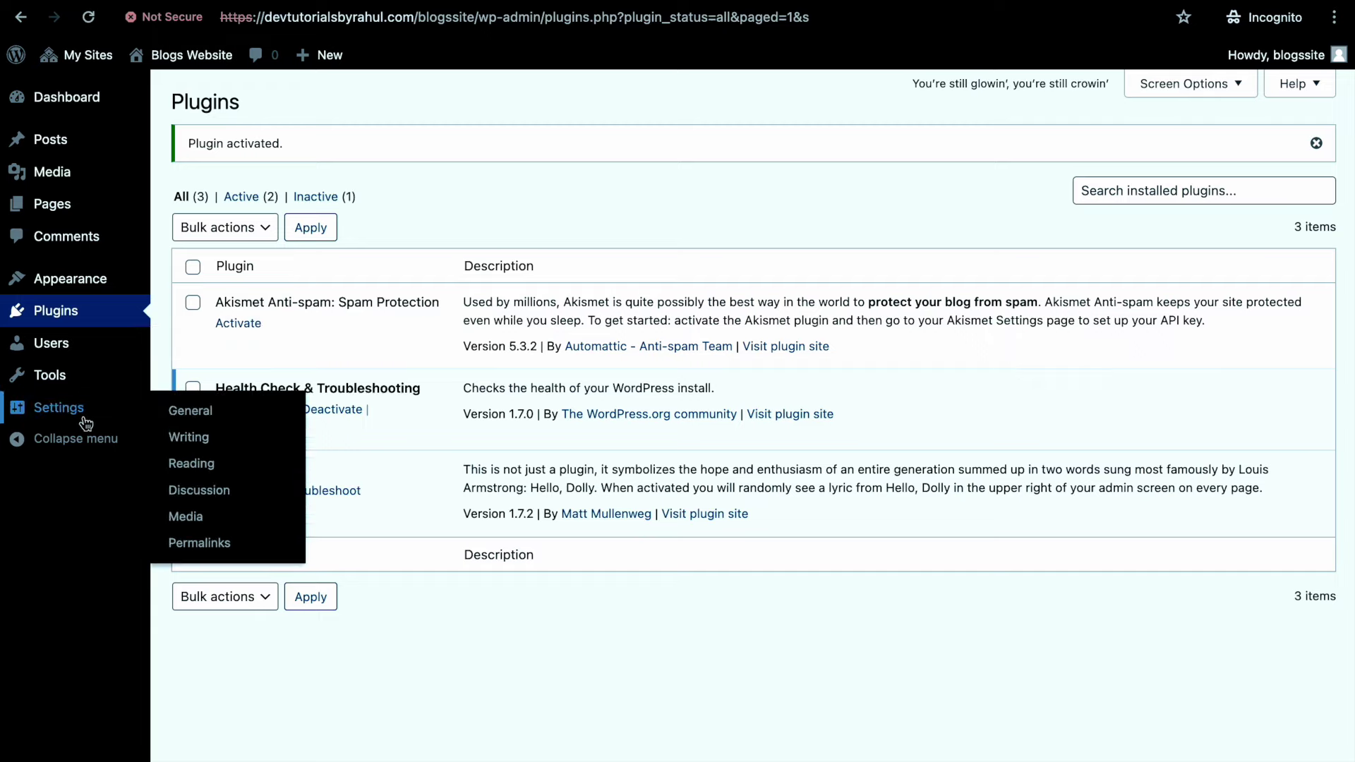
pyautogui.click(255, 410)
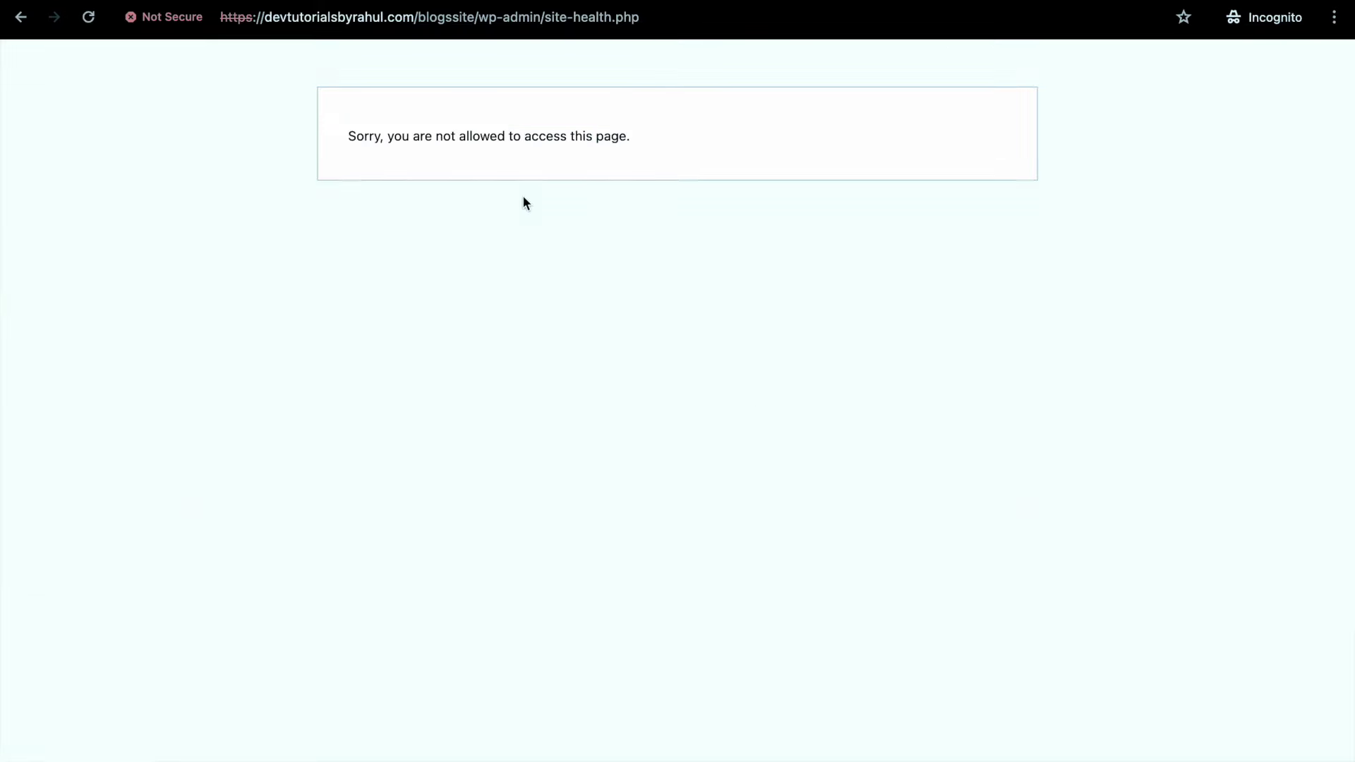
pyautogui.click(21, 19)
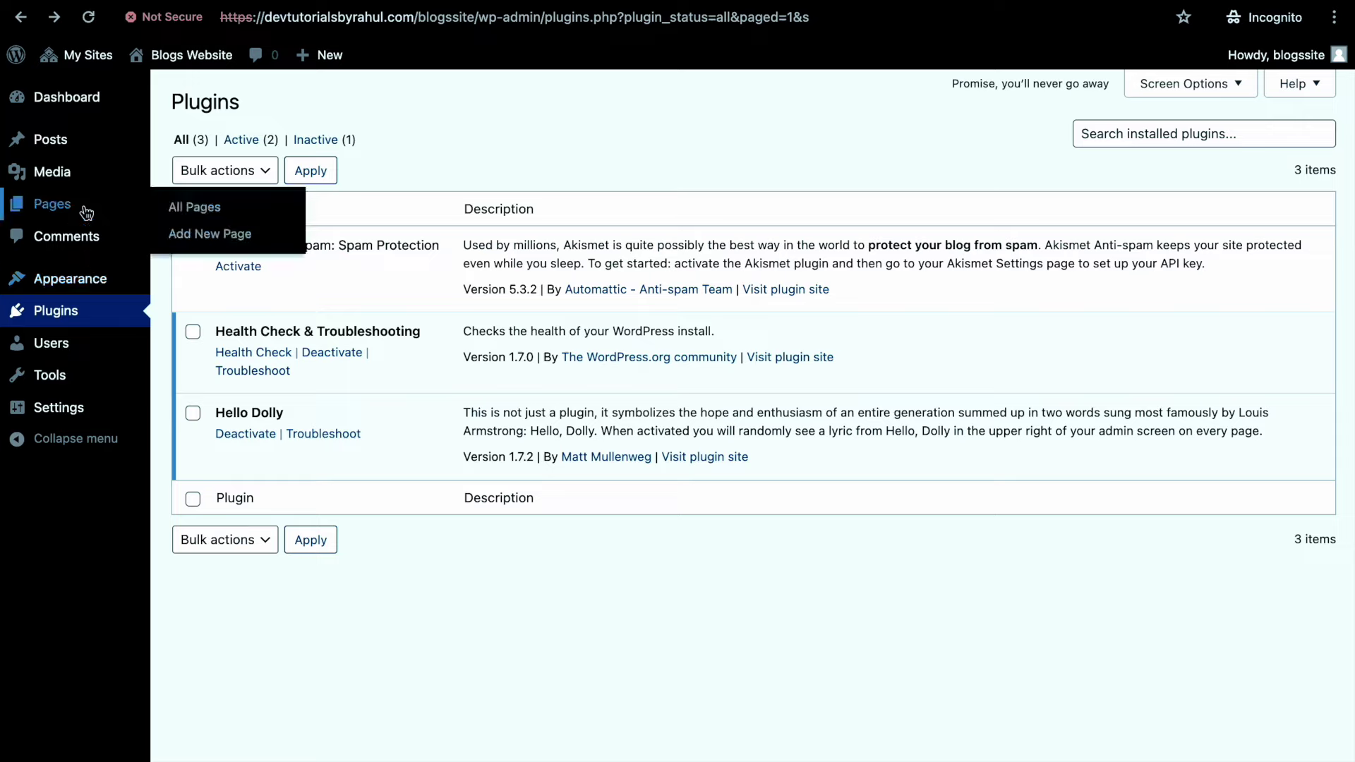
pyautogui.click(176, 207)
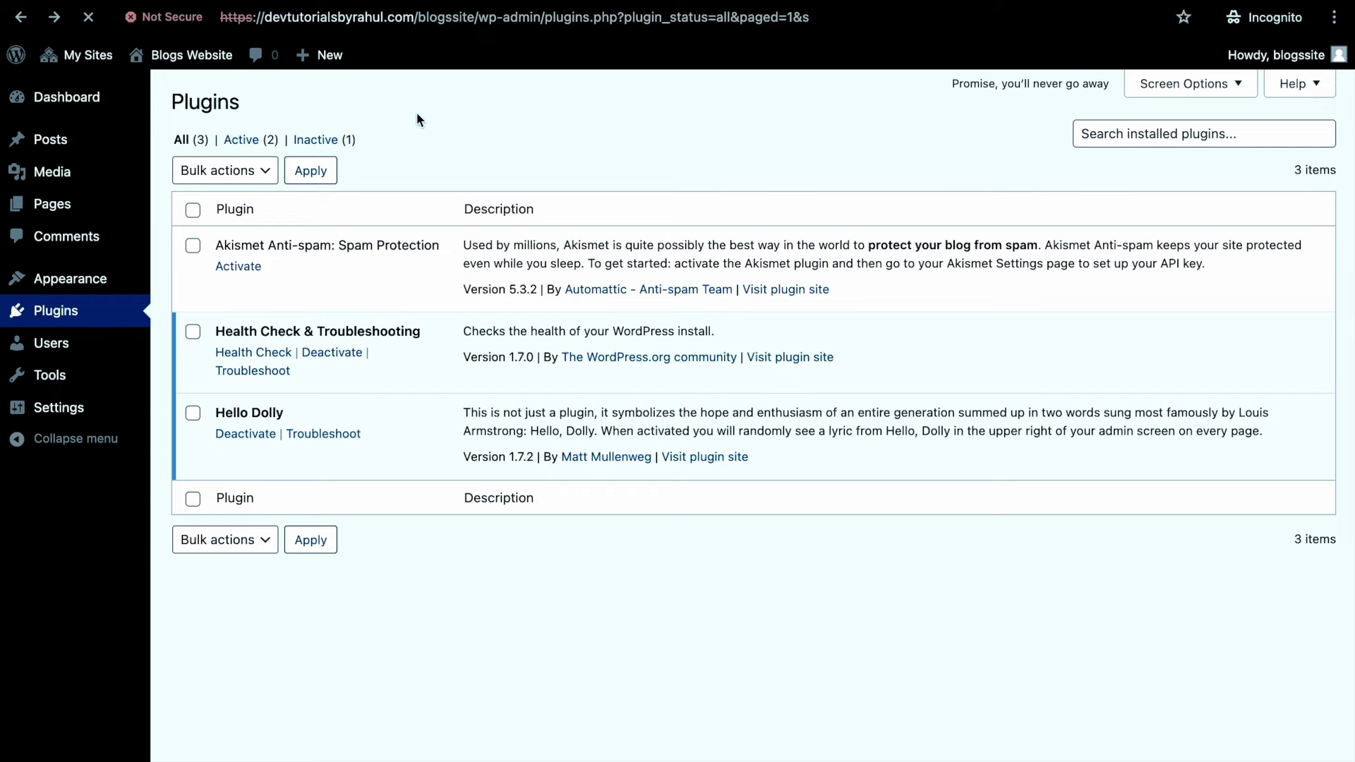
# Create and publish a new page titled 'Blogs Site', then exit the editor
pyautogui.click(288, 107)
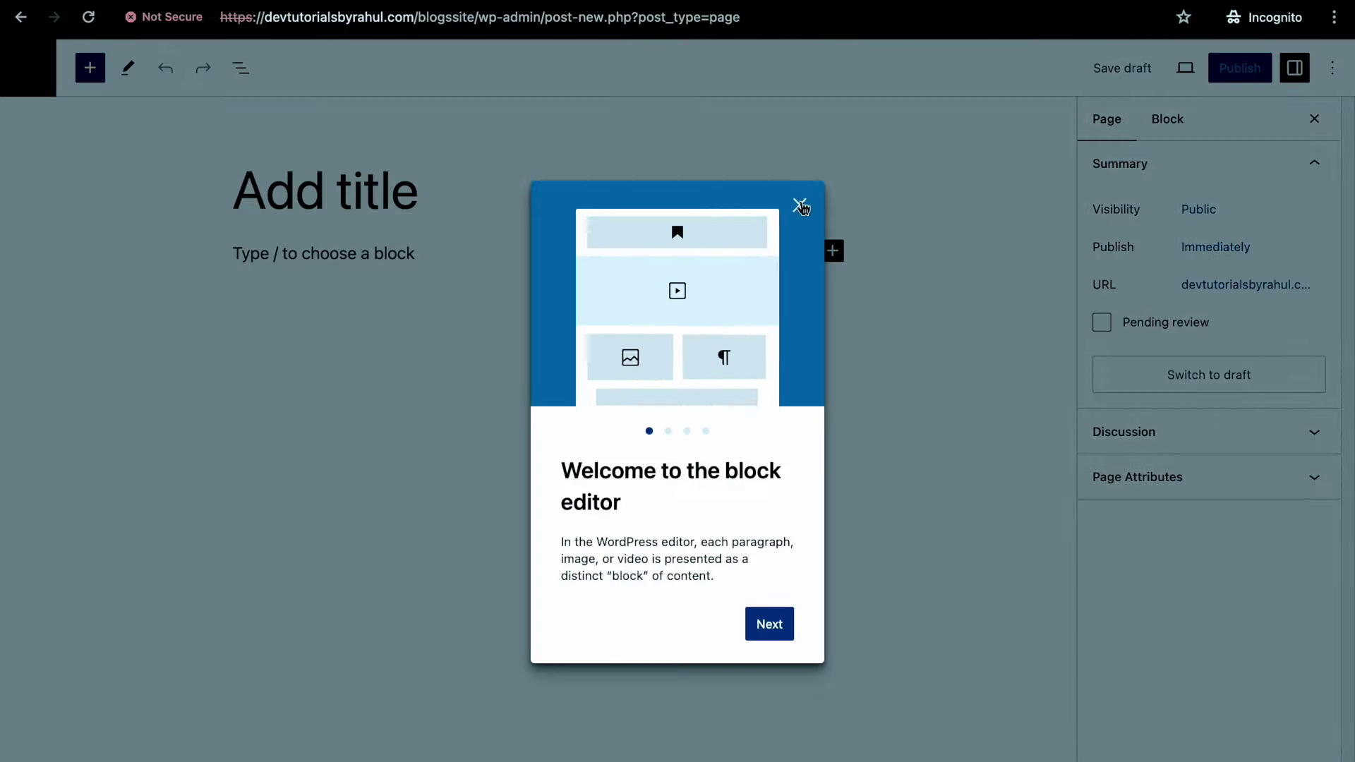
pyautogui.click(473, 201)
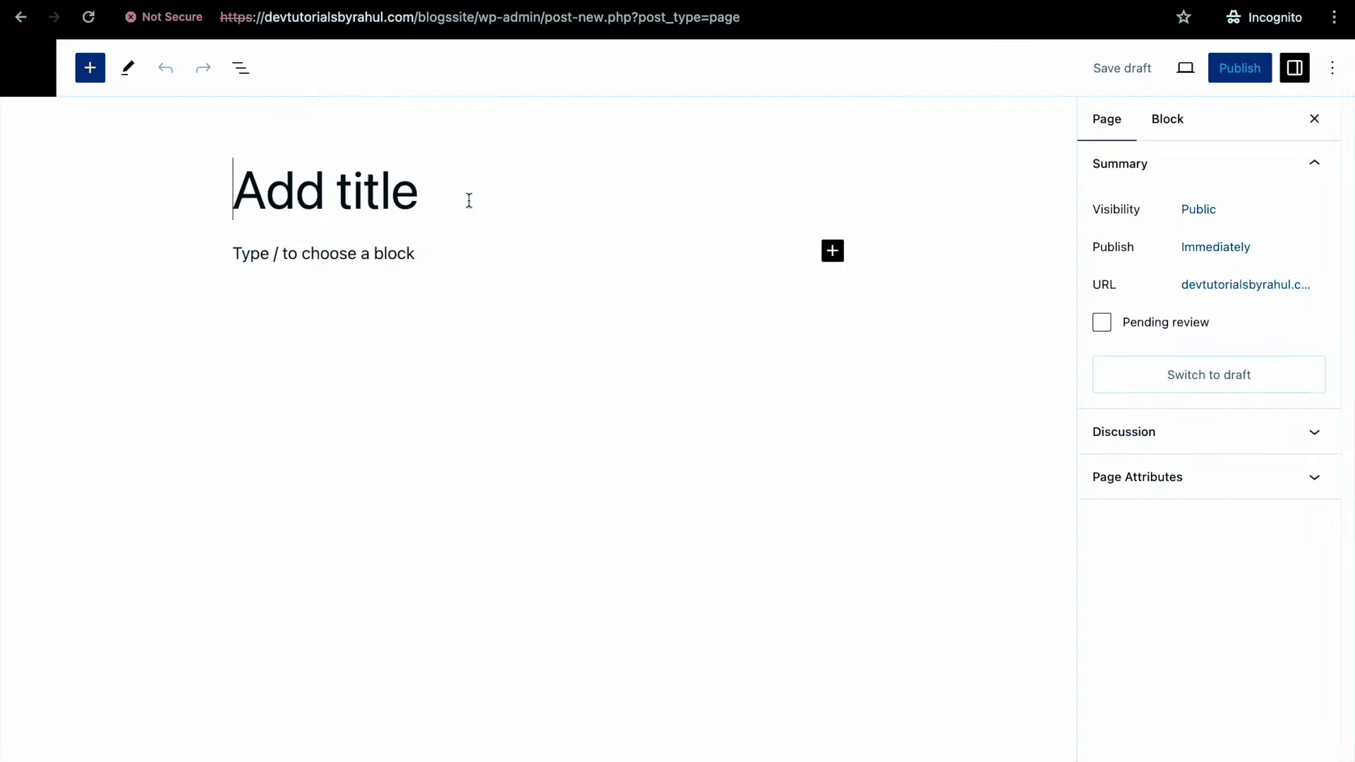
pyautogui.write('Blogs Site')
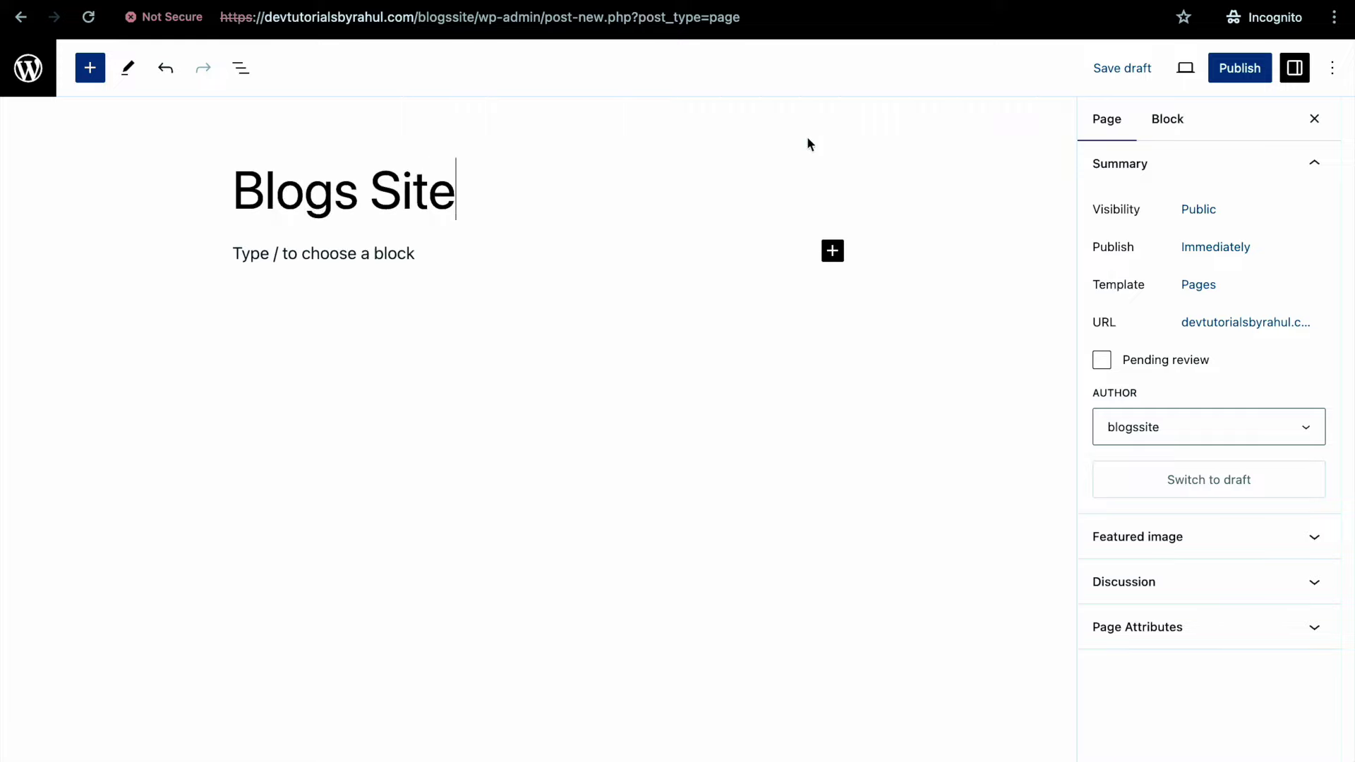
pyautogui.click(1236, 70)
pyautogui.click(1215, 71)
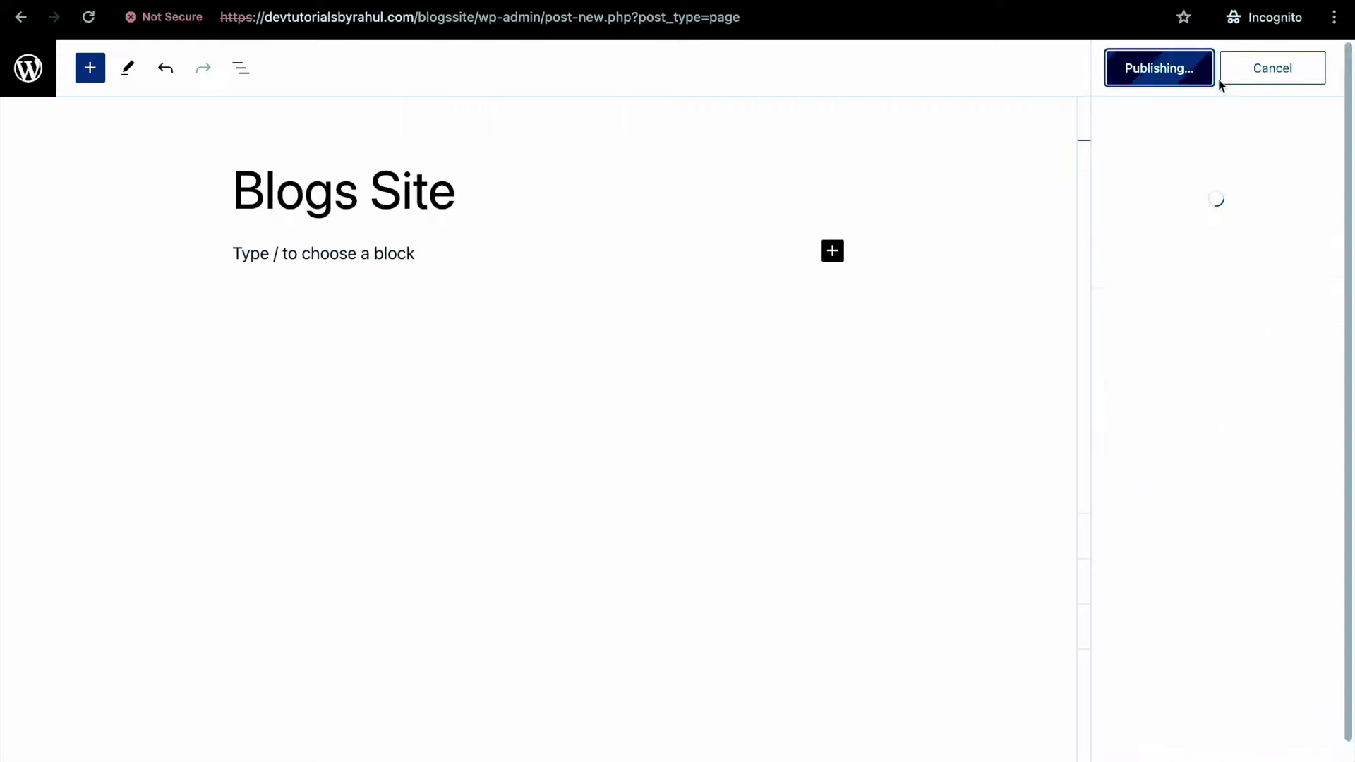
pyautogui.click(1323, 69)
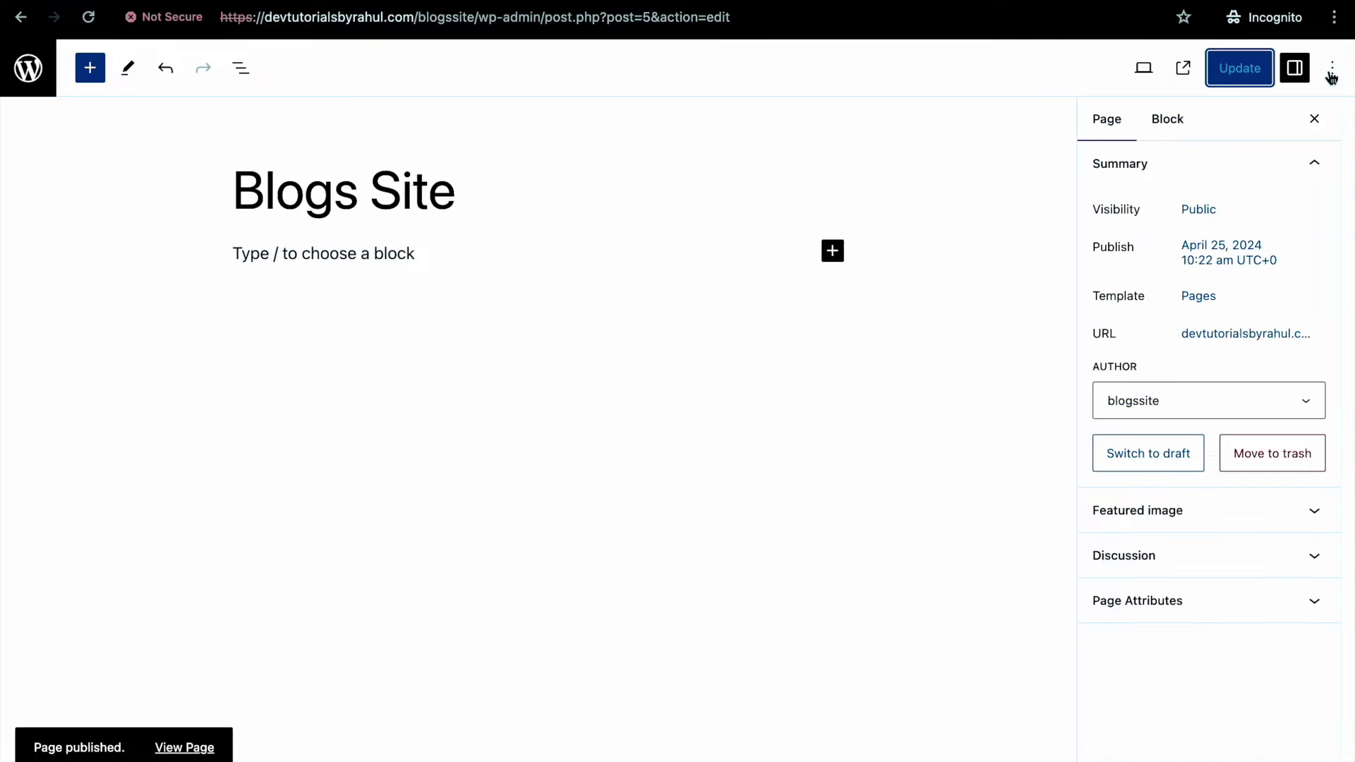
pyautogui.click(51, 69)
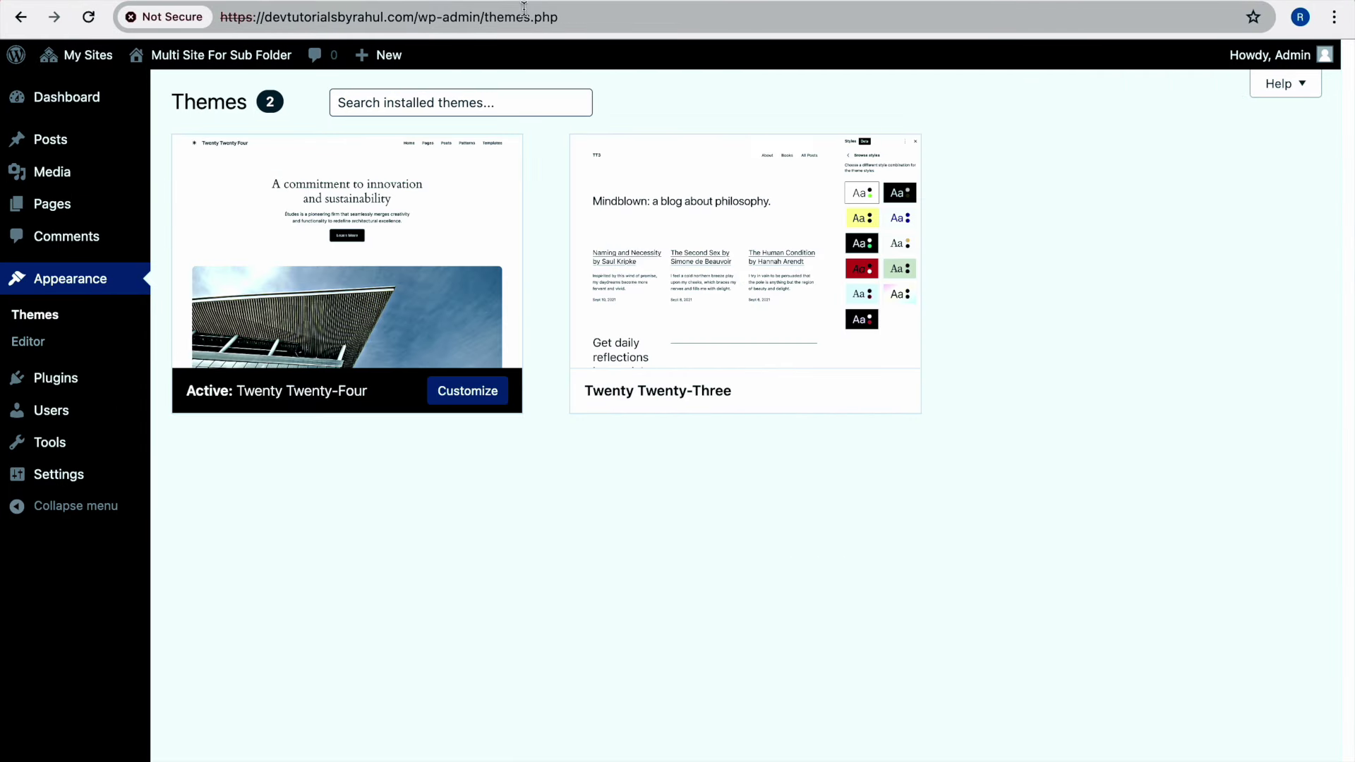
# View the main site's All Pages list, showing only Privacy Policy and Sample Page
pyautogui.moveTo(71, 204)
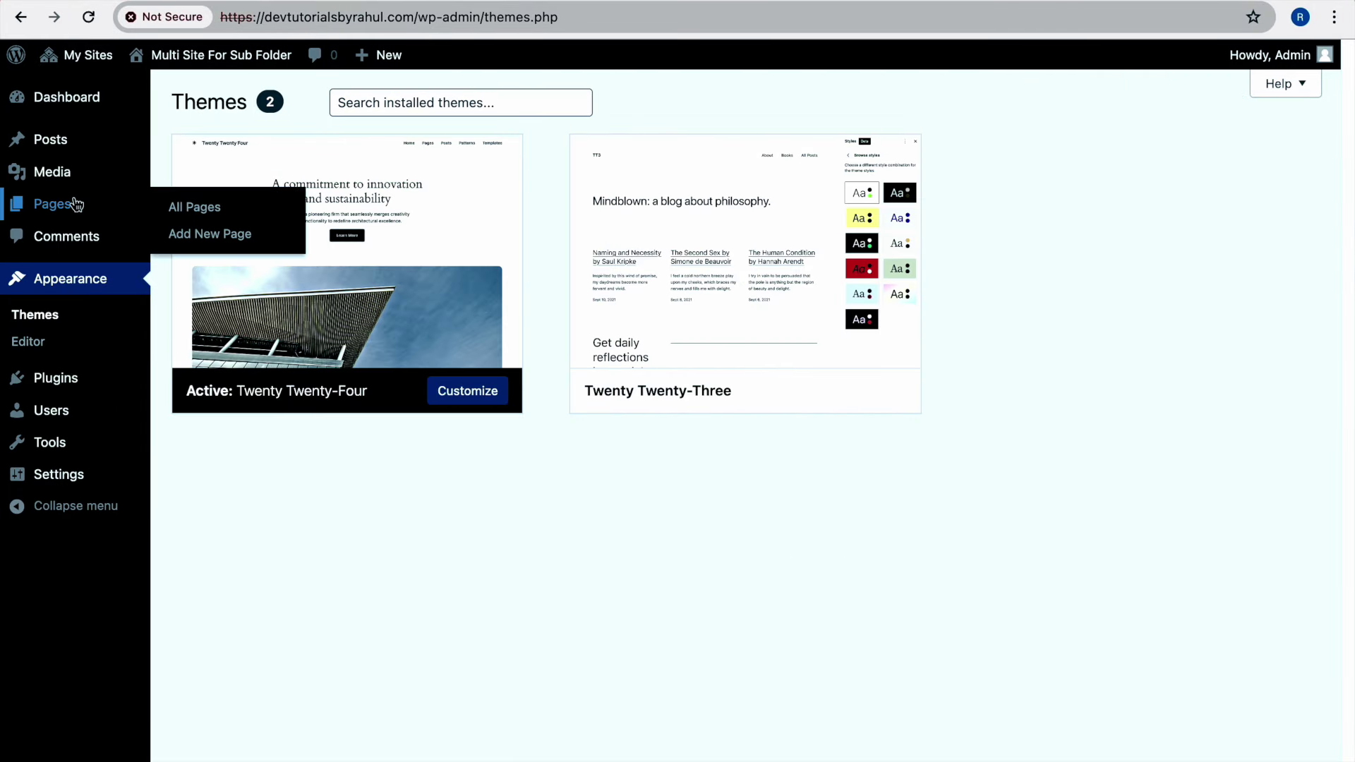
pyautogui.click(187, 207)
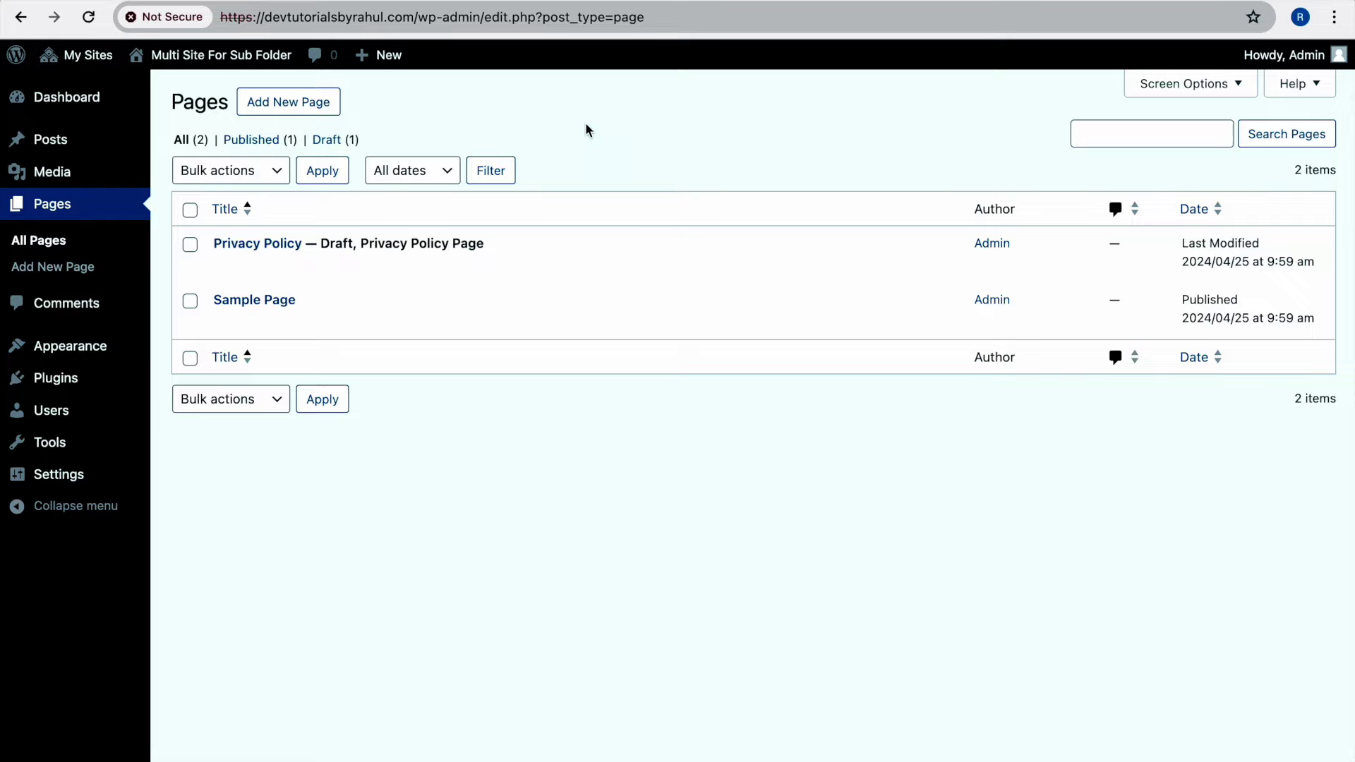
pyautogui.moveTo(266, 236)
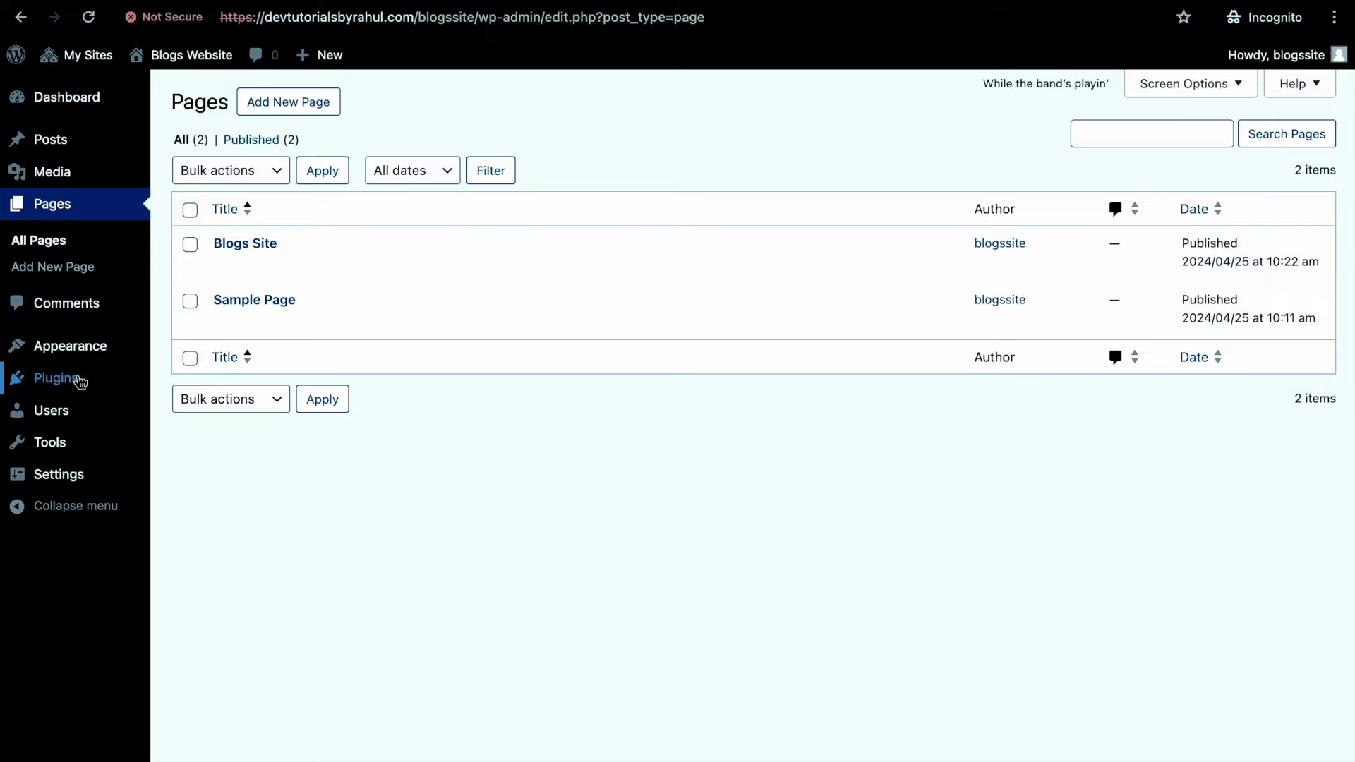
pyautogui.click(79, 381)
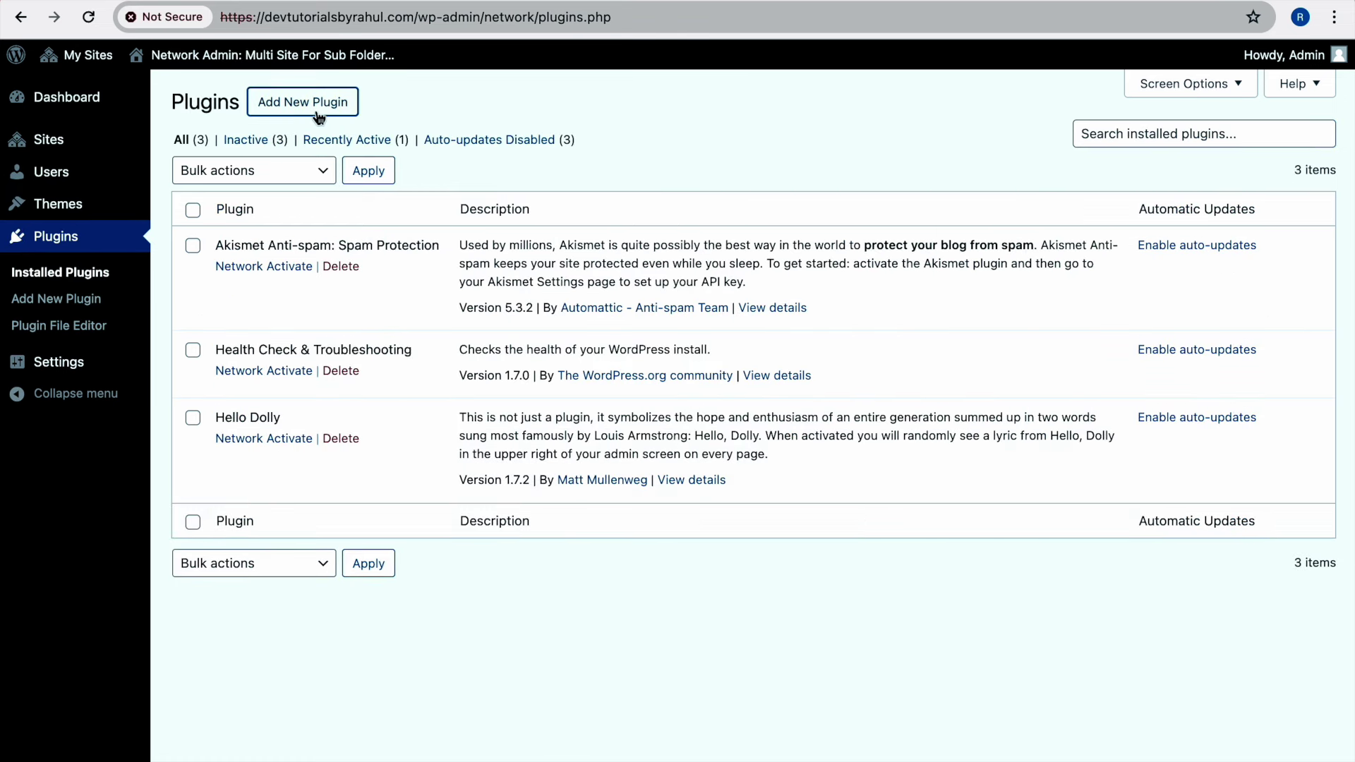
# Search the plugin directory for 'razorpay' and install Razorpay Quick Payments network-wide
pyautogui.click(303, 101)
pyautogui.scroll(-2, 919, 194)
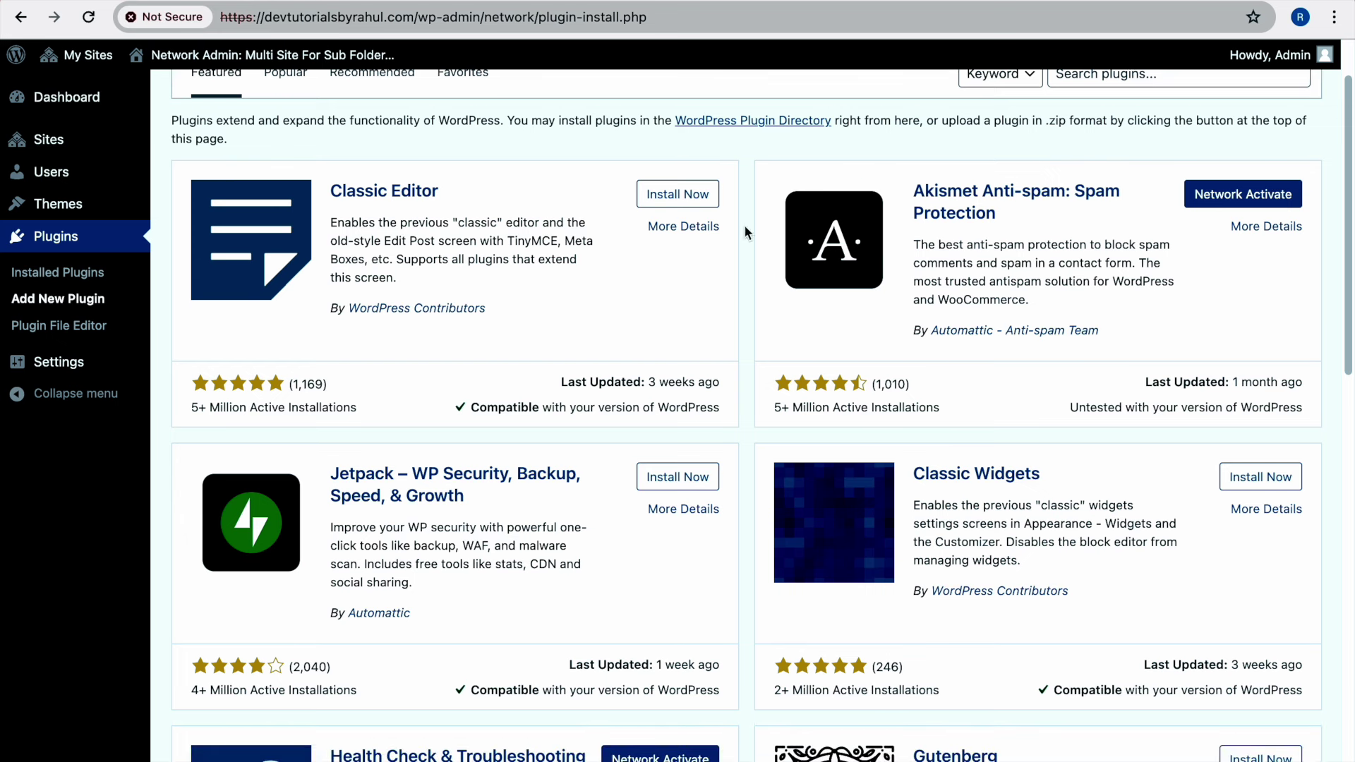
pyautogui.scroll(2, 1020, 197)
pyautogui.click(1107, 161)
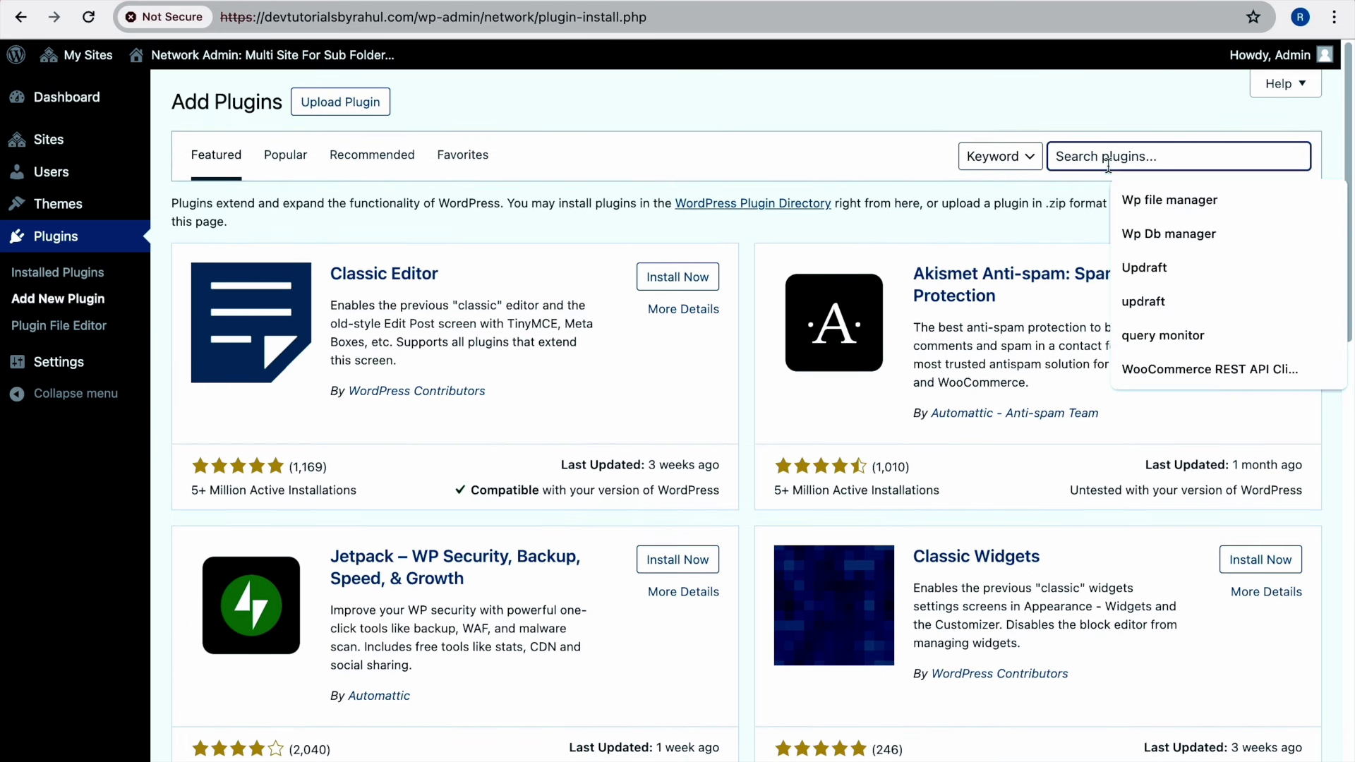
pyautogui.write('razorpay')
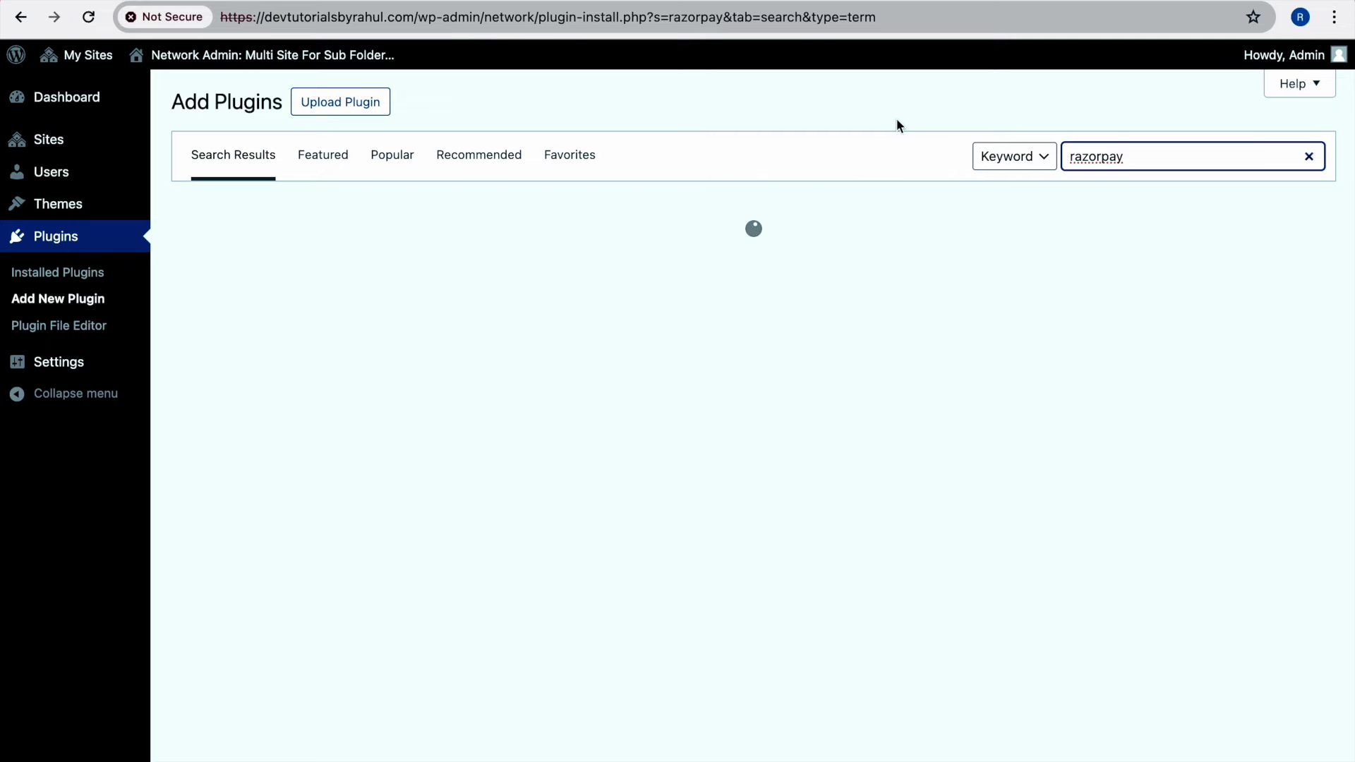
pyautogui.scroll(-1, 784, 159)
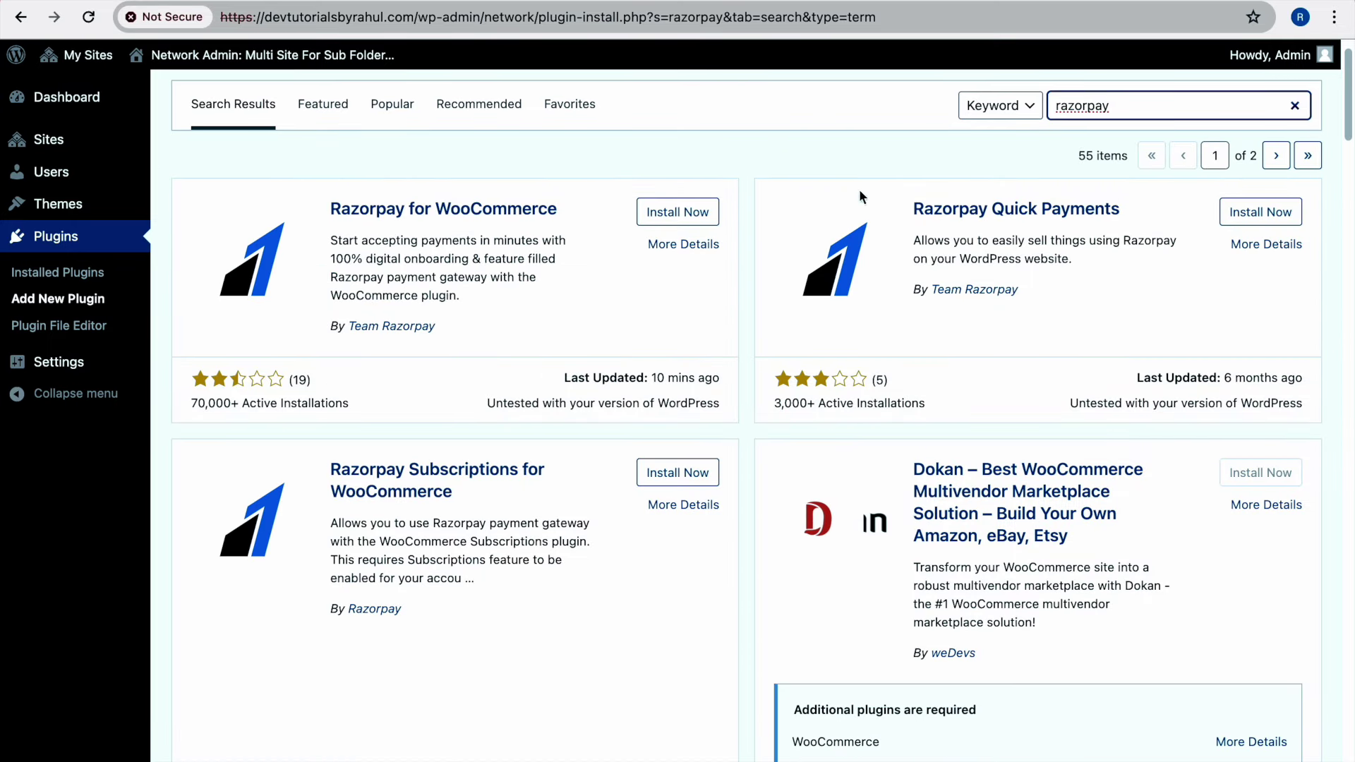
pyautogui.click(1236, 209)
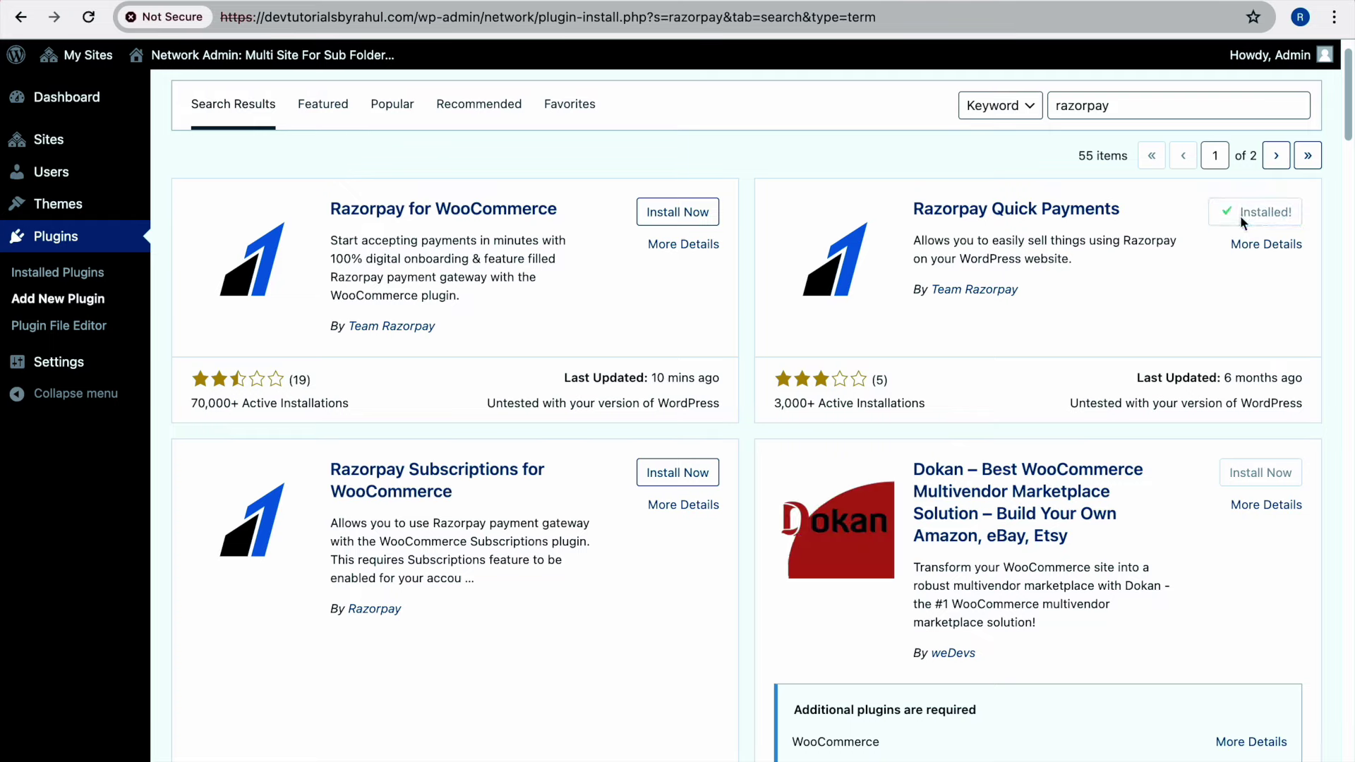
pyautogui.click(90, 273)
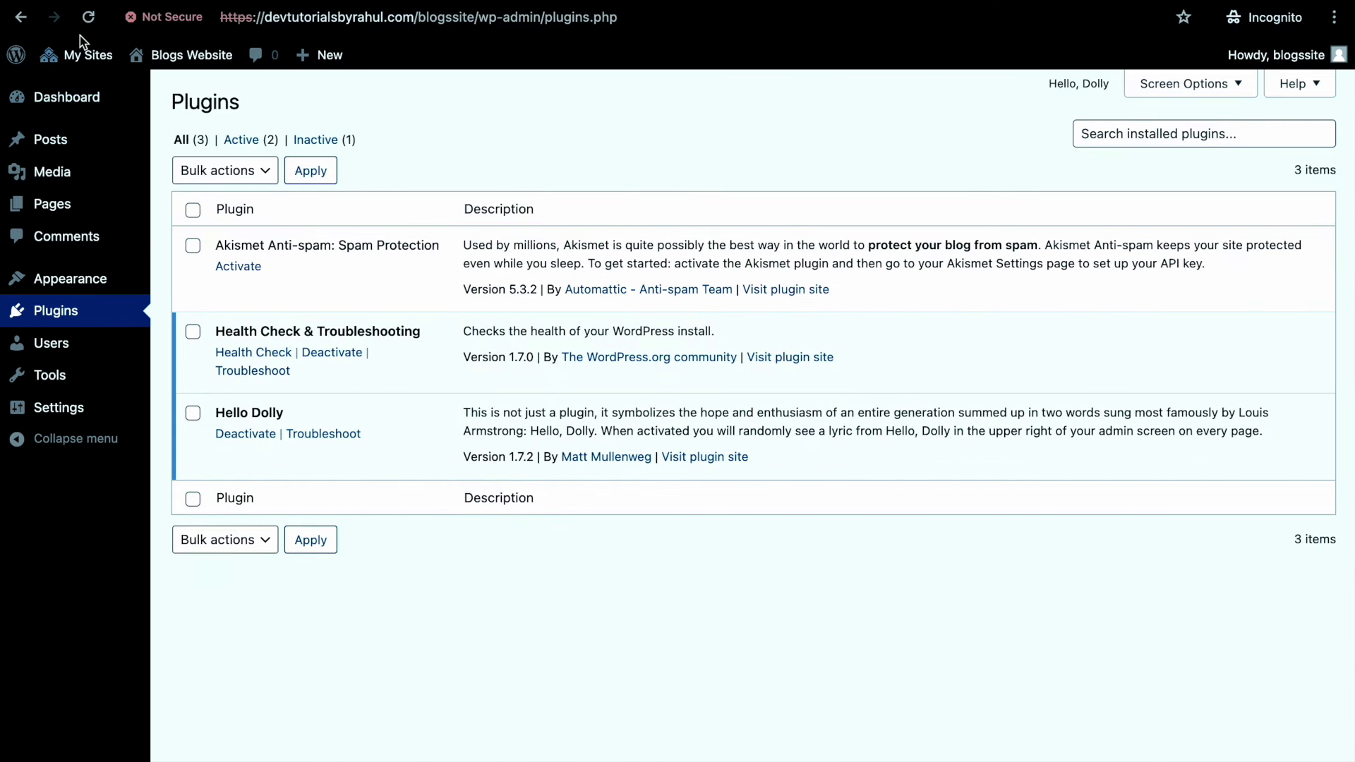
# Activate Razorpay Quick Payments on the Blogs Website subsite
pyautogui.click(89, 16)
pyautogui.click(253, 521)
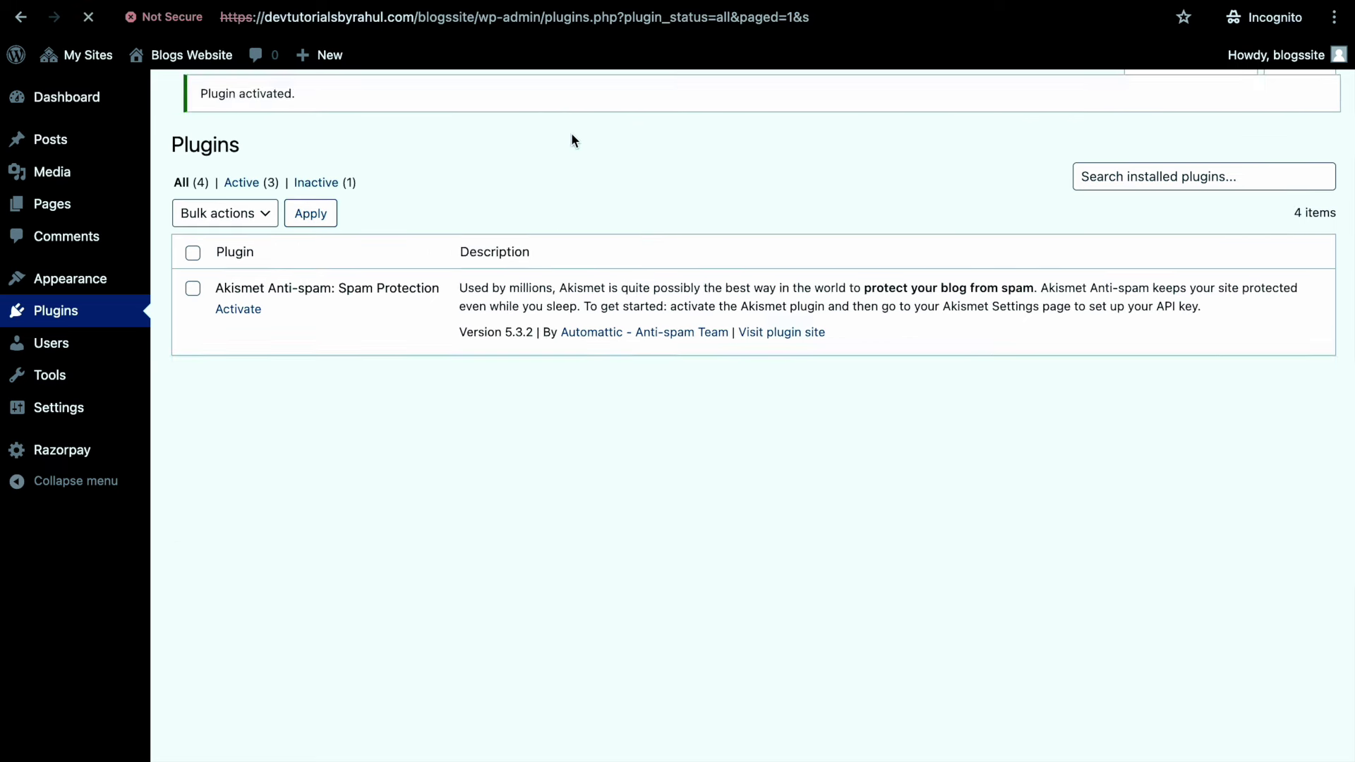
pyautogui.click(84, 455)
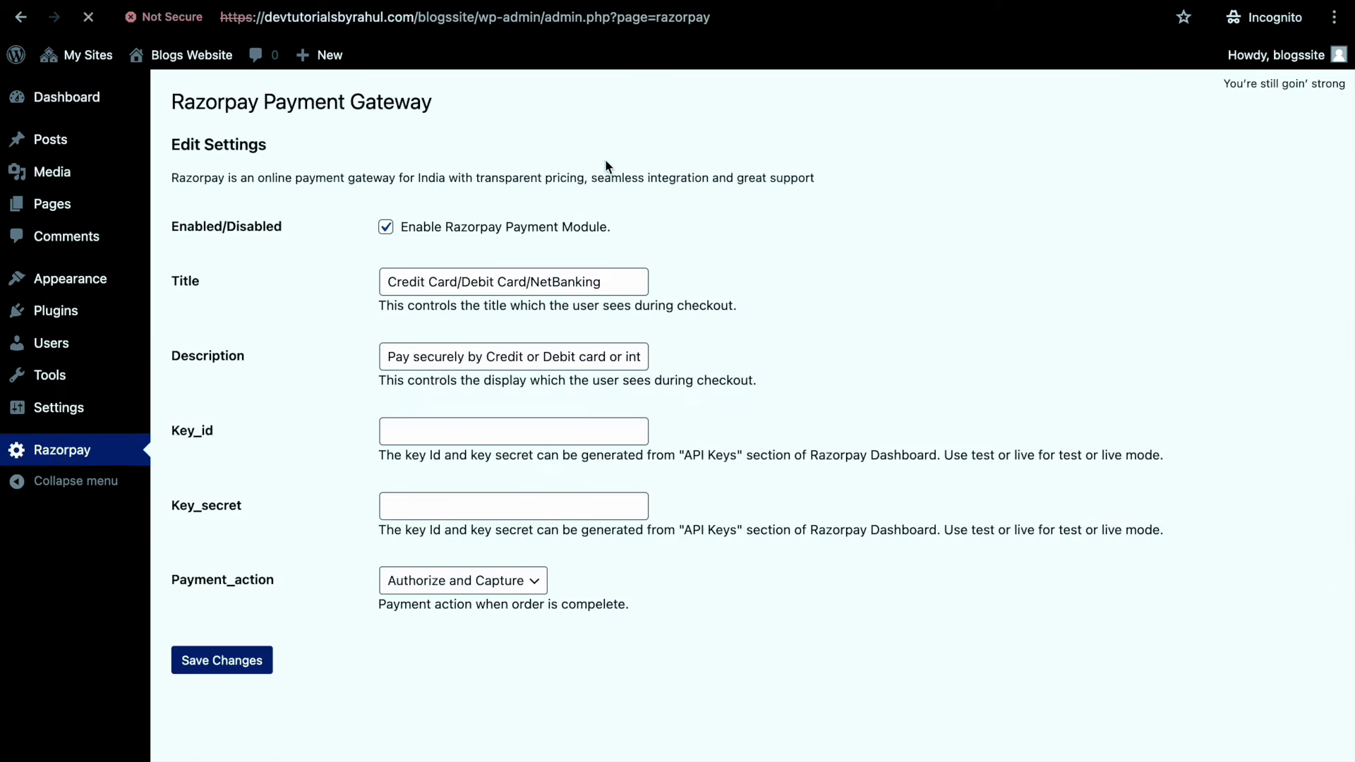
# Enter and save a key id and key secret in the subsite's Razorpay settings
pyautogui.click(428, 429)
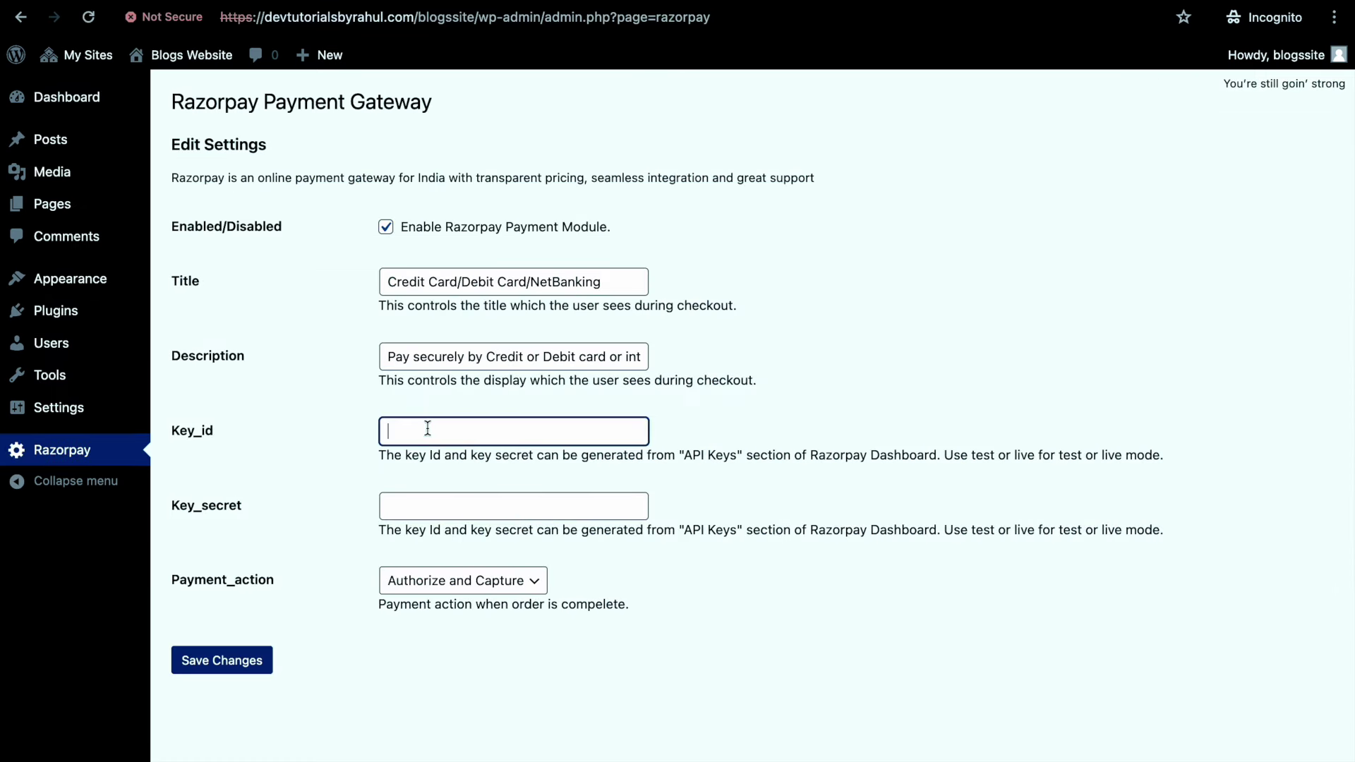
pyautogui.write('aaaaaaa')
pyautogui.click(463, 496)
pyautogui.write('bbbbbbbb')
pyautogui.click(253, 659)
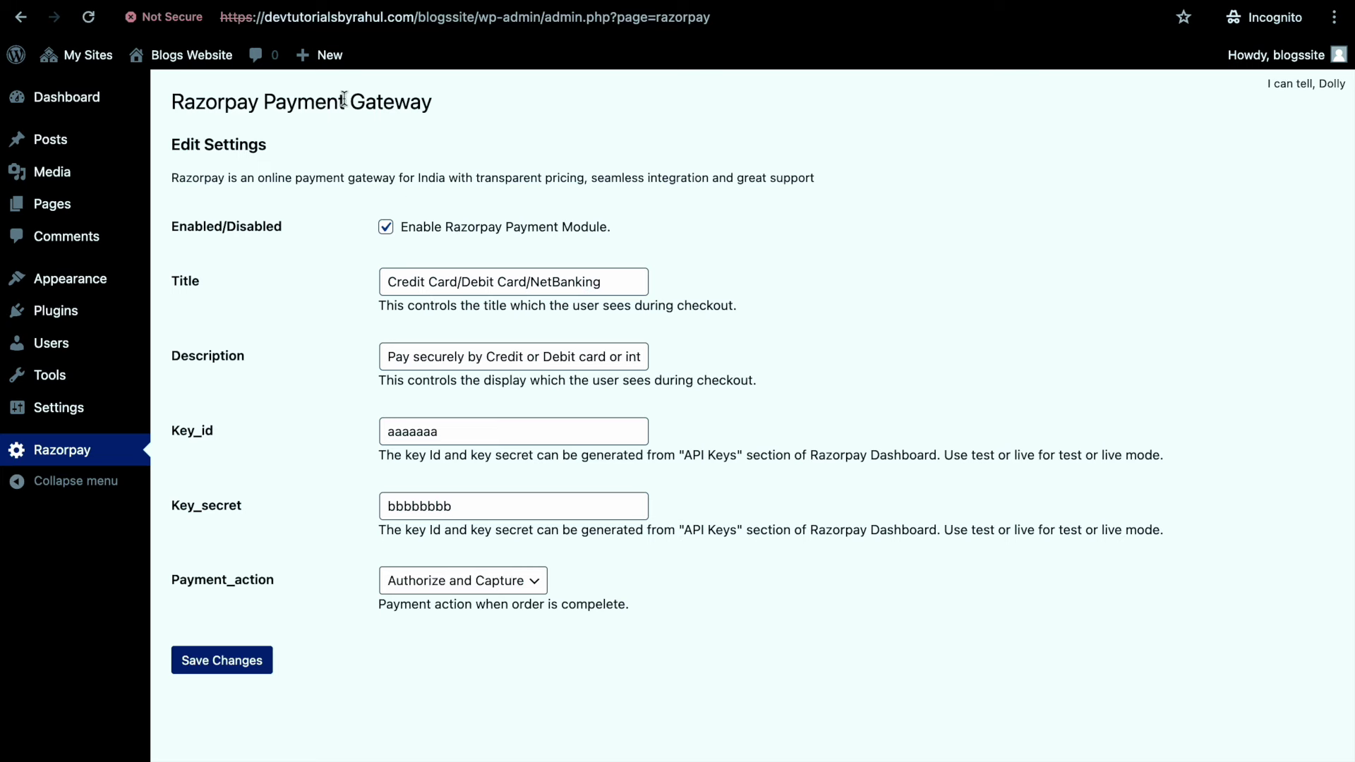
pyautogui.hotkey('ctrl', 'Left')
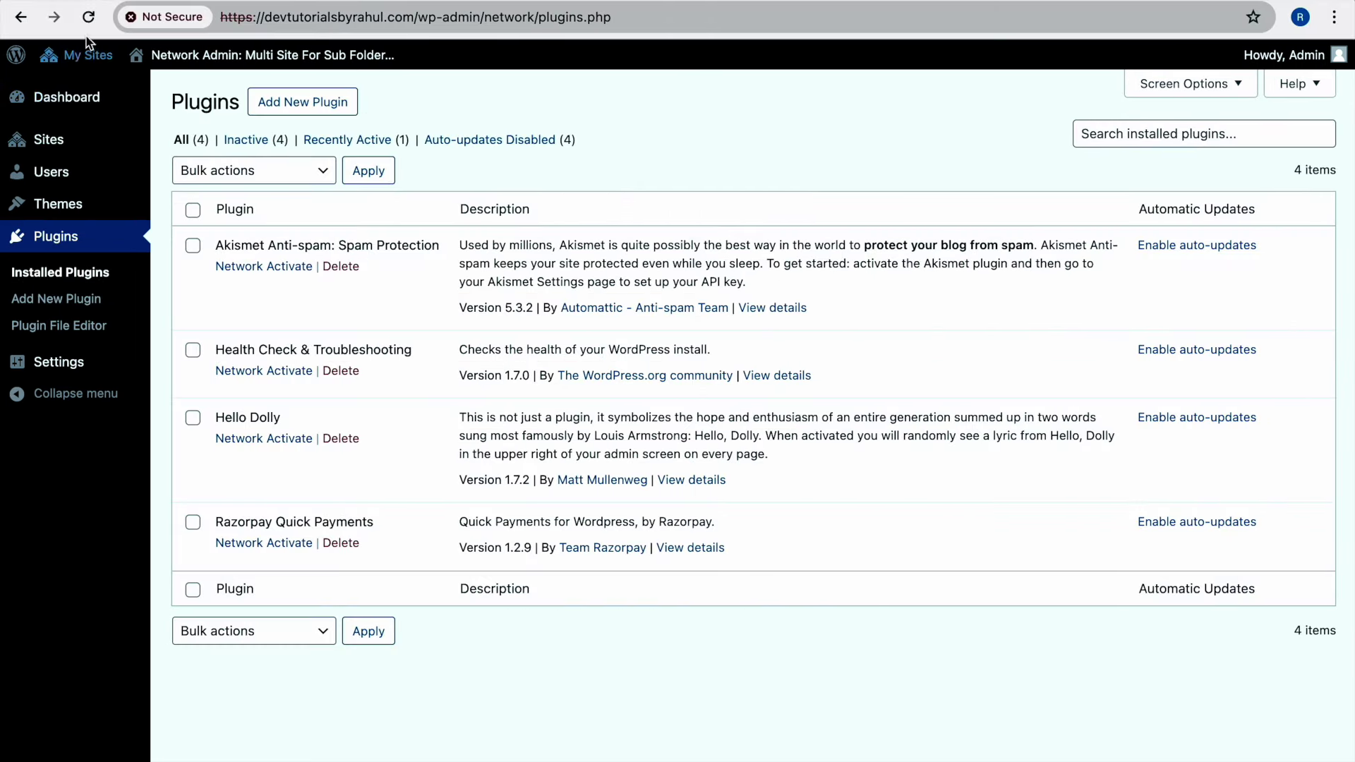
pyautogui.click(88, 17)
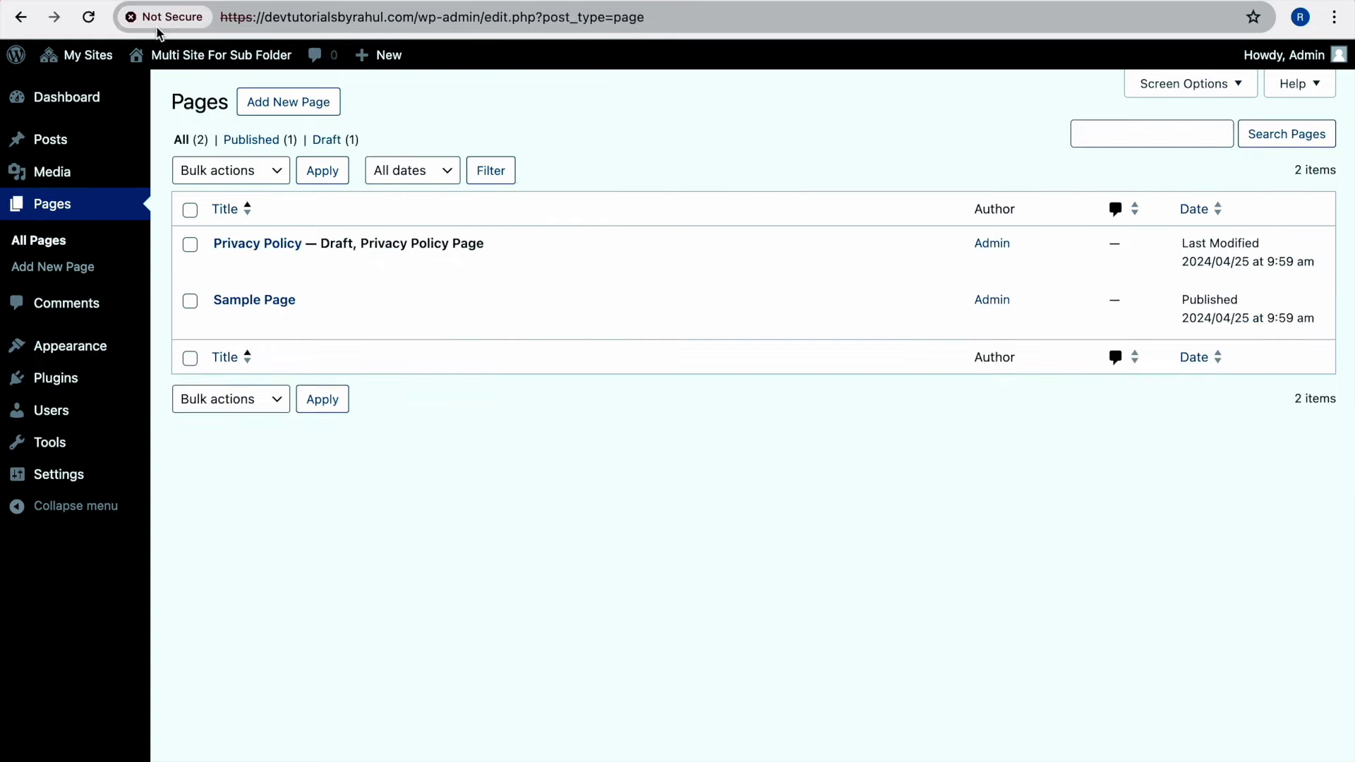
# Activate Razorpay Quick Payments on the main site
pyautogui.click(88, 17)
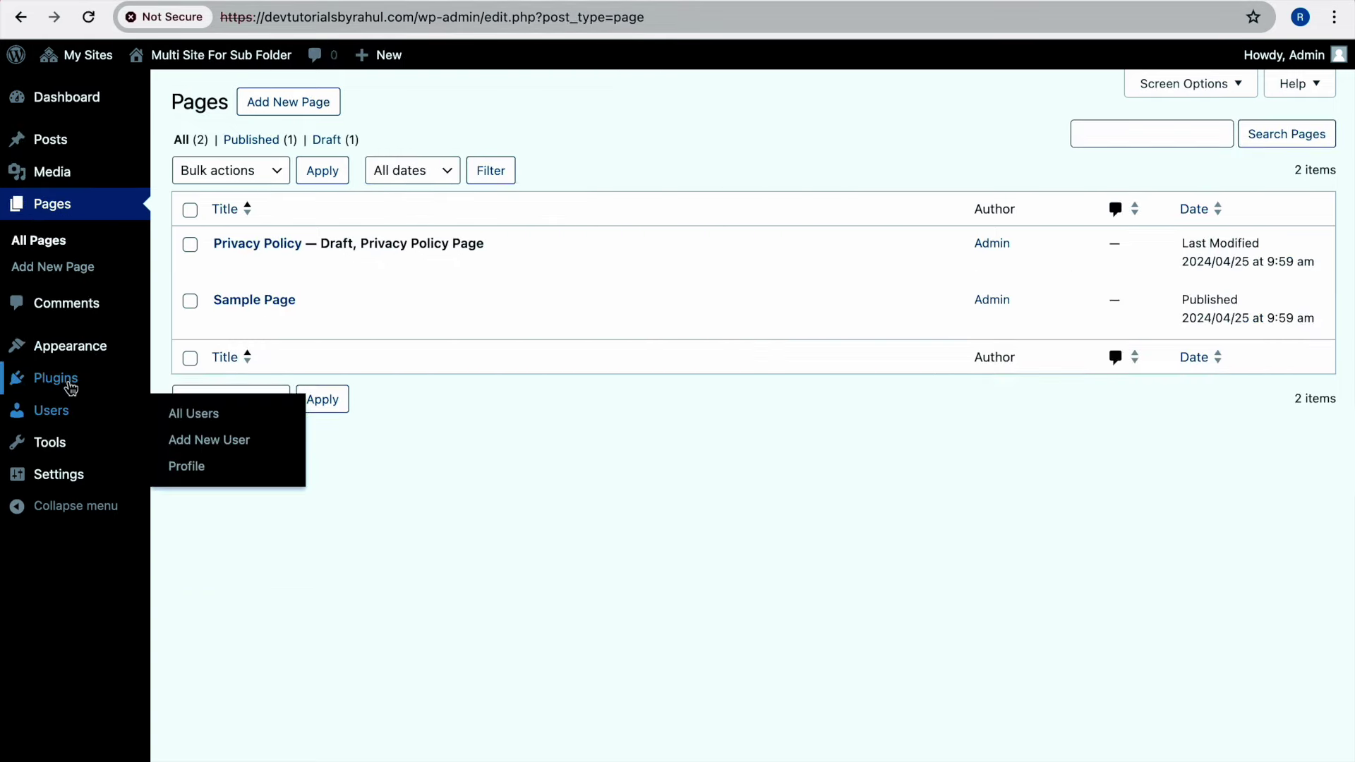
pyautogui.click(100, 380)
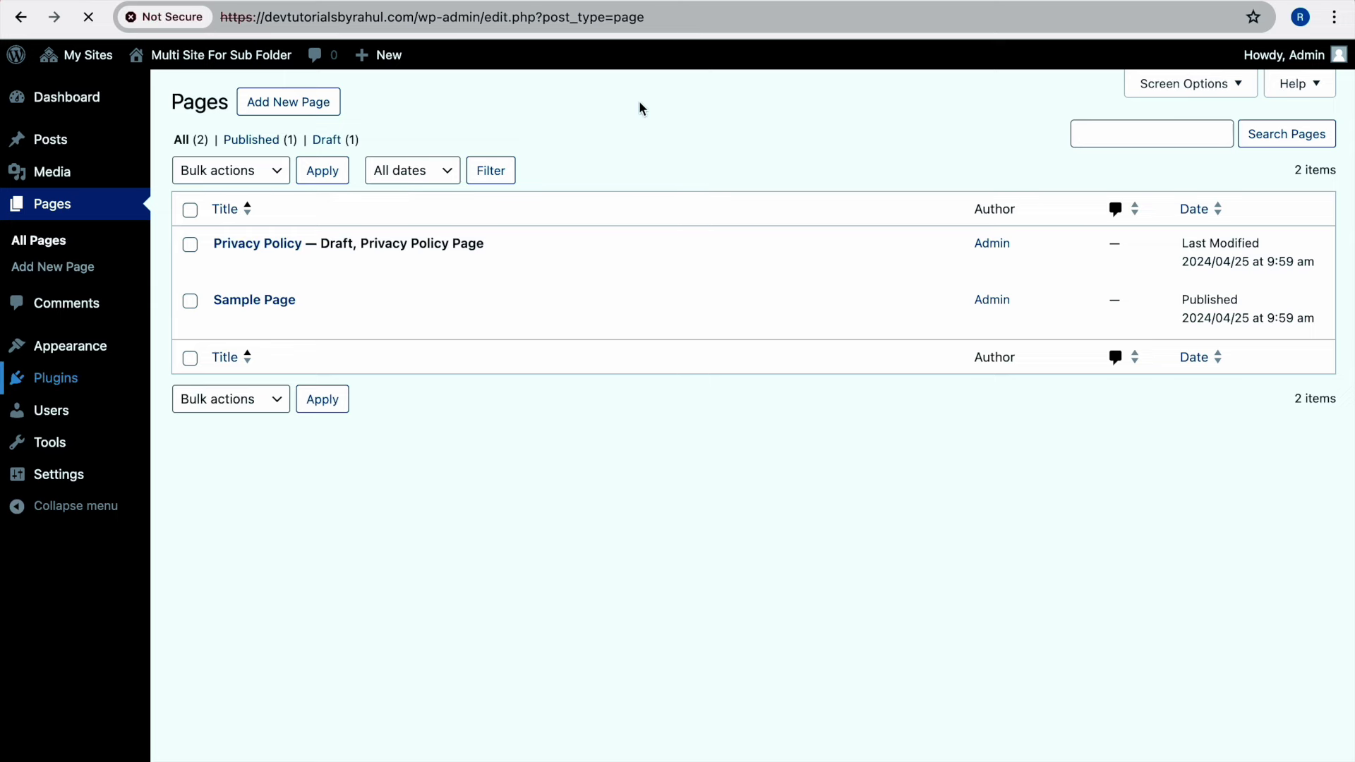
pyautogui.click(247, 508)
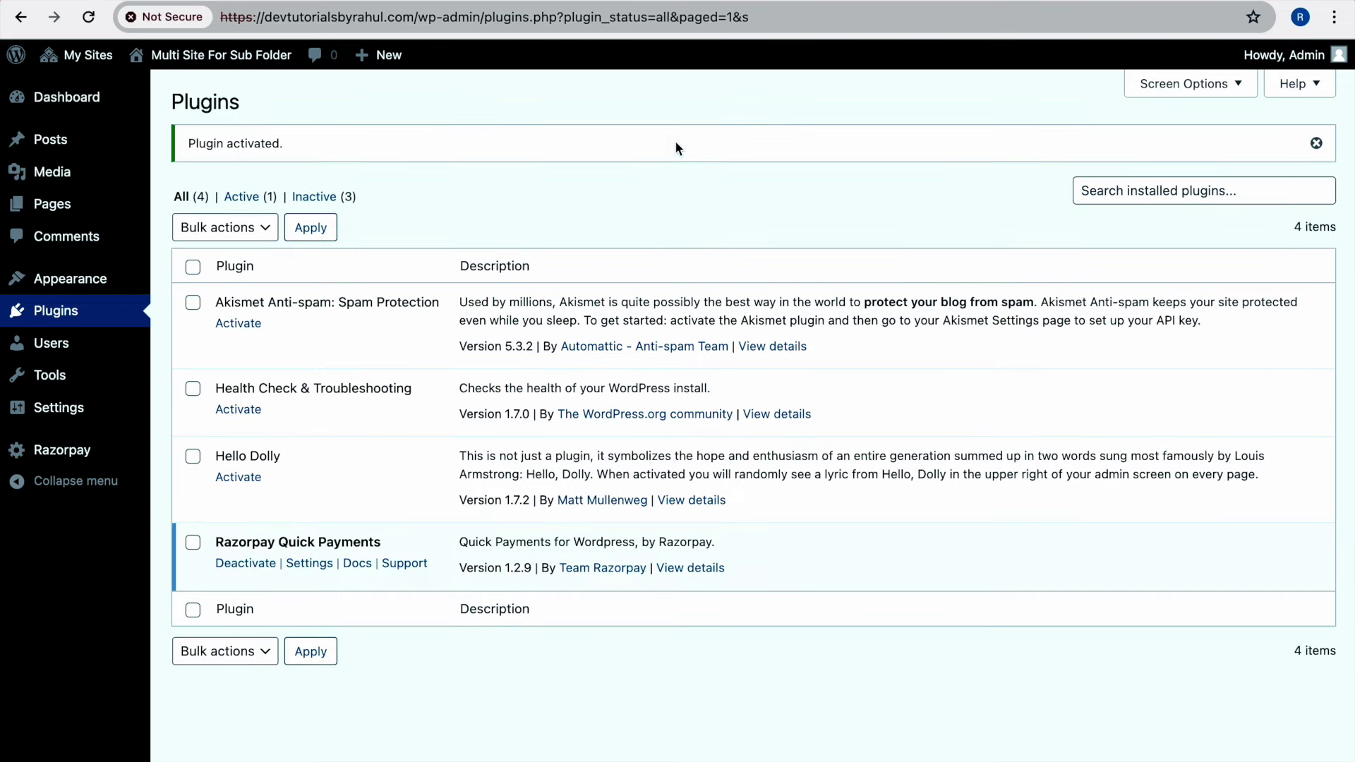
# Save a different key id and key secret in the main site's Razorpay settings
pyautogui.click(71, 460)
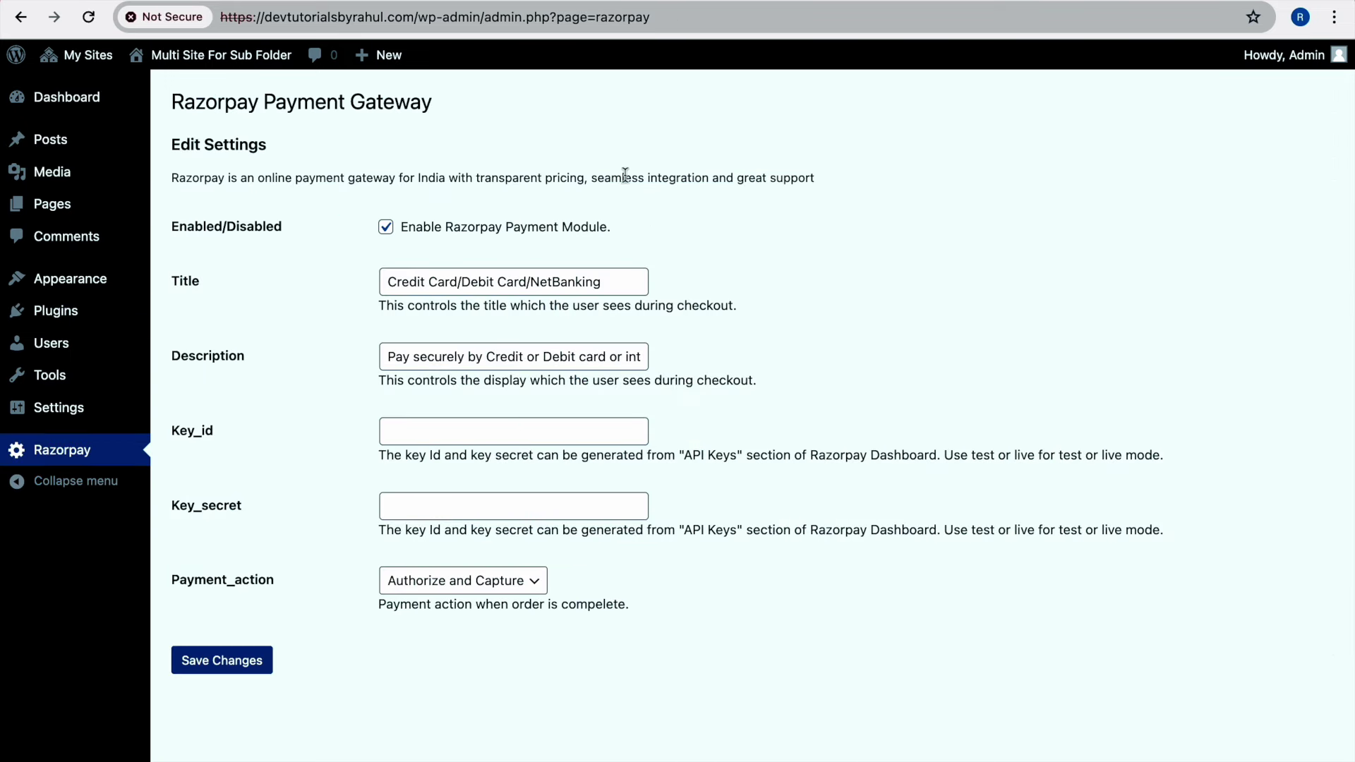
pyautogui.click(502, 424)
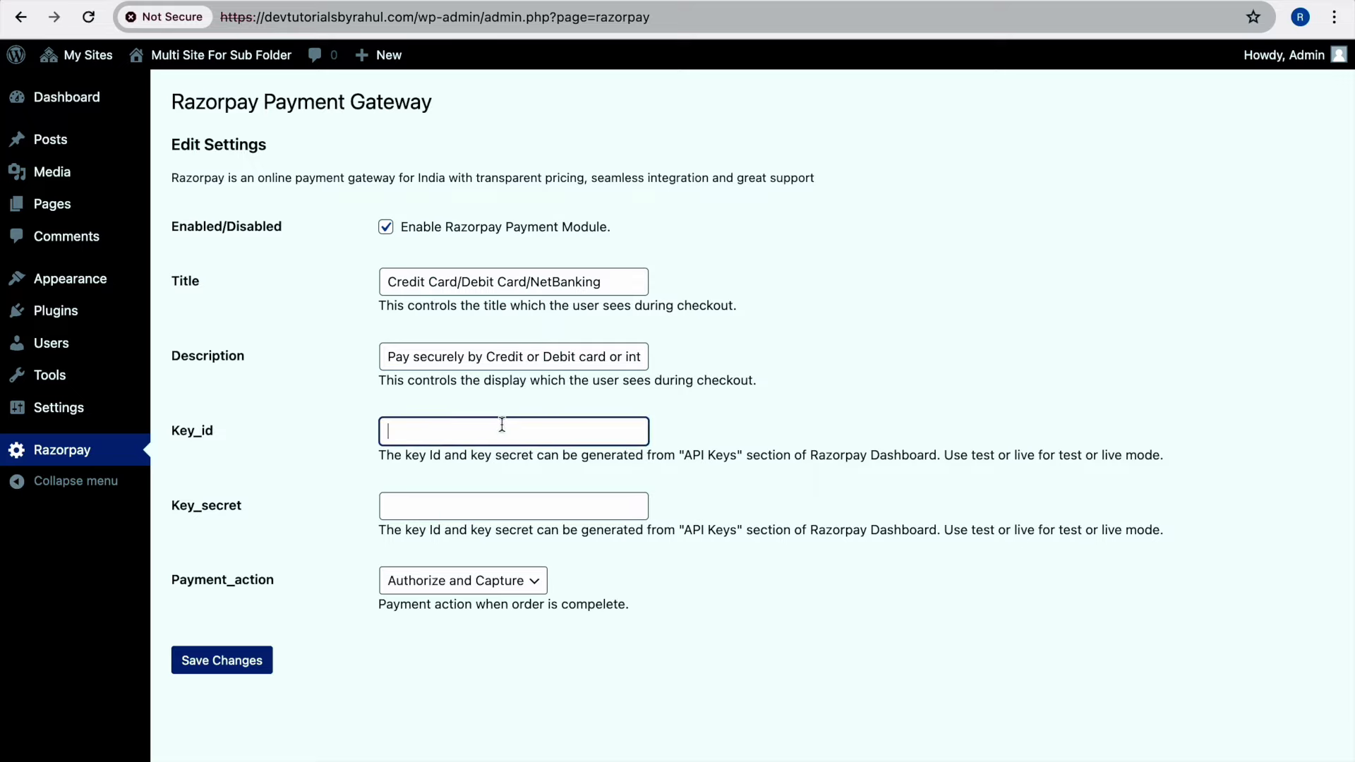
pyautogui.write('cccccccccc')
pyautogui.click(505, 501)
pyautogui.write('ddddddddddd')
pyautogui.click(263, 658)
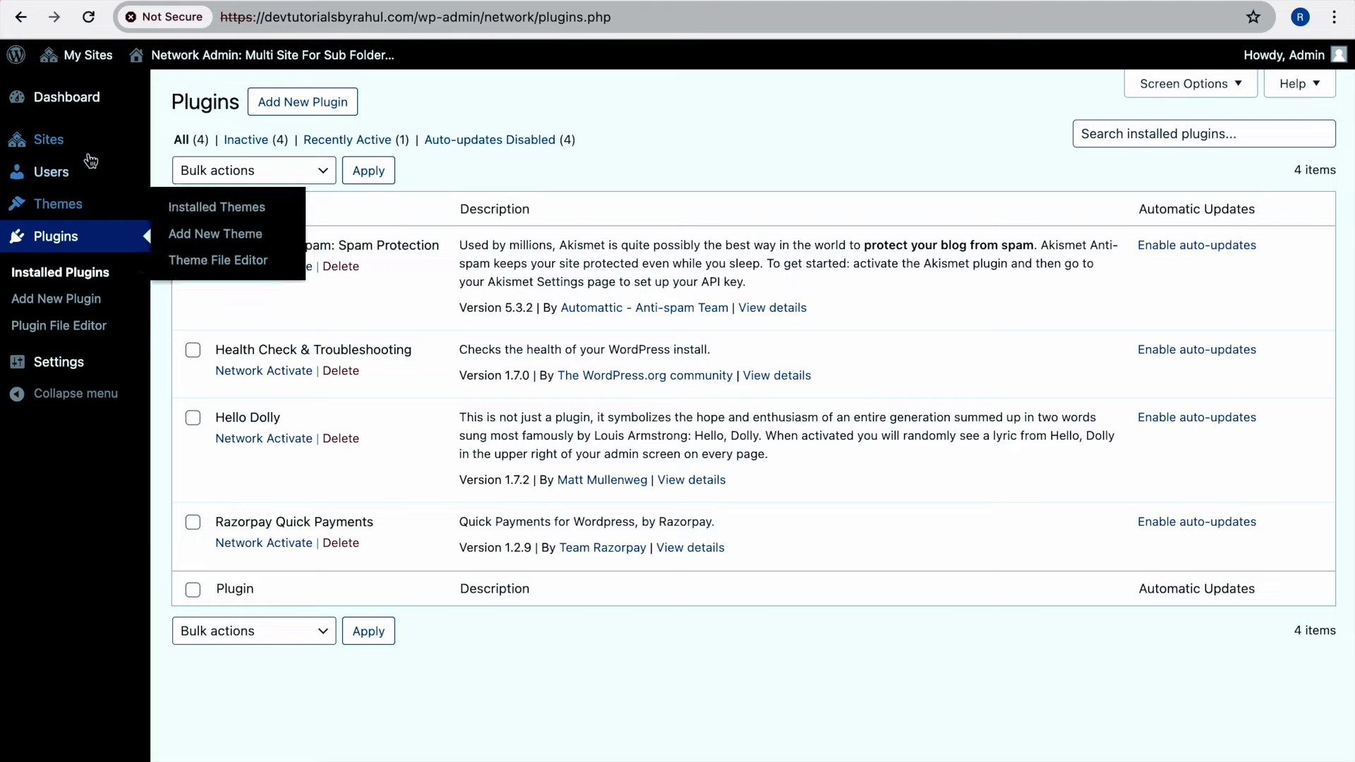
# Bring up the network's Installed Themes list
pyautogui.moveTo(99, 145)
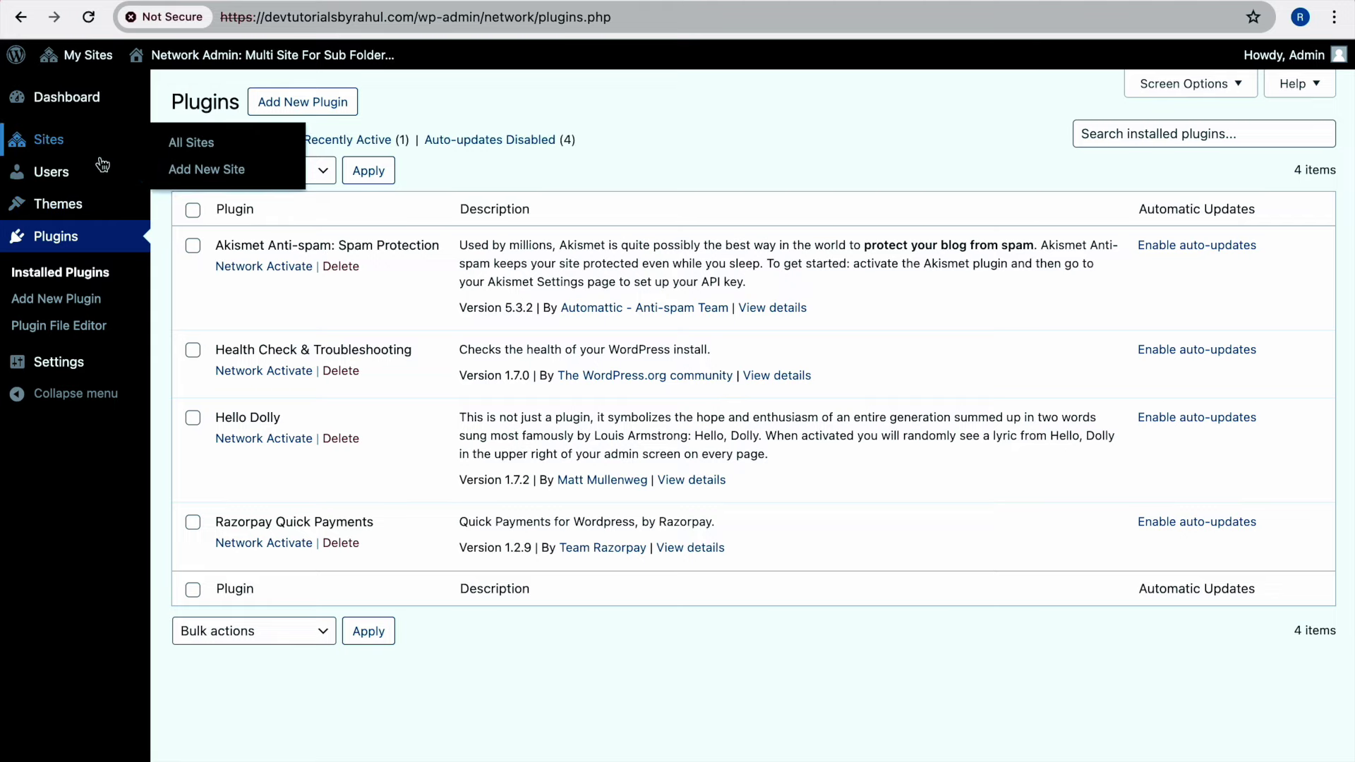
pyautogui.moveTo(95, 203)
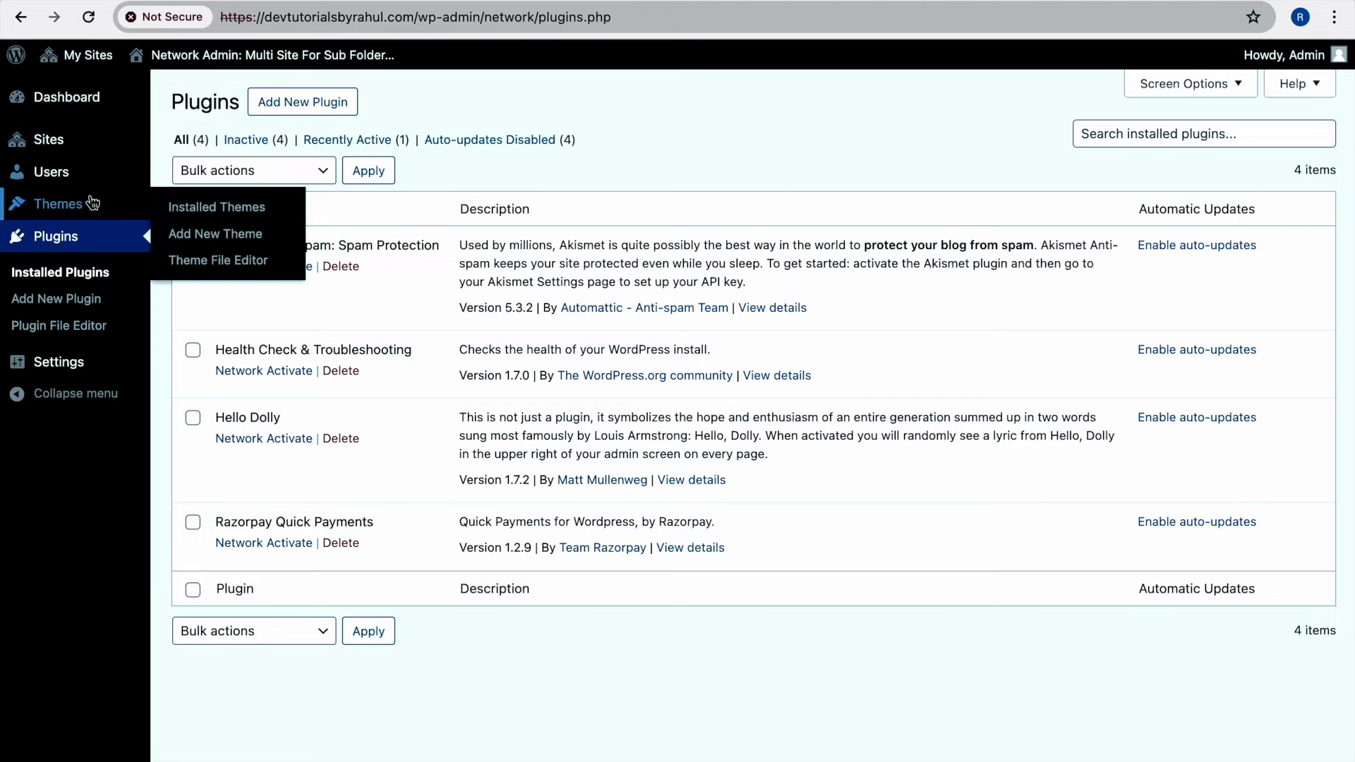
pyautogui.click(186, 210)
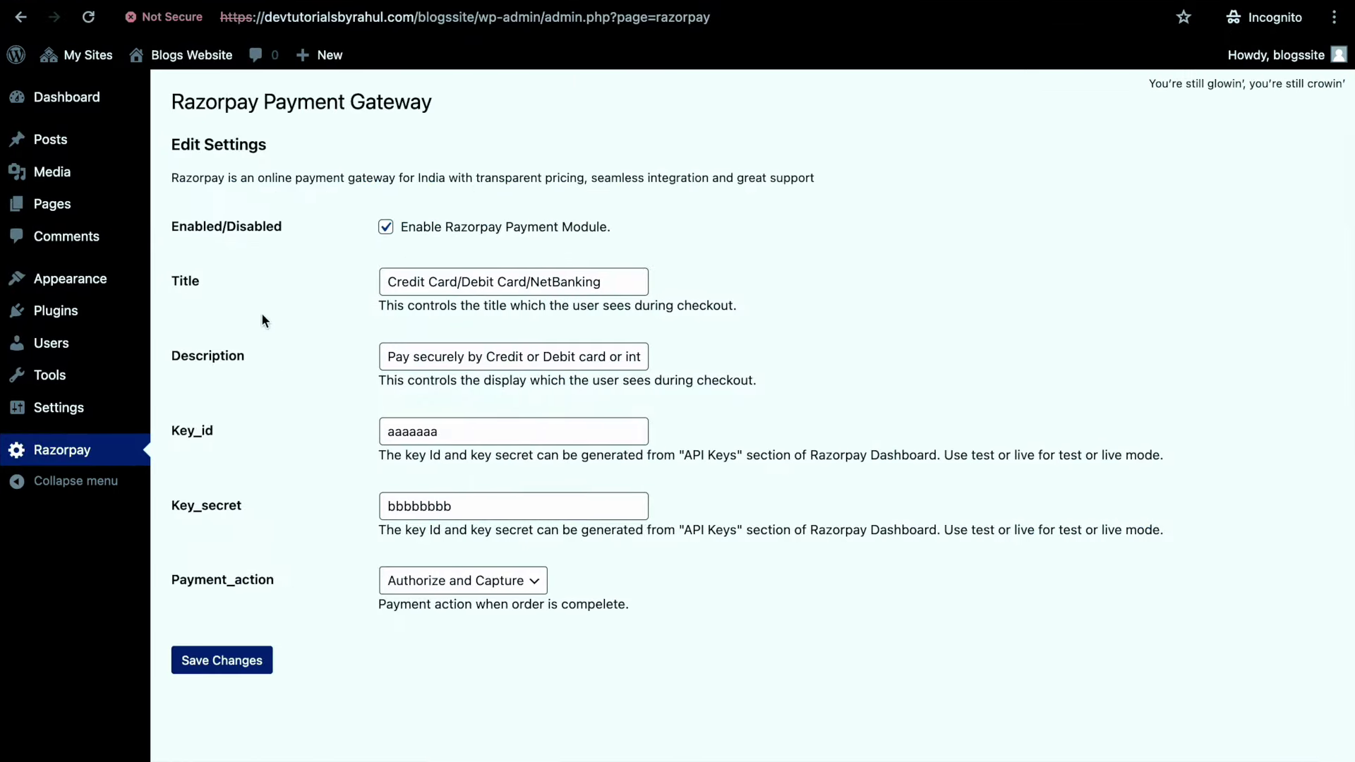
# Review the subsite's available themes and Twenty Twenty-Four details, then go to the main dashboard
pyautogui.moveTo(135, 290)
pyautogui.click(187, 279)
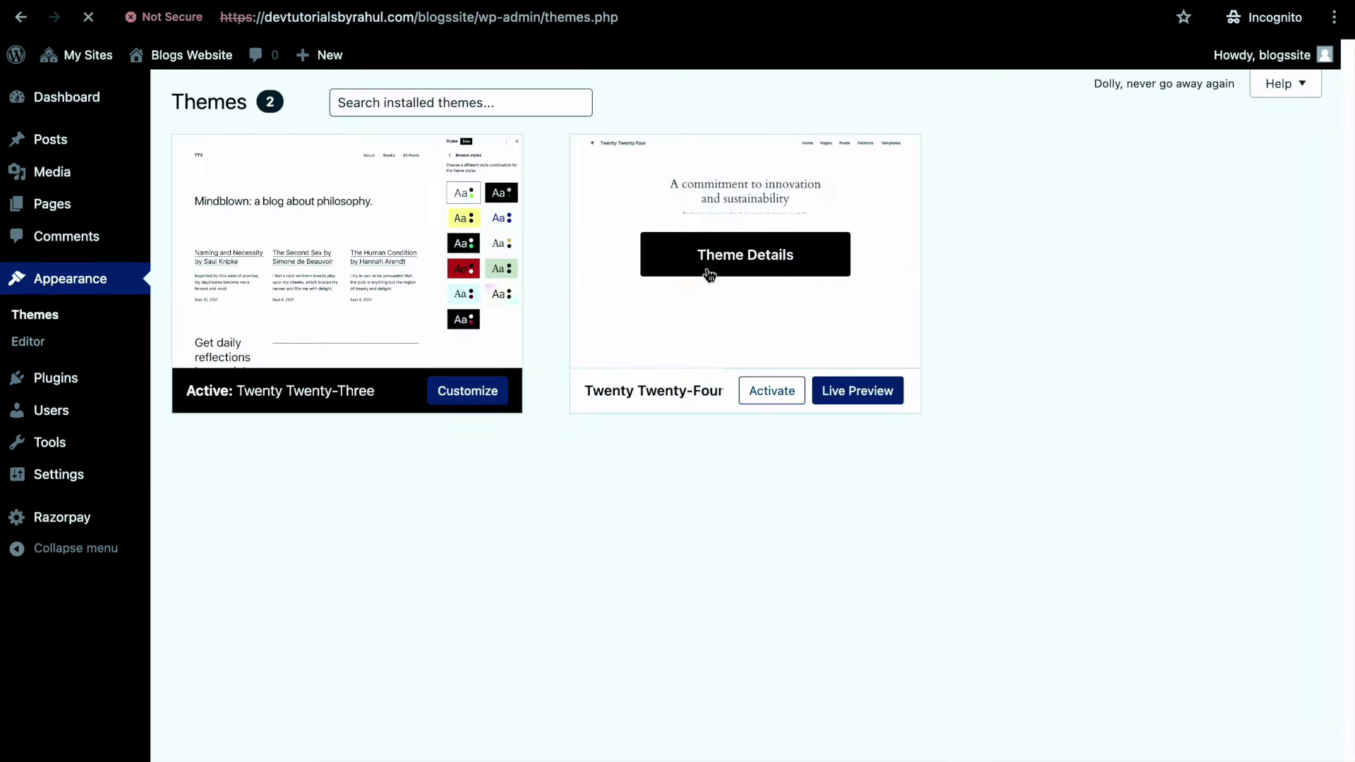
pyautogui.click(705, 271)
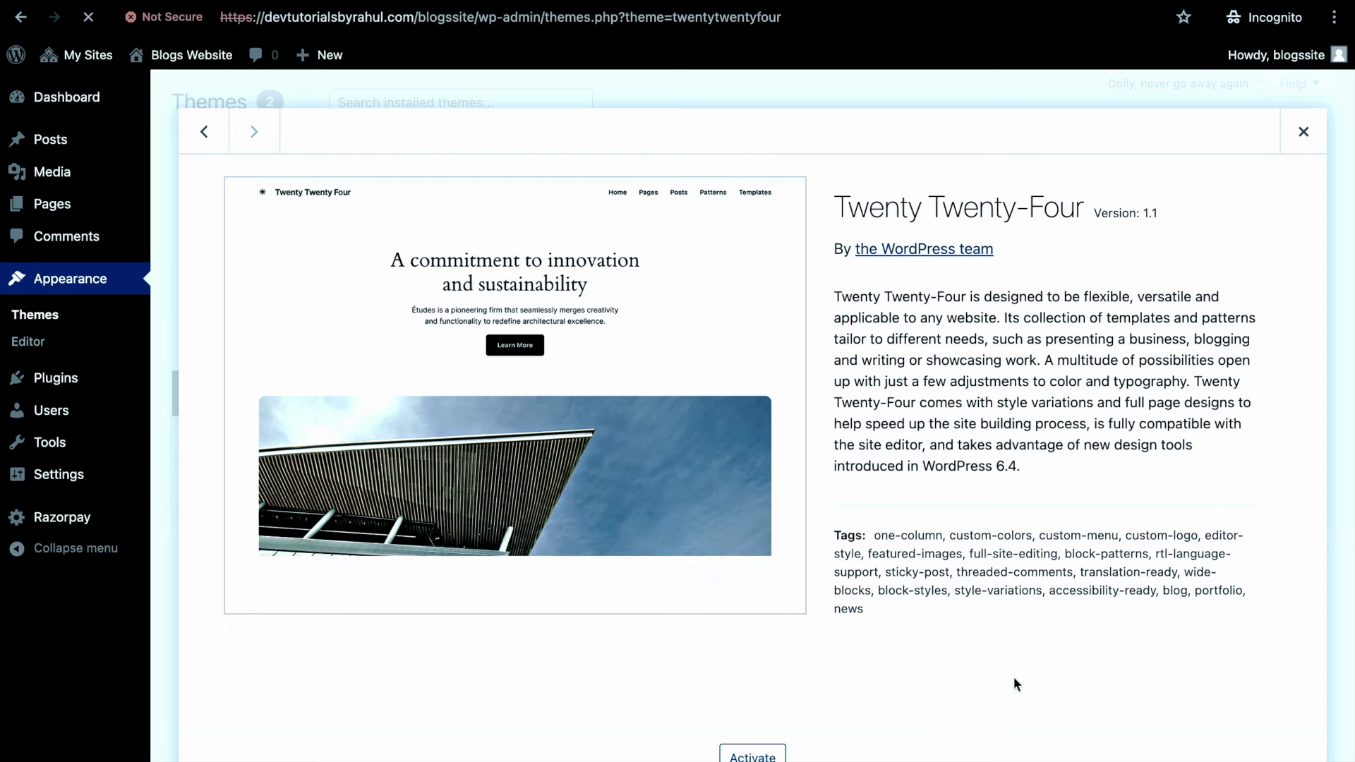
pyautogui.click(1303, 132)
pyautogui.hotkey('ctrl', 'Left')
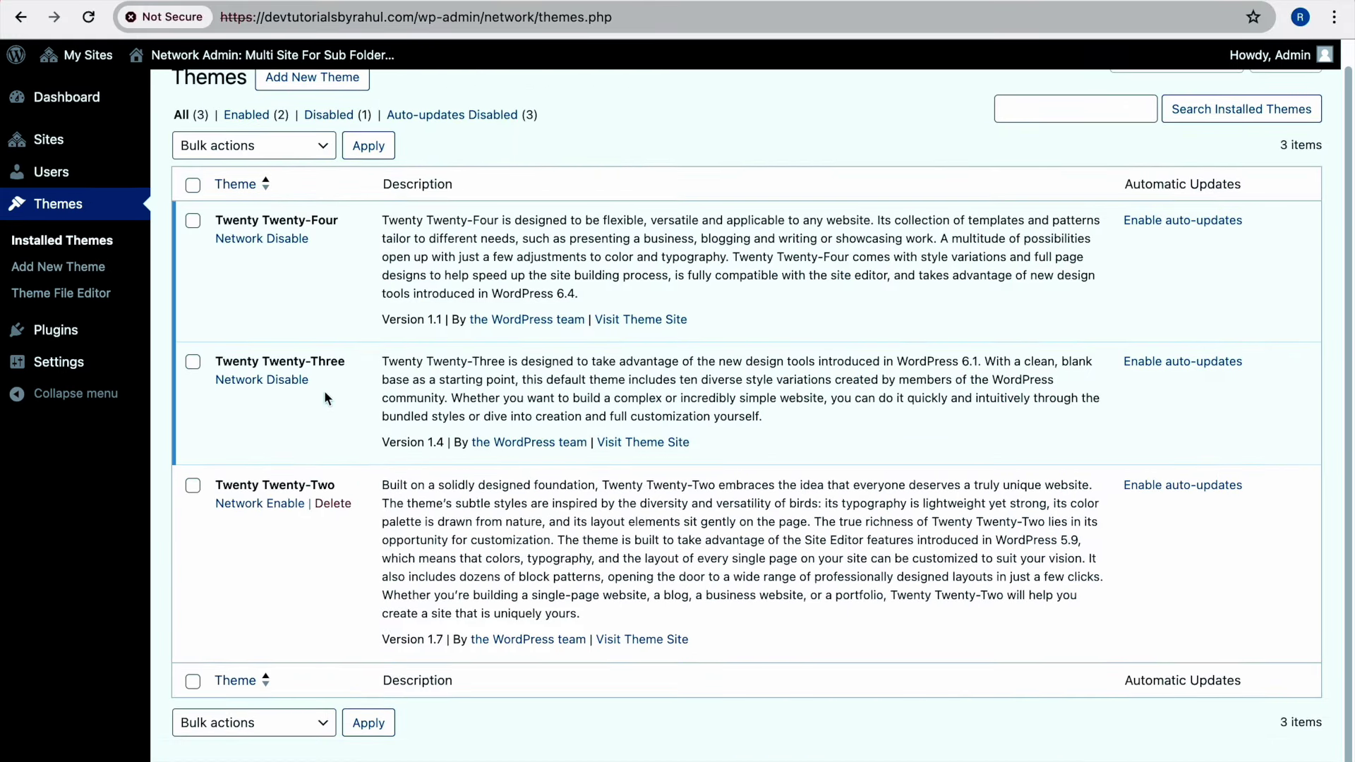
pyautogui.scroll(1, 675, 190)
pyautogui.click(271, 55)
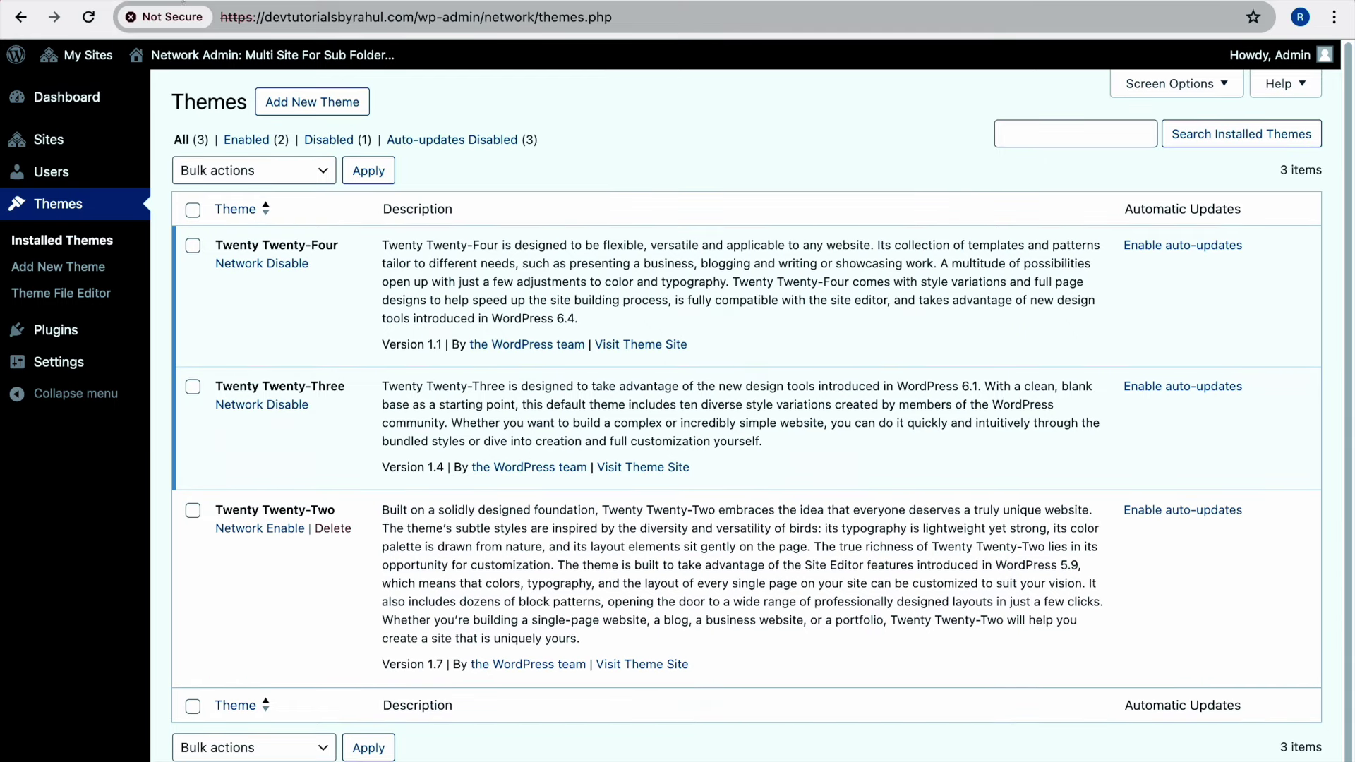